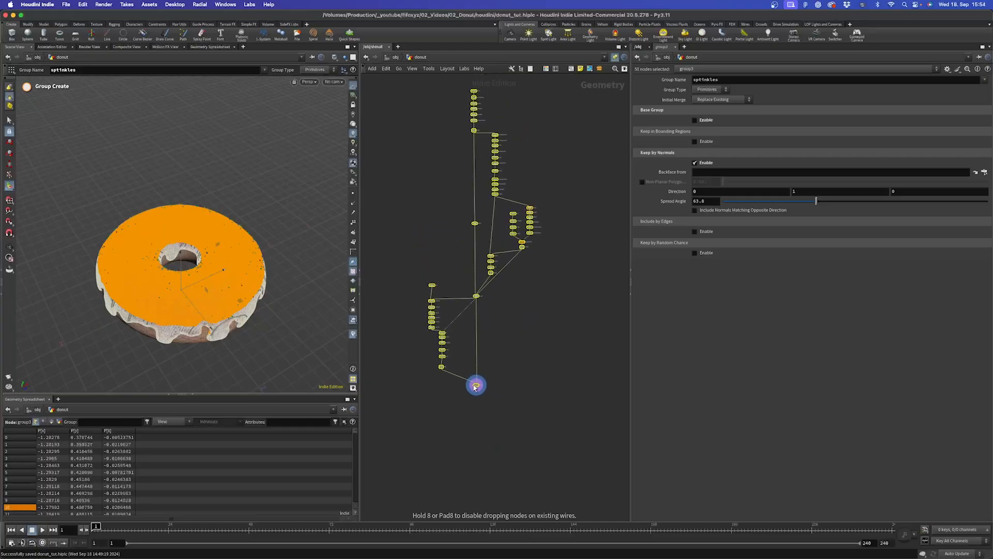
# Clear the node selection and widen the network editor by narrowing the parameter pane.
pyautogui.click(564, 333)
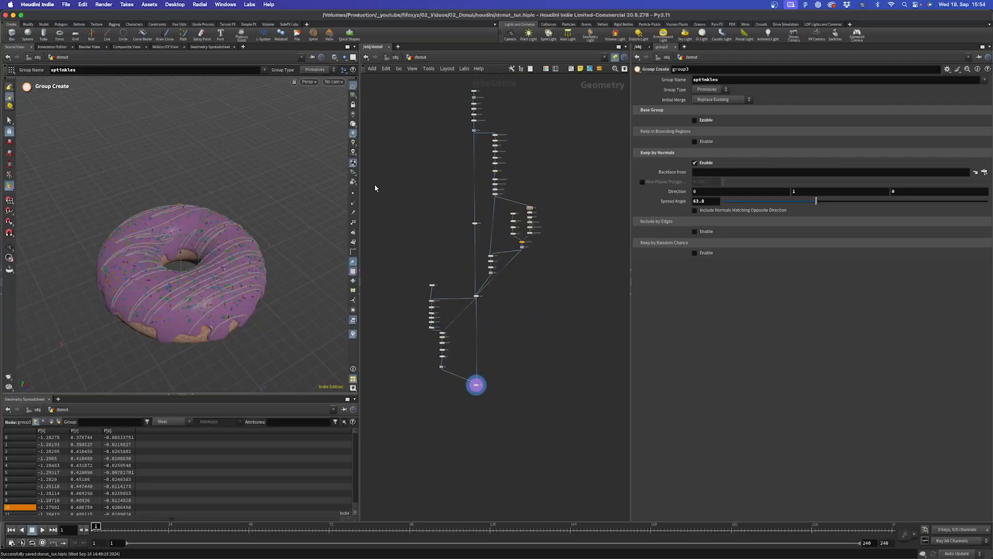
pyautogui.moveTo(630, 171); pyautogui.dragTo(810, 174)
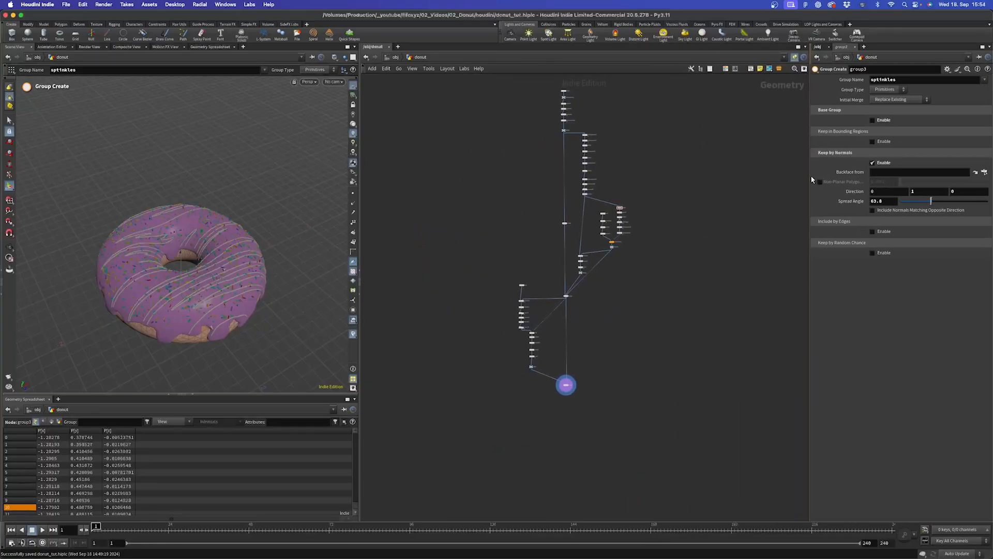
pyautogui.scroll(5, 545, 250)
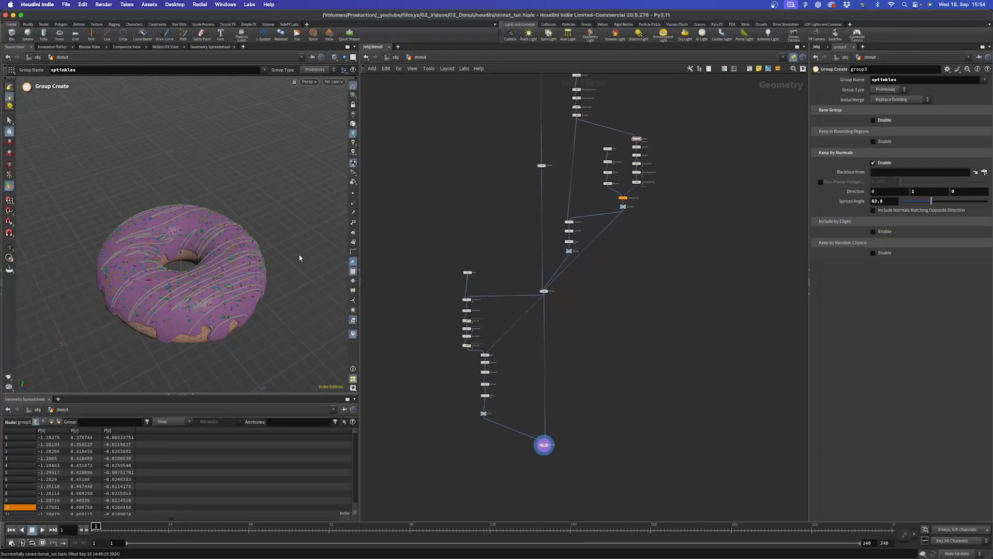
# Examine the finished donut and trace its node network from the first nodes down to the final merge.
pyautogui.press('Escape')
pyautogui.moveTo(269, 243); pyautogui.dragTo(200, 262)
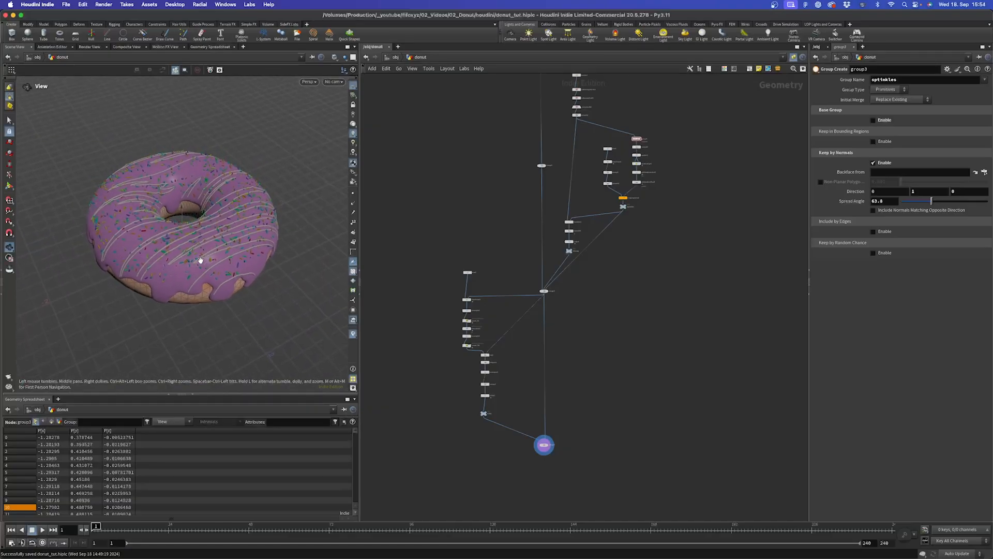
pyautogui.press('Return')
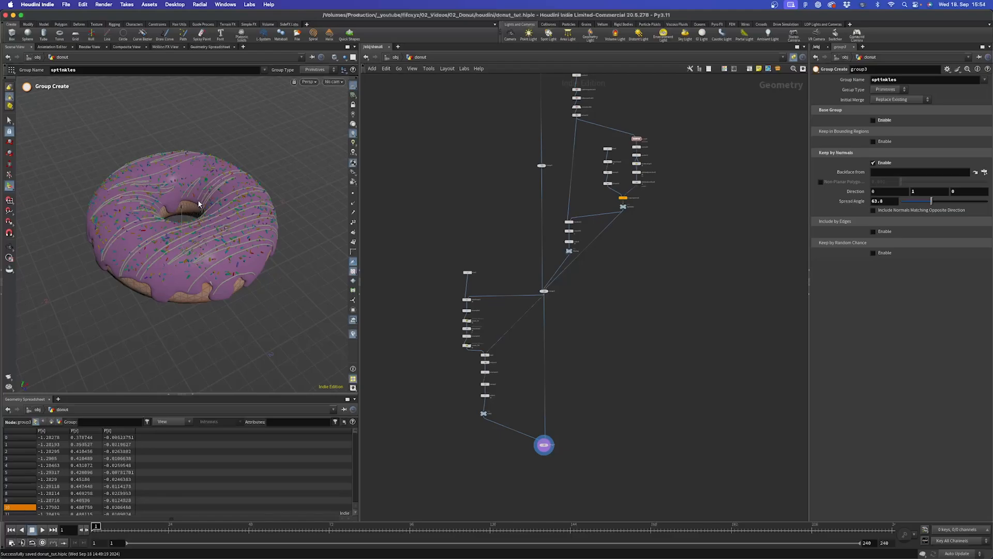
pyautogui.scroll(10, 514, 190)
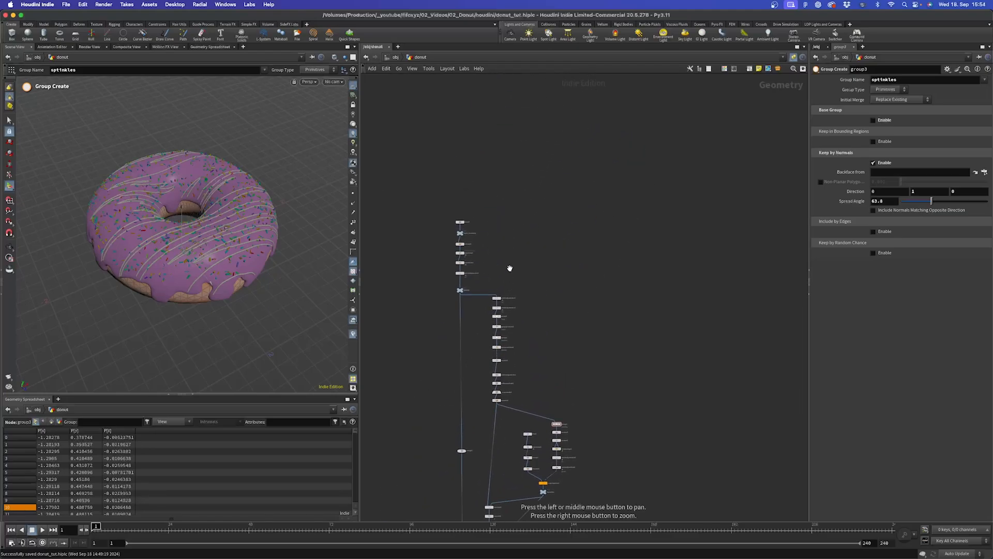
pyautogui.scroll(5, 514, 262)
pyautogui.scroll(-5, 501, 251)
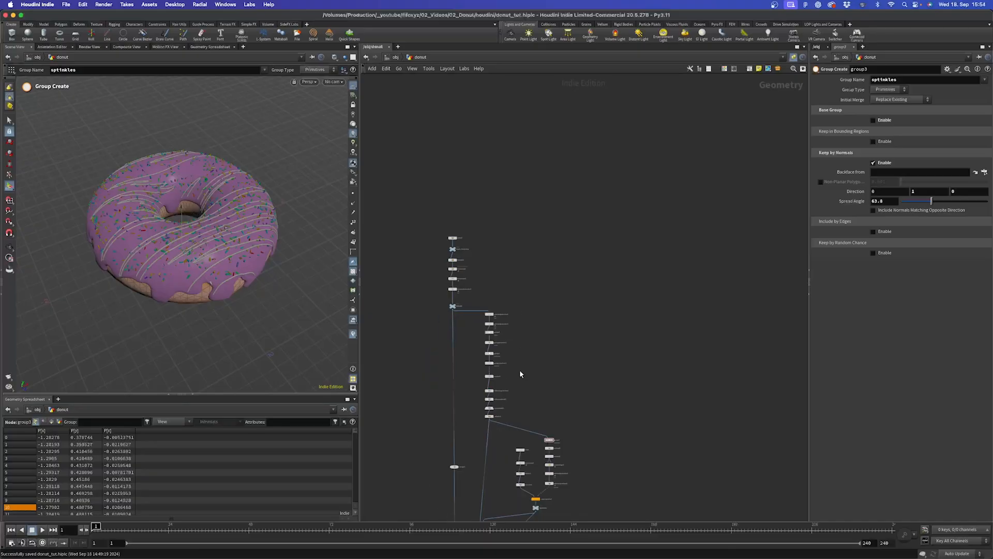
pyautogui.moveTo(487, 441); pyautogui.dragTo(584, 78)
pyautogui.moveTo(555, 313); pyautogui.dragTo(560, 184)
pyautogui.moveTo(427, 267); pyautogui.dragTo(487, 262)
# Add a Null node in the empty area beside the ICING branch and rename it Controller.
pyautogui.scroll(3, 461, 259)
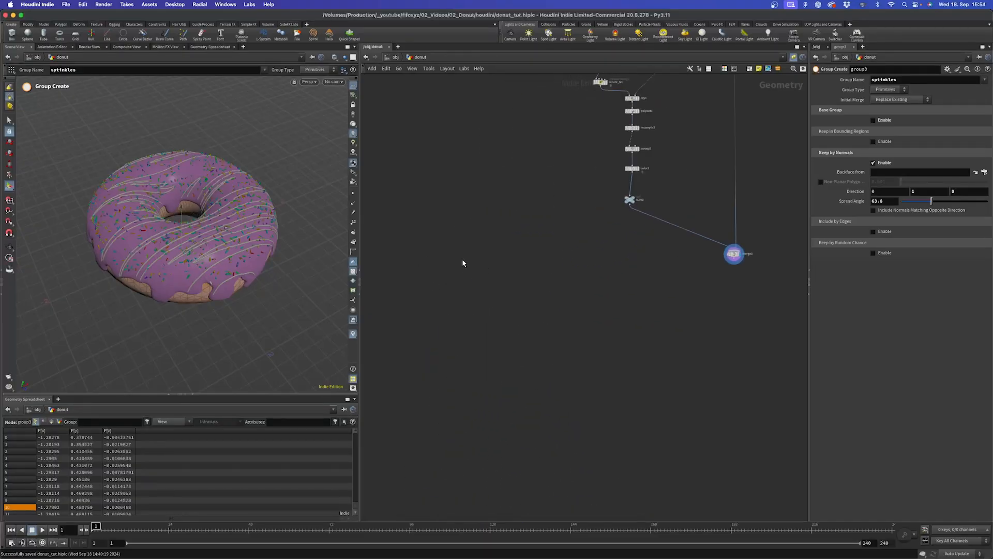
pyautogui.press('Tab')
pyautogui.write('null')
pyautogui.press('Return')
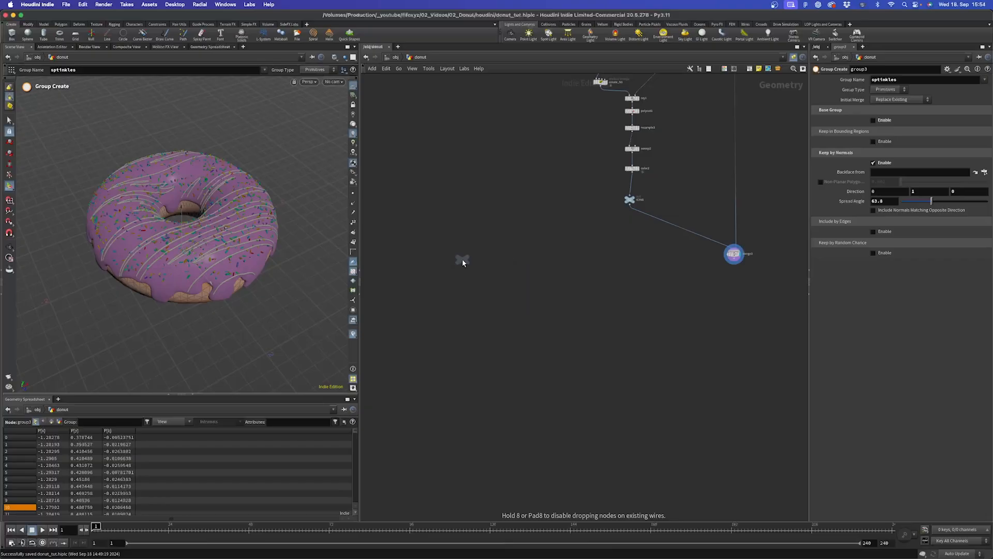
pyautogui.click(508, 254)
pyautogui.doubleClick(518, 254)
pyautogui.write('Col')
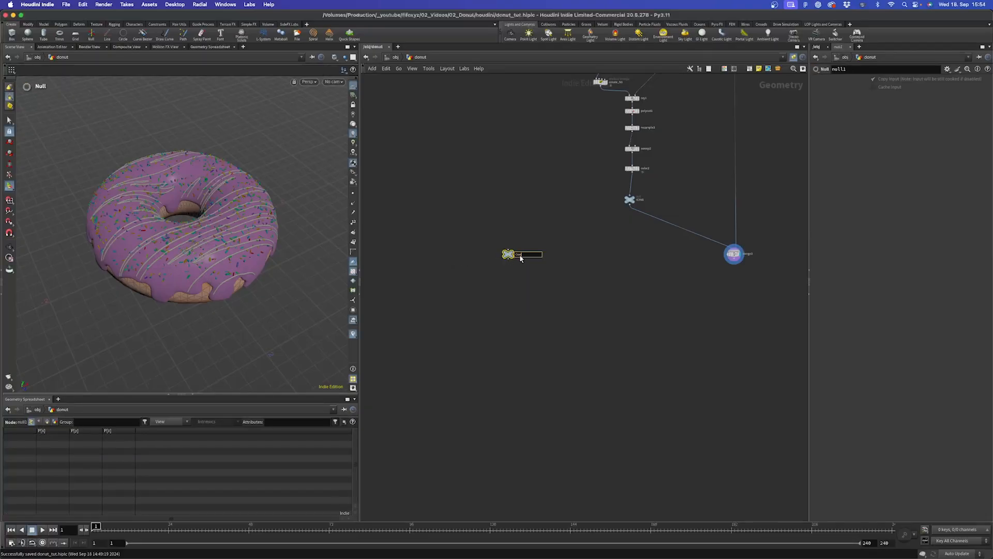
pyautogui.press('Return')
pyautogui.scroll(4, 519, 254)
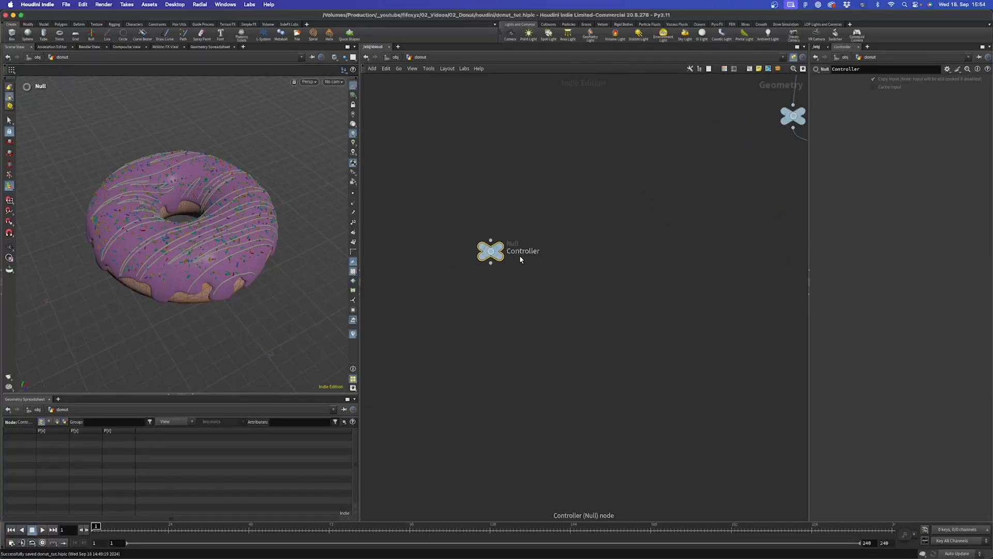
# Give the Controller node a circle shape and black color, and place it below the ICING branch.
pyautogui.press('z')
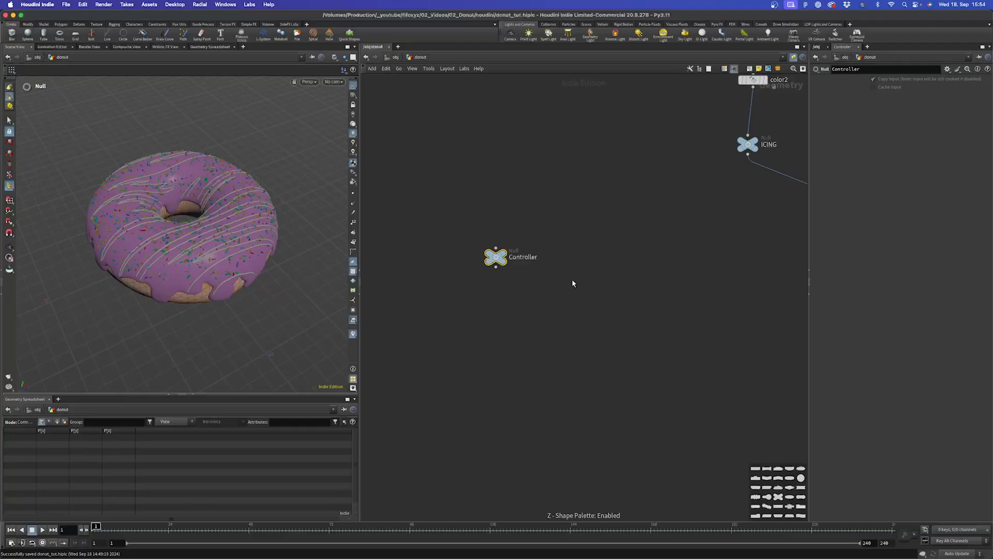
pyautogui.click(801, 478)
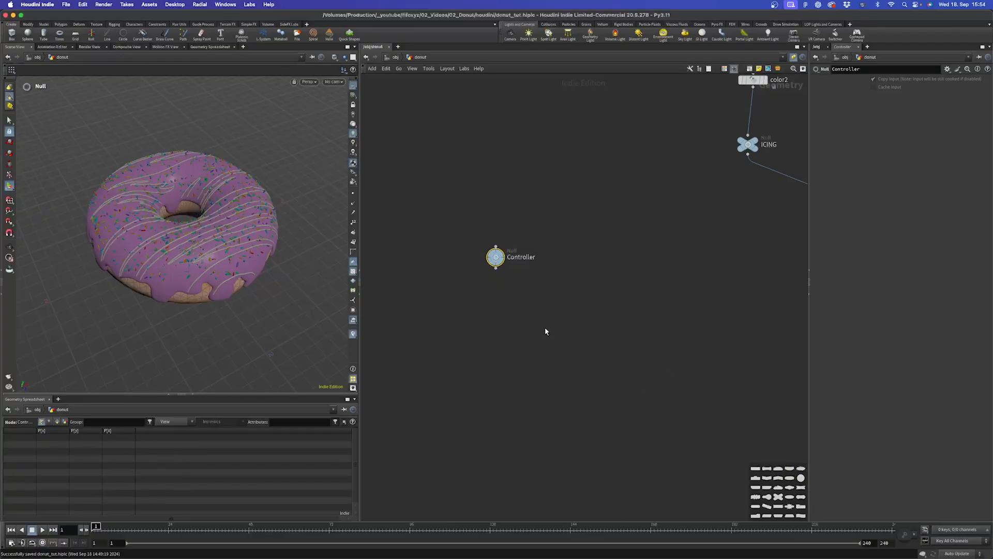
pyautogui.press('c')
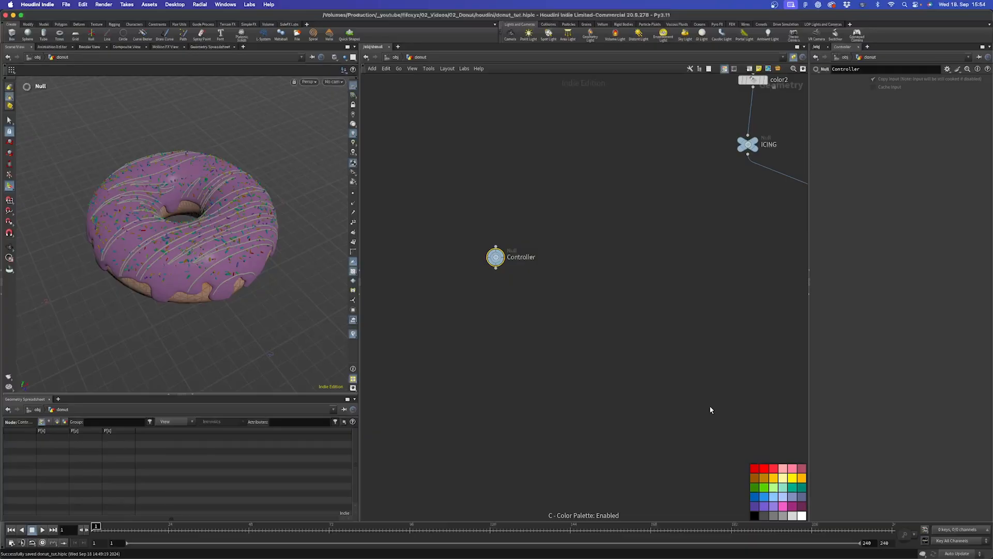
pyautogui.click(754, 515)
pyautogui.moveTo(496, 257); pyautogui.dragTo(568, 275)
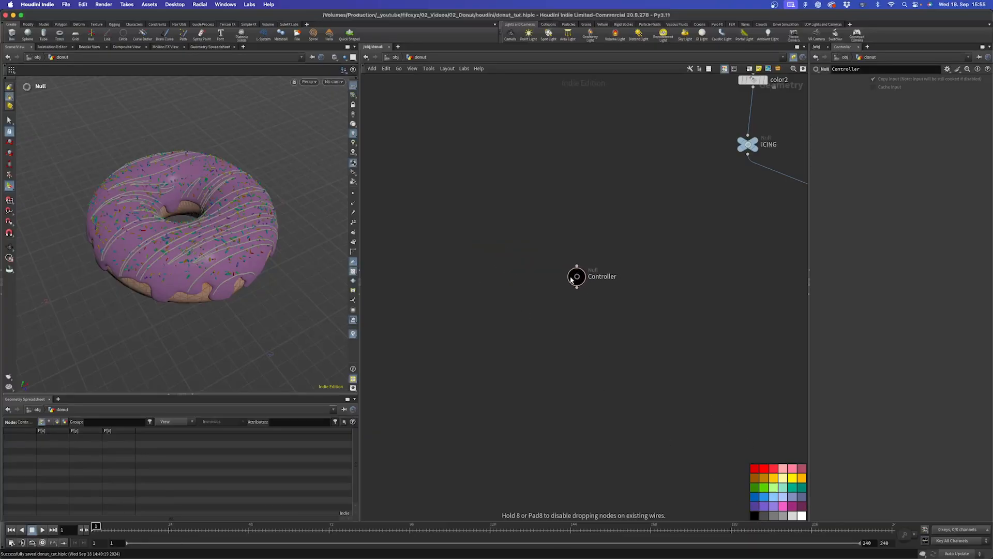
pyautogui.scroll(-3, 579, 320)
pyautogui.moveTo(612, 339); pyautogui.dragTo(606, 335, button='middle')
pyautogui.moveTo(595, 252); pyautogui.dragTo(557, 305)
pyautogui.keyDown('alt'); pyautogui.moveTo(587, 313); pyautogui.dragTo(522, 290, button='middle'); pyautogui.keyUp('alt')
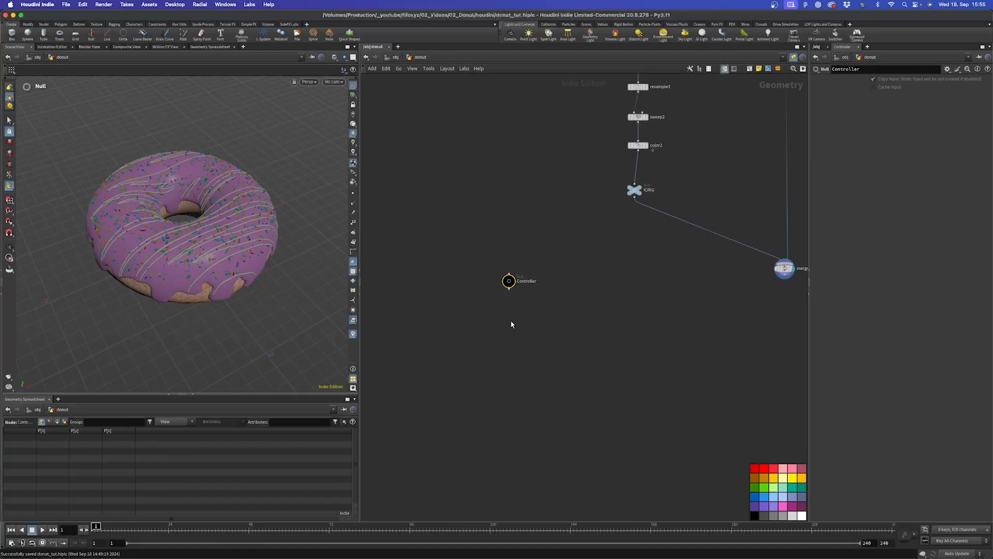
# Open the Controller's parameter interface for editing and make its Copy Input and Cache Input parameters invisible.
pyautogui.click(947, 70)
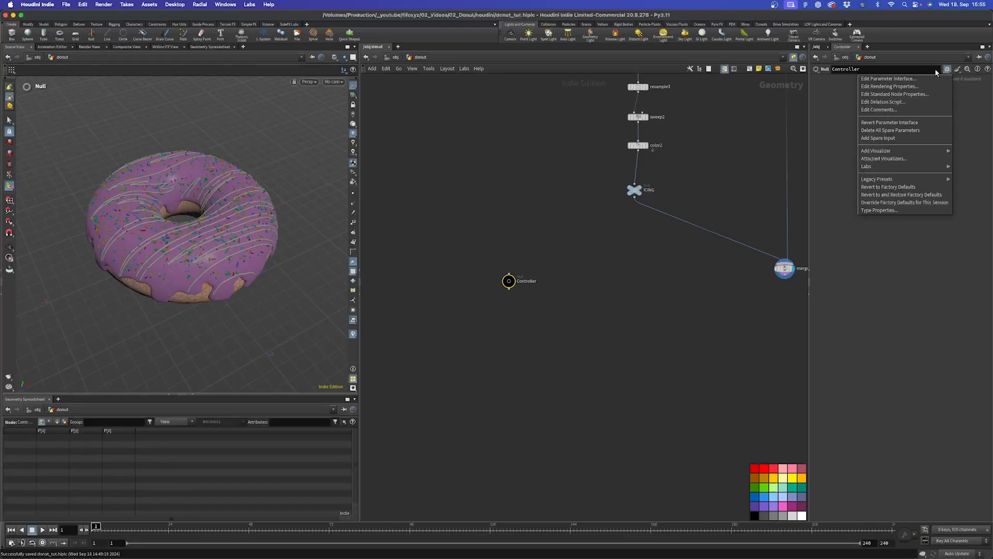
pyautogui.click(889, 80)
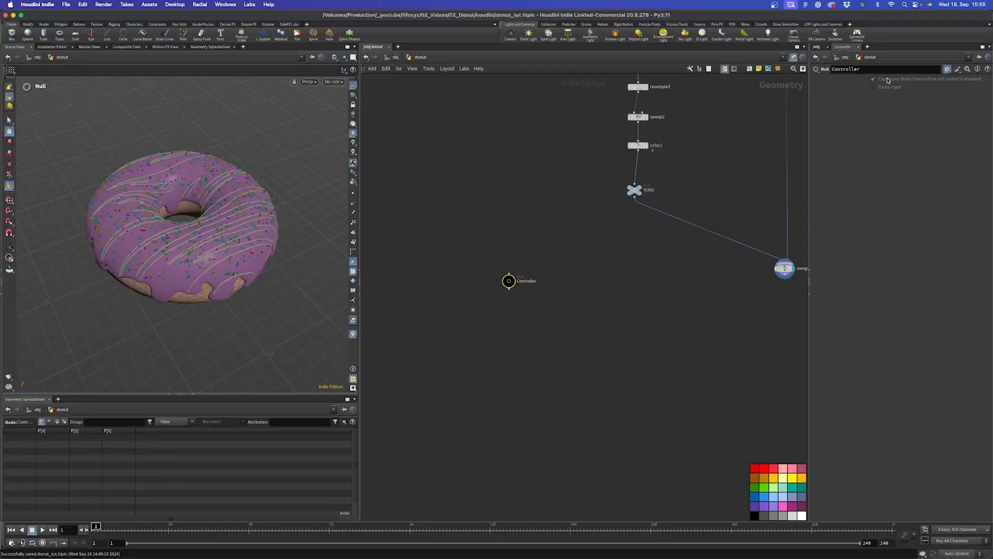
pyautogui.moveTo(706, 36); pyautogui.dragTo(313, 91)
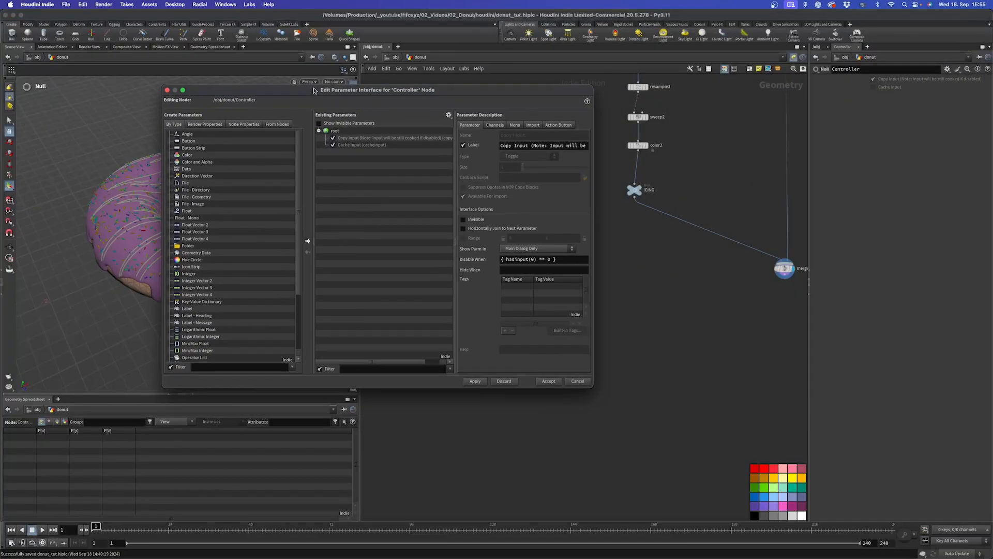
pyautogui.click(347, 138)
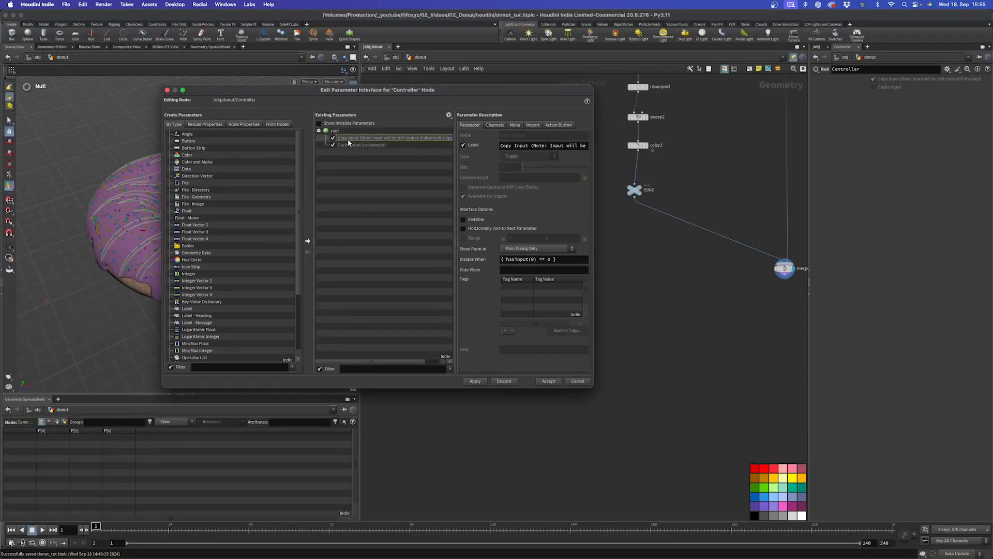
pyautogui.keyDown('shift'); pyautogui.click(347, 144); pyautogui.keyUp('shift')
pyautogui.click(463, 219)
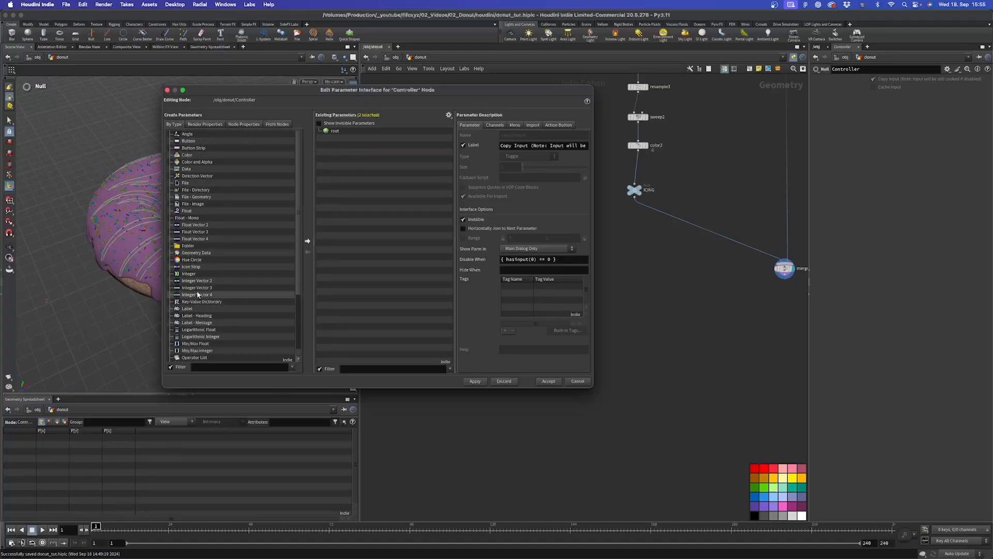
# Add an Integer parameter to the Controller with both name and label set to Seed.
pyautogui.moveTo(183, 276); pyautogui.dragTo(337, 137)
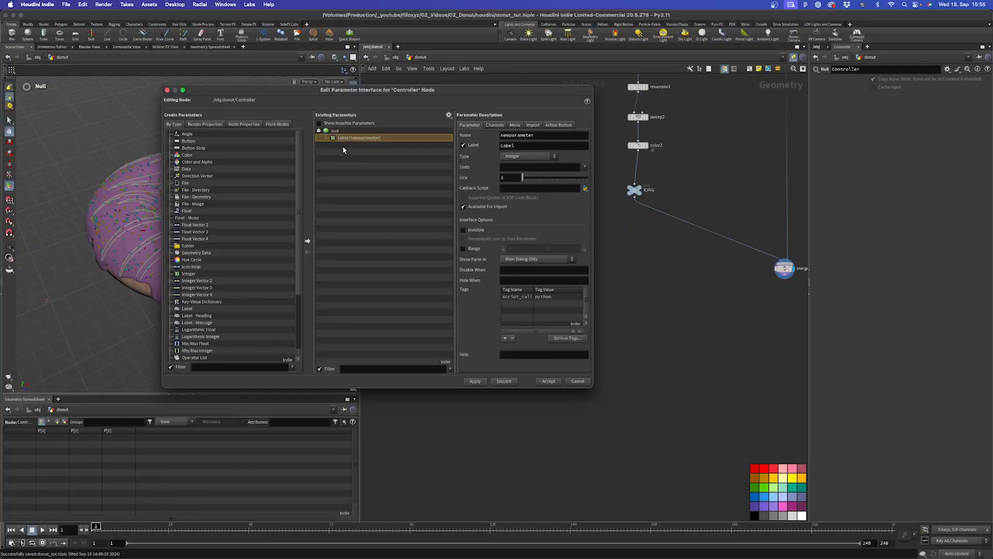
pyautogui.doubleClick(556, 135)
pyautogui.write('Seed')
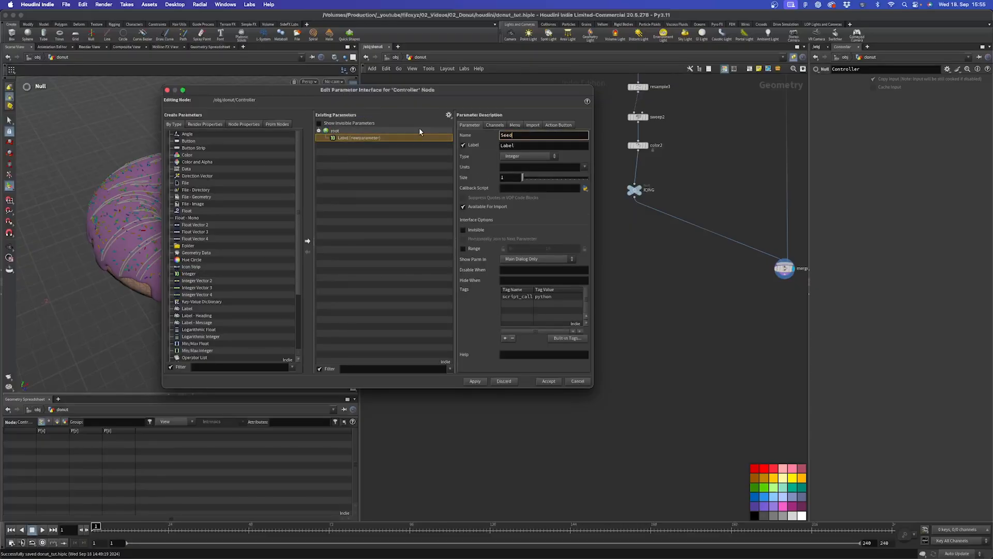
pyautogui.press('Tab')
pyautogui.write('Seed')
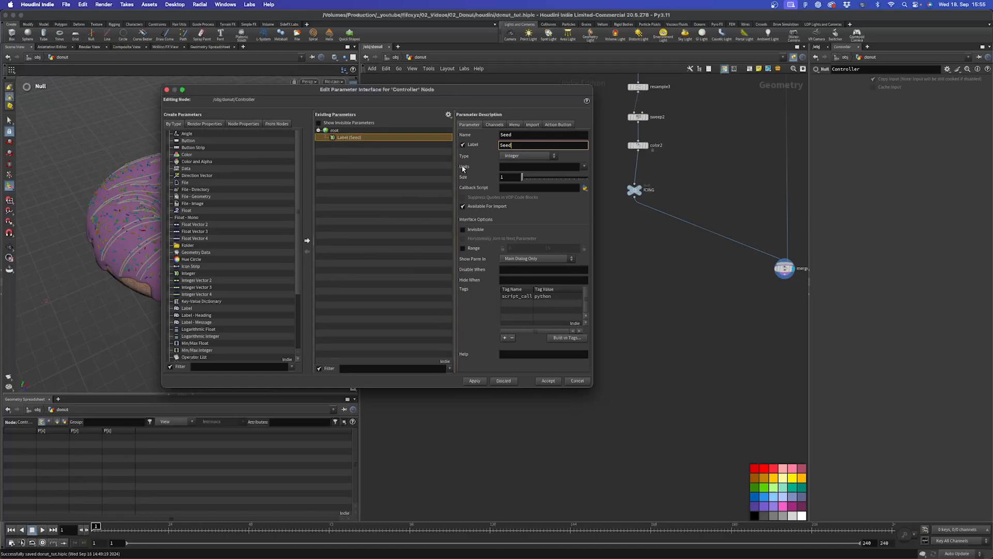
# Enable the range for the Seed parameter, then apply and accept the parameter interface changes.
pyautogui.click(471, 250)
pyautogui.click(514, 252)
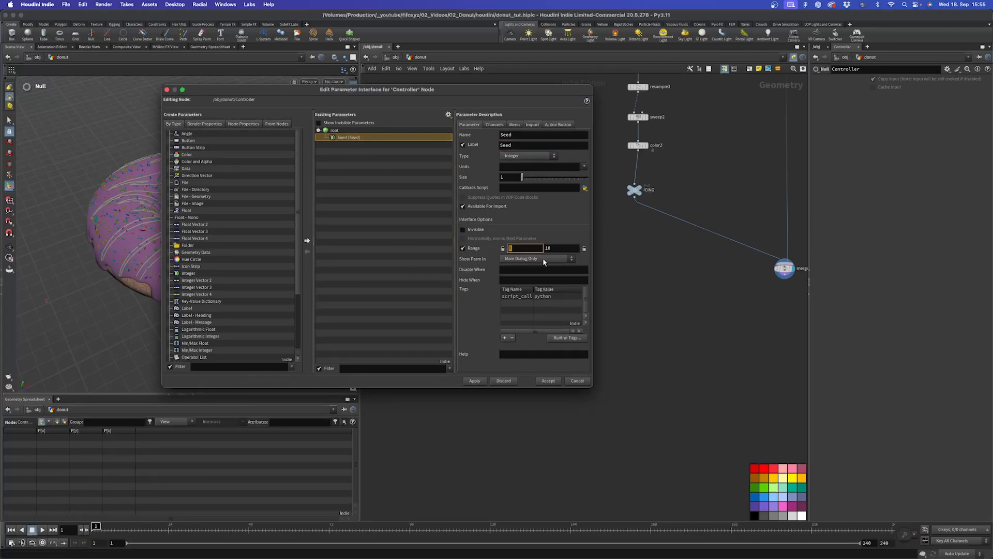
pyautogui.press('Tab')
pyautogui.click(475, 383)
pyautogui.click(548, 381)
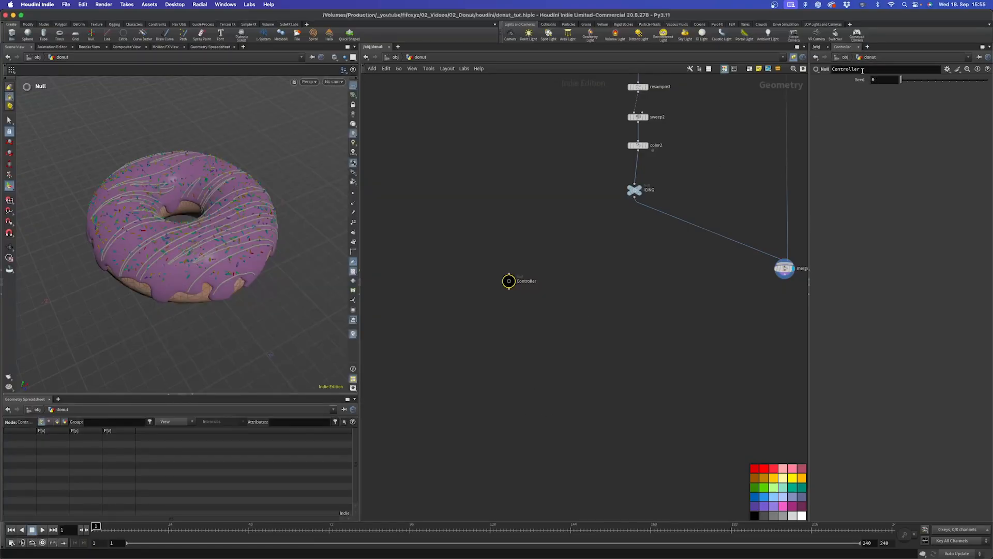
# Widen the parameter pane and copy the Controller's Seed parameter, bringing the first nodes of the network into view.
pyautogui.moveTo(809, 90); pyautogui.dragTo(789, 96)
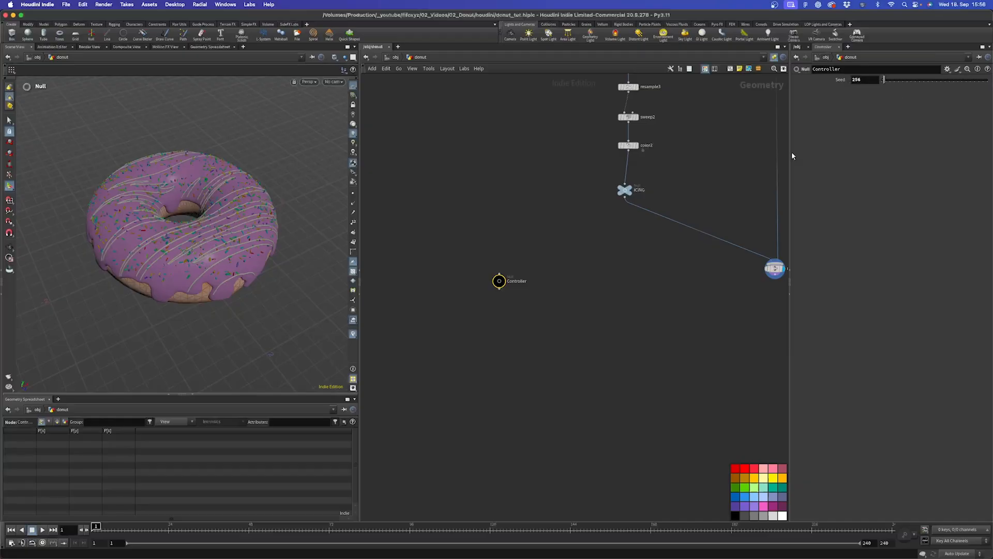
pyautogui.scroll(-2, 698, 171)
pyautogui.scroll(-4, 698, 169)
pyautogui.moveTo(684, 180); pyautogui.dragTo(554, 321, button='middle')
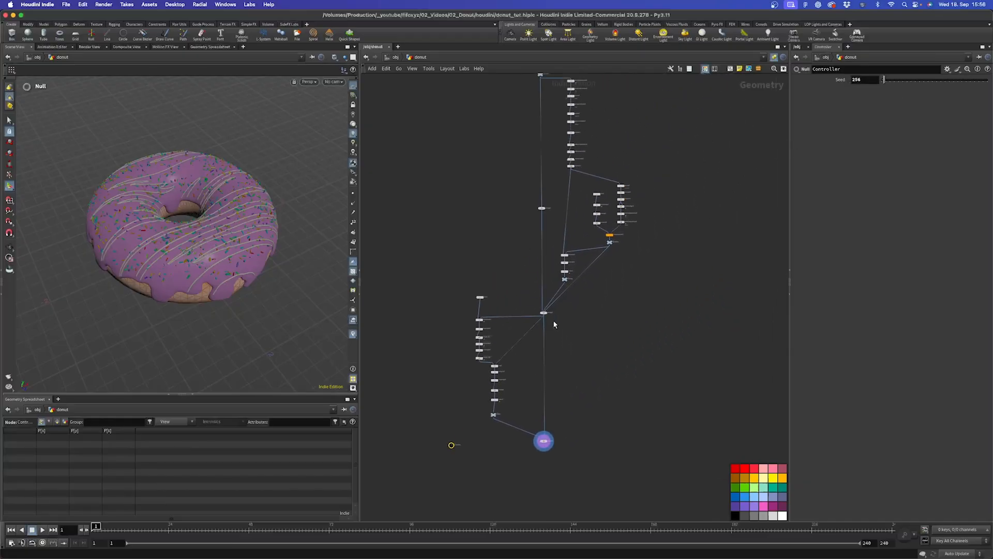
pyautogui.scroll(3, 514, 311)
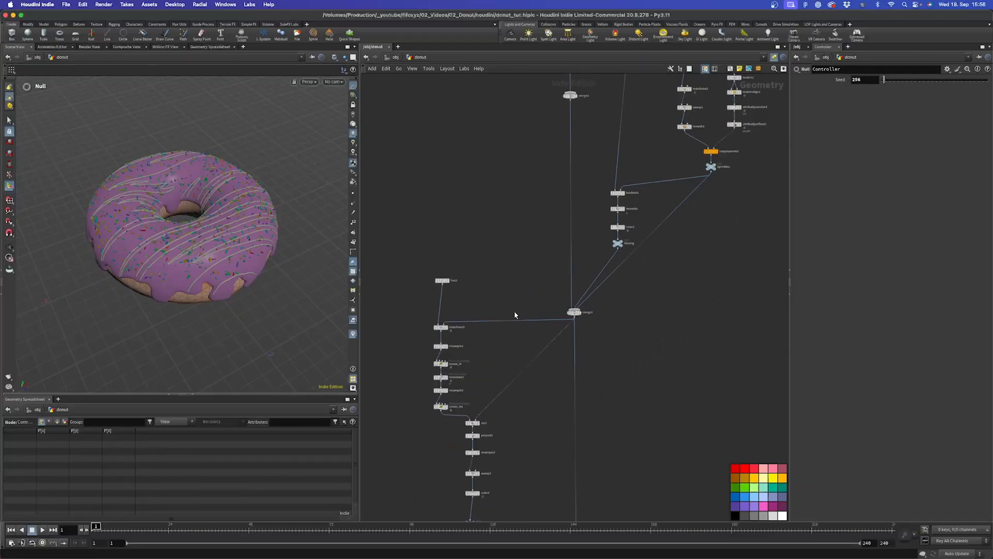
pyautogui.moveTo(541, 129); pyautogui.dragTo(517, 379, button='middle')
pyautogui.moveTo(518, 144); pyautogui.dragTo(494, 369, button='middle')
pyautogui.rightClick(838, 79)
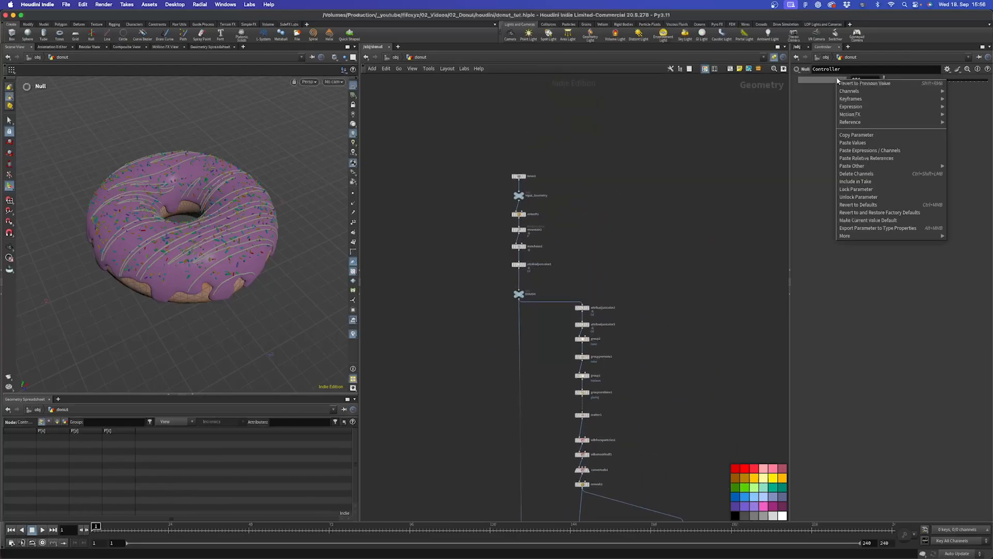
pyautogui.click(850, 135)
# Find the dough nodes at the start of the network and select the mountain1 noise node to show its parameters.
pyautogui.scroll(2, 508, 207)
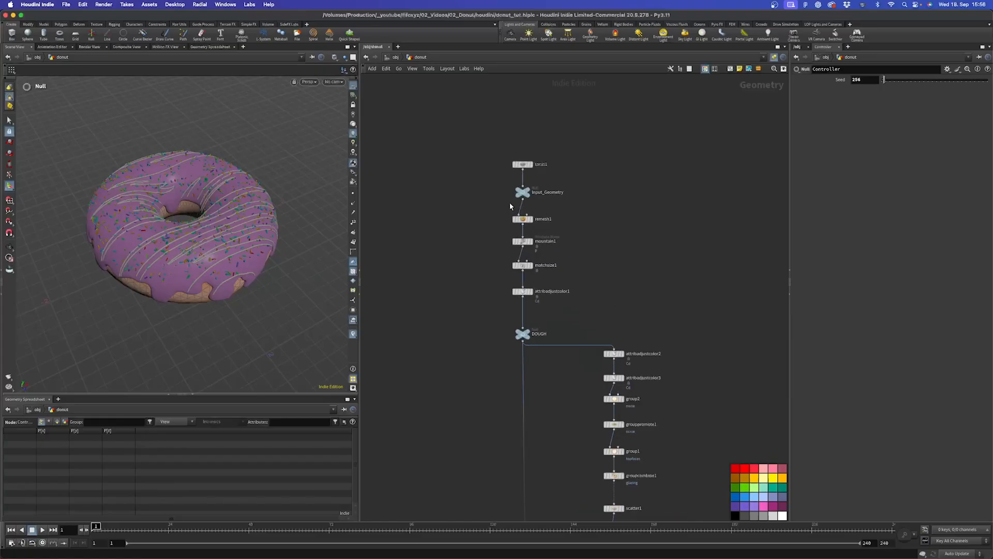
pyautogui.click(523, 217)
pyautogui.scroll(3, 538, 202)
pyautogui.scroll(-4, 538, 200)
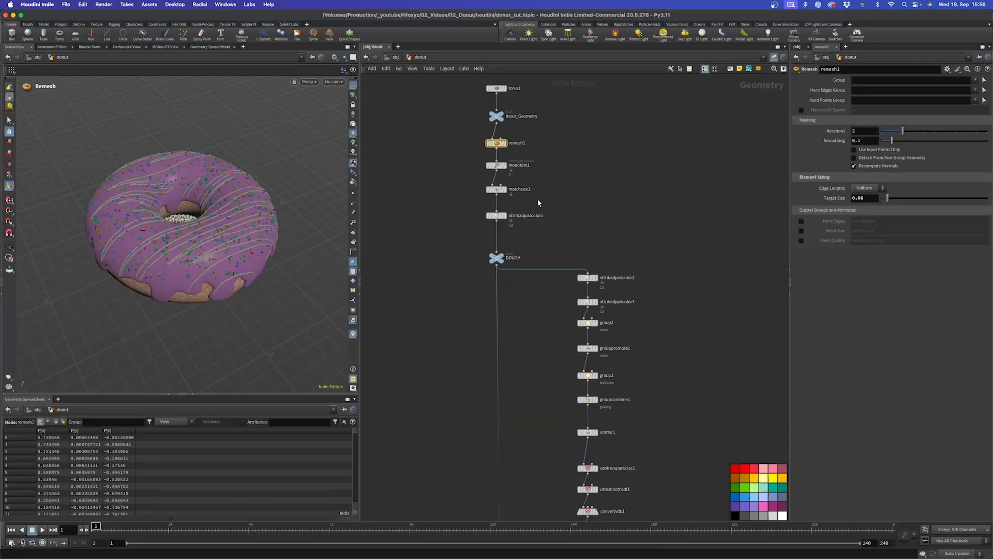
pyautogui.scroll(1, 471, 219)
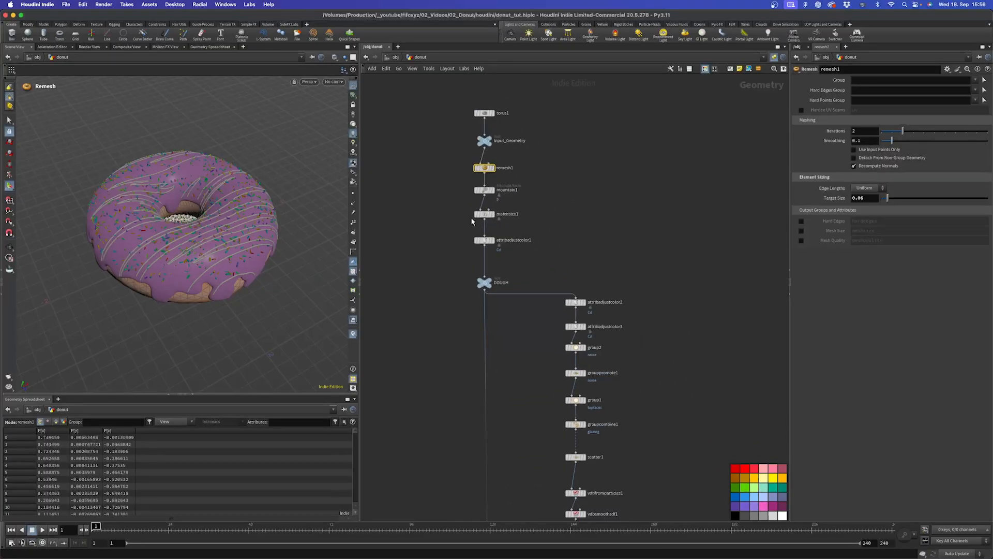
pyautogui.click(484, 191)
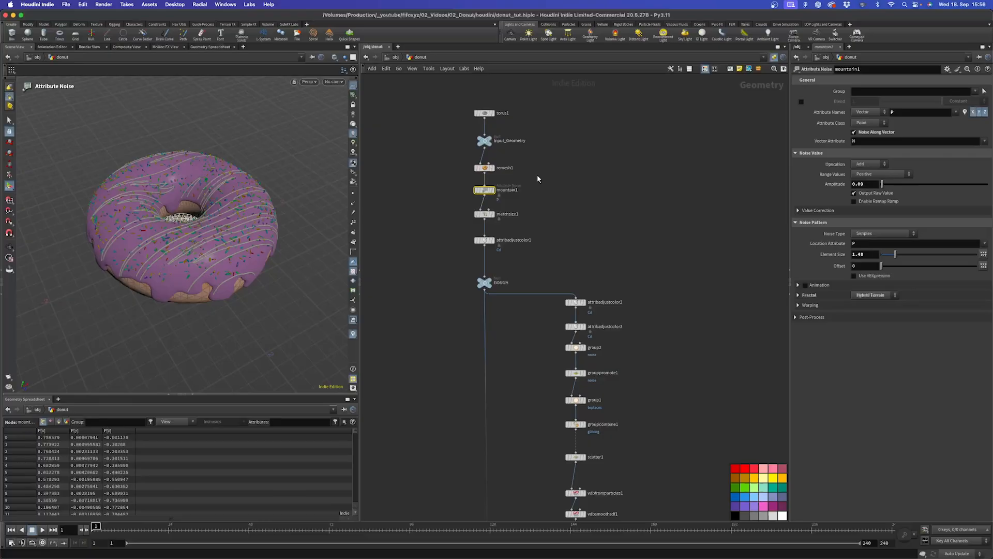
# Display the mountain1 node's output in the viewport and frame the whole undecorated dough ring.
pyautogui.keyDown('alt'); pyautogui.moveTo(132, 258); pyautogui.dragTo(148, 219); pyautogui.keyUp('alt')
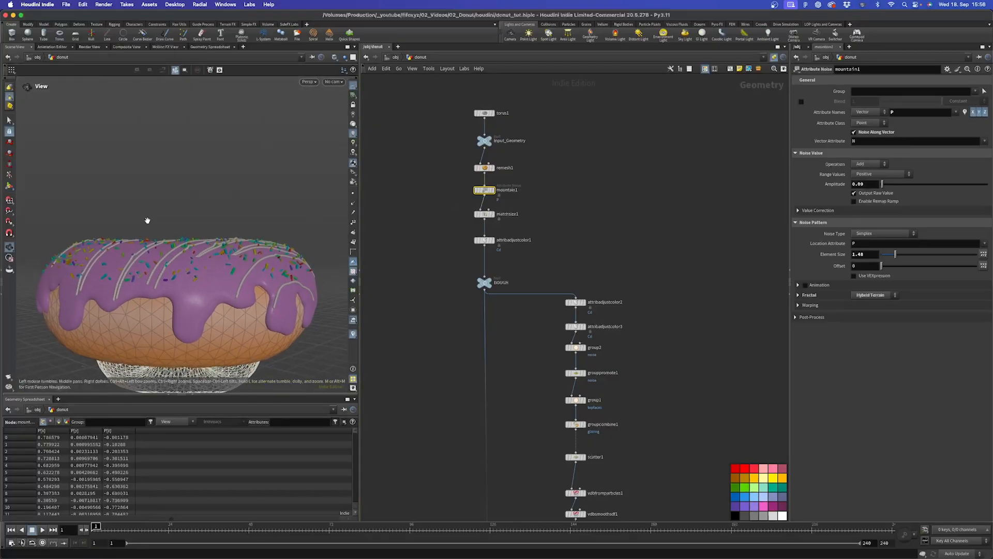
pyautogui.click(476, 191)
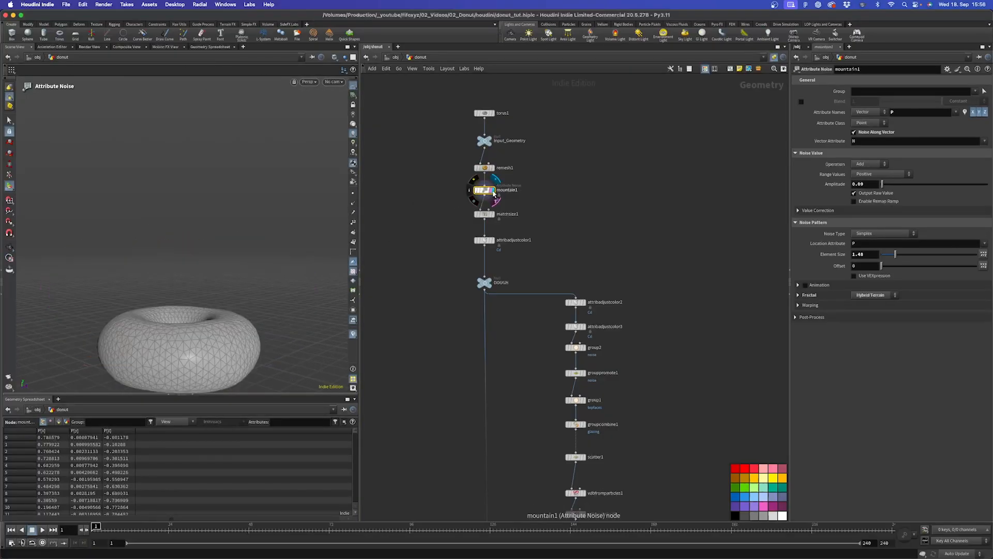
pyautogui.keyDown('alt'); pyautogui.moveTo(146, 322); pyautogui.dragTo(182, 195, button='middle'); pyautogui.keyUp('alt')
pyautogui.keyDown('alt'); pyautogui.moveTo(191, 193); pyautogui.dragTo(266, 153, button='right'); pyautogui.keyUp('alt')
pyautogui.keyDown('alt'); pyautogui.moveTo(266, 153); pyautogui.dragTo(189, 213); pyautogui.keyUp('alt')
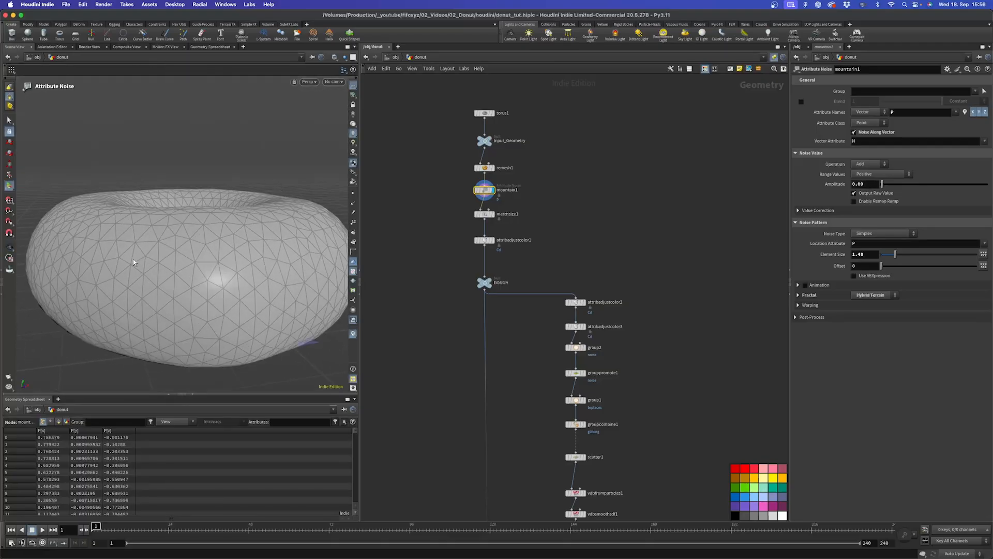
pyautogui.keyDown('alt'); pyautogui.moveTo(241, 245); pyautogui.dragTo(211, 279, button='right'); pyautogui.keyUp('alt')
pyautogui.keyDown('alt'); pyautogui.moveTo(211, 233); pyautogui.dragTo(211, 259); pyautogui.keyUp('alt')
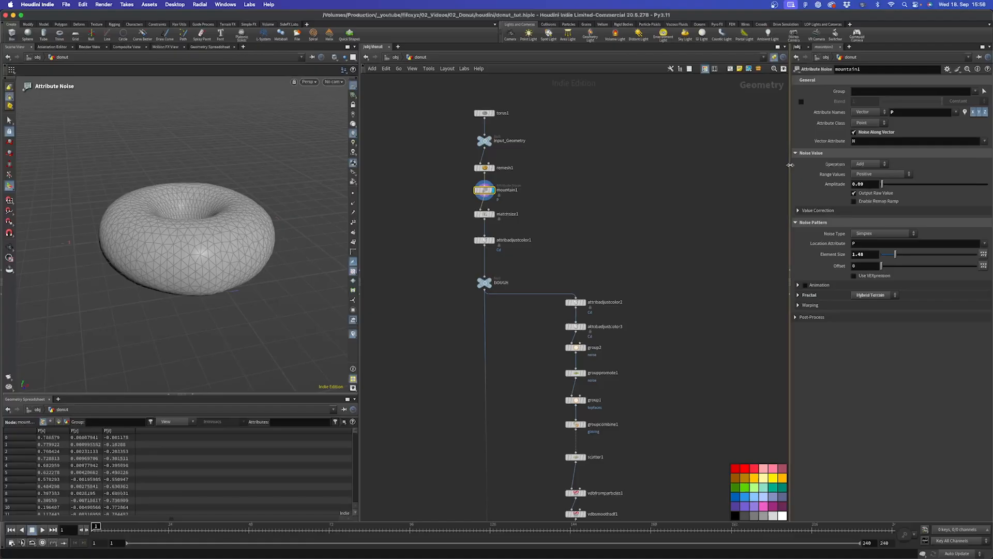
# Widen the parameter pane and paste the copied Seed as a relative reference, ch("../Controller/Seed"), into mountain1's noise Offset.
pyautogui.moveTo(790, 163); pyautogui.dragTo(711, 182)
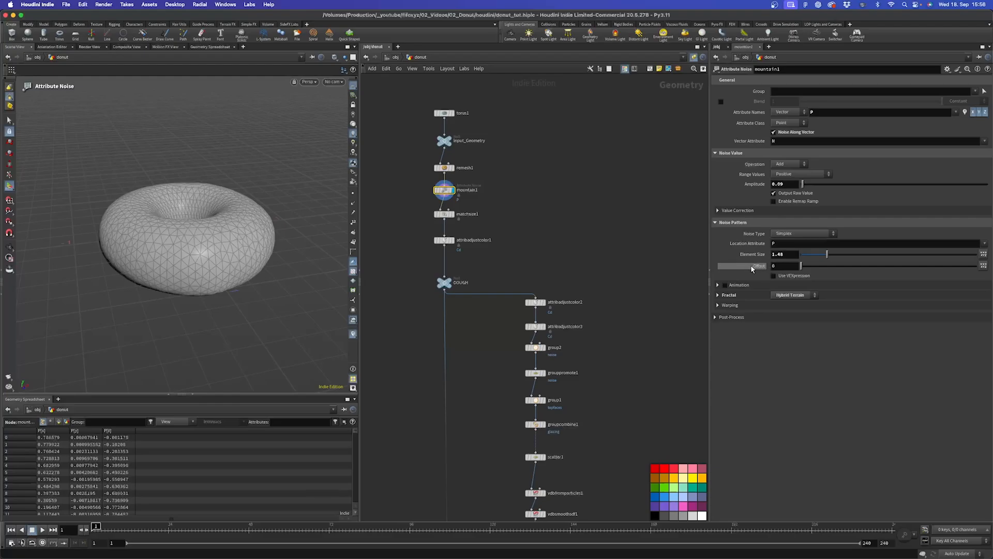
pyautogui.click(775, 266)
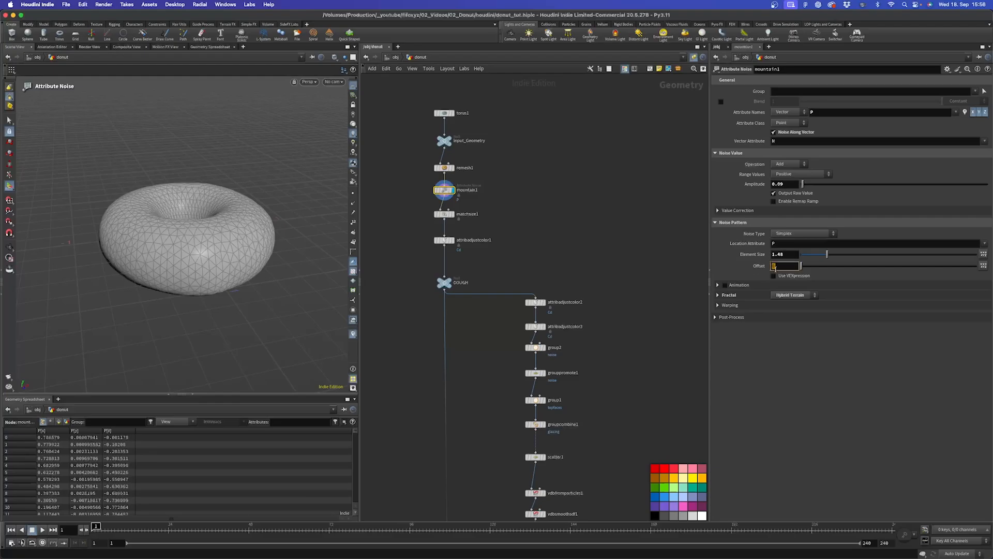
pyautogui.rightClick(775, 266)
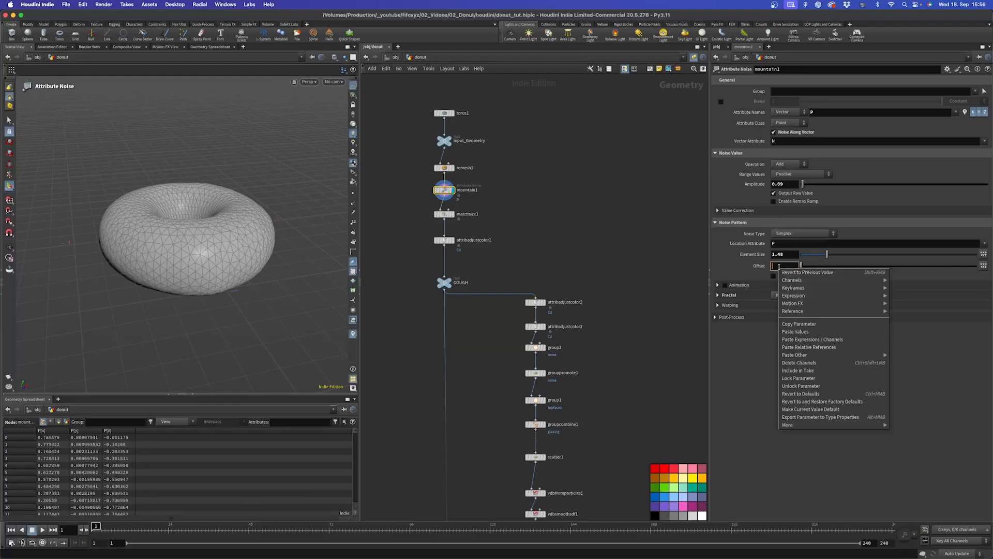
pyautogui.click(804, 347)
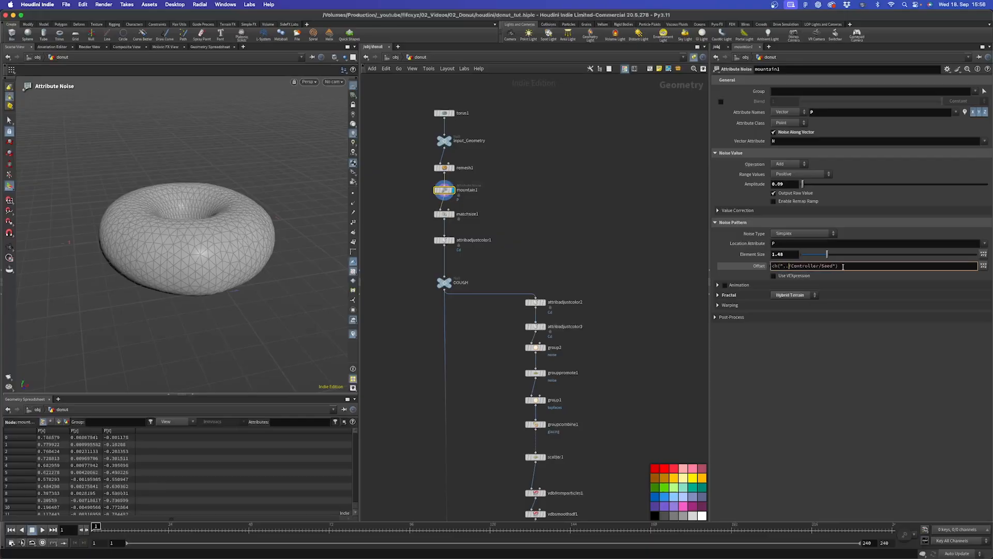
pyautogui.moveTo(845, 267); pyautogui.dragTo(775, 266)
pyautogui.click(759, 267)
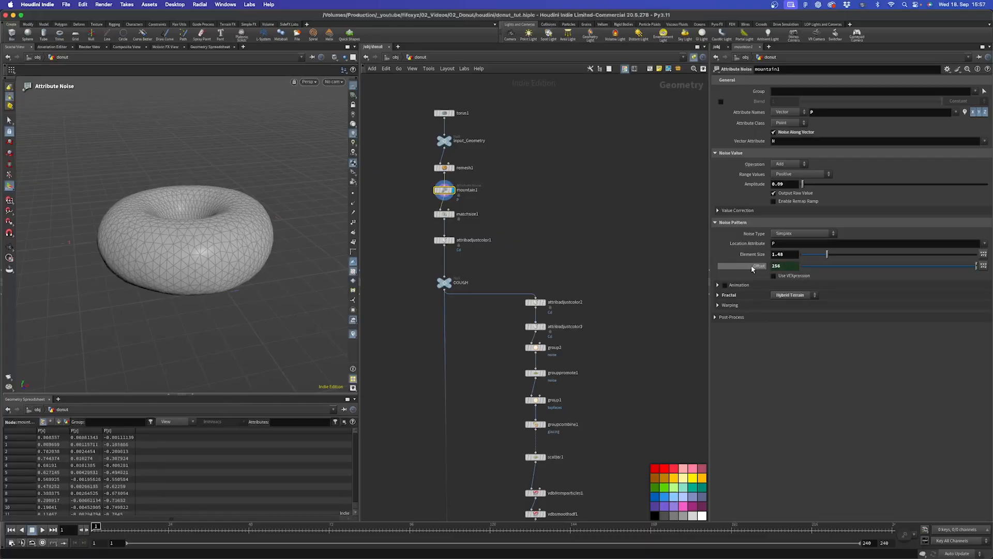
# Examine the Controller null and the mountain1 node in turn to compare their parameters across the network.
pyautogui.scroll(-5, 578, 355)
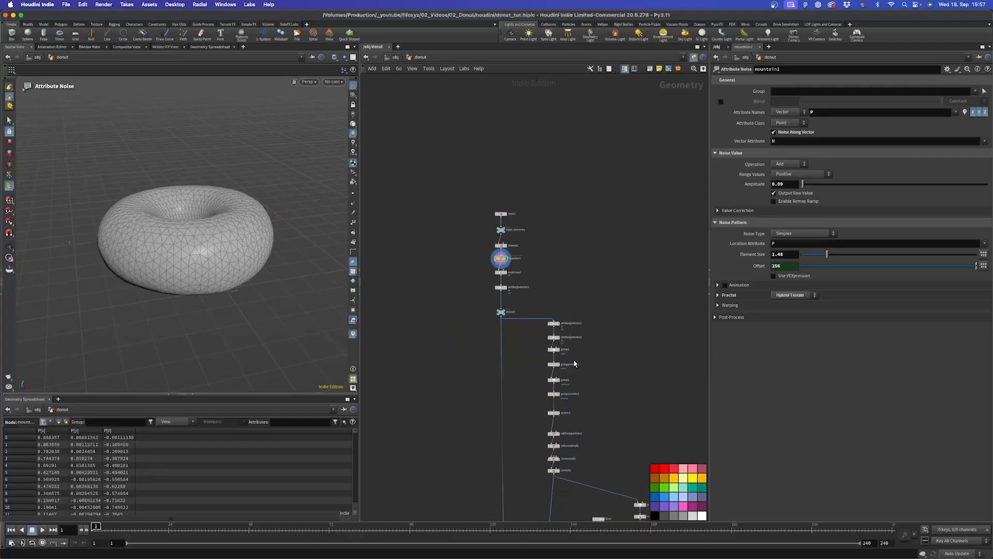
pyautogui.moveTo(476, 393); pyautogui.dragTo(525, 142, button='middle')
pyautogui.moveTo(440, 497); pyautogui.dragTo(528, 83, button='middle')
pyautogui.moveTo(473, 236); pyautogui.dragTo(474, 218, button='middle')
pyautogui.moveTo(464, 182); pyautogui.dragTo(520, 232)
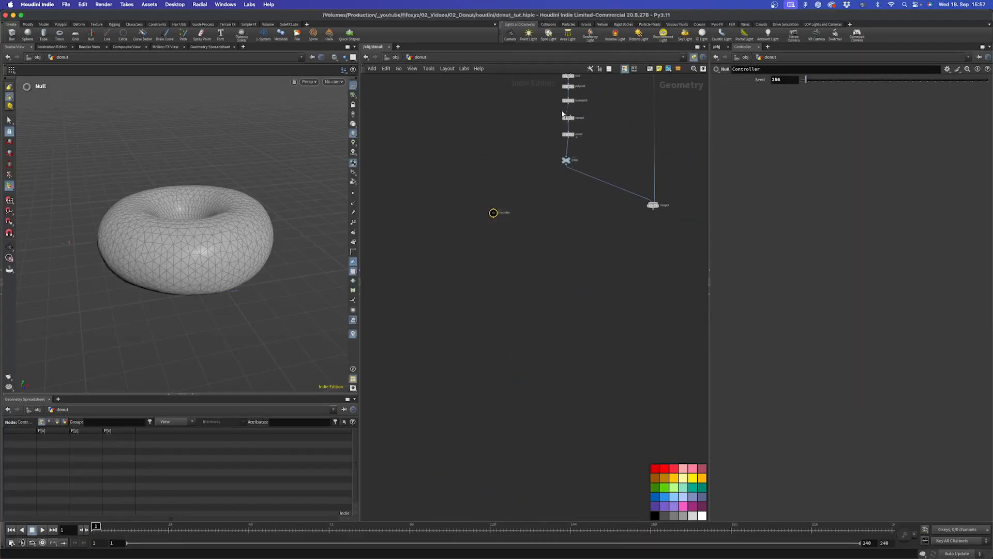
pyautogui.moveTo(562, 114); pyautogui.dragTo(509, 403, button='middle')
pyautogui.moveTo(566, 135)
pyautogui.mouseDown(button='middle')
pyautogui.moveTo(505, 274)
pyautogui.moveTo(491, 413)
pyautogui.mouseUp(button='middle')
pyautogui.moveTo(532, 189)
pyautogui.mouseDown(button='middle')
pyautogui.moveTo(481, 356)
pyautogui.moveTo(488, 454)
pyautogui.mouseUp(button='middle')
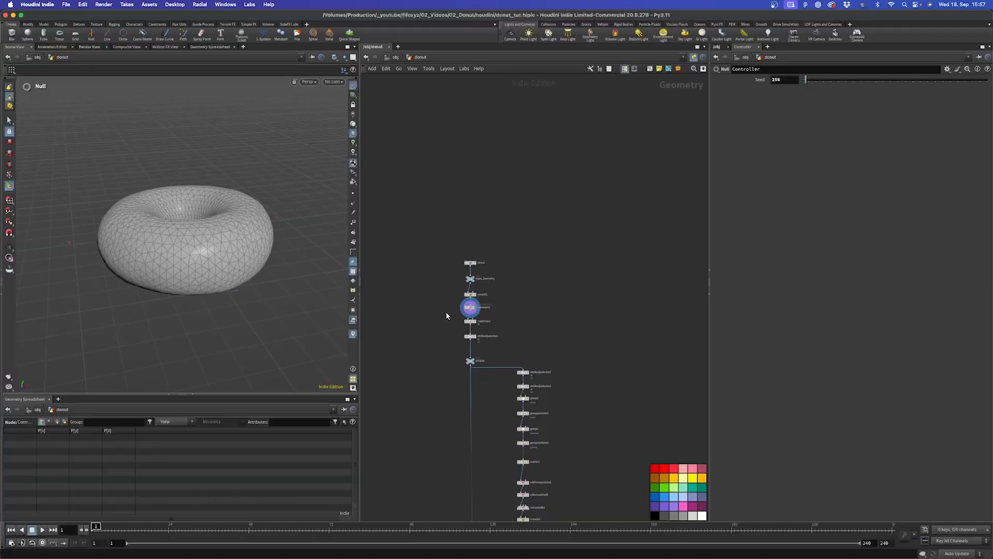
pyautogui.click(469, 308)
pyautogui.moveTo(434, 387); pyautogui.dragTo(512, 128, button='middle')
pyautogui.moveTo(415, 387); pyautogui.dragTo(514, 146, button='middle')
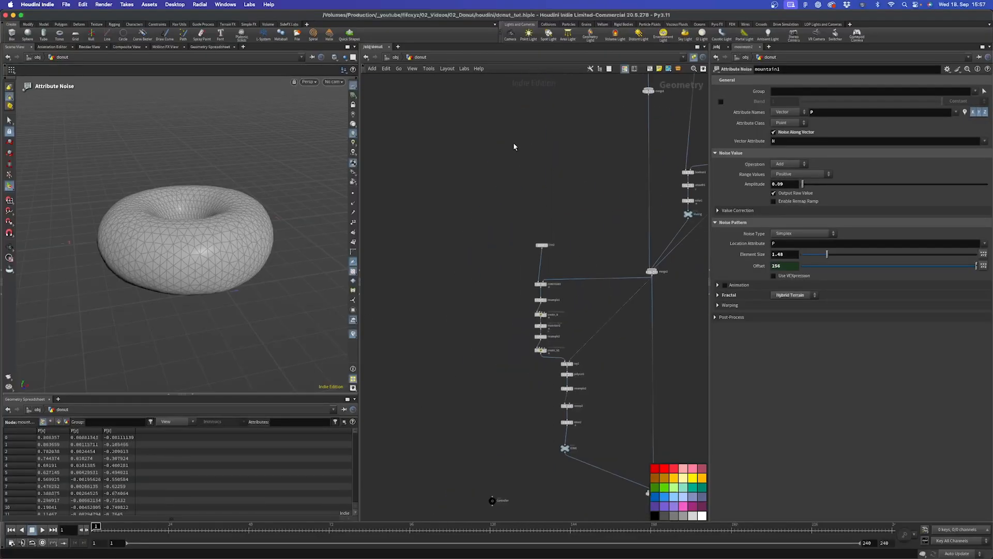
# Select the Controller null, try other Seed values up to about 1167 on the dough, and undo the change.
pyautogui.scroll(-4, 480, 346)
pyautogui.click(486, 421)
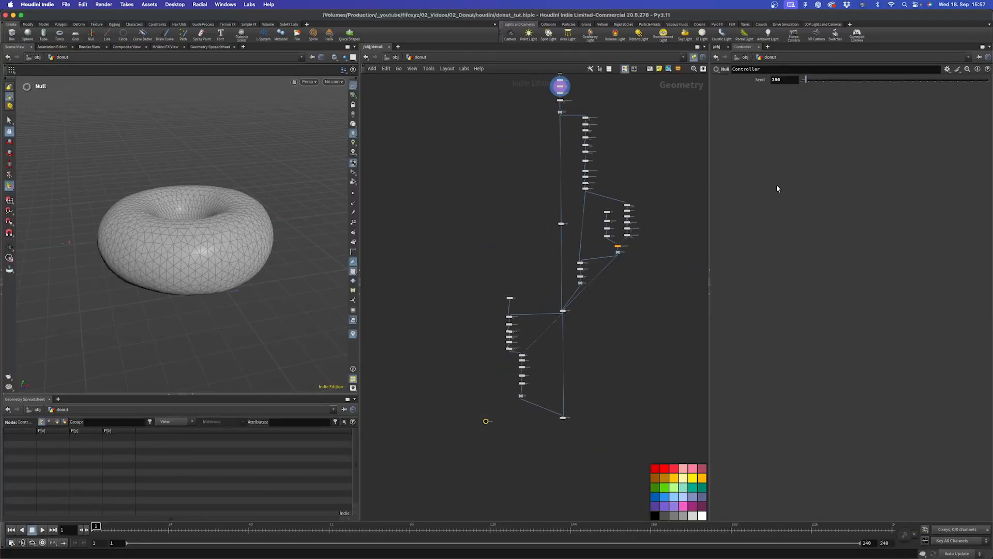
pyautogui.moveTo(809, 83); pyautogui.dragTo(842, 83)
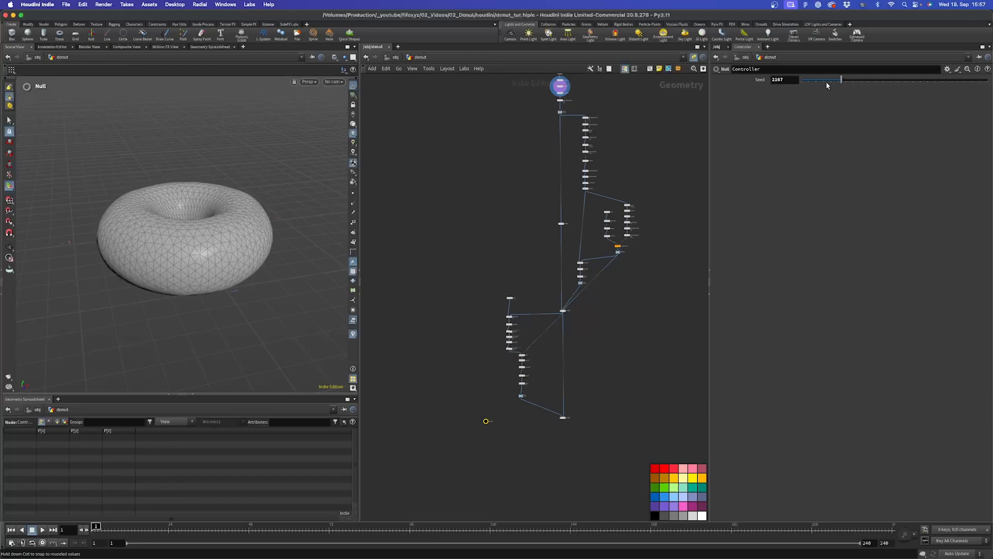
pyautogui.press('super+z')
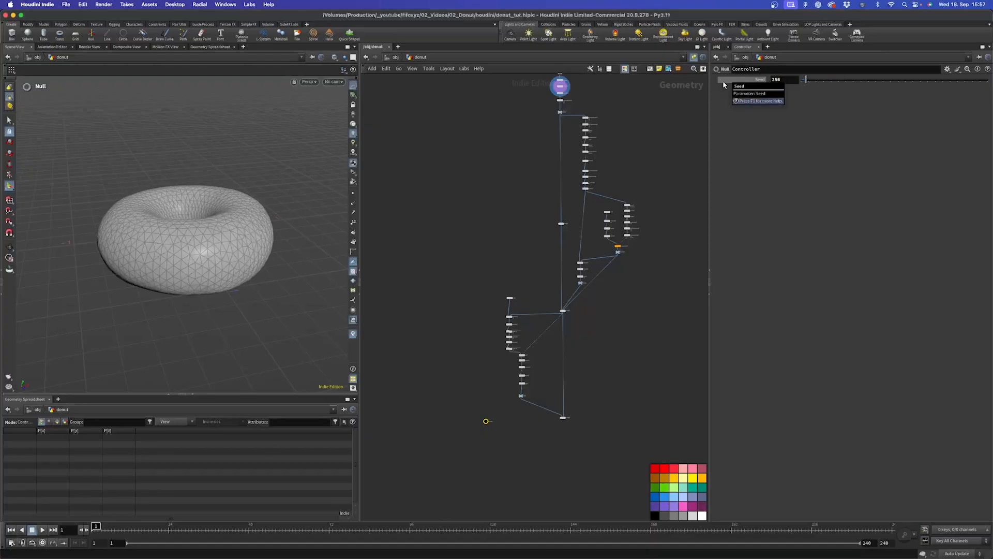
# Select the attribadjustcolor1 node and display its coloured dough in the viewport, seen from the side.
pyautogui.scroll(5, 543, 83)
pyautogui.scroll(5, 585, 86)
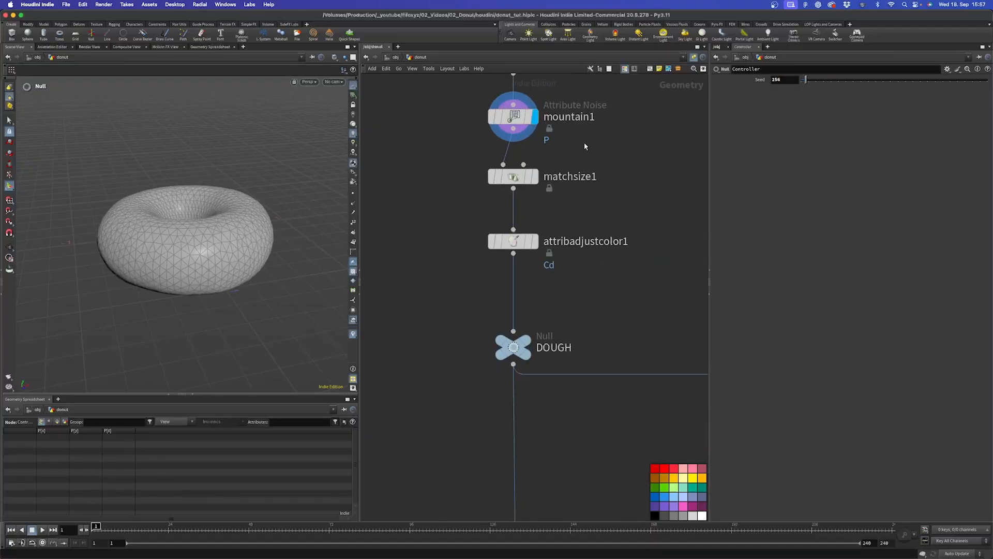
pyautogui.moveTo(588, 151); pyautogui.dragTo(452, 95)
pyautogui.moveTo(428, 216); pyautogui.dragTo(545, 254)
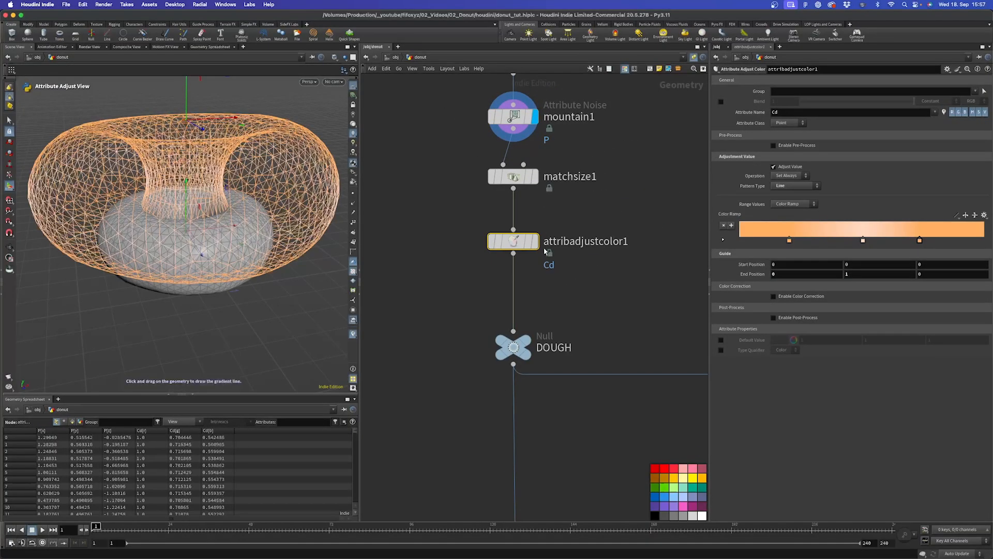
pyautogui.click(535, 242)
pyautogui.press('Escape')
pyautogui.scroll(-5, 225, 208)
pyautogui.moveTo(207, 209); pyautogui.dragTo(156, 221)
pyautogui.press('Return')
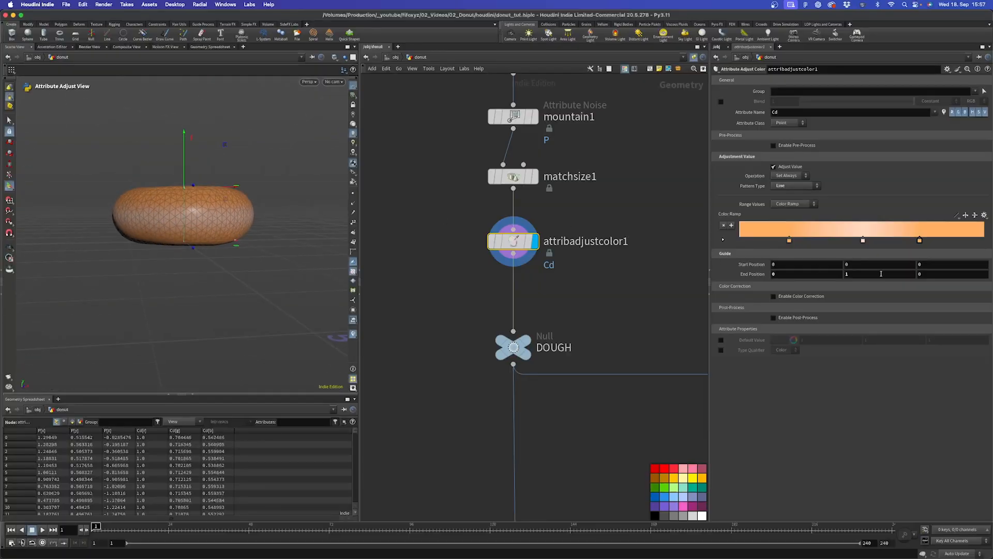
# Expand the color ramp's point controls and slide its light middle point back and forth, leaving it slightly before the ramp's centre.
pyautogui.click(863, 241)
pyautogui.moveTo(863, 242)
pyautogui.mouseDown()
pyautogui.moveTo(825, 241)
pyautogui.moveTo(898, 241)
pyautogui.moveTo(843, 241)
pyautogui.moveTo(885, 241)
pyautogui.moveTo(857, 242)
pyautogui.mouseUp()
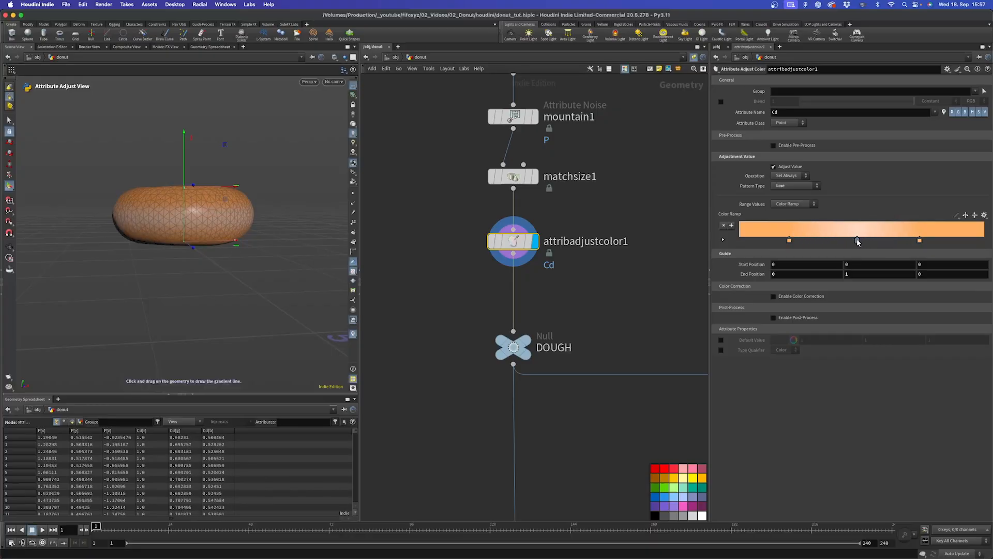
pyautogui.click(723, 239)
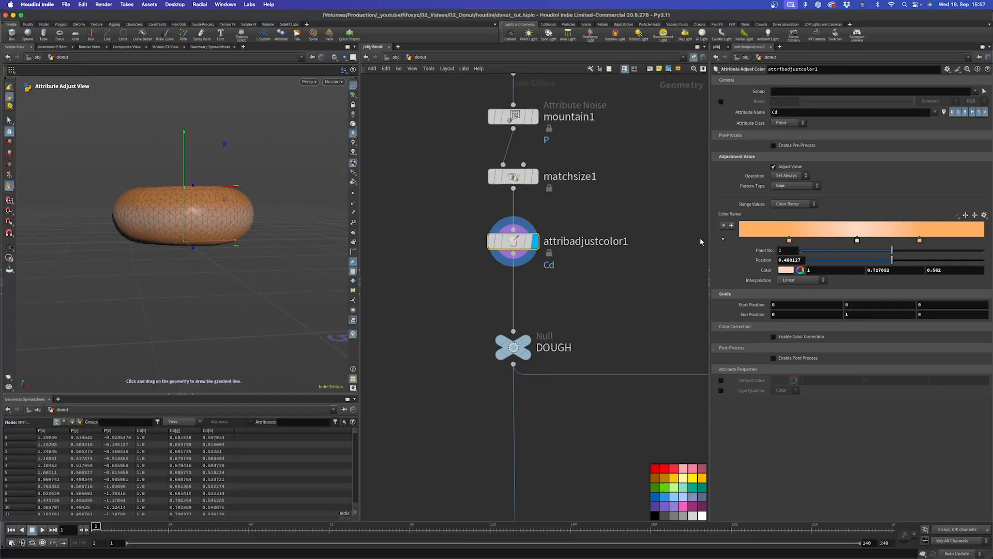
pyautogui.moveTo(857, 242); pyautogui.dragTo(798, 242)
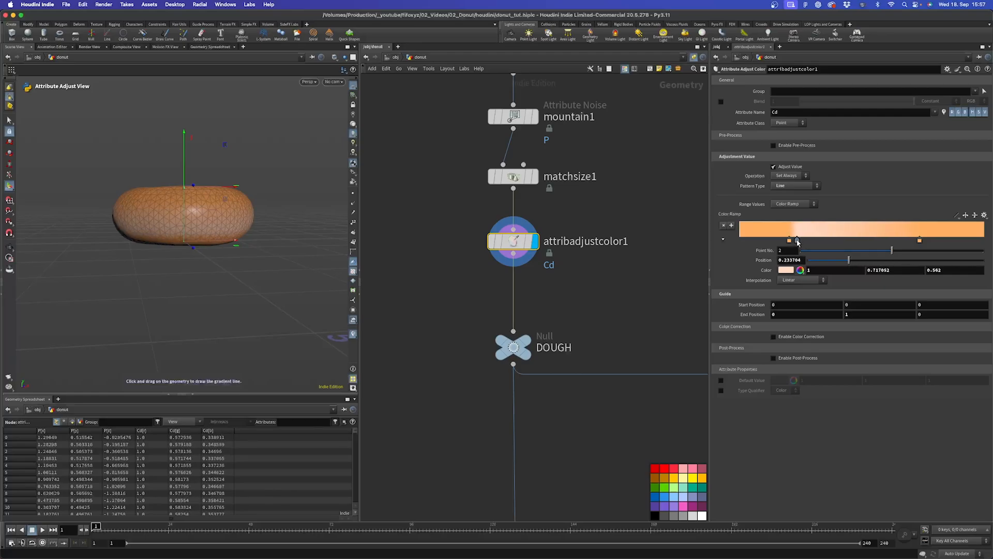
pyautogui.moveTo(798, 241); pyautogui.dragTo(852, 243)
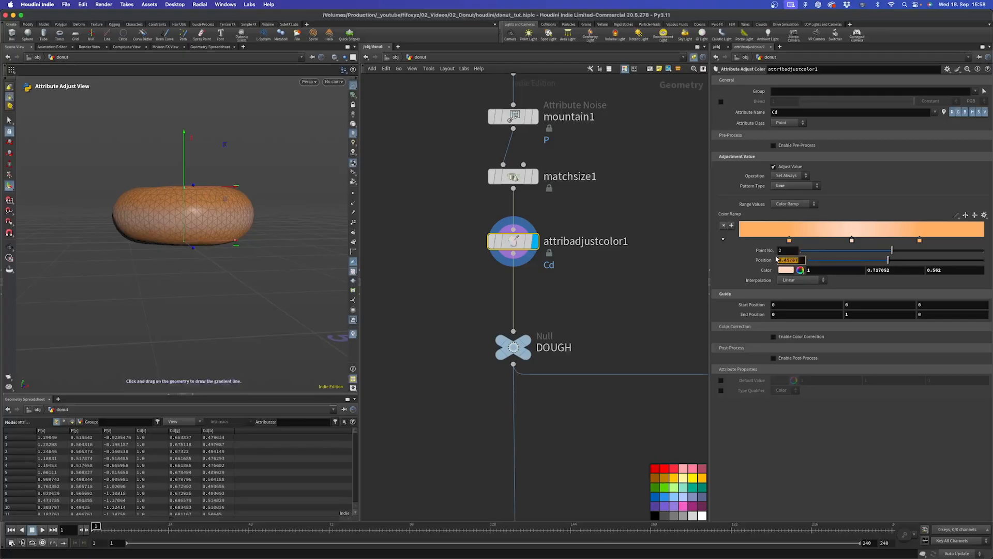
# Paste the Controller's Seed as a relative reference into the Position of ramp point 2 and widen the parameter pane.
pyautogui.rightClick(783, 260)
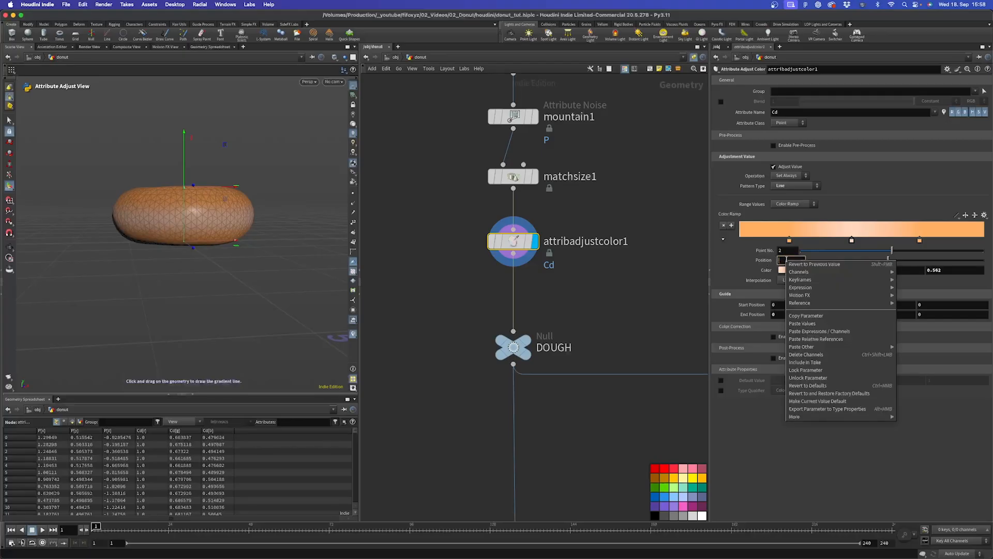
pyautogui.click(816, 339)
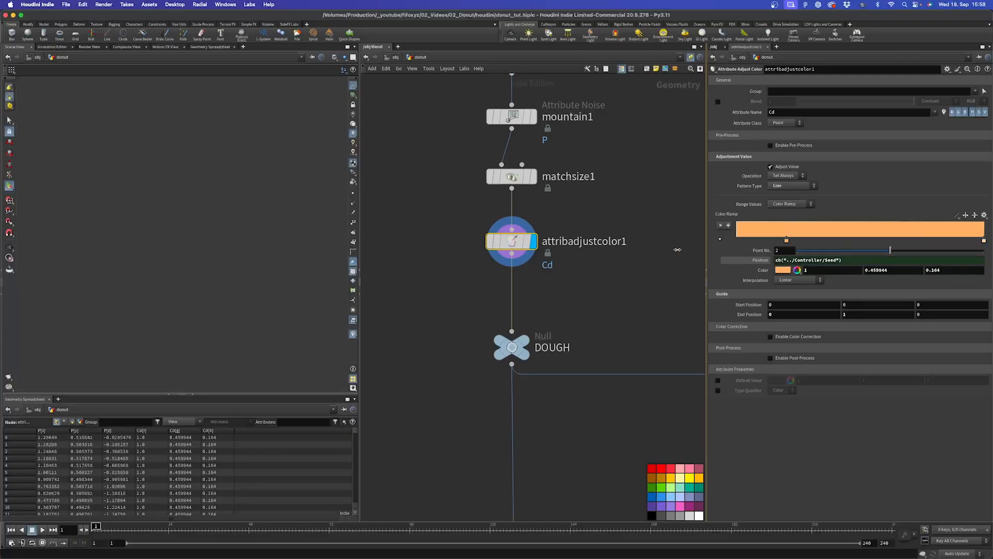
pyautogui.moveTo(709, 248); pyautogui.dragTo(543, 253)
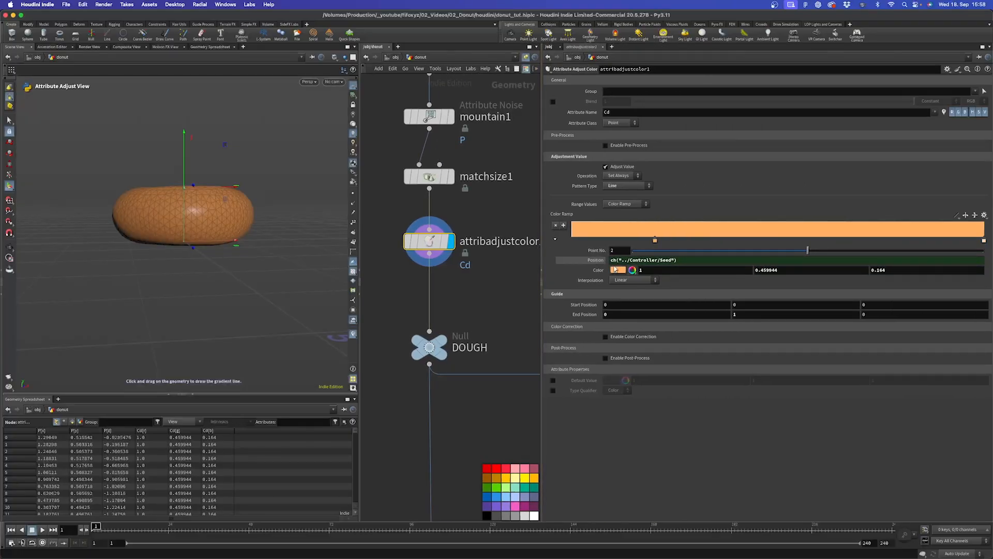
# Wrap the Seed reference in the Position of ramp point 2 in rand(), giving rand(ch("../Controller/Seed")).
pyautogui.click(681, 259)
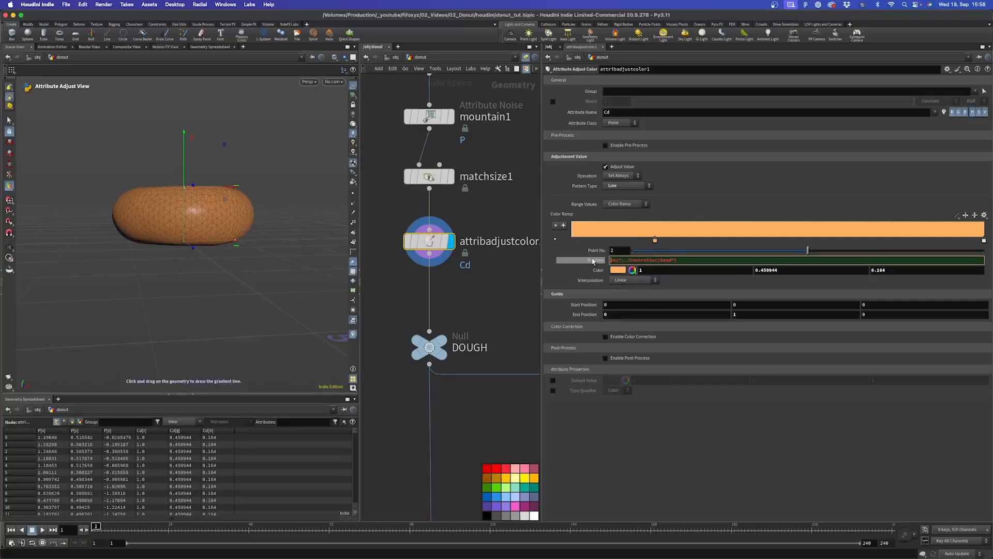
pyautogui.click(595, 261)
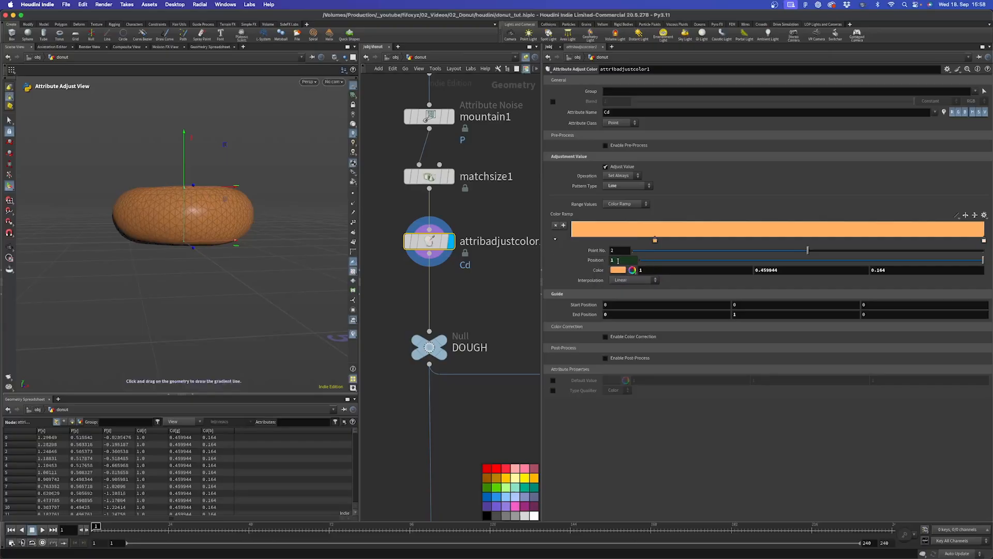
pyautogui.click(588, 262)
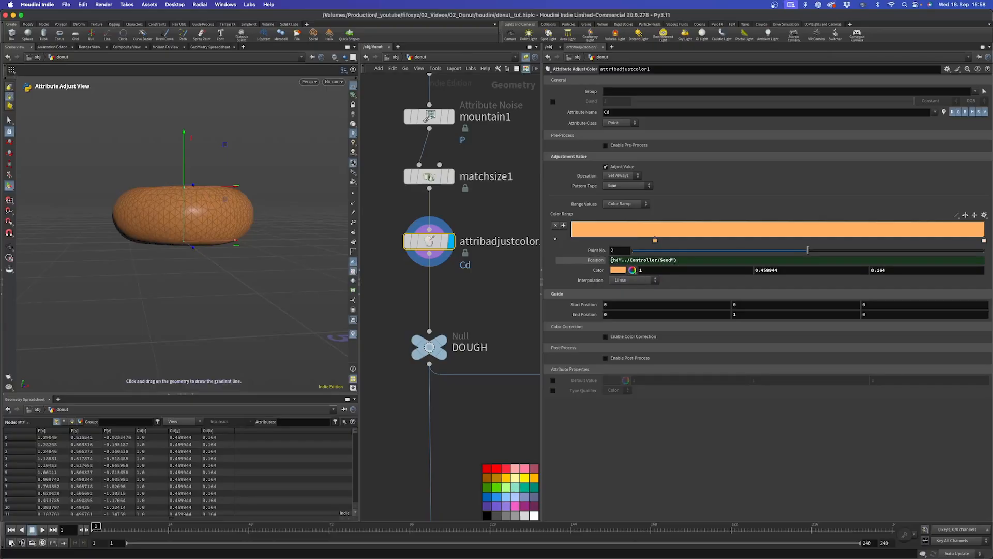
pyautogui.click(615, 260)
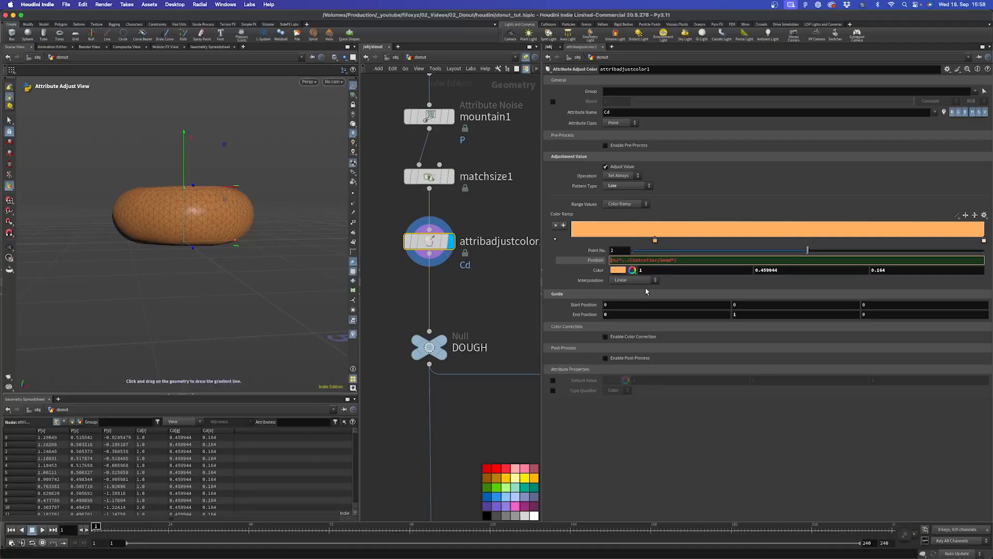
pyautogui.write('rand')
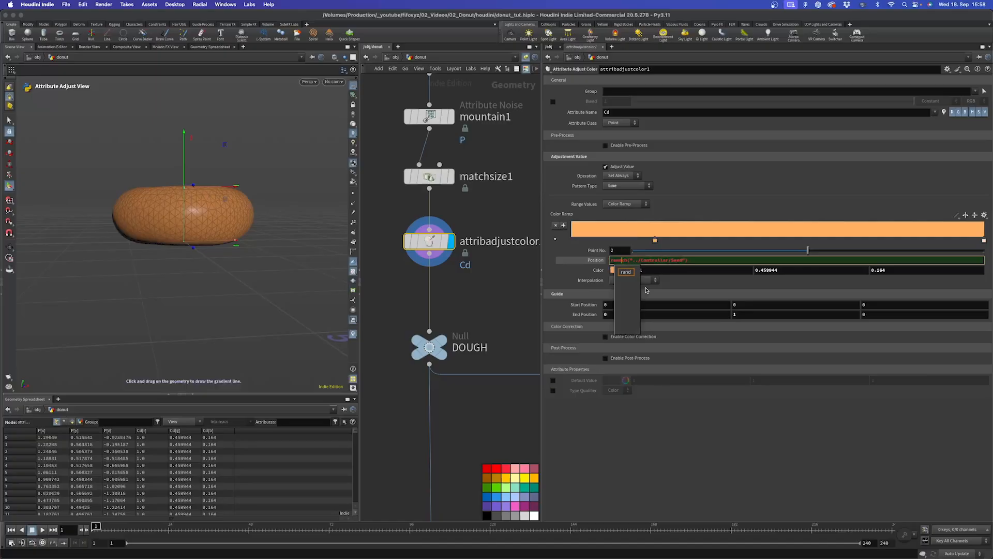
pyautogui.write('(')
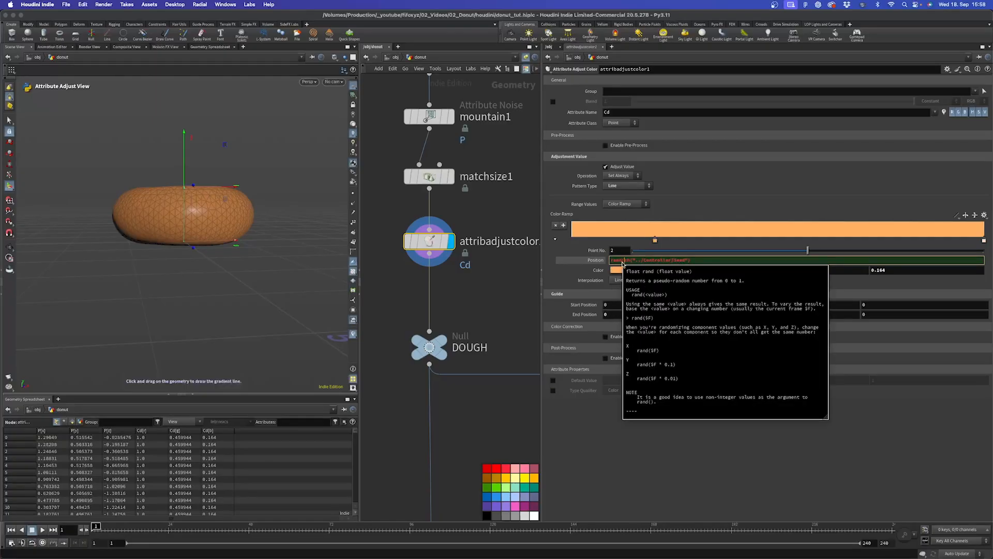
pyautogui.click(707, 261)
pyautogui.write(')')
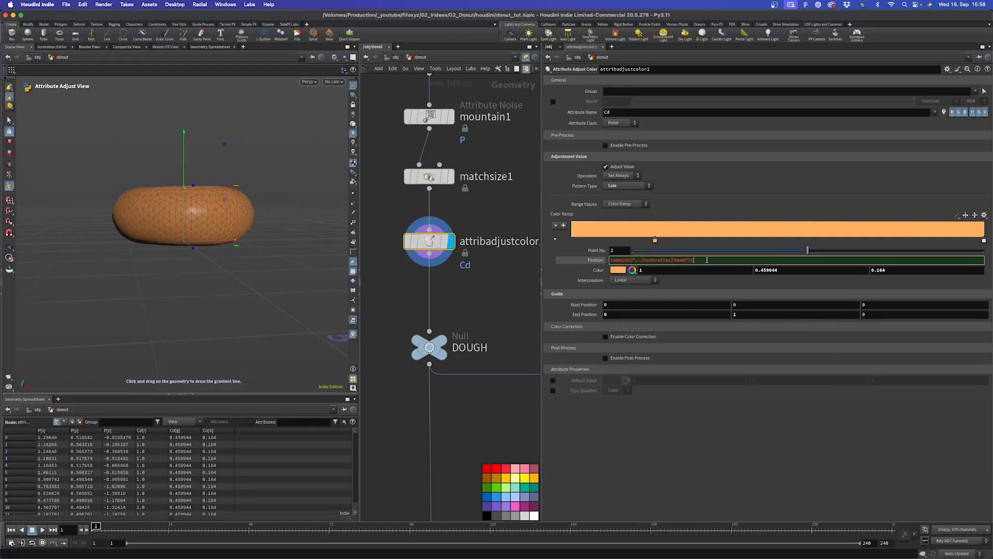
pyautogui.press('Return')
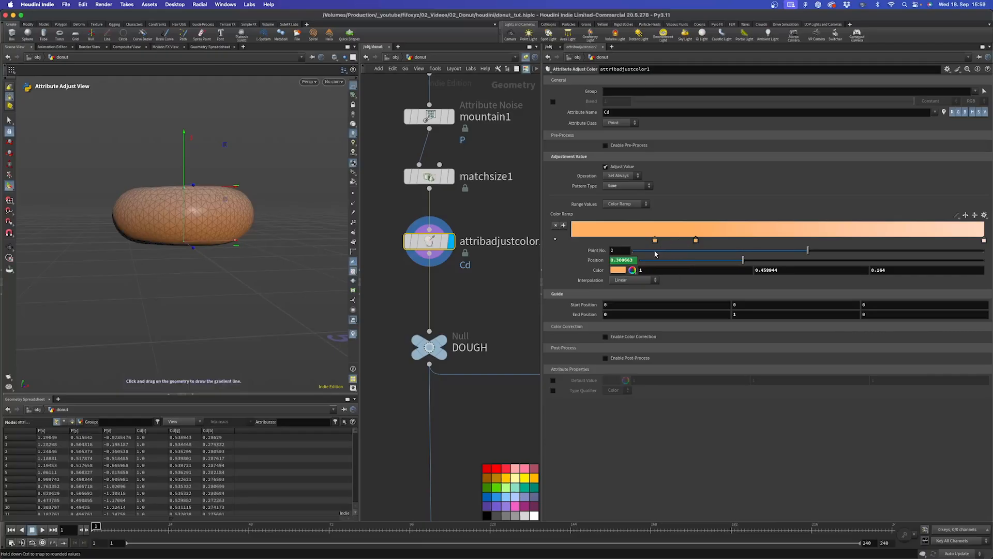
# Remap the random Position value of ramp point 2 with fit01 to the range 0.3 to 0.6.
pyautogui.write('rand(ch("../Controller/Seed"))')
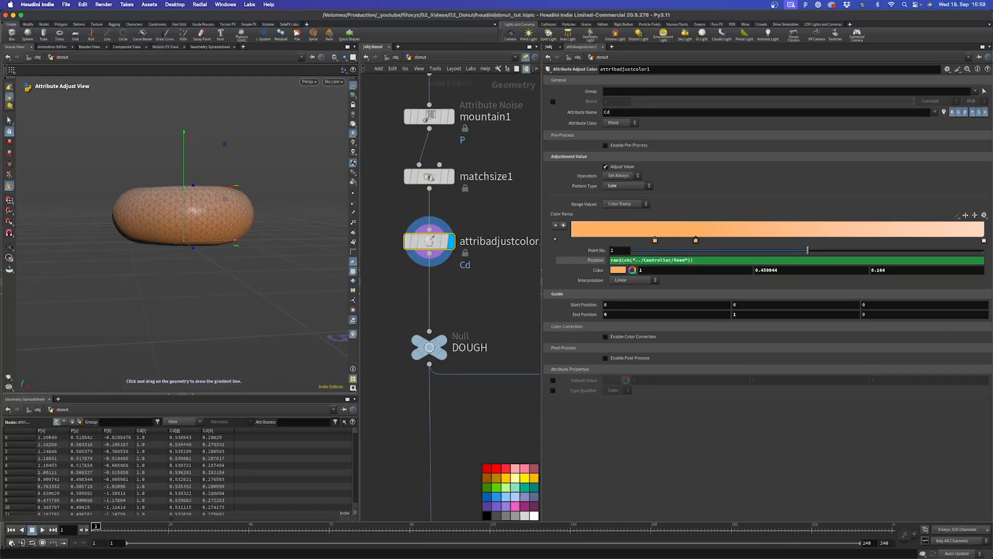
pyautogui.click(611, 260)
pyautogui.press('Return')
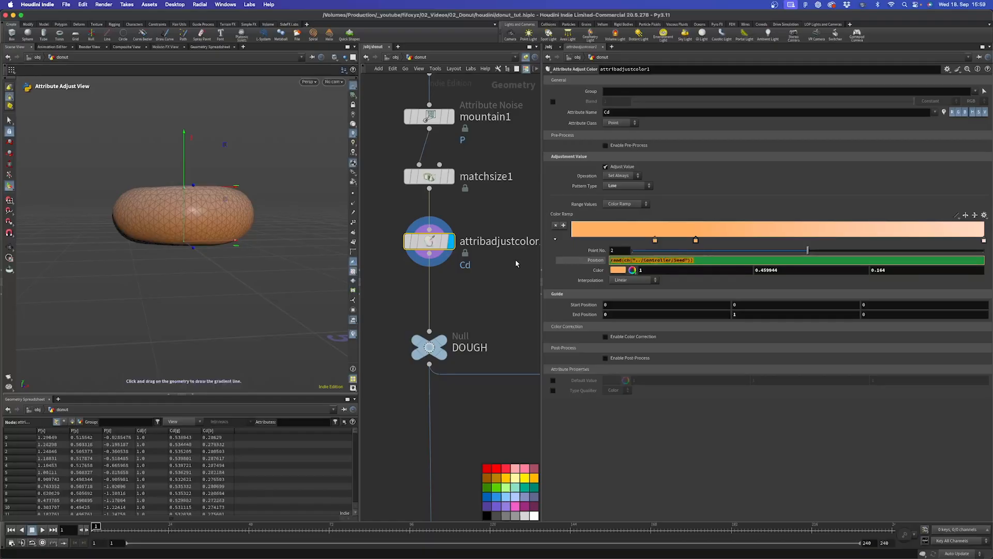
pyautogui.press('Left')
pyautogui.write('fit0')
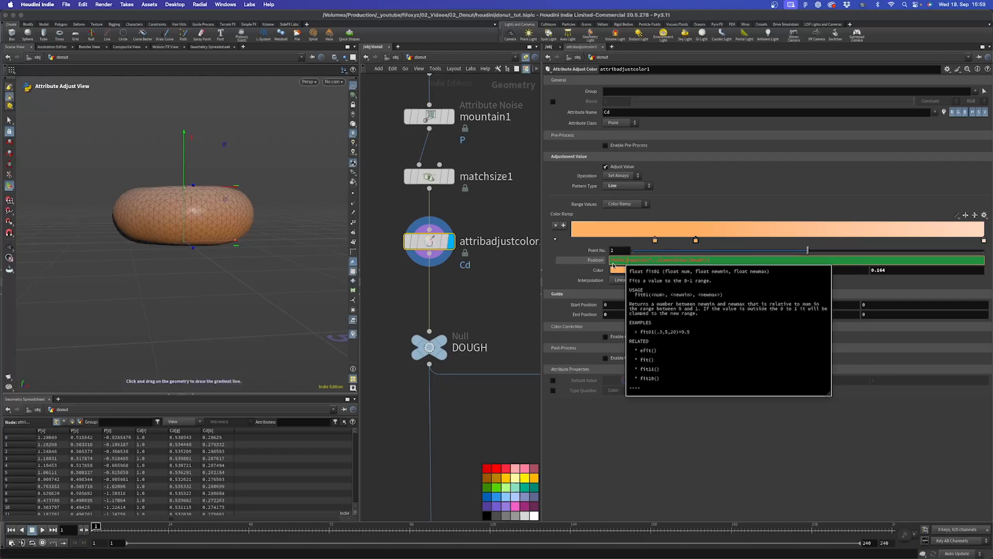
pyautogui.click(718, 262)
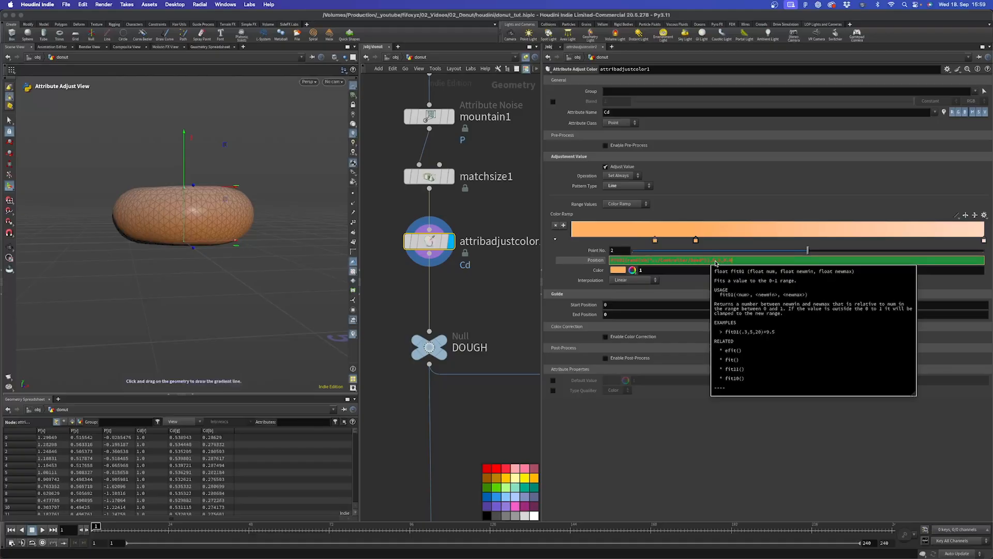
pyautogui.write(')')
pyautogui.press('Return')
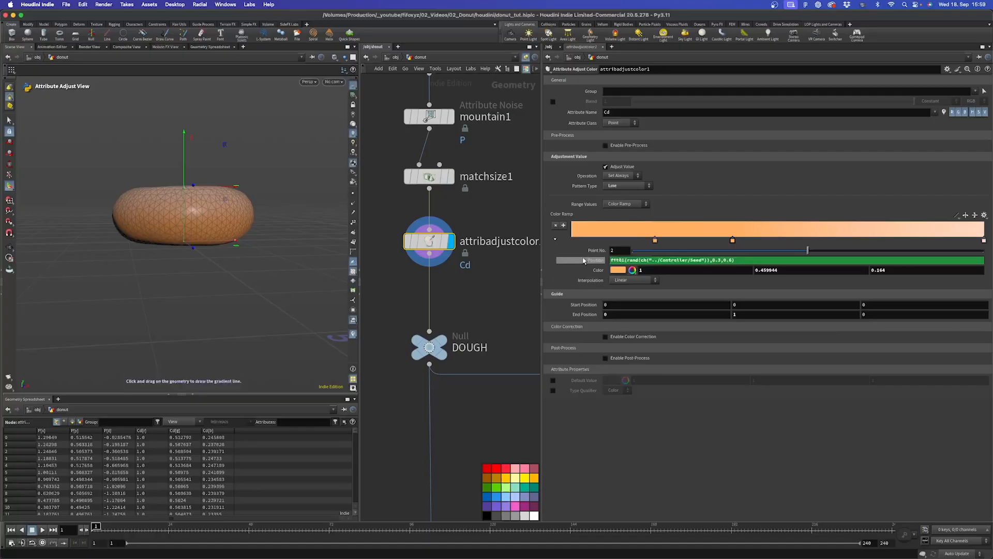
# Copy the fit01 expression from the orange ramp point's Position and delete the channels from that parameter.
pyautogui.moveTo(984, 240); pyautogui.dragTo(862, 241)
pyautogui.press('super+z')
pyautogui.click(732, 240)
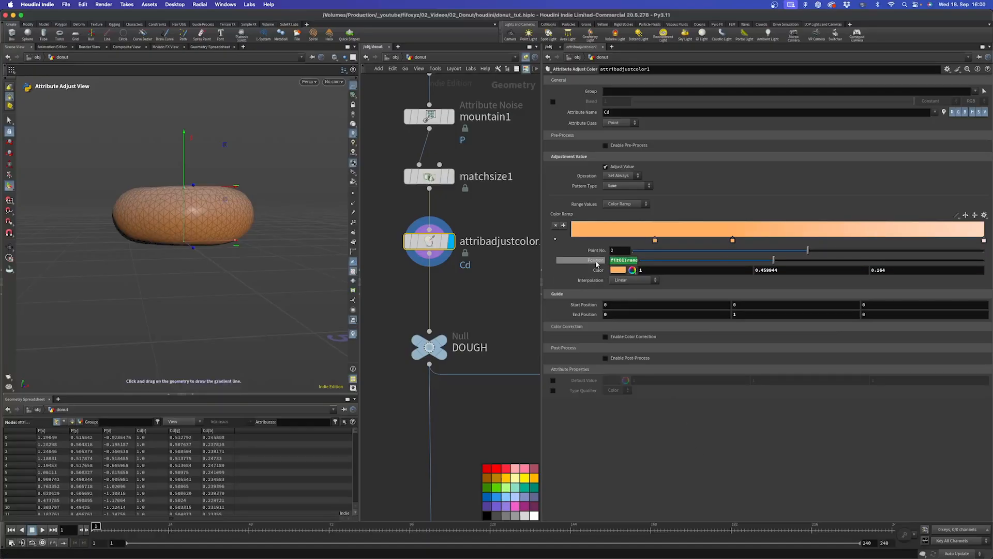
pyautogui.click(594, 261)
pyautogui.moveTo(771, 260); pyautogui.dragTo(558, 261)
pyautogui.press('super+c')
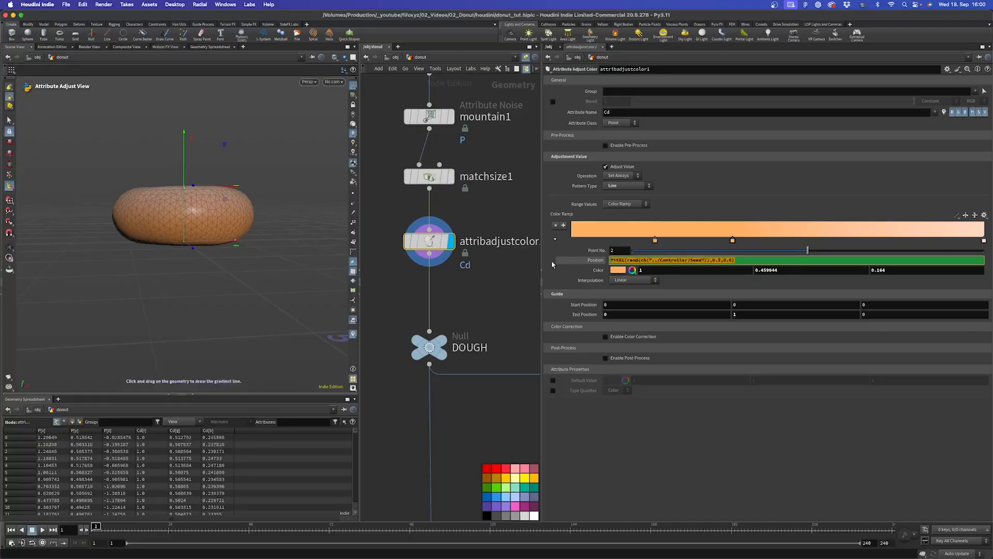
pyautogui.rightClick(589, 261)
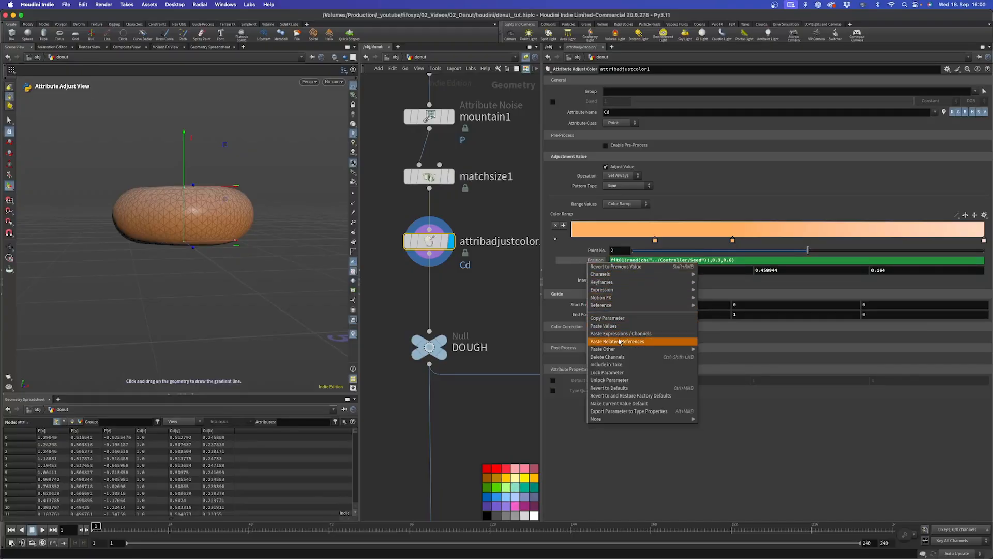
pyautogui.click(616, 357)
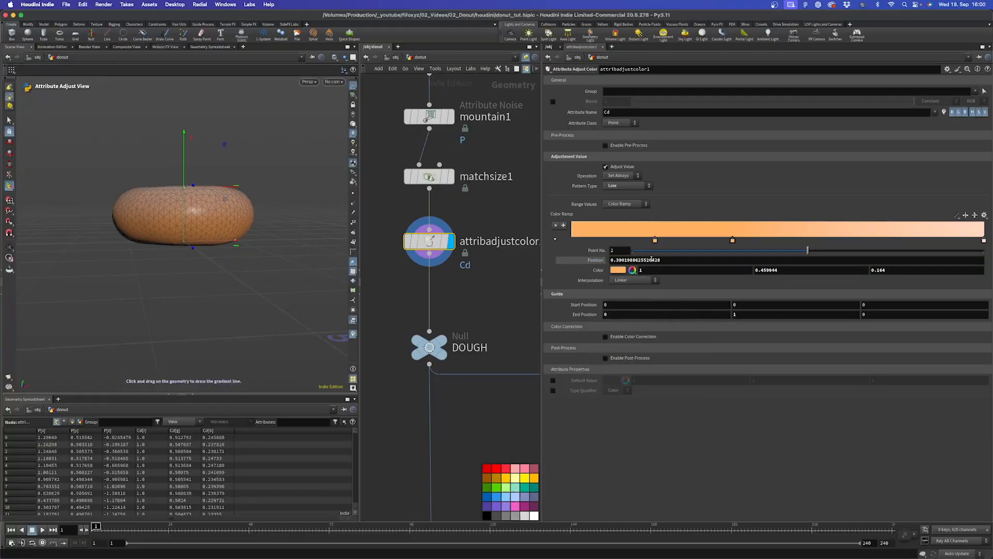
# Rearrange the ramp points so that the light point sits in the middle at position 0.5.
pyautogui.moveTo(652, 260); pyautogui.dragTo(565, 263)
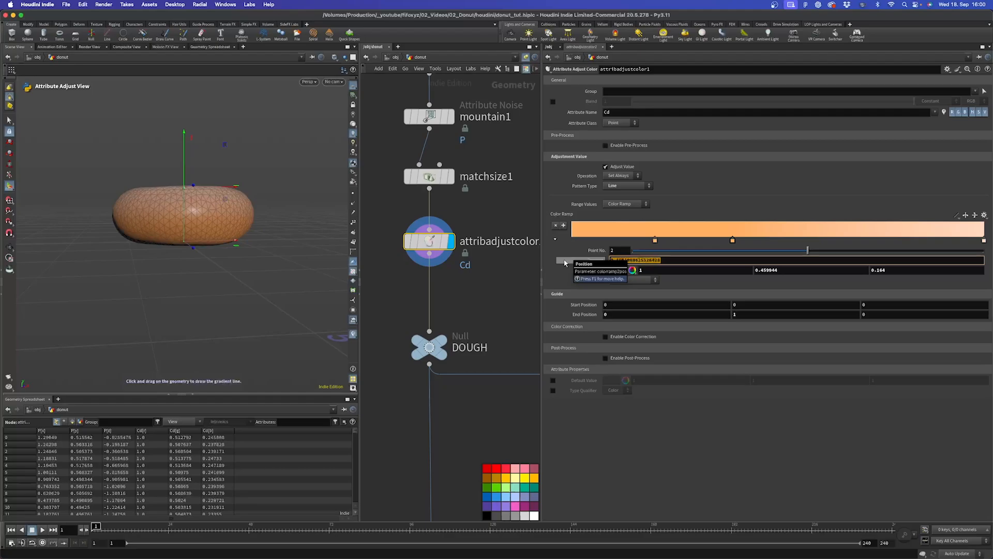
pyautogui.moveTo(733, 240); pyautogui.dragTo(865, 241)
pyautogui.moveTo(983, 241); pyautogui.dragTo(764, 240)
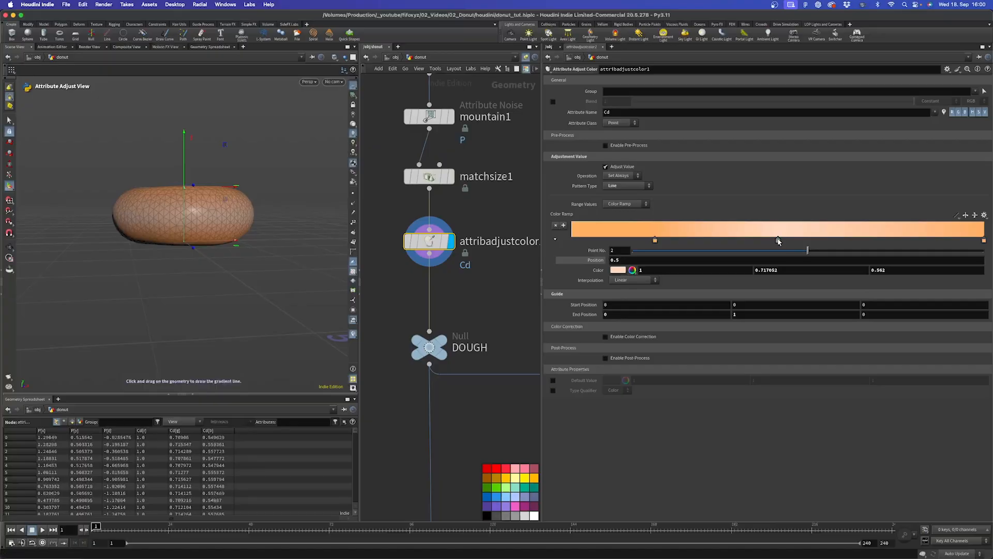
pyautogui.click(984, 240)
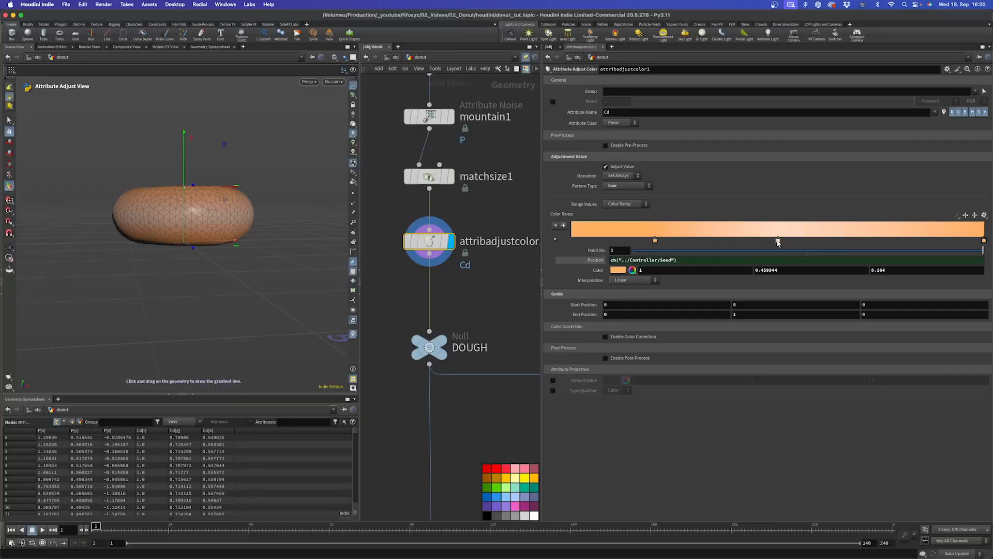
pyautogui.click(778, 240)
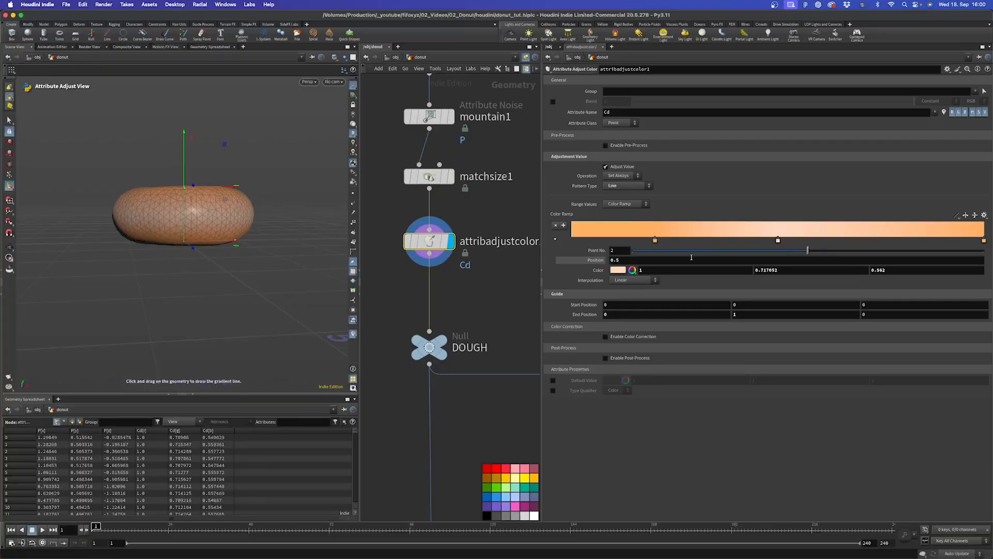
# Delete the Seed channel from the Position of ramp point 3 and slide that orange point to about 0.81.
pyautogui.click(983, 241)
pyautogui.rightClick(600, 260)
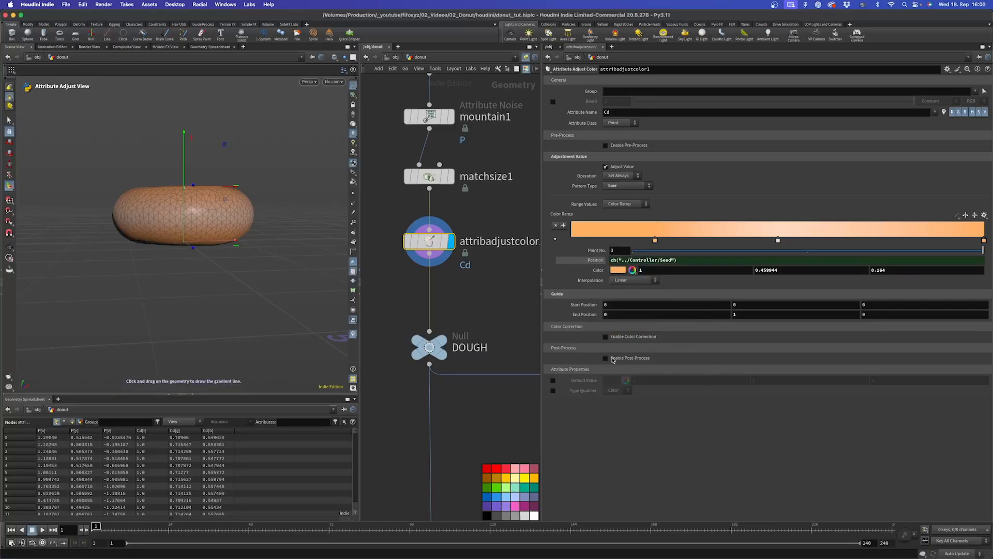
pyautogui.click(614, 357)
pyautogui.moveTo(984, 241); pyautogui.dragTo(905, 241)
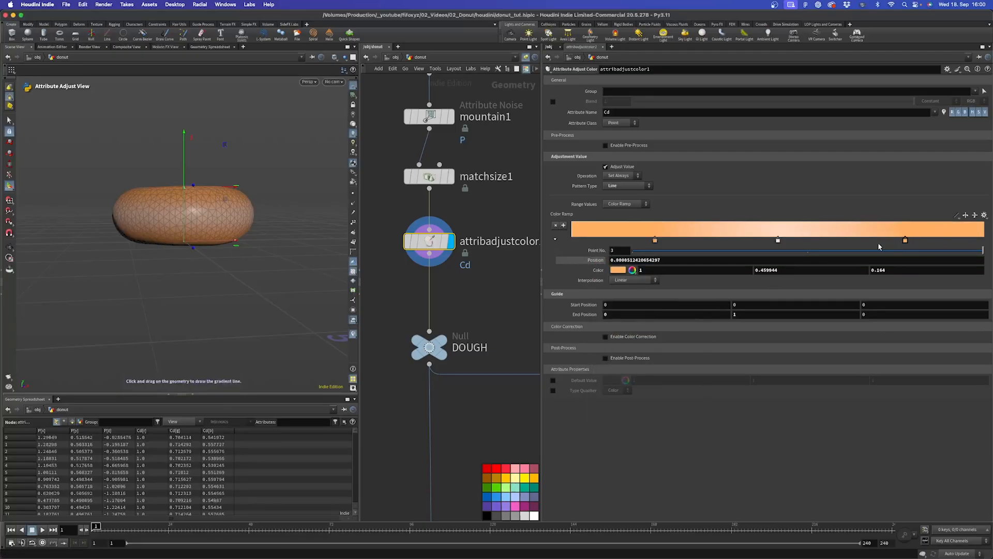
# Paste fit01(rand(ch("../Controller/Seed")),0.3,0.6) into the Position of the light ramp point 2.
pyautogui.click(779, 241)
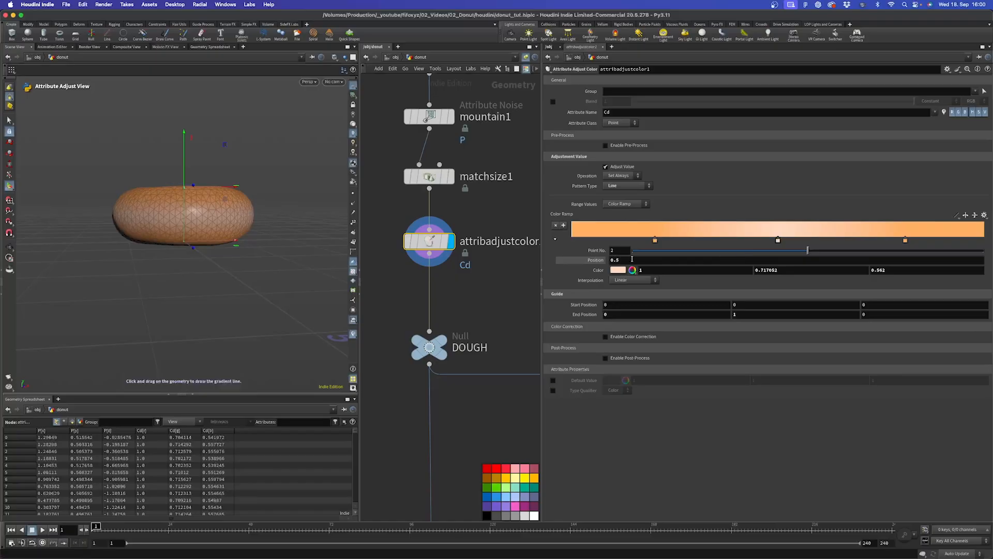
pyautogui.moveTo(623, 260); pyautogui.dragTo(597, 262)
pyautogui.press('super+v')
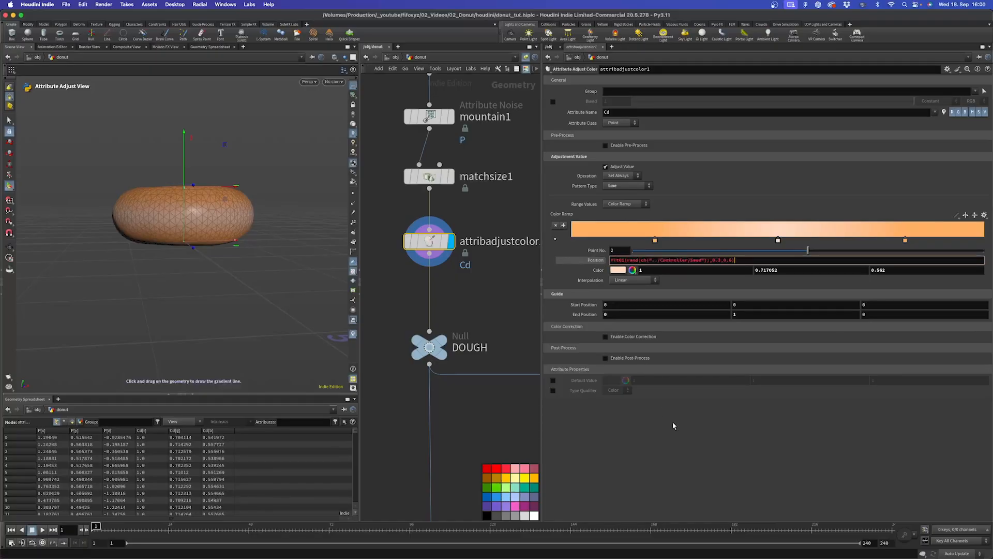
pyautogui.press('Return')
pyautogui.click(604, 261)
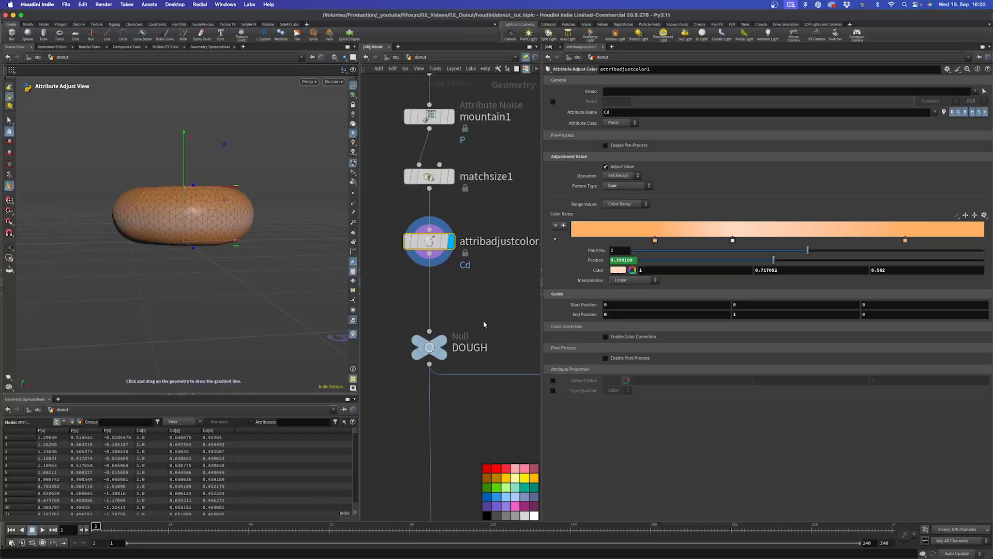
# Select the Controller null and raise its Seed to 909 to vary the dough.
pyautogui.scroll(-5, 489, 296)
pyautogui.scroll(-5, 490, 297)
pyautogui.moveTo(407, 399); pyautogui.dragTo(479, 209, button='middle')
pyautogui.scroll(-5, 483, 386)
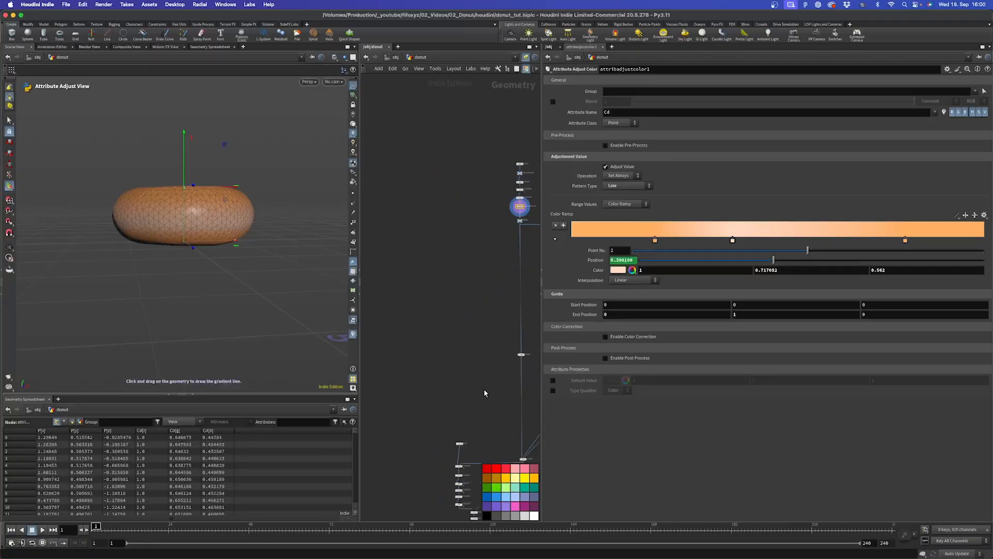
pyautogui.moveTo(483, 389); pyautogui.dragTo(481, 89, button='middle')
pyautogui.moveTo(450, 263); pyautogui.dragTo(446, 242, button='middle')
pyautogui.click(429, 265)
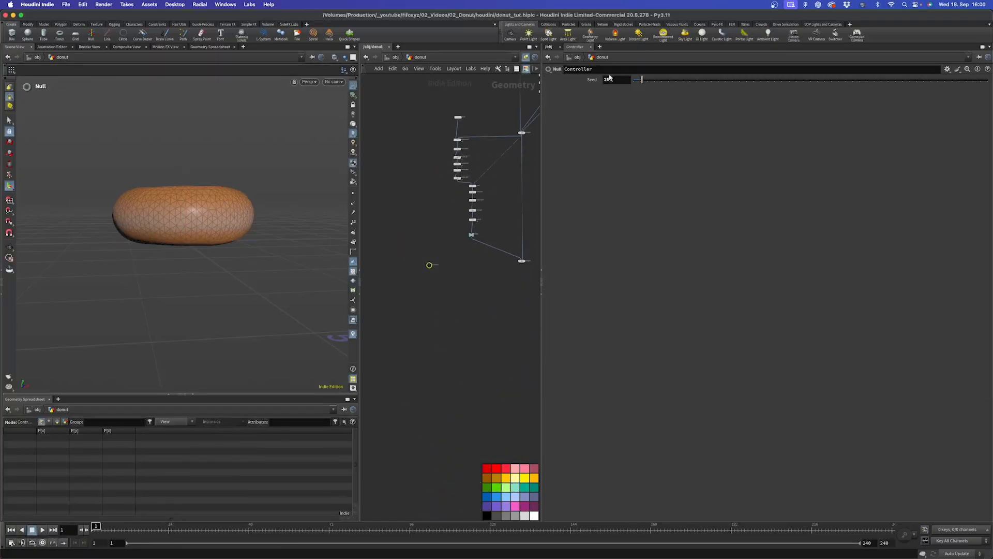
pyautogui.moveTo(642, 79); pyautogui.dragTo(665, 80)
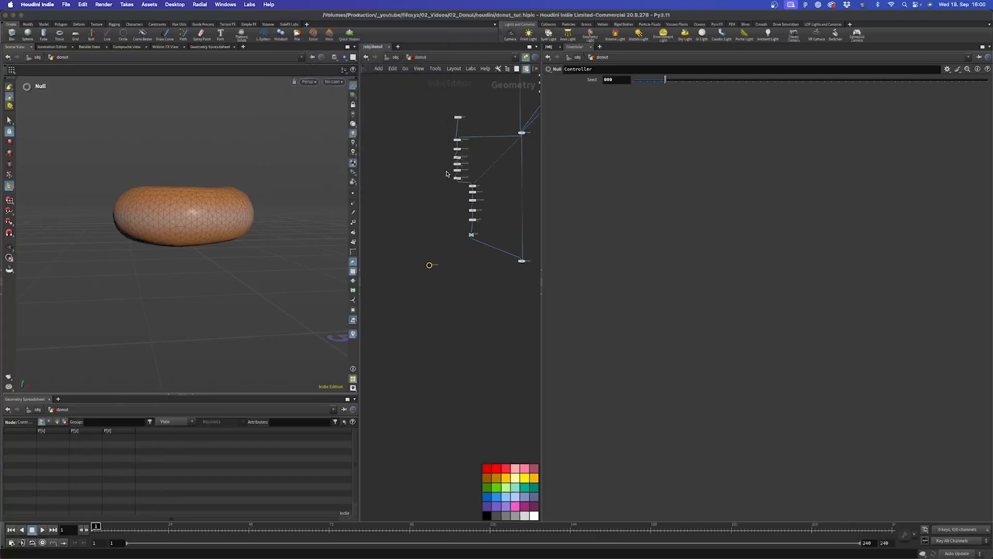
# Select the attribadjustcolor1 node and copy the fit01 expression from the Position of ramp point 2.
pyautogui.scroll(8, 446, 173)
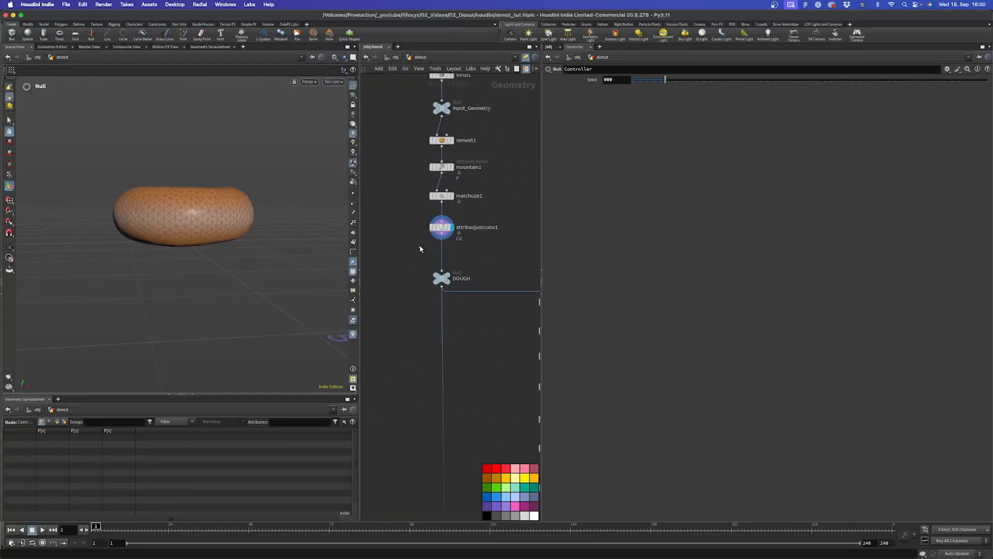
pyautogui.click(441, 227)
pyautogui.click(595, 261)
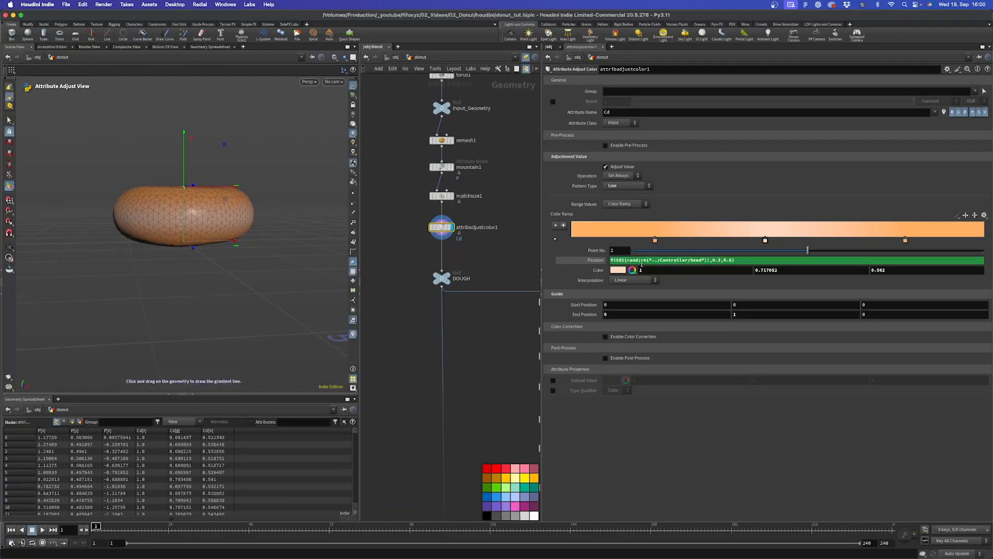
pyautogui.moveTo(736, 260); pyautogui.dragTo(510, 306)
pyautogui.press('super+c')
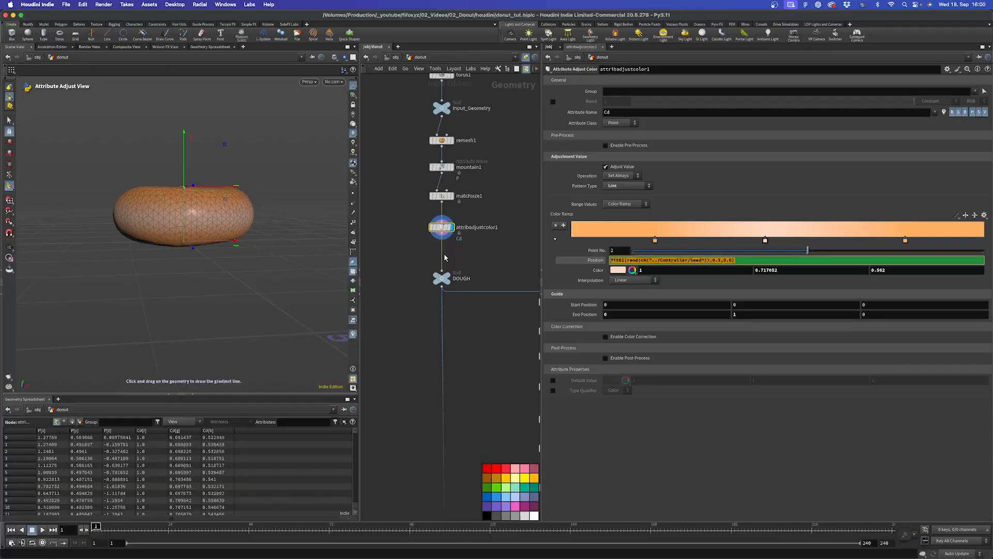
# Color the attribadjustcolor1 and mountain1 nodes green in the network to mark them as Seed-driven.
pyautogui.scroll(-4, 444, 254)
pyautogui.scroll(3, 453, 164)
pyautogui.moveTo(445, 256); pyautogui.dragTo(488, 242, button='middle')
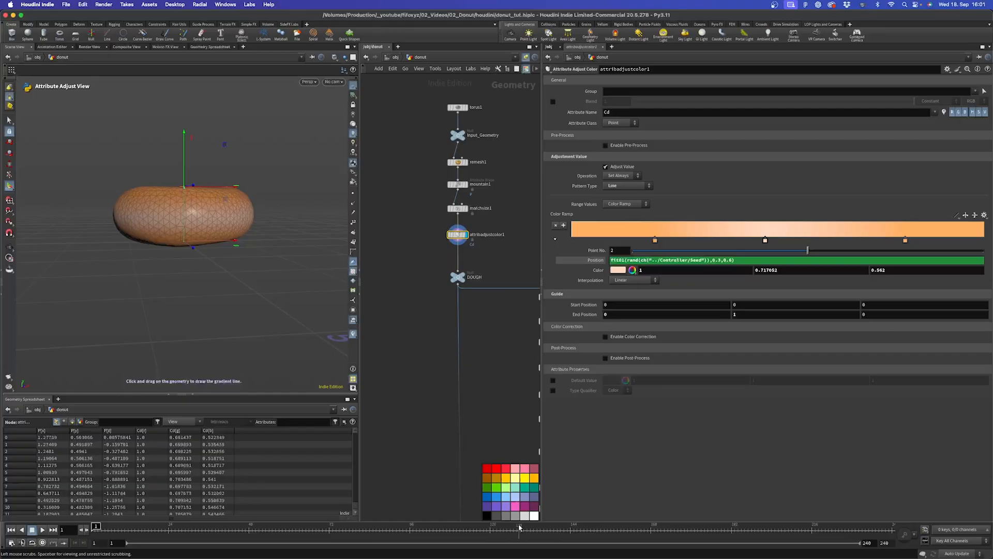
pyautogui.click(497, 486)
pyautogui.click(478, 184)
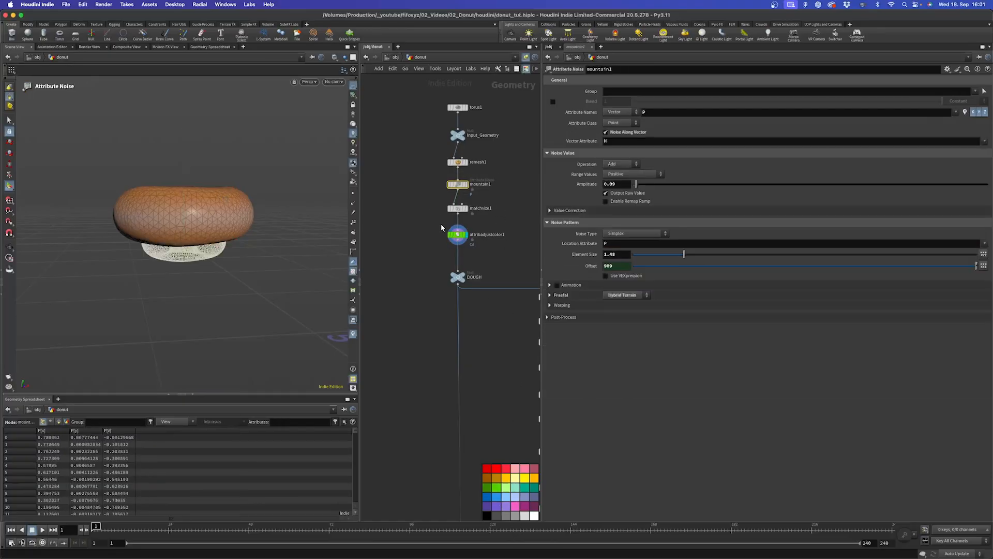
pyautogui.click(504, 488)
pyautogui.moveTo(484, 328); pyautogui.dragTo(452, 290, button='middle')
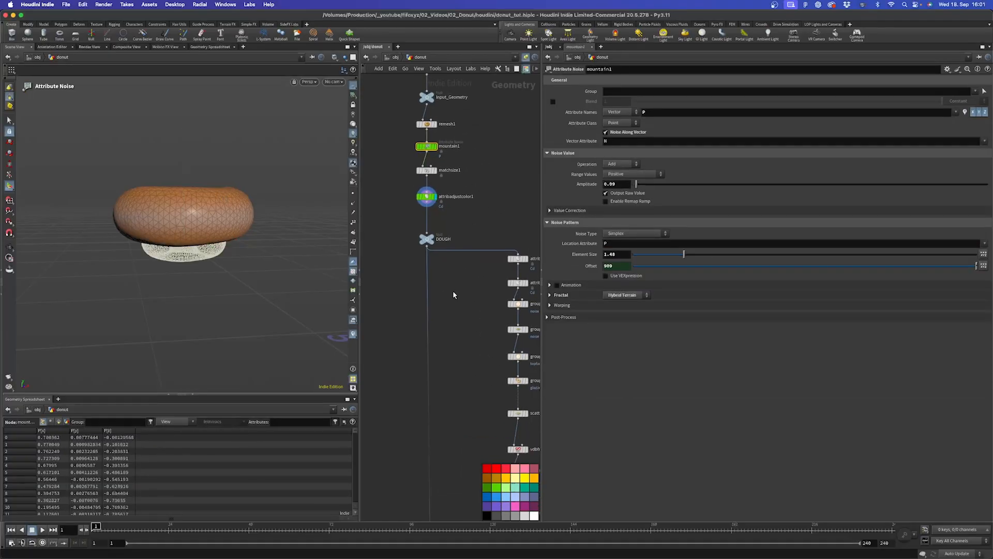
# Link the Offset of attribadjustcolor2 to the Controller's Seed with a pasted relative reference and color the node green.
pyautogui.scroll(-3, 452, 291)
pyautogui.moveTo(459, 345); pyautogui.dragTo(438, 265, button='middle')
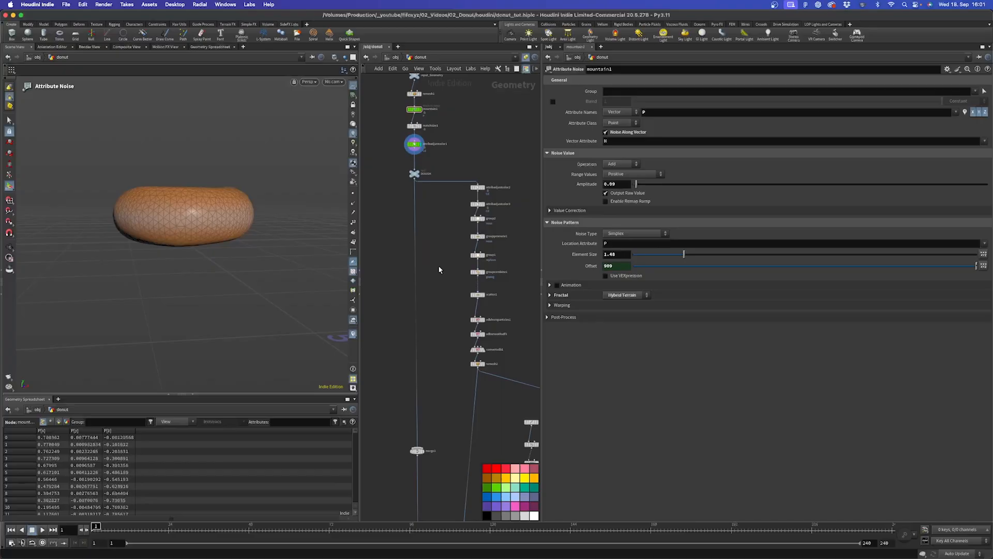
pyautogui.scroll(2, 449, 224)
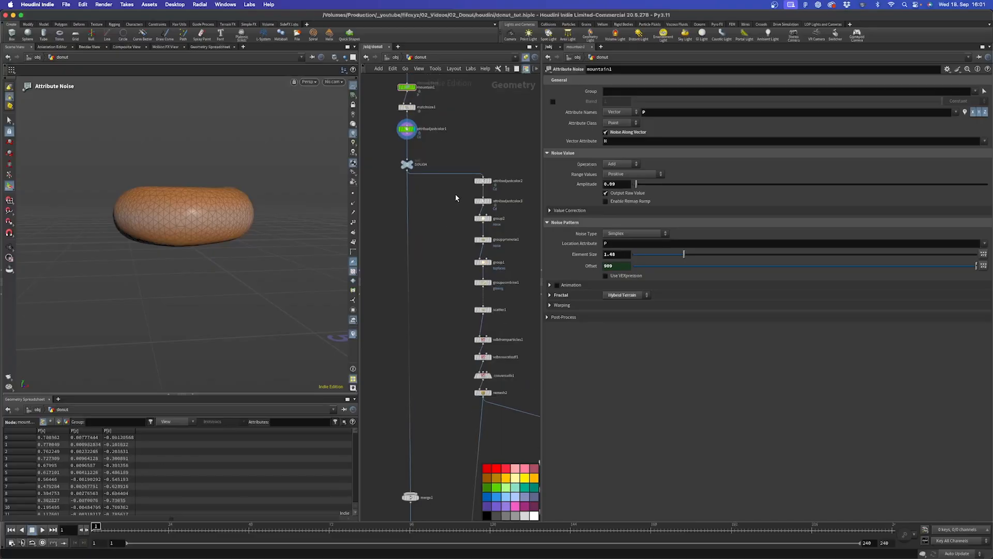
pyautogui.click(490, 180)
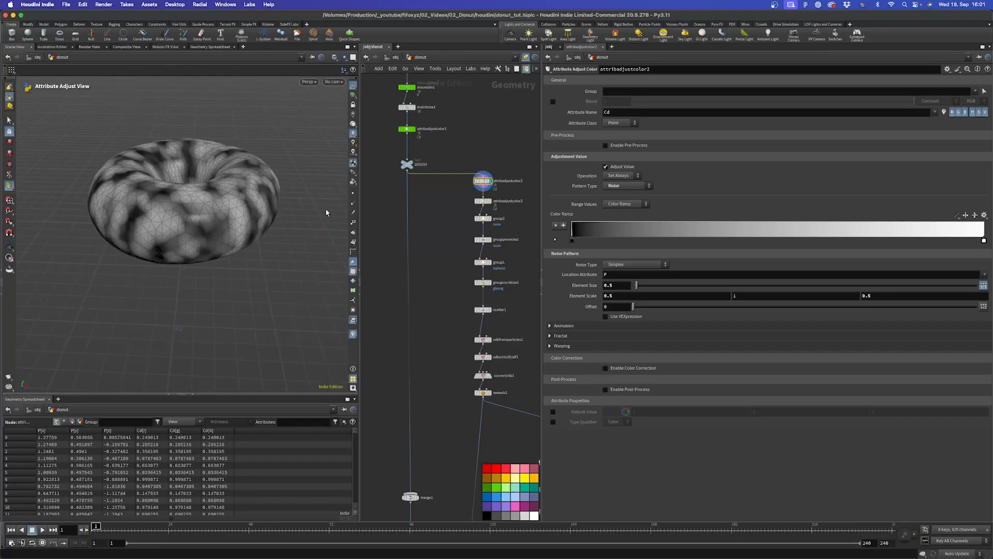
pyautogui.rightClick(583, 309)
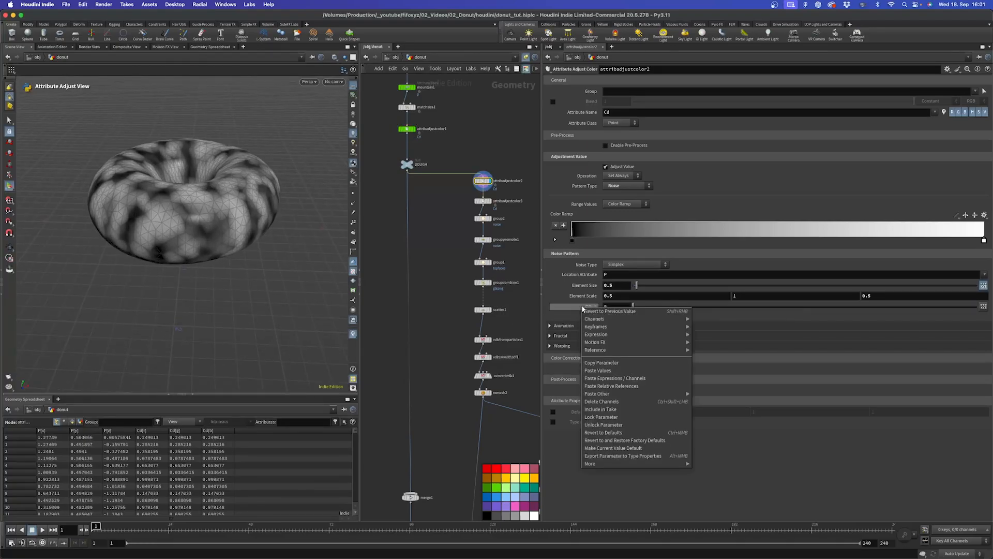
pyautogui.click(609, 386)
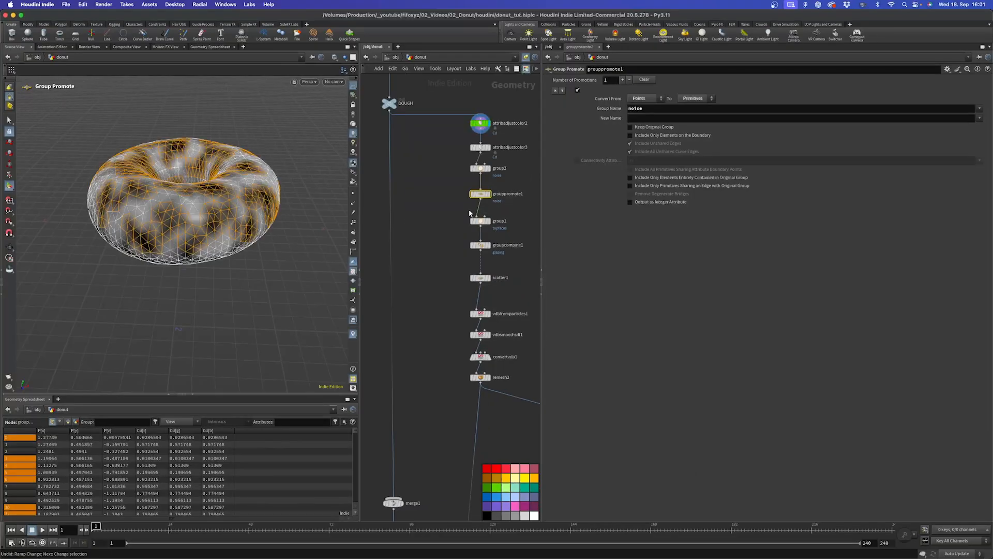
# Set the Spread Angle of group1 to fit01(rand(ch("../Controller/Seed")),60,80) by adapting the copied expression.
pyautogui.click(498, 223)
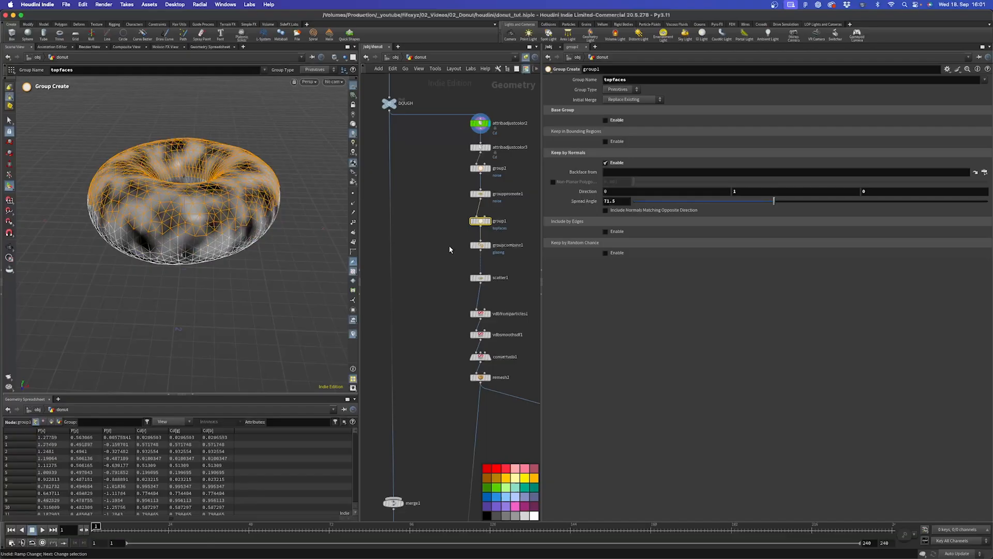
pyautogui.moveTo(449, 245); pyautogui.dragTo(417, 175, button='middle')
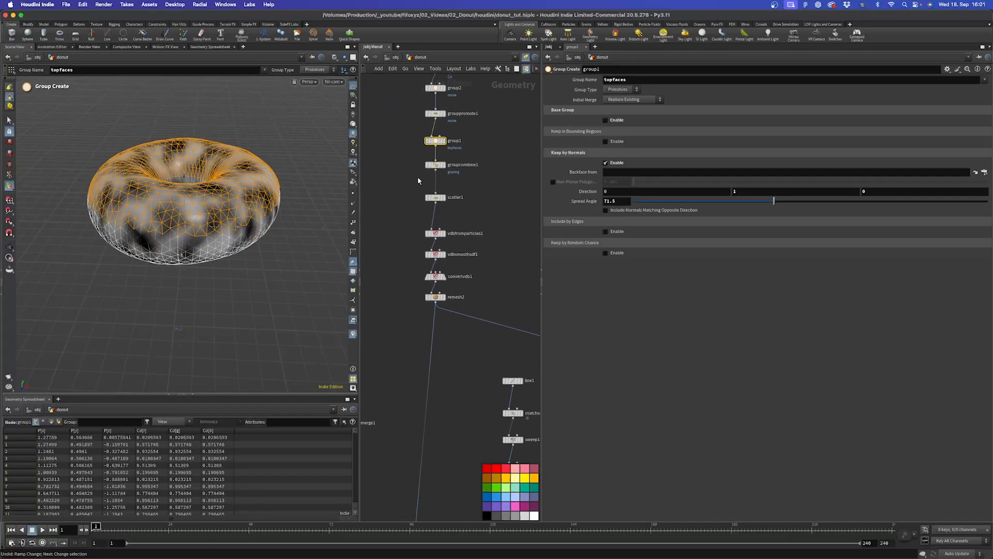
pyautogui.click(610, 201)
pyautogui.press('super+v')
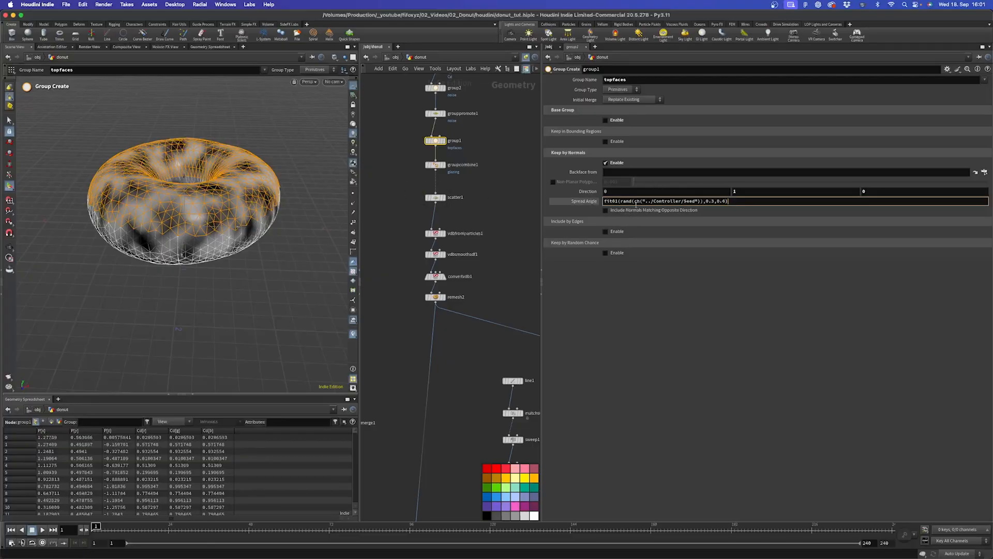
pyautogui.moveTo(714, 201); pyautogui.dragTo(705, 201)
pyautogui.write('60')
pyautogui.click(721, 201)
pyautogui.moveTo(721, 201); pyautogui.dragTo(713, 201)
pyautogui.write('60')
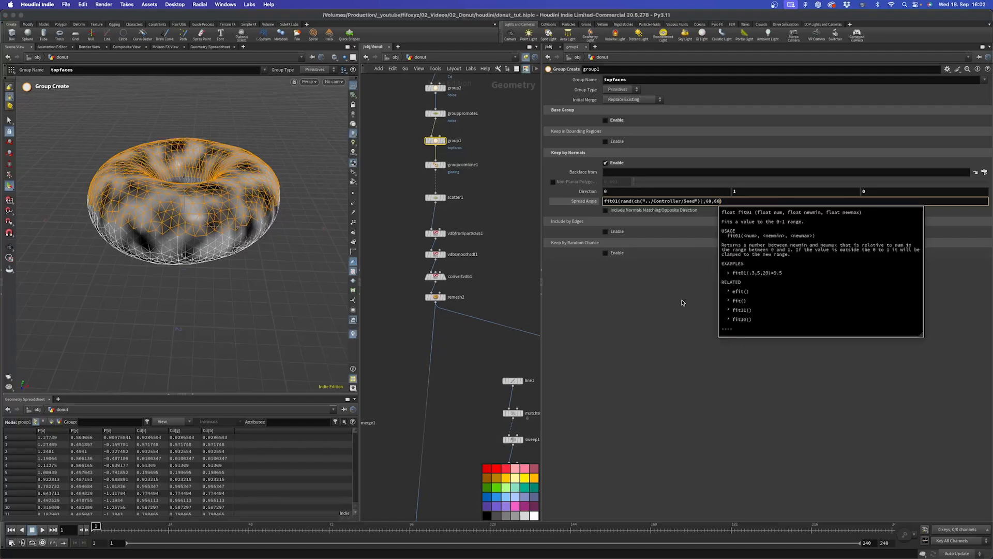
pyautogui.press('Return')
pyautogui.click(585, 202)
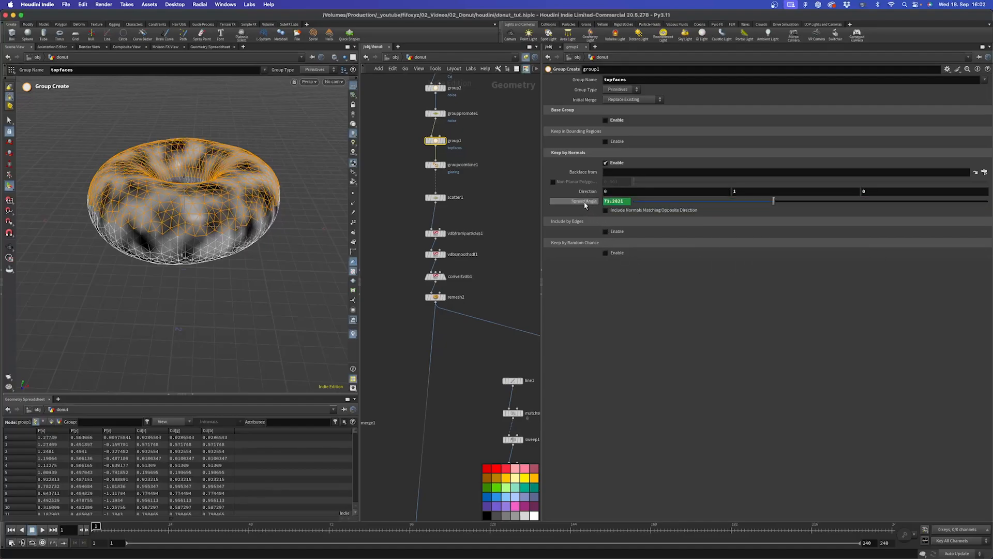
pyautogui.click(585, 202)
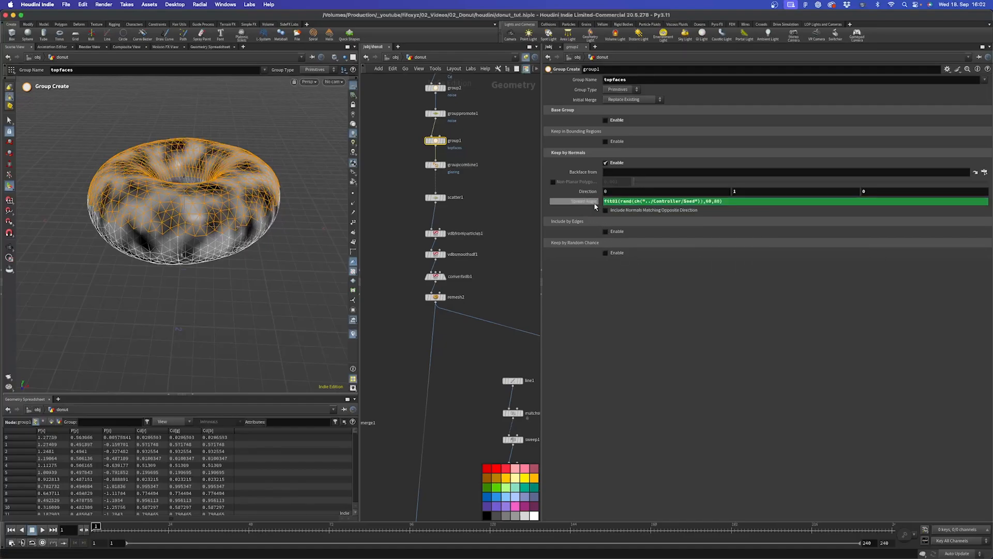
# Raise the upper limit in group1's Spread Angle expression to 100 and color the node green.
pyautogui.doubleClick(718, 201)
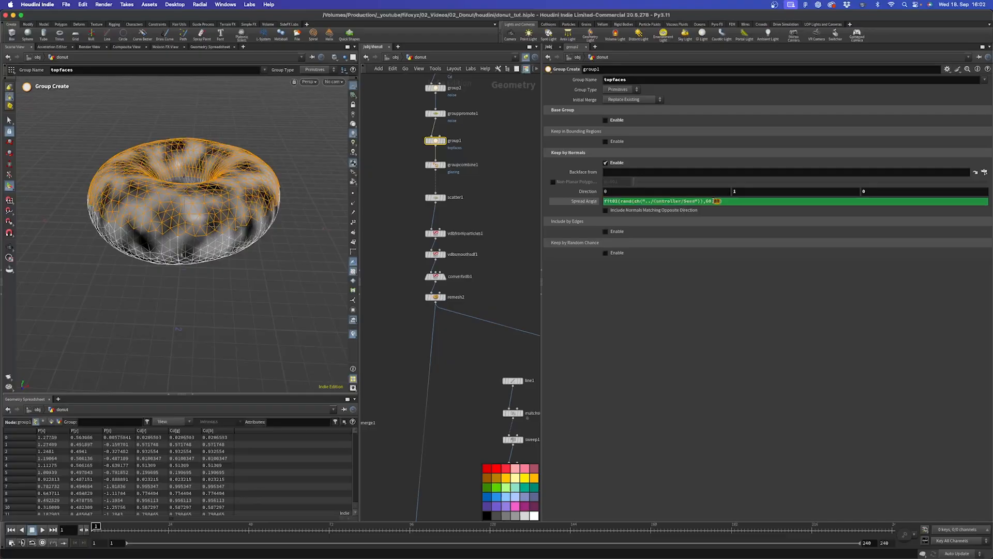
pyautogui.write('100')
pyautogui.press('Return')
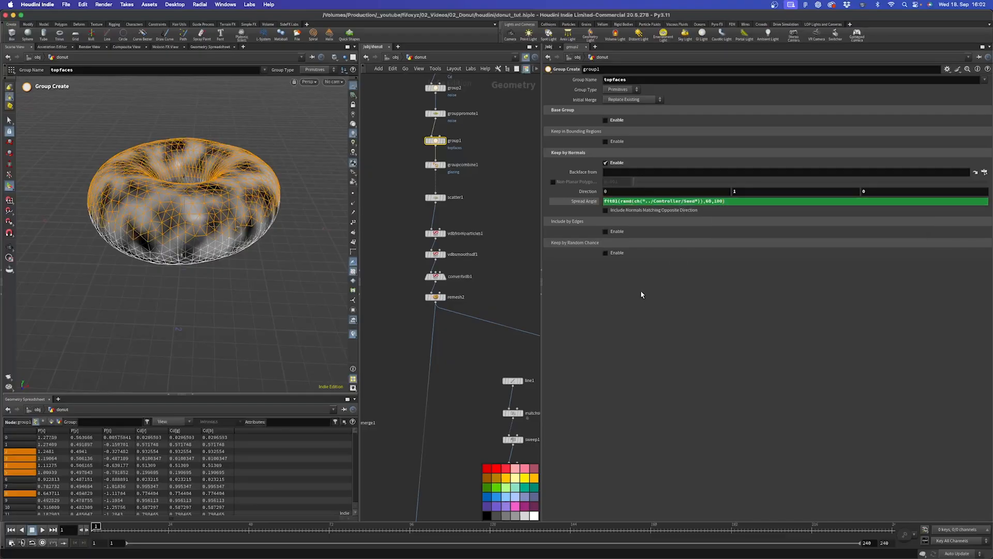
pyautogui.click(580, 203)
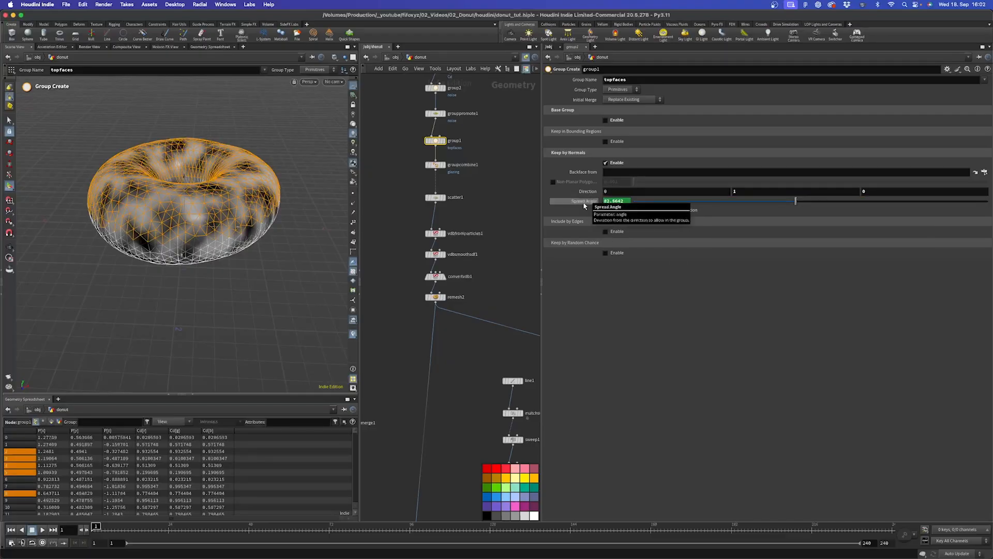
pyautogui.click(584, 202)
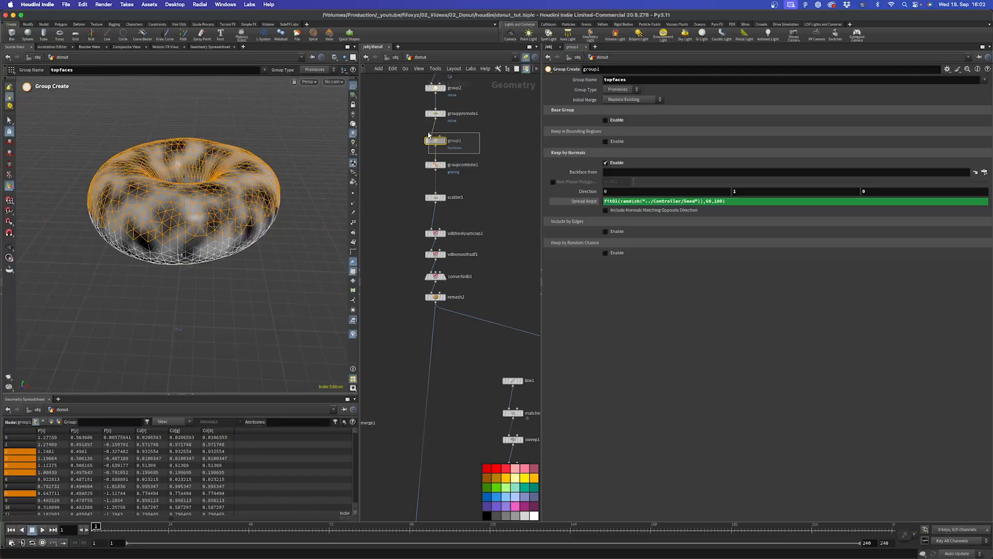
pyautogui.click(498, 486)
# Review the parameters of groupcombine1, scatter1 and remesh2 in the glazing branch.
pyautogui.click(435, 165)
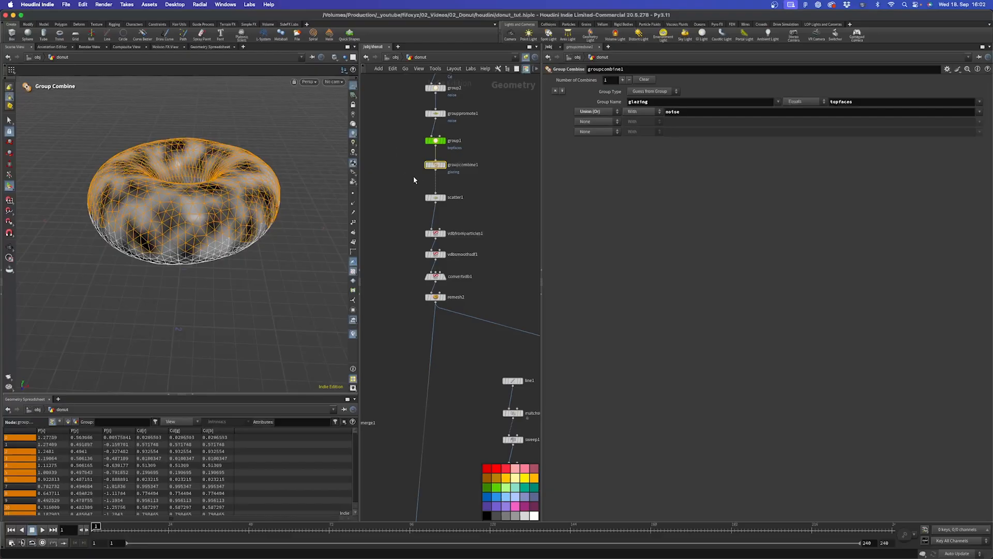
pyautogui.click(435, 197)
pyautogui.moveTo(484, 219); pyautogui.dragTo(488, 196, button='middle')
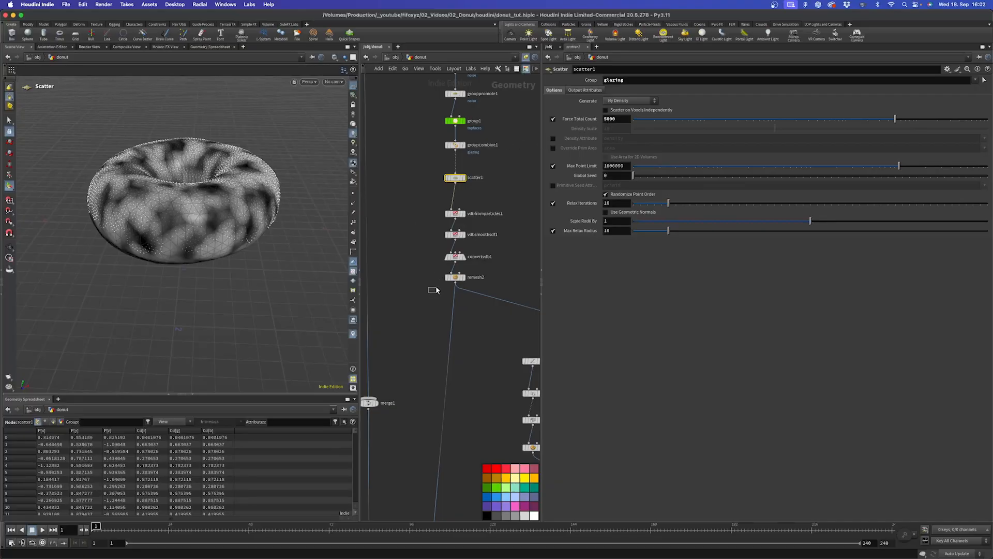
pyautogui.moveTo(437, 288); pyautogui.dragTo(472, 270)
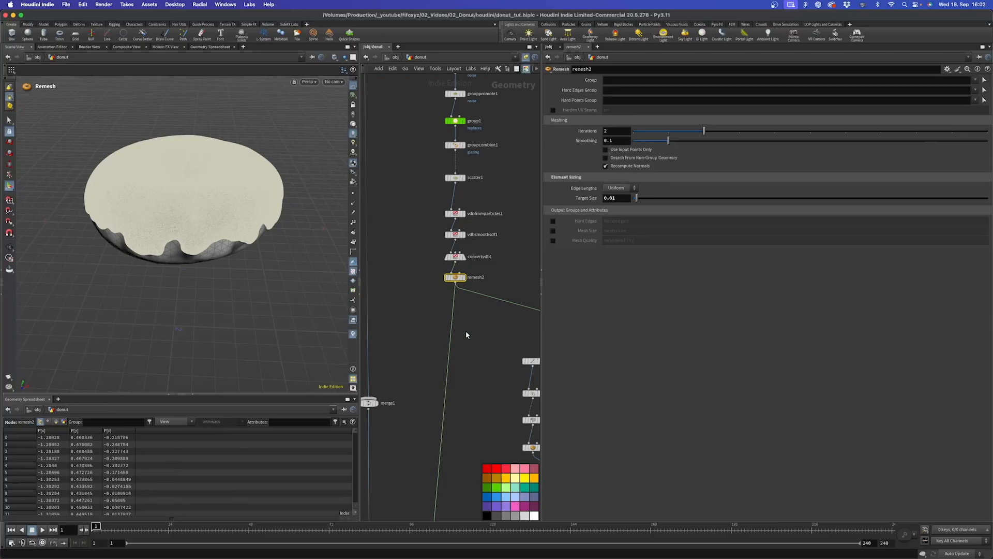
# Spread out the sprinkles network by moving the line1-to-remesh3 chain away from the scatter branch and group3 farther above normal1.
pyautogui.moveTo(484, 382); pyautogui.dragTo(423, 241, button='middle')
pyautogui.moveTo(448, 323); pyautogui.dragTo(409, 280, button='middle')
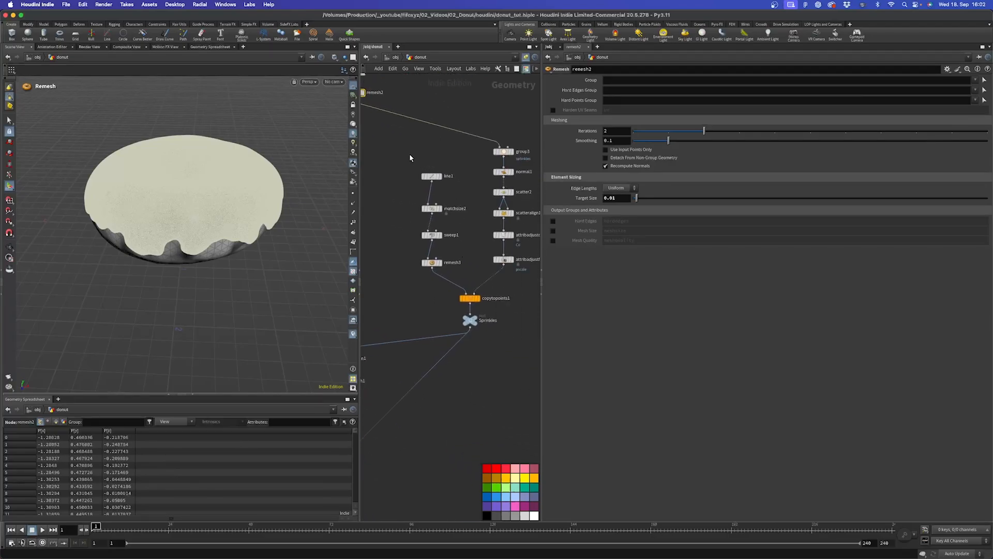
pyautogui.moveTo(431, 187); pyautogui.dragTo(435, 189)
pyautogui.moveTo(432, 177); pyautogui.dragTo(432, 216)
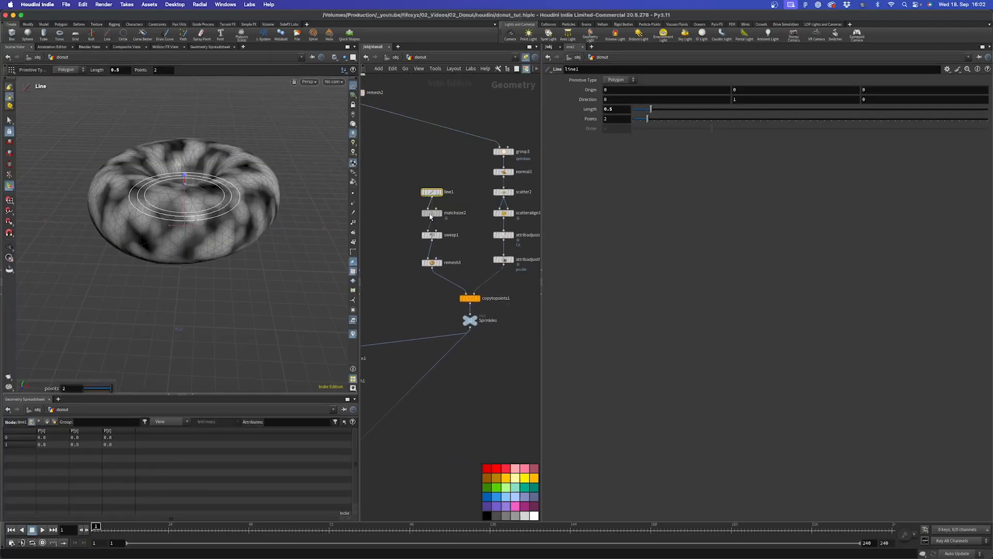
pyautogui.moveTo(398, 170); pyautogui.dragTo(389, 258)
pyautogui.click(453, 227)
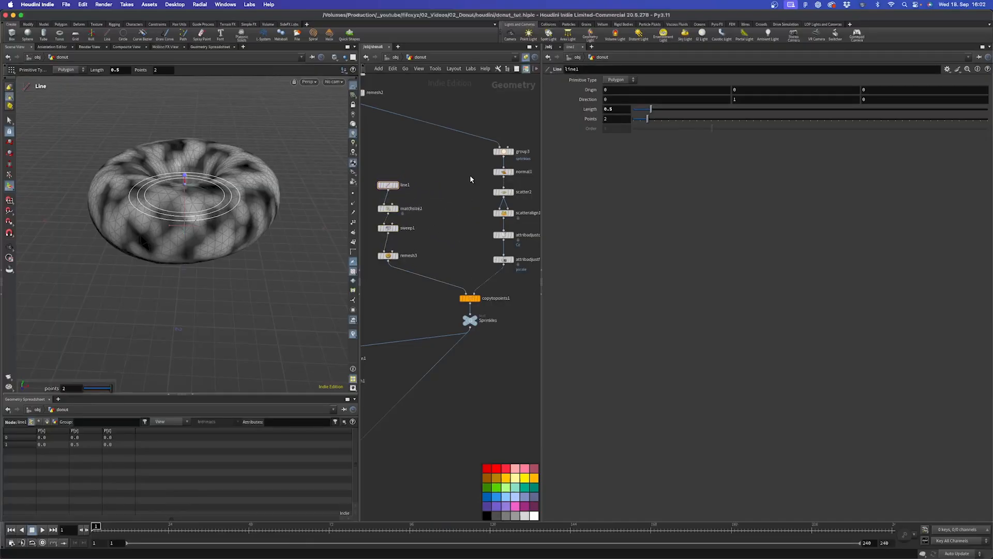
pyautogui.moveTo(503, 152); pyautogui.dragTo(504, 132)
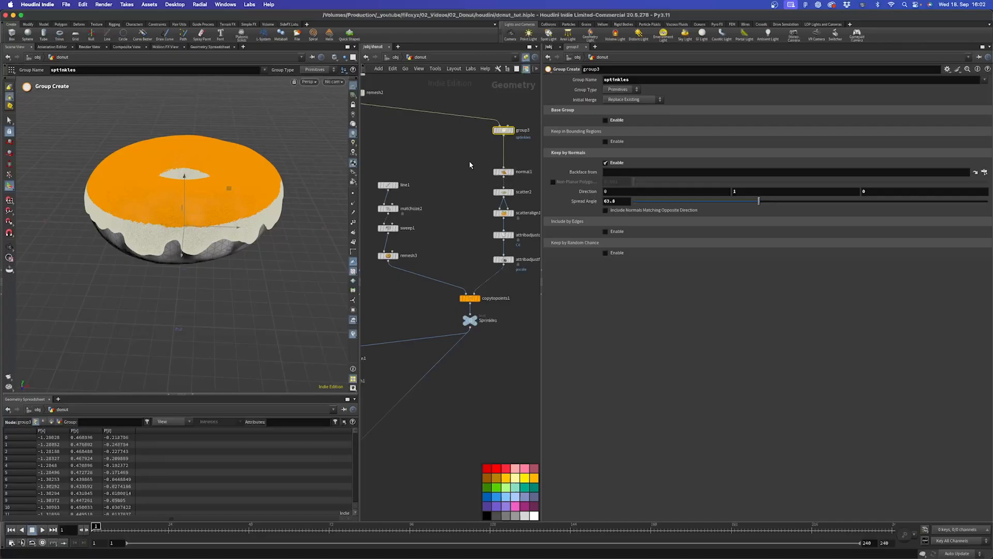
# Link the Global Seed of scatter2 to ch("../Controller/Seed").
pyautogui.click(500, 192)
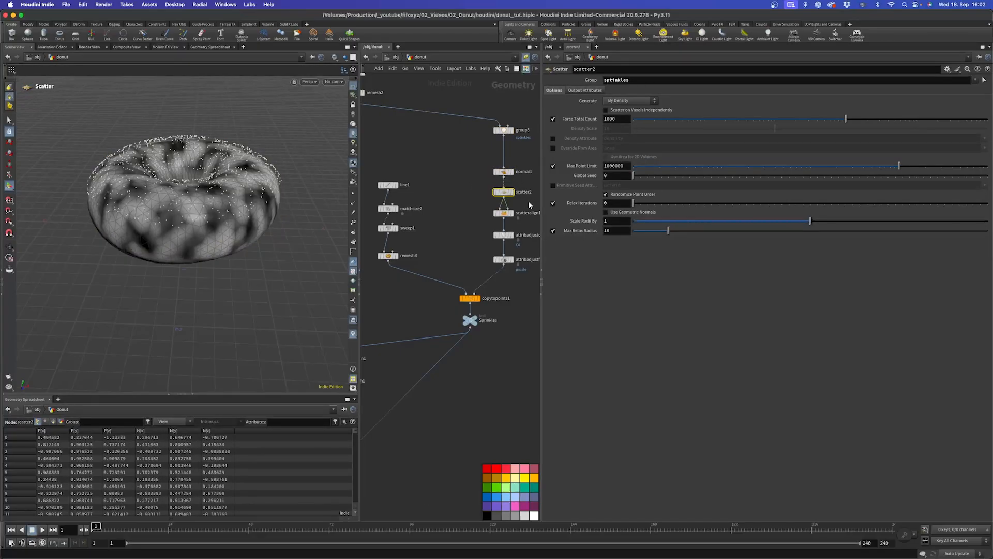
pyautogui.rightClick(579, 176)
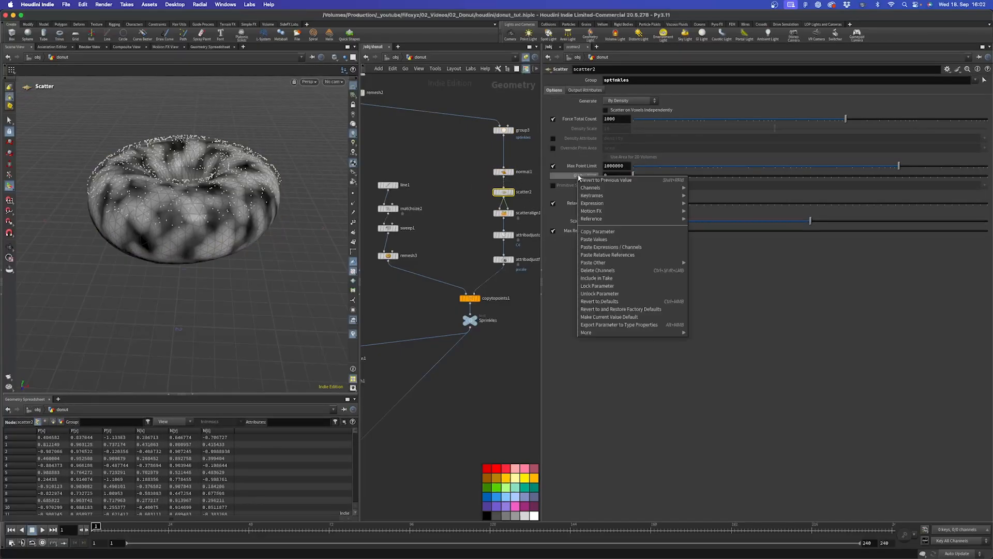
pyautogui.click(609, 248)
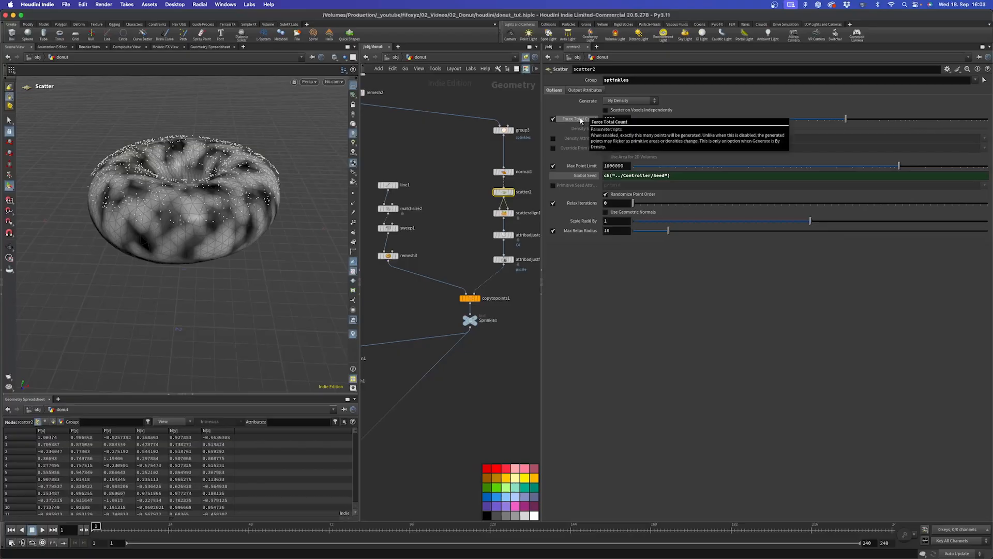
# Set the Force Total Count of scatter2 to fit01(rand(ch("../Controller/Seed")),200,2000).
pyautogui.moveTo(605, 119); pyautogui.dragTo(643, 131)
pyautogui.write('fit01(rand(ch("../Controller/Seed")),0.3,0.6)')
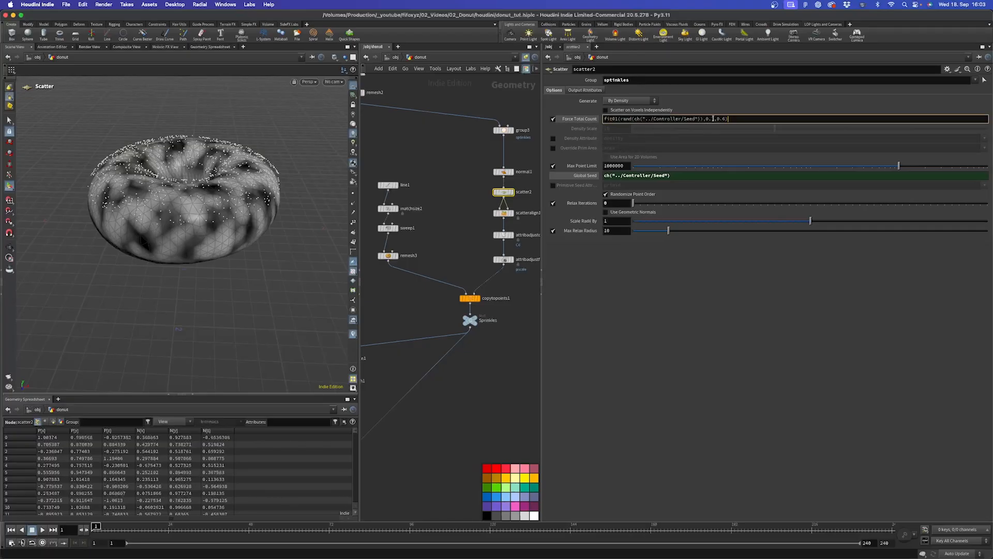
pyautogui.moveTo(714, 118); pyautogui.dragTo(706, 119)
pyautogui.write('500')
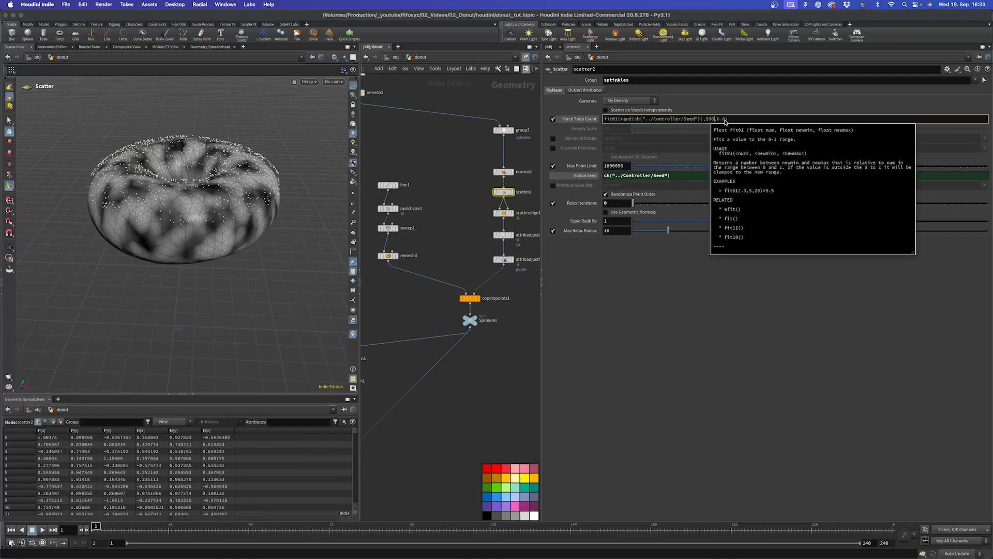
pyautogui.press('Return')
pyautogui.write('200')
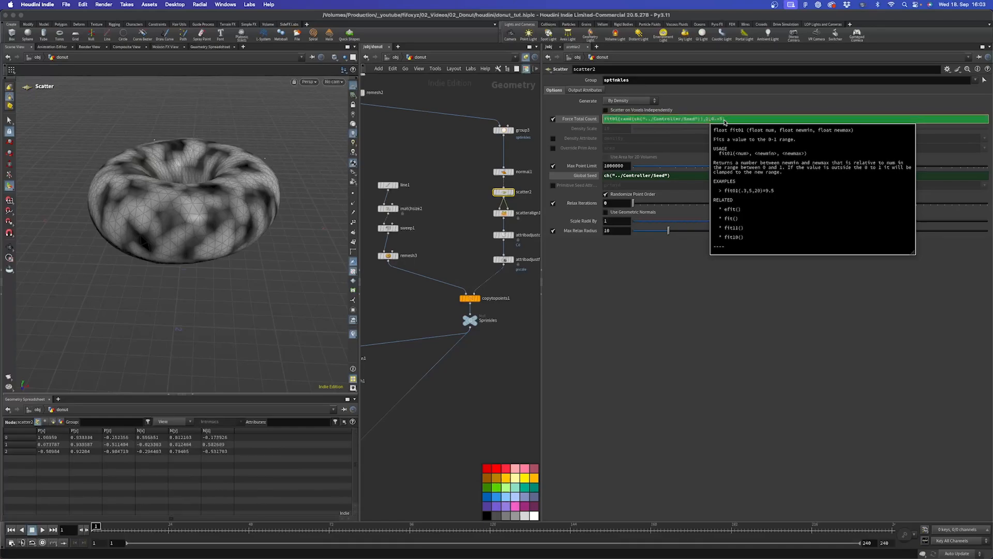
pyautogui.click(725, 119)
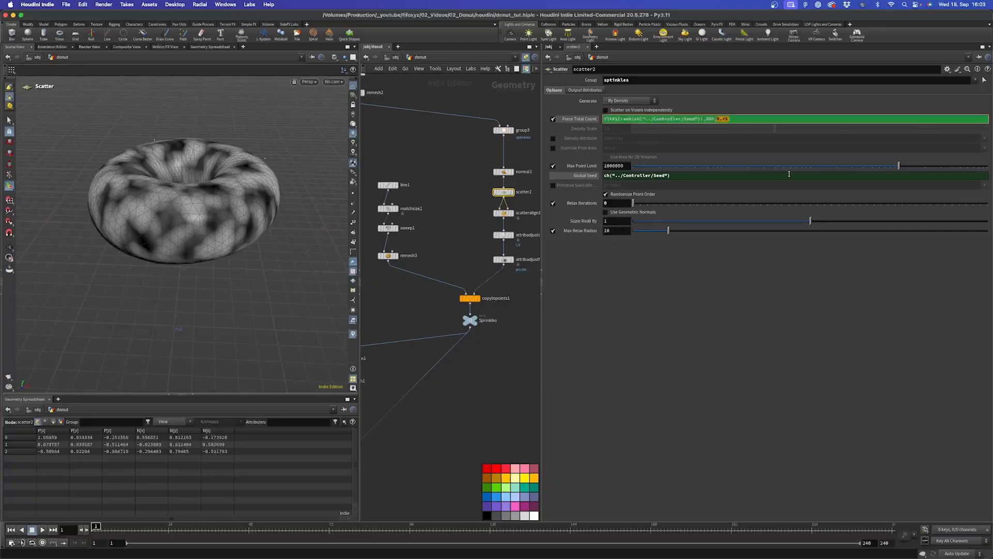
pyautogui.write('2000')
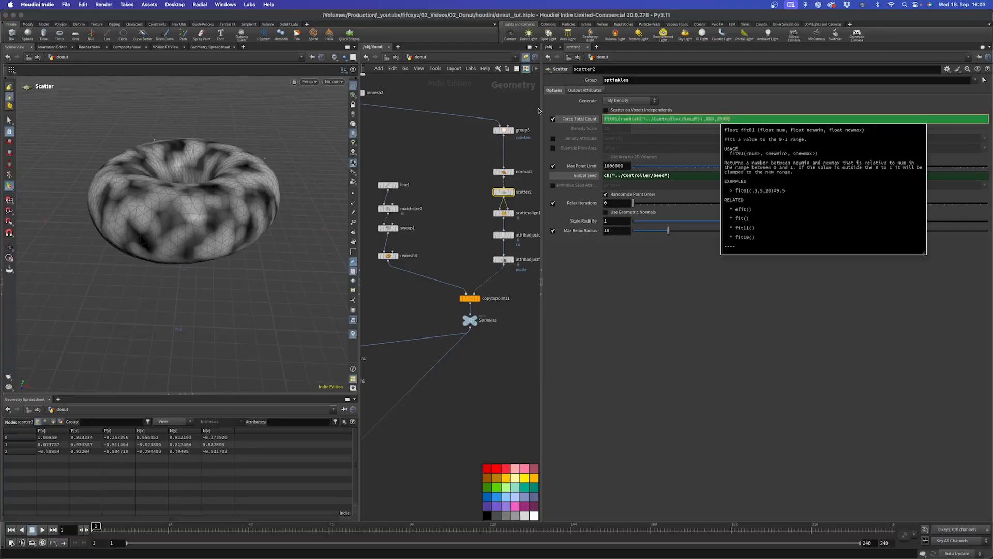
pyautogui.press('Return')
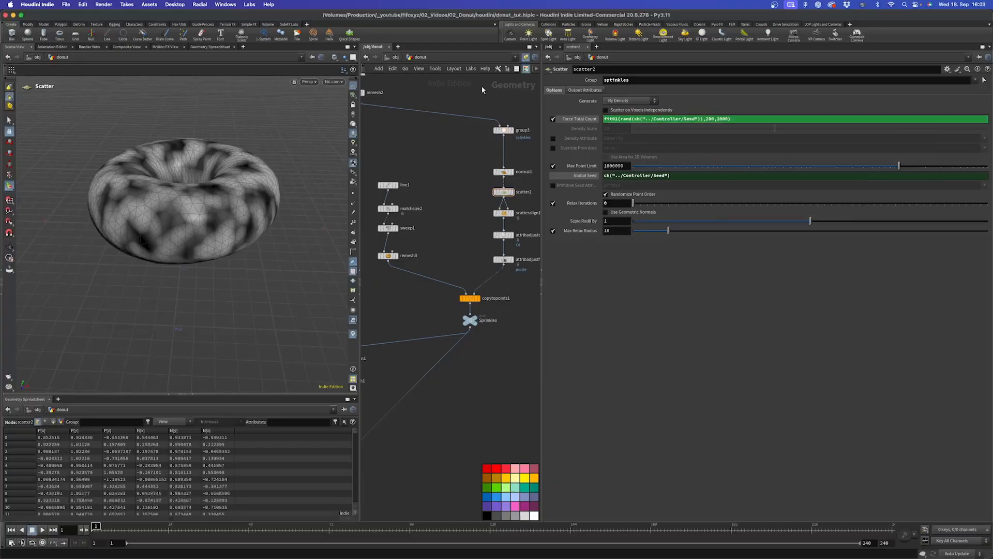
pyautogui.click(603, 120)
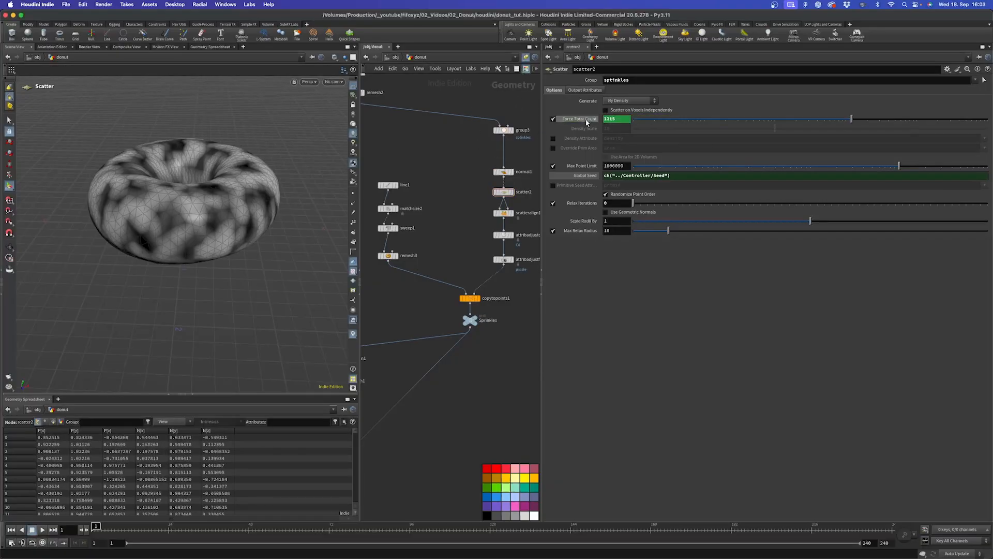
# Display group3's sprinkle area on the donut and check the Force Total Count expression of scatter2.
pyautogui.click(511, 130)
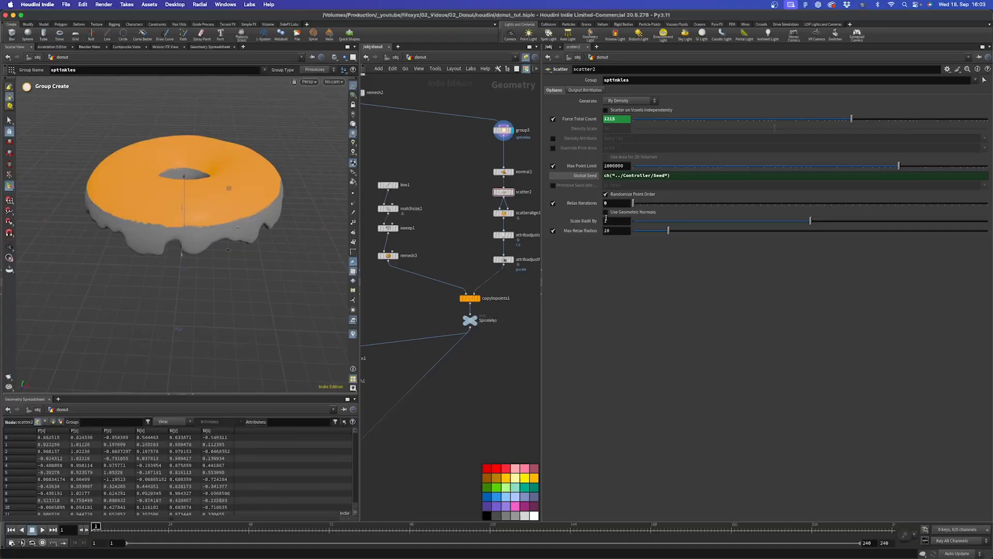
pyautogui.click(624, 120)
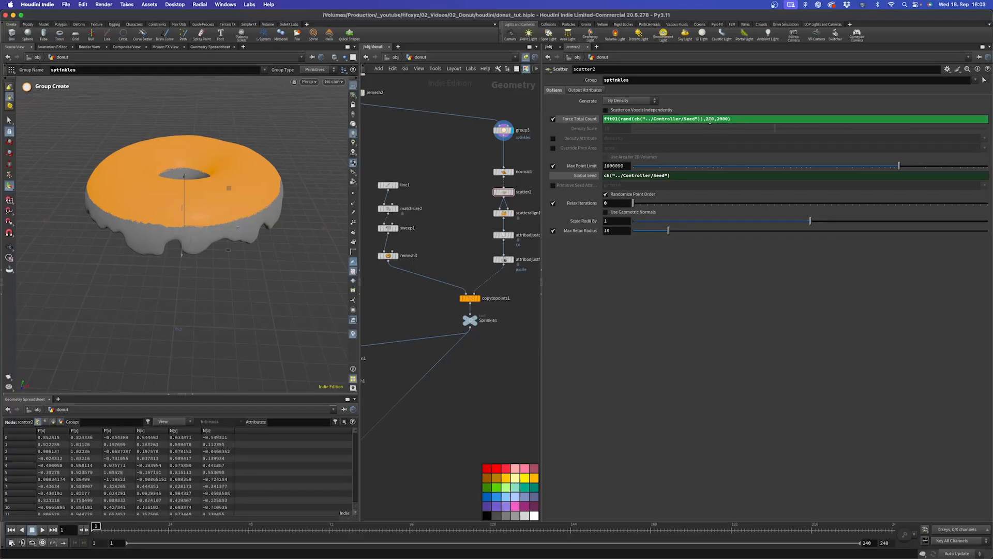
pyautogui.click(585, 119)
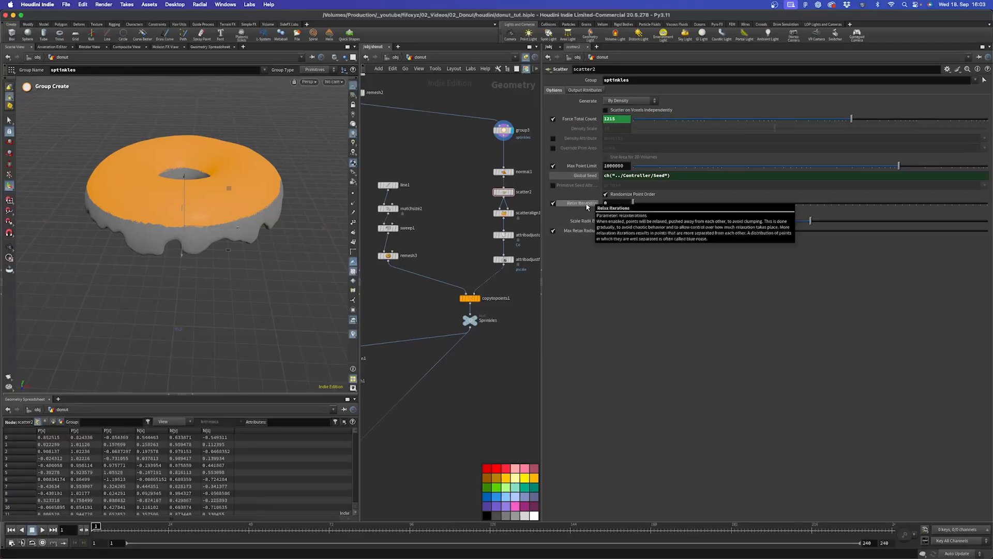
# Set the Relax Iterations of scatter2 to fit01(rand(ch("../Controller/Seed")),0,4).
pyautogui.click(616, 203)
pyautogui.write('fit01(rand(ch("../Controller/Seed")),0.1,0.6)')
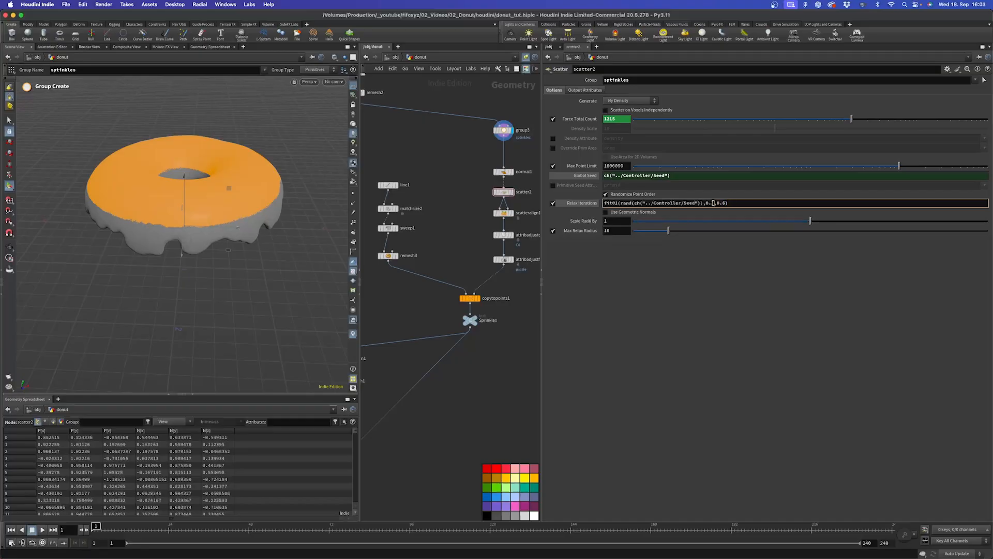
pyautogui.moveTo(715, 203); pyautogui.dragTo(707, 203)
pyautogui.write('0')
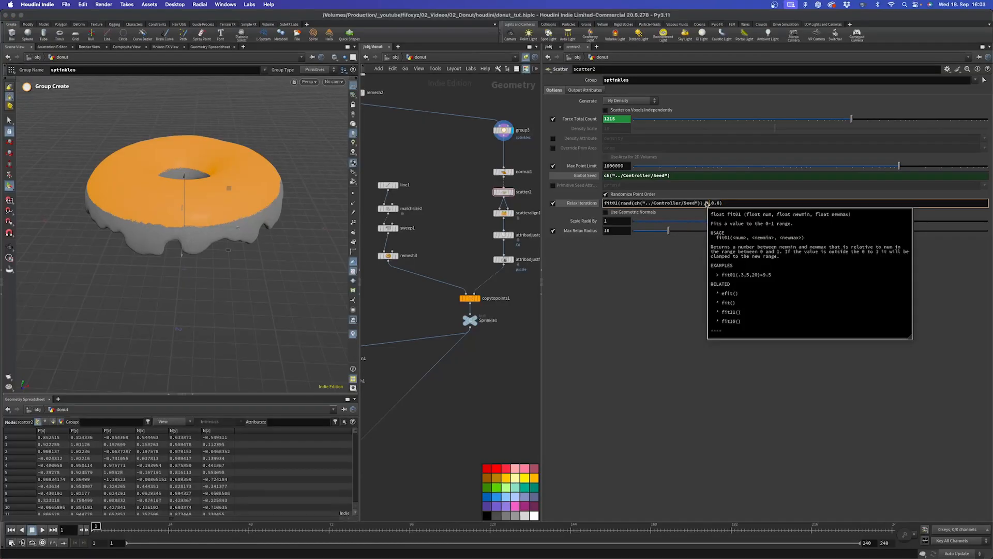
pyautogui.press('Right')
pyautogui.hotkey('shift', 'Right')
pyautogui.hotkey('shift', 'Right')
pyautogui.write('3')
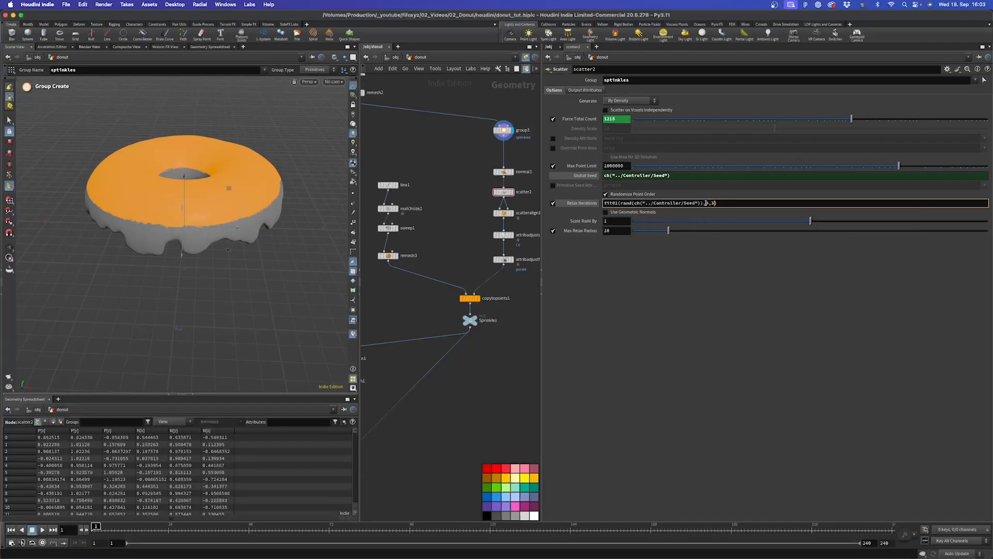
pyautogui.press('Return')
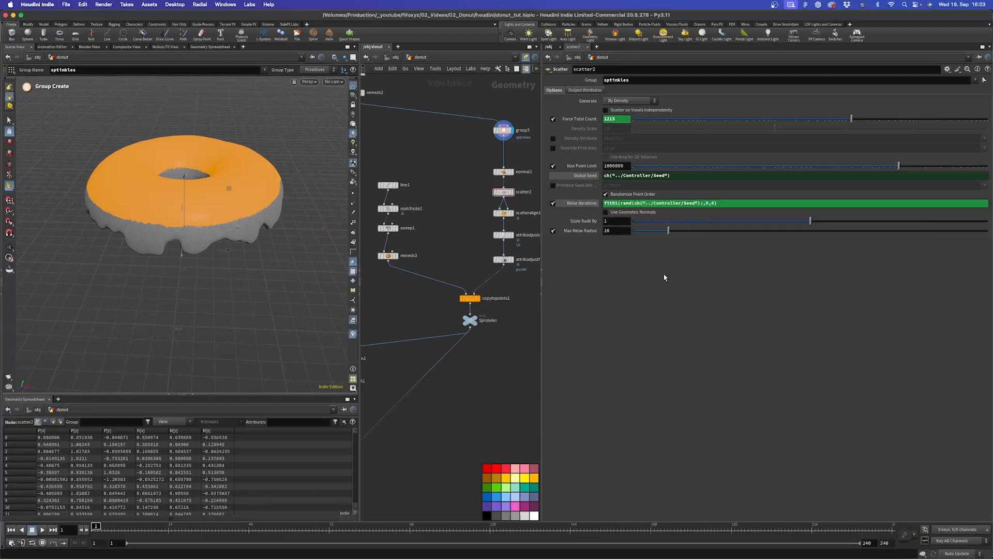
# Show the evaluated values of scatter2's Relax Iterations and Global Seed, and mark the node green.
pyautogui.click(582, 203)
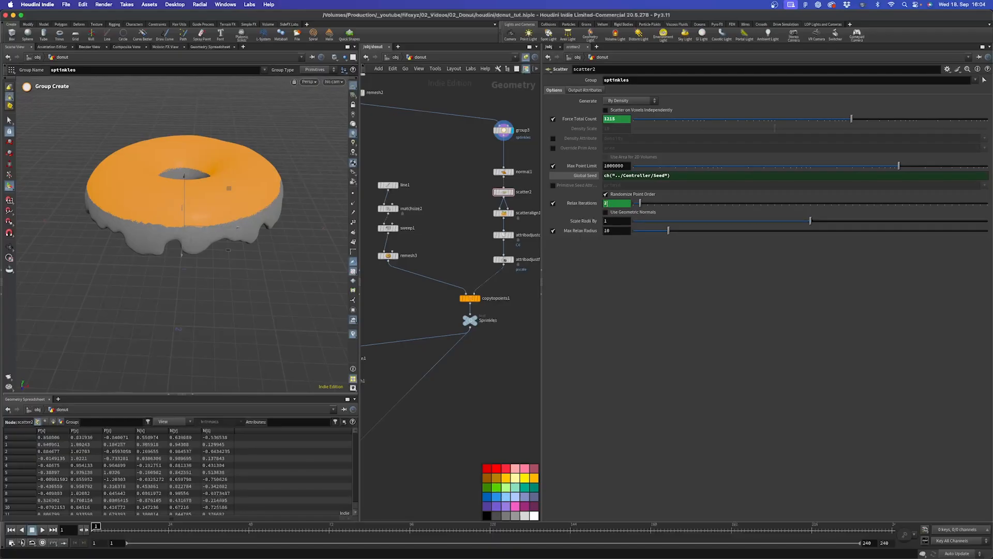
pyautogui.click(586, 177)
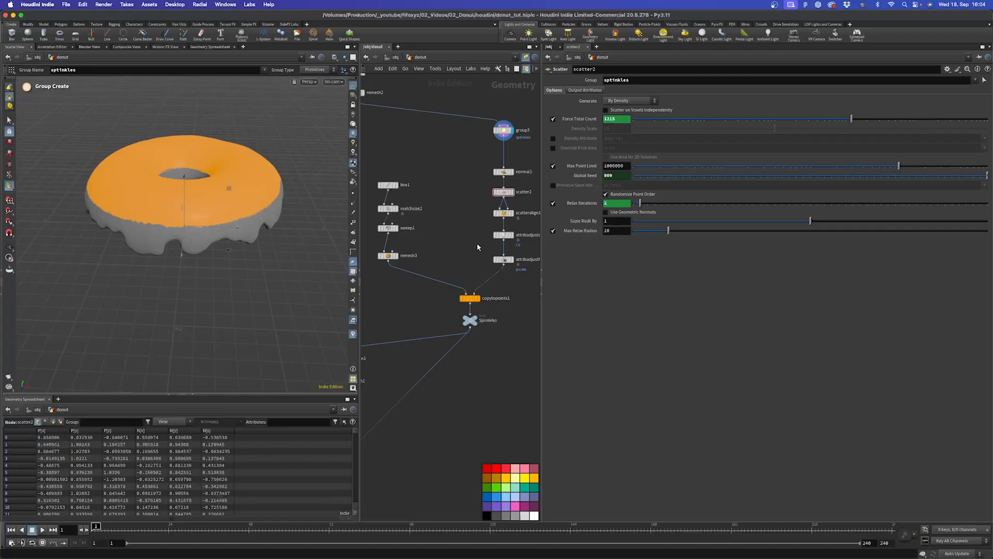
pyautogui.click(512, 192)
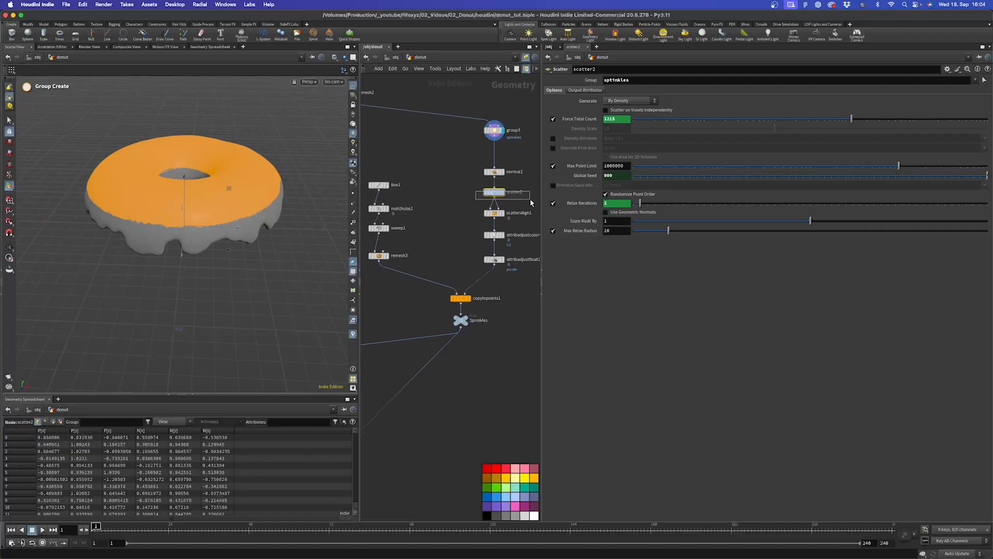
pyautogui.click(494, 487)
# Link the Seed of attribadjustcolor4 to ch("../Controller/Seed") and mark the node green.
pyautogui.moveTo(454, 236); pyautogui.dragTo(444, 169, button='middle')
pyautogui.click(451, 173)
pyautogui.scroll(2, 415, 183)
pyautogui.scroll(-2, 431, 158)
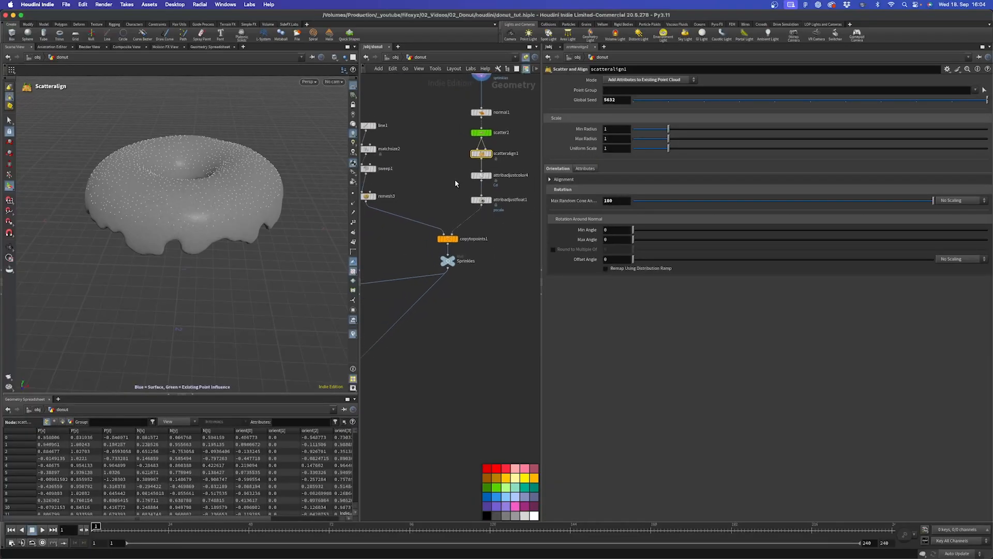
pyautogui.moveTo(455, 177); pyautogui.dragTo(504, 188)
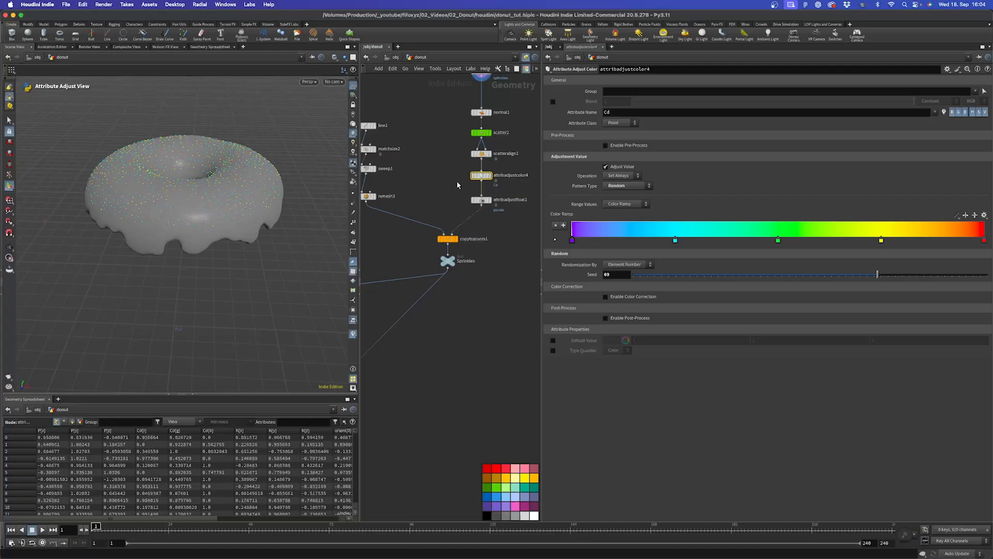
pyautogui.rightClick(589, 277)
pyautogui.click(613, 355)
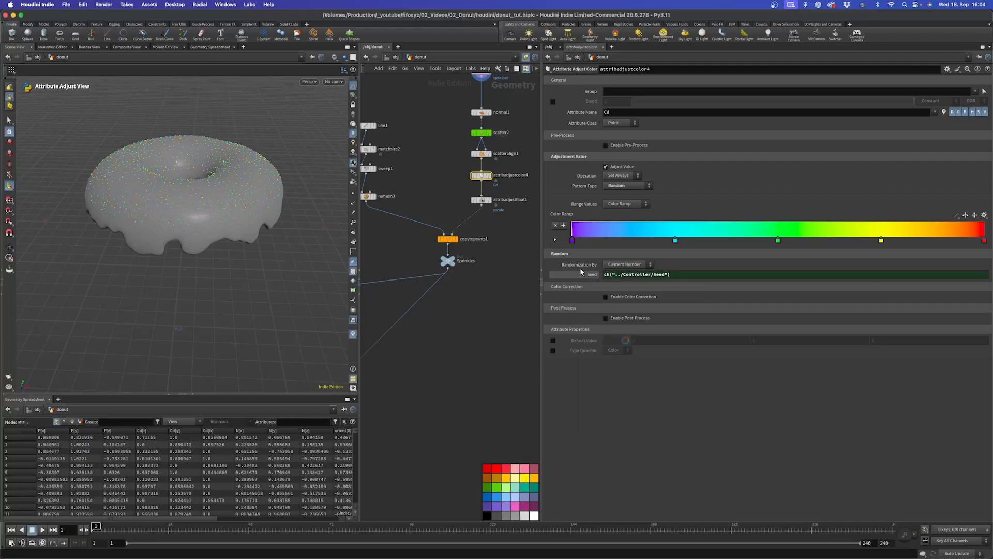
pyautogui.click(589, 277)
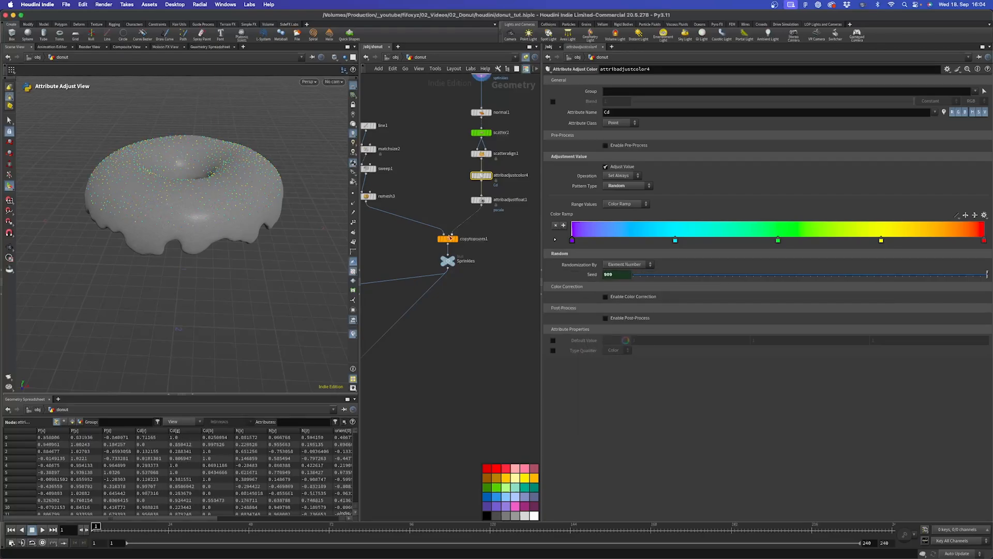
pyautogui.click(494, 487)
# Link the random Seed of attribadjustfloat1 to ch("../Controller/Seed").
pyautogui.click(481, 200)
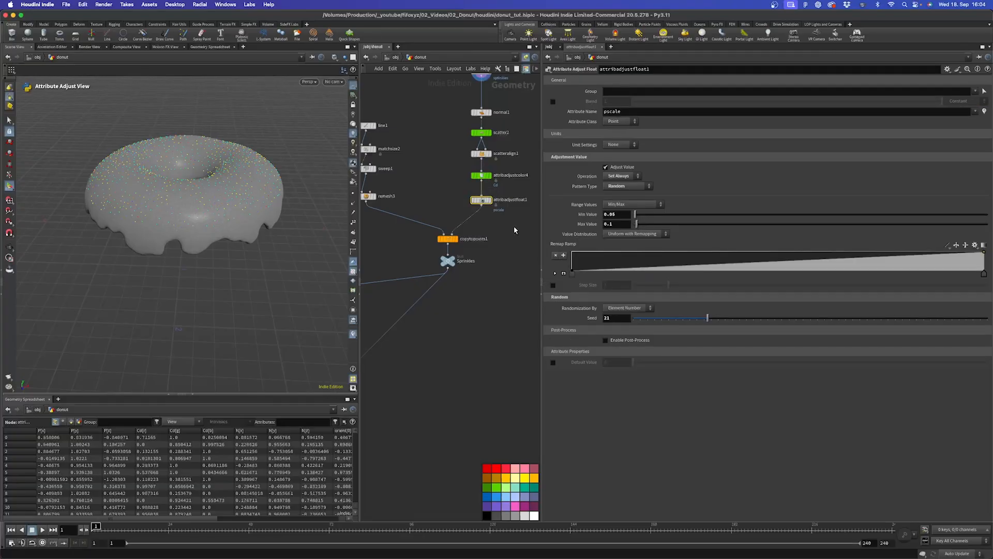
pyautogui.rightClick(590, 320)
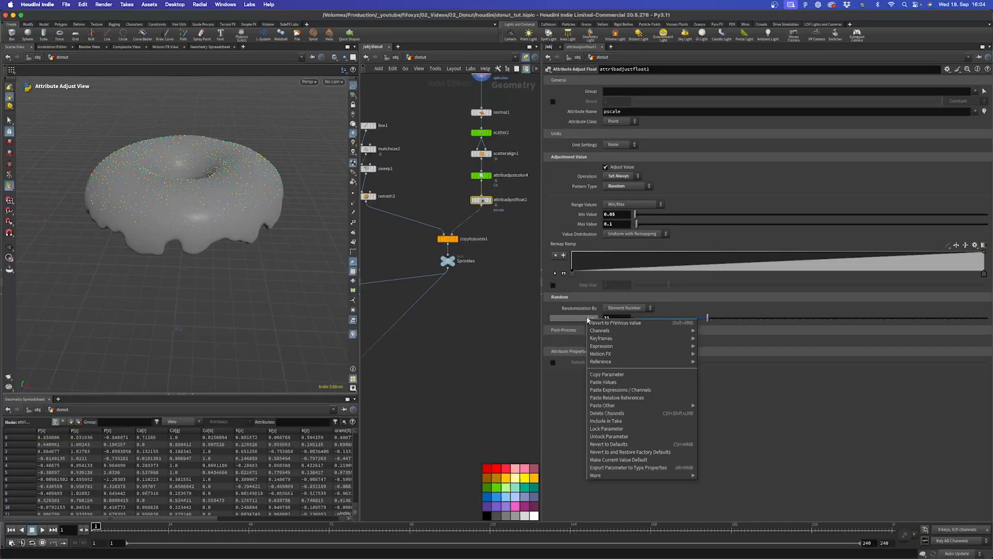
pyautogui.click(617, 398)
# Save the scene and mark attribadjustfloat1 green.
pyautogui.scroll(-2, 495, 337)
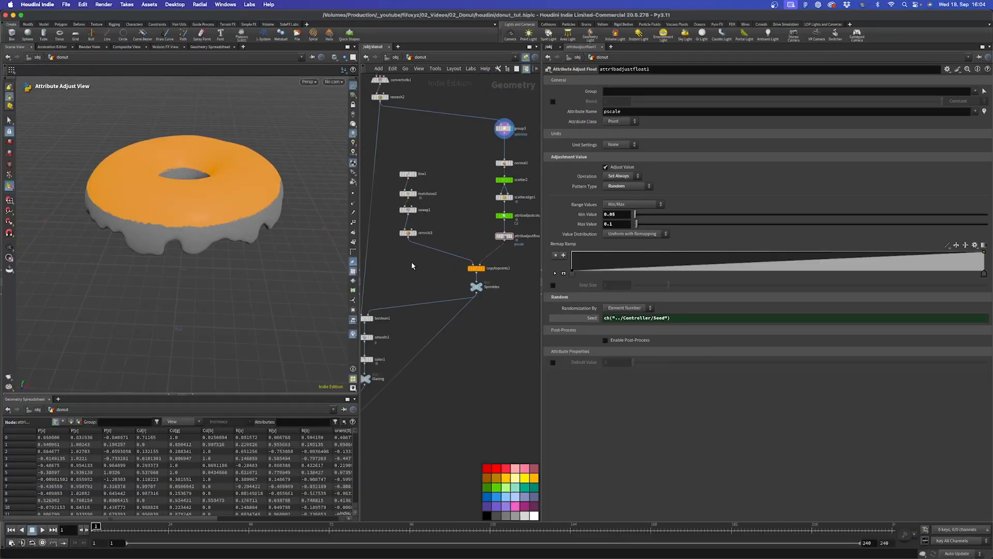
pyautogui.hotkey('ctrl', 's')
pyautogui.click(499, 486)
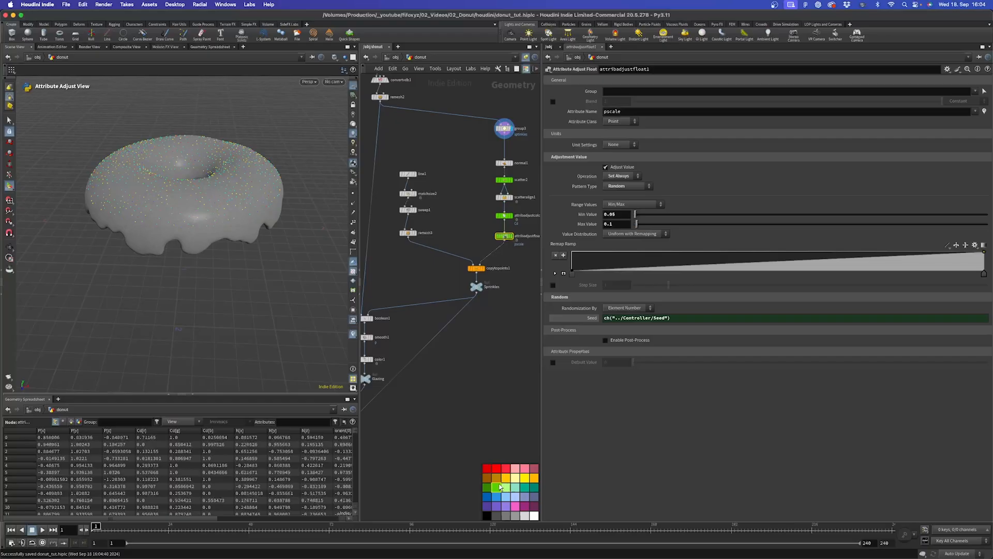
pyautogui.click(416, 227)
# Widen the network editor and move line1, matchsize2 and sweep1 down closer to remesh3.
pyautogui.scroll(-3, 416, 227)
pyautogui.scroll(3, 440, 225)
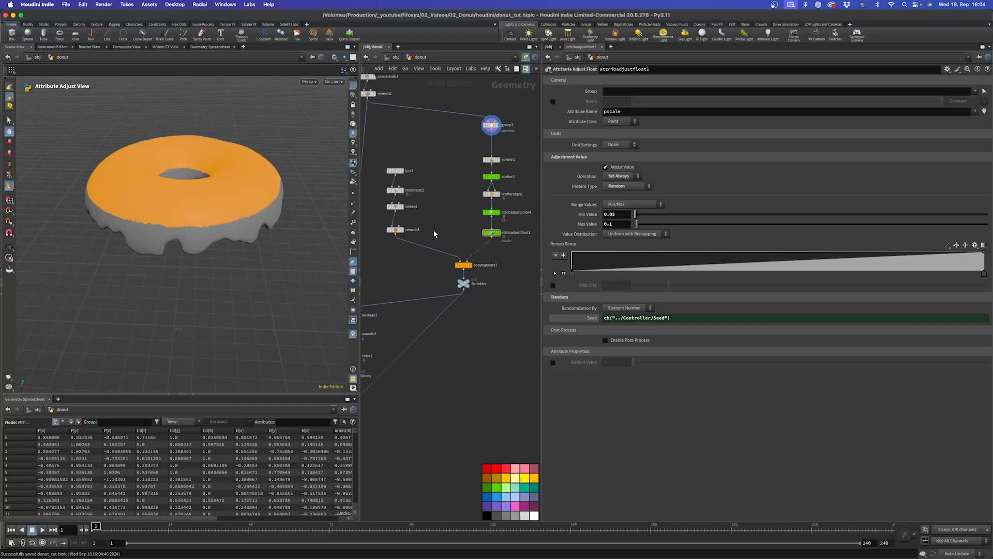
pyautogui.scroll(3, 434, 233)
pyautogui.moveTo(453, 140); pyautogui.dragTo(422, 253)
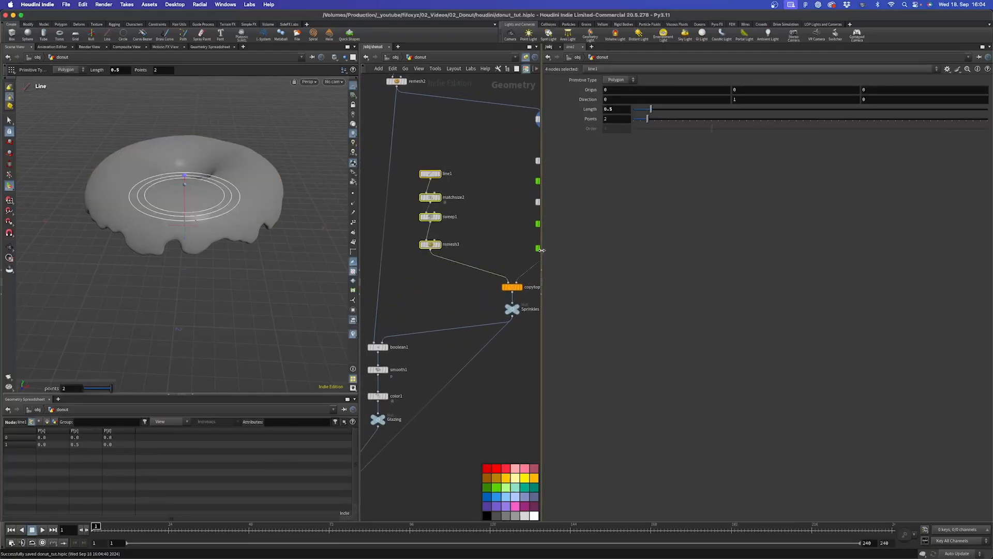
pyautogui.moveTo(542, 250); pyautogui.dragTo(754, 250)
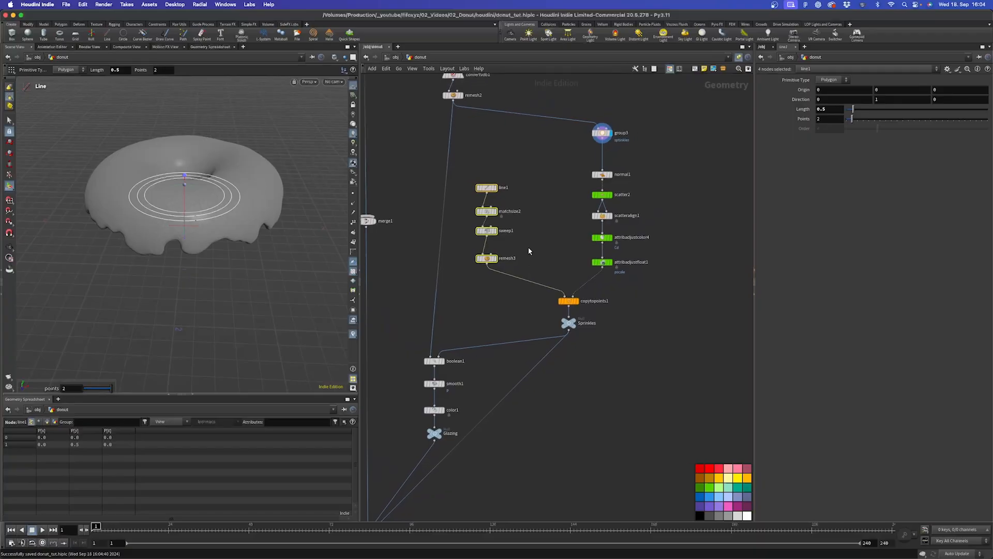
pyautogui.moveTo(475, 163); pyautogui.dragTo(495, 241)
pyautogui.moveTo(489, 233); pyautogui.dragTo(489, 244)
pyautogui.click(520, 228)
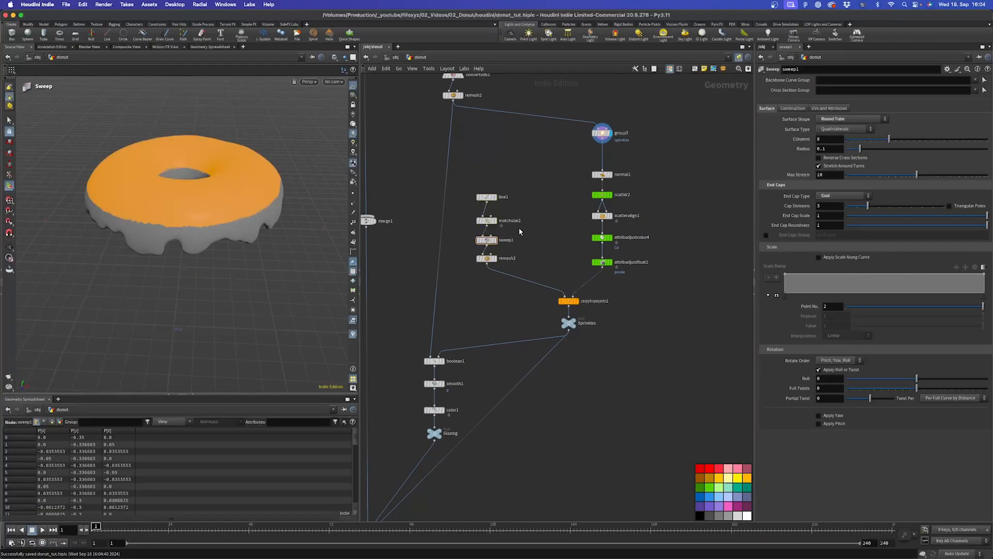
# View the sprinkle from remesh3, then add a Sphere node between the sprinkle chain and the scatter branch and display it.
pyautogui.click(498, 262)
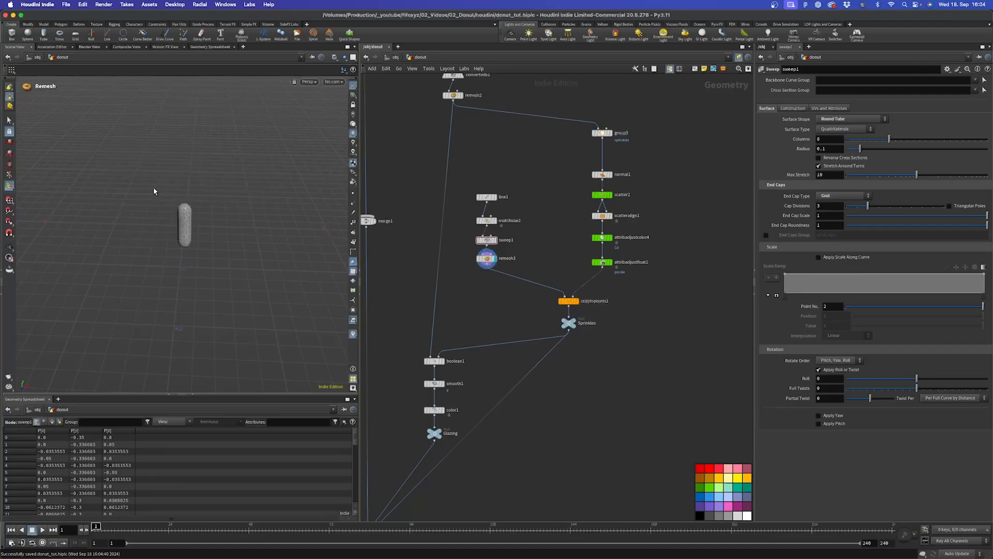
pyautogui.press('Tab')
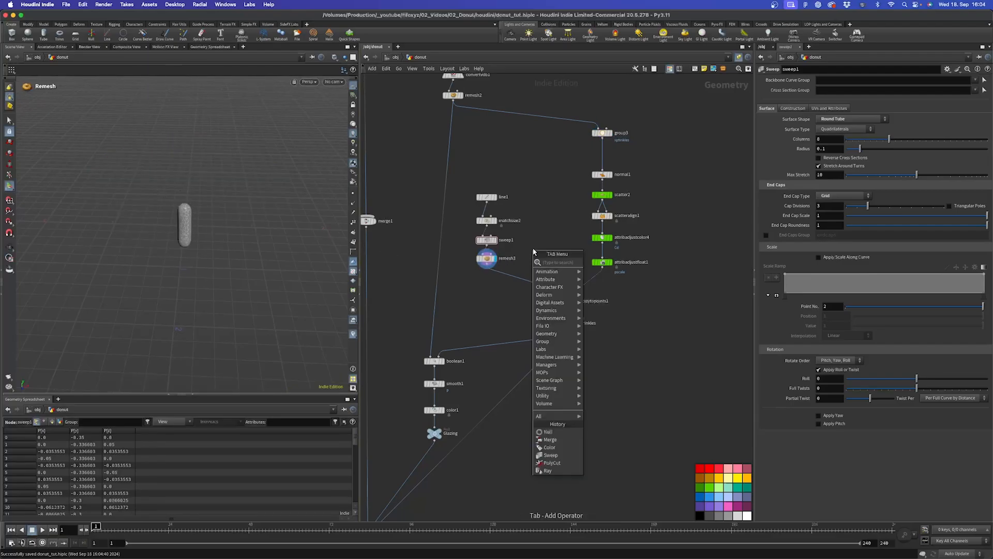
pyautogui.write('rand')
pyautogui.press('Return')
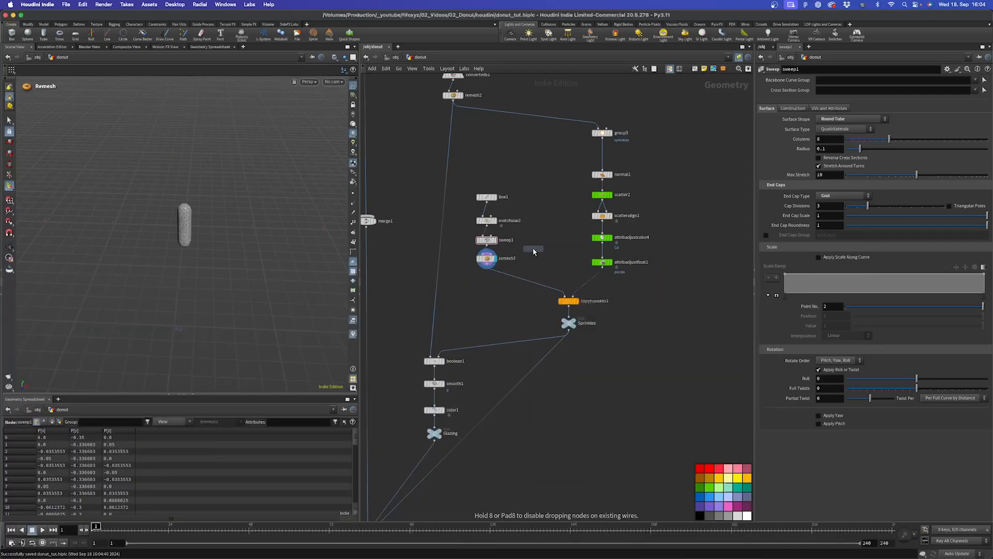
pyautogui.click(545, 219)
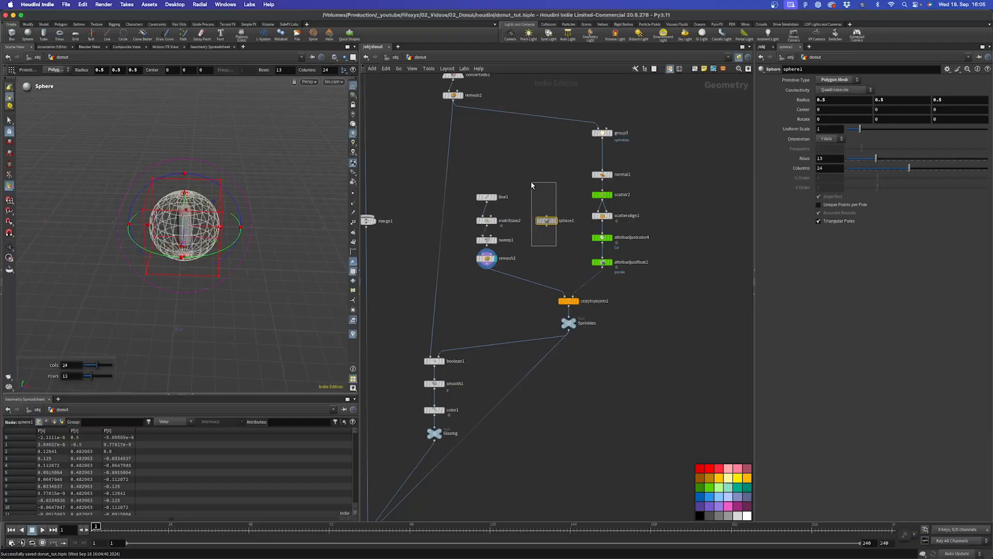
pyautogui.press('super+s')
pyautogui.click(555, 221)
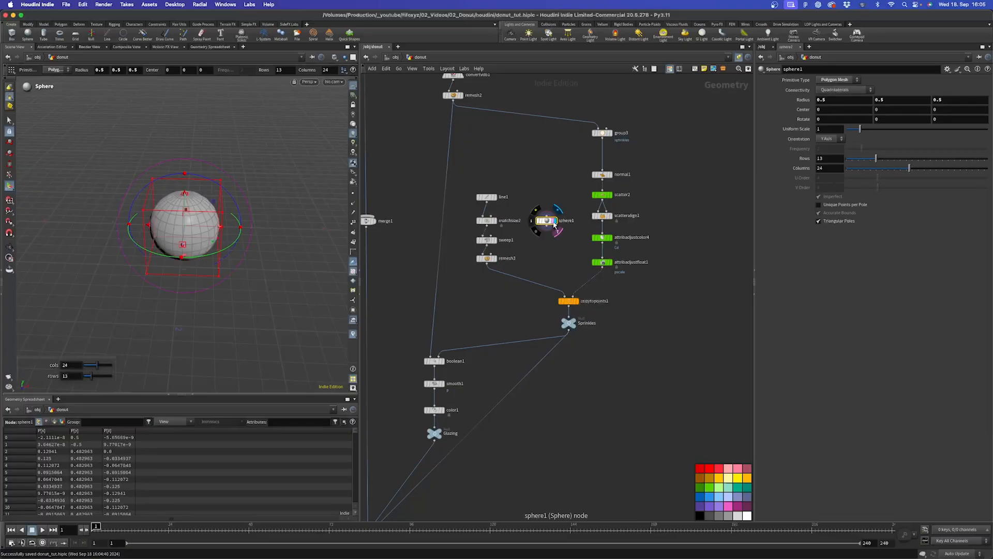
# Set the sphere's Primitive Type to Polygon with a Frequency of 4, undoing any accidental handle move.
pyautogui.click(836, 80)
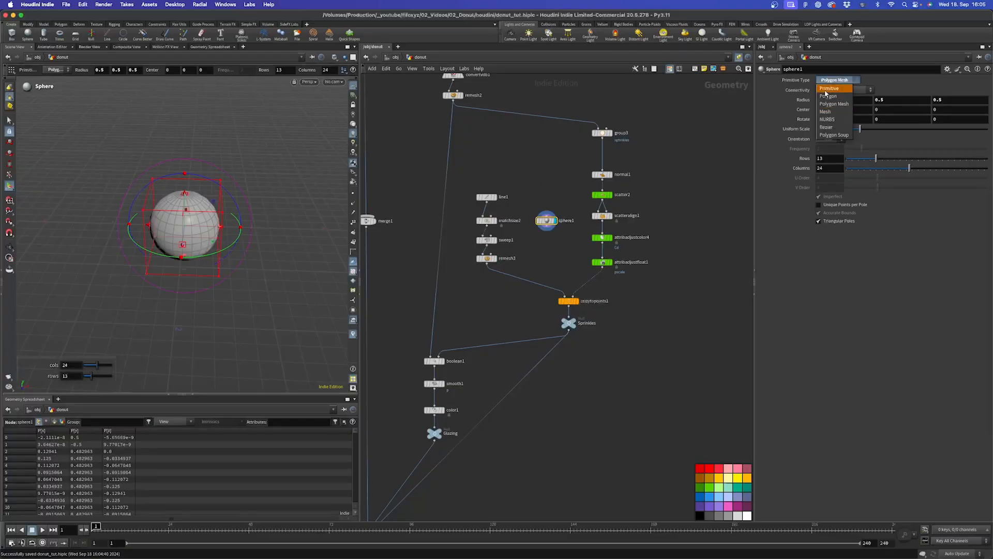
pyautogui.click(833, 86)
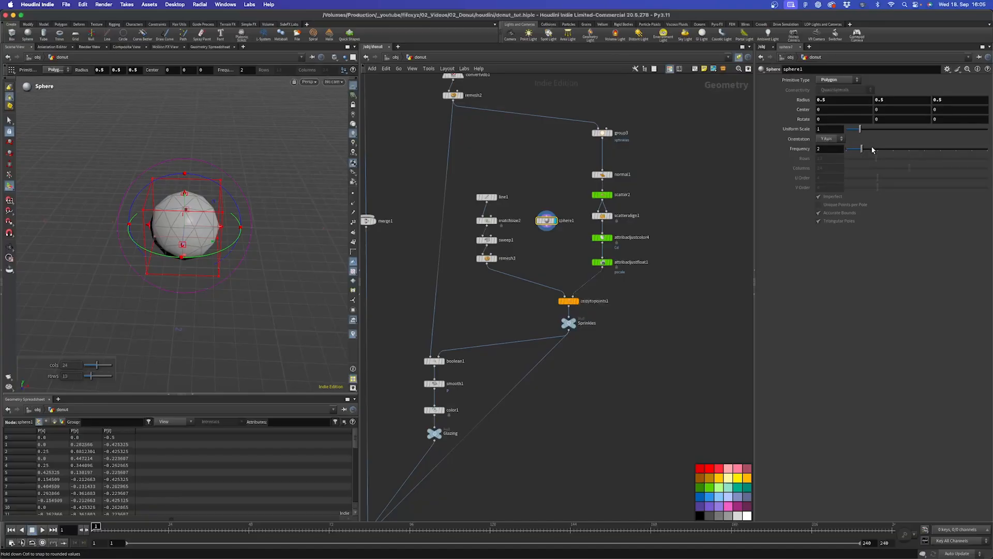
pyautogui.moveTo(872, 150); pyautogui.dragTo(893, 150)
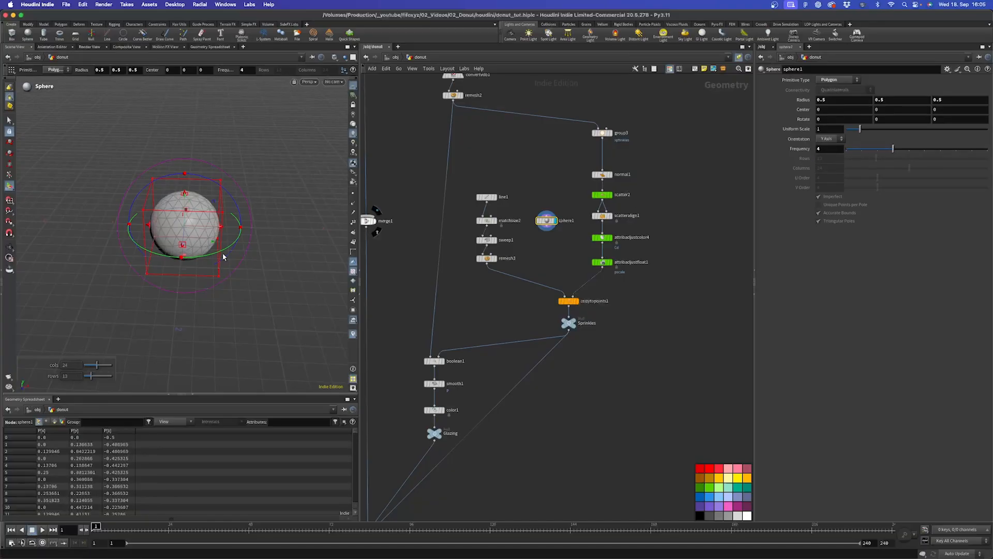
pyautogui.moveTo(223, 254); pyautogui.dragTo(212, 211)
pyautogui.press('super+z')
# Move the line1-to-remesh3 chain up and place sphere1 level with remesh3 to make room above copytopoints1.
pyautogui.scroll(5, 535, 245)
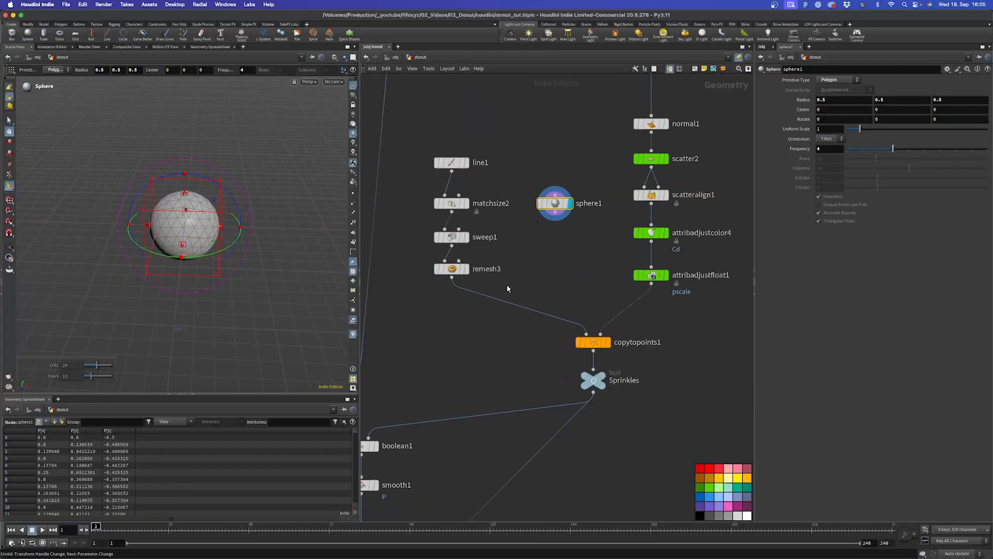
pyautogui.moveTo(507, 288); pyautogui.dragTo(455, 146)
pyautogui.moveTo(452, 270); pyautogui.dragTo(443, 253)
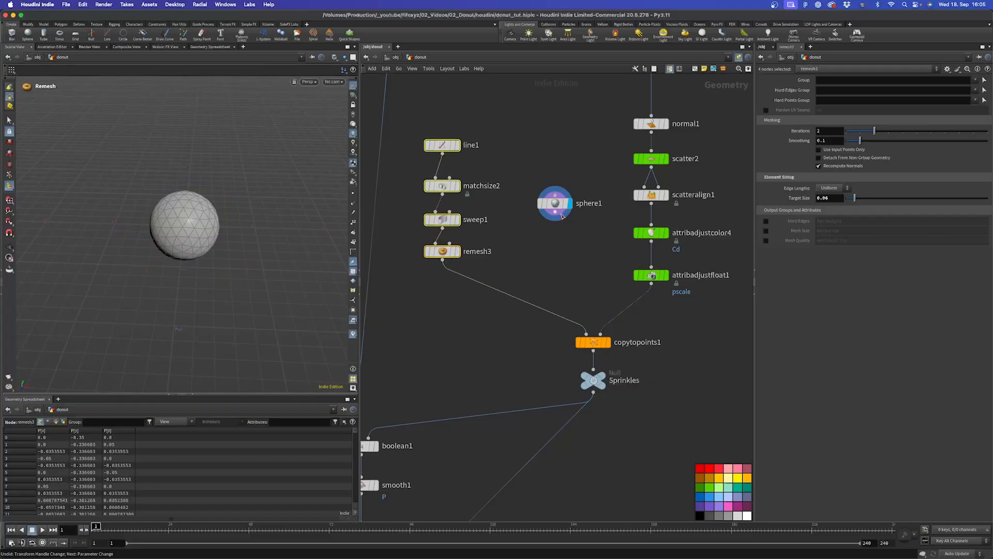
pyautogui.moveTo(562, 216); pyautogui.dragTo(552, 264)
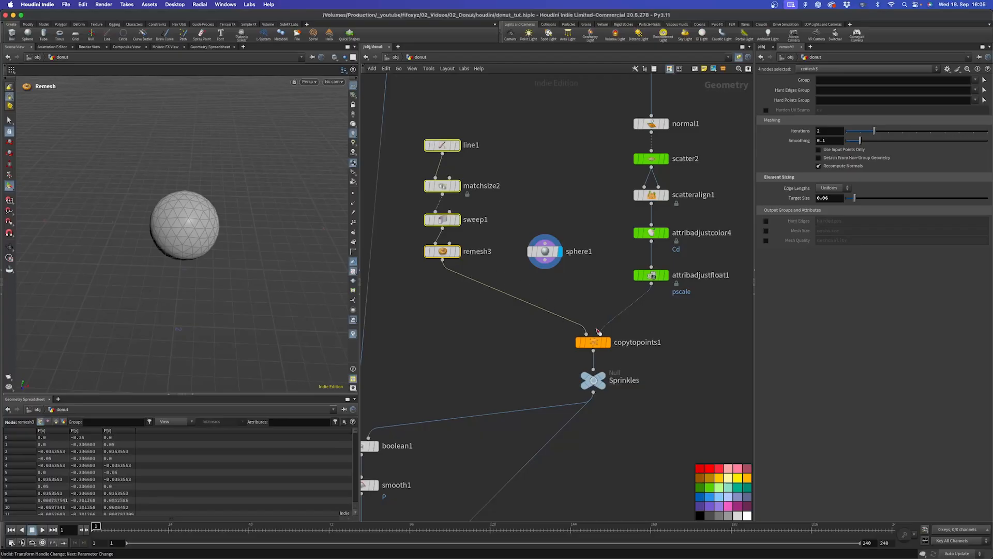
# Add a Switch node fed by remesh3 and sphere1, and connect its output to the first input of copytopoints1.
pyautogui.press('Tab')
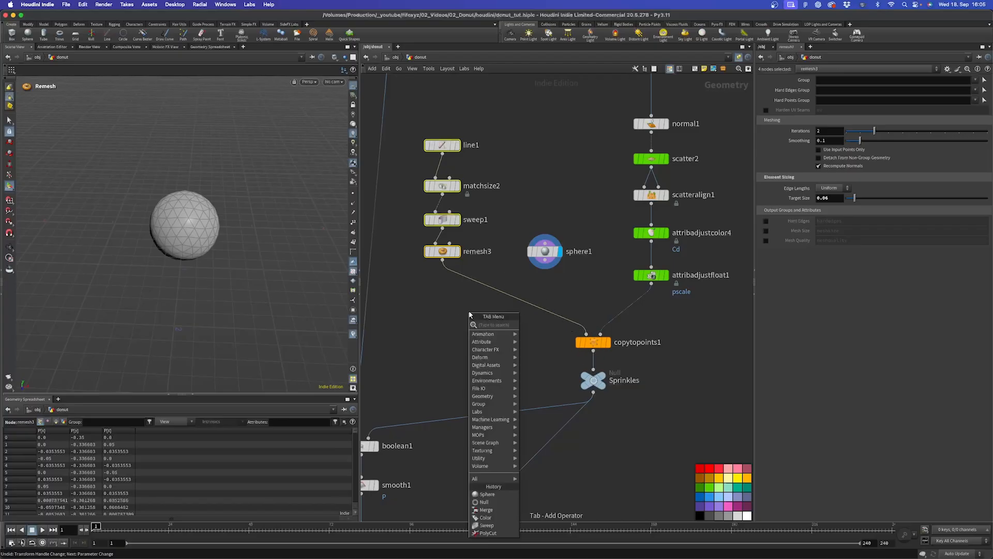
pyautogui.write('switch')
pyautogui.press('Return')
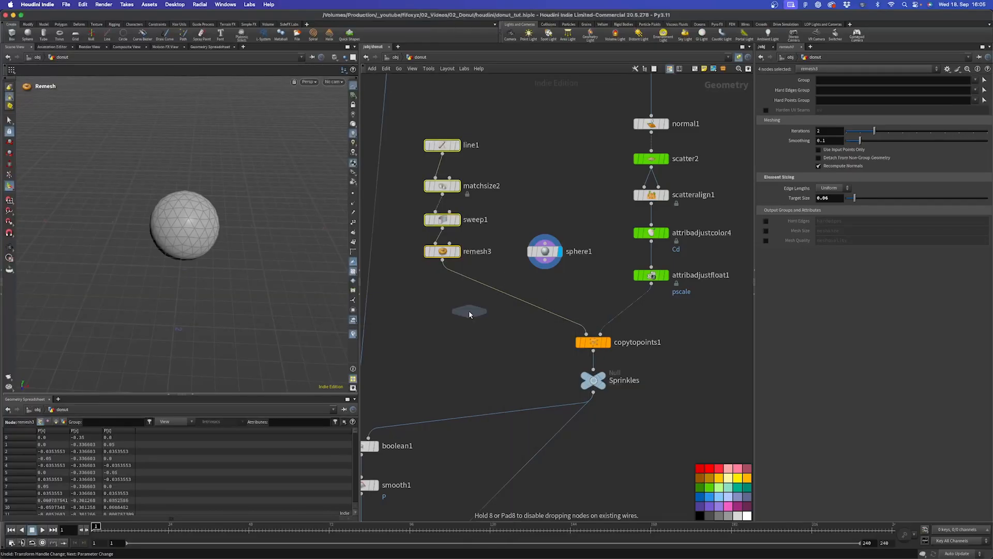
pyautogui.click(469, 310)
pyautogui.moveTo(443, 261); pyautogui.dragTo(494, 301)
pyautogui.moveTo(502, 314)
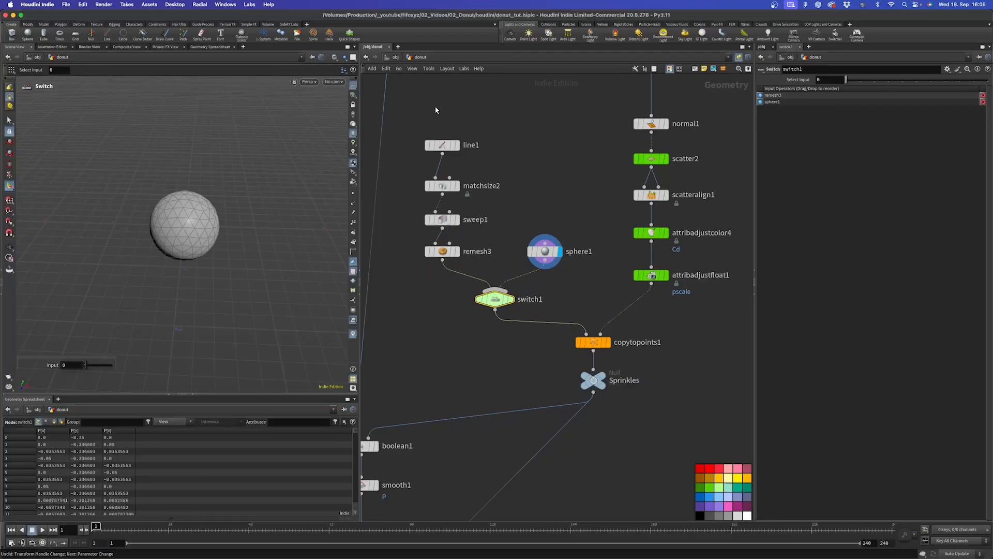
# Move the line1-to-remesh3 chain closer to switch1 and keep the Select Input of switch1 at 0.
pyautogui.moveTo(418, 112); pyautogui.dragTo(450, 271)
pyautogui.click(495, 299)
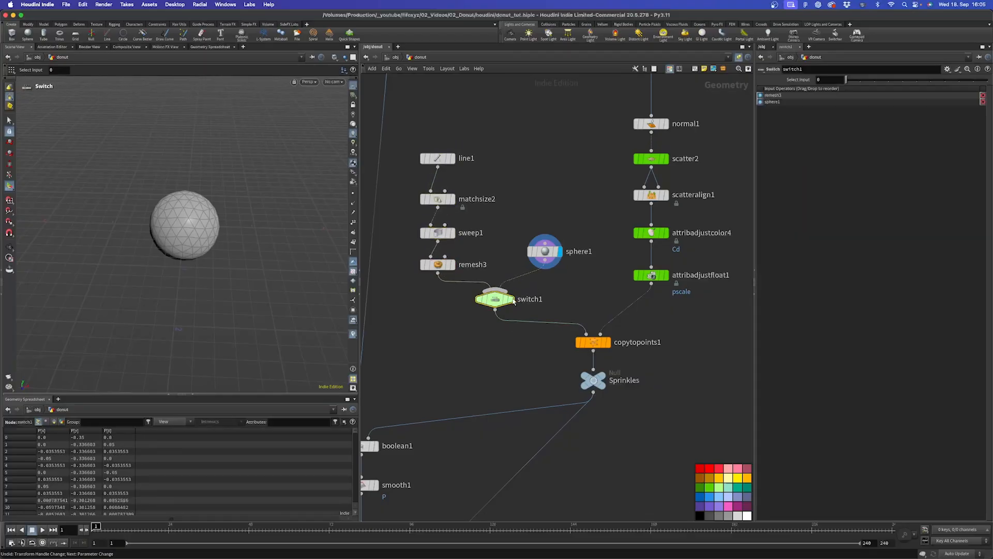
pyautogui.moveTo(849, 80)
pyautogui.mouseDown()
pyautogui.moveTo(867, 80)
pyautogui.moveTo(846, 80)
pyautogui.mouseUp()
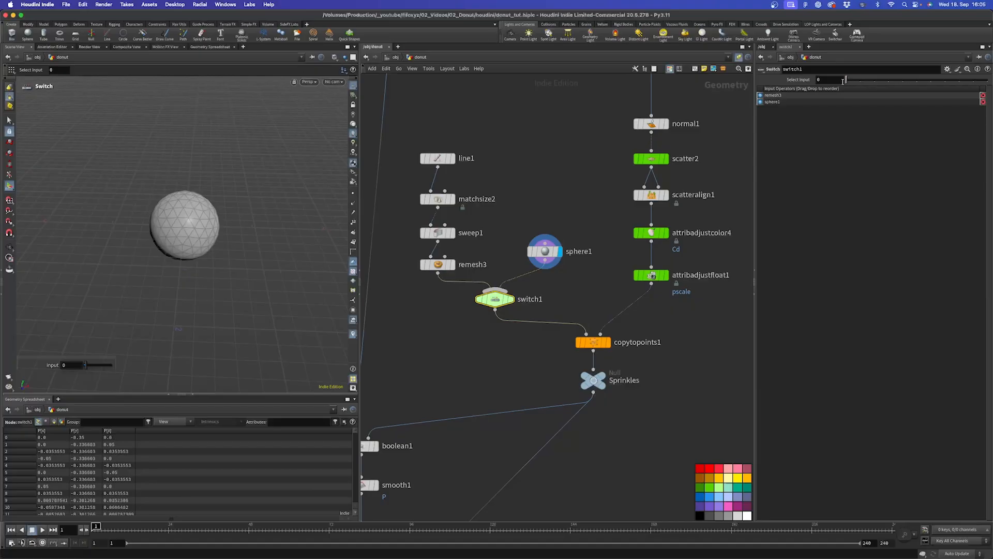
# Drive the Select Input of switch1 with fit01(rand(ch("../Controller/Seed")),0,1.5), widening the parameter pane to show the expression.
pyautogui.write('fit01(rand(ch("../Controller/Seed")),0.3,0.6)')
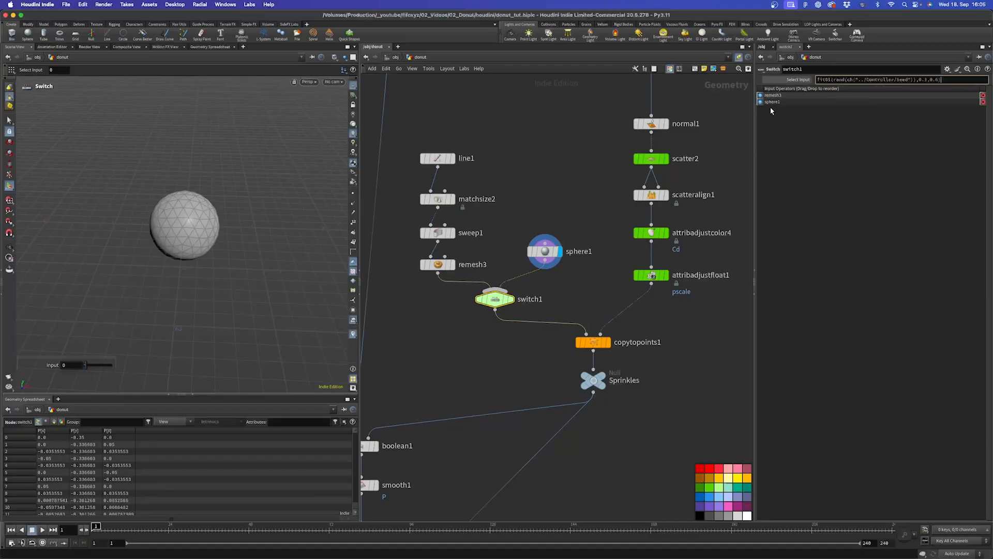
pyautogui.press('Return')
pyautogui.moveTo(755, 119); pyautogui.dragTo(676, 119)
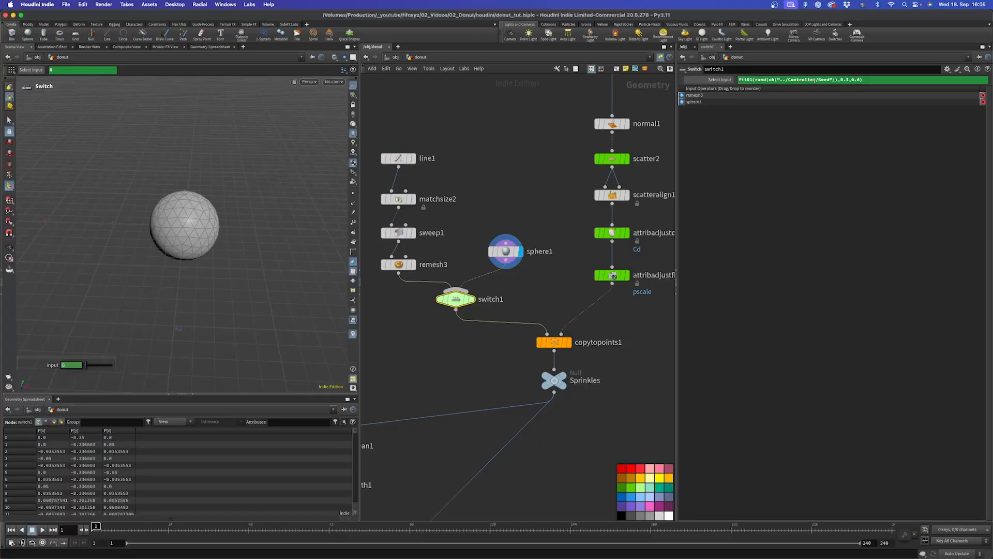
pyautogui.moveTo(844, 79); pyautogui.dragTo(851, 81)
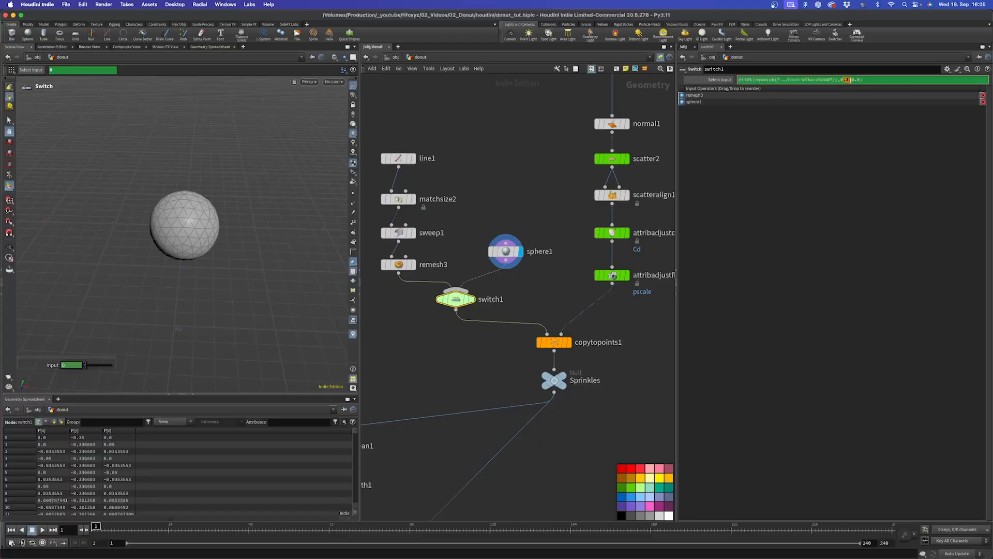
pyautogui.press('BackSpace')
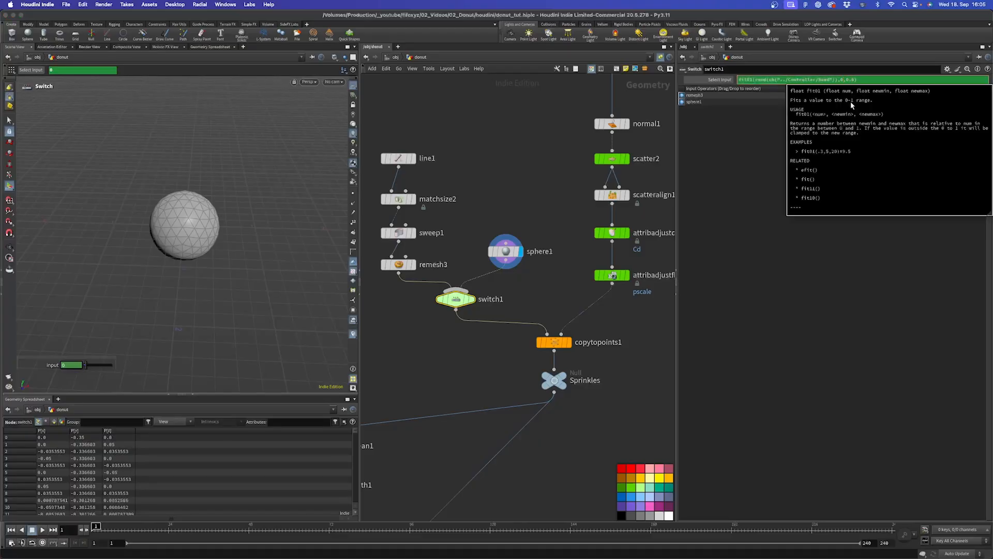
pyautogui.press('Return')
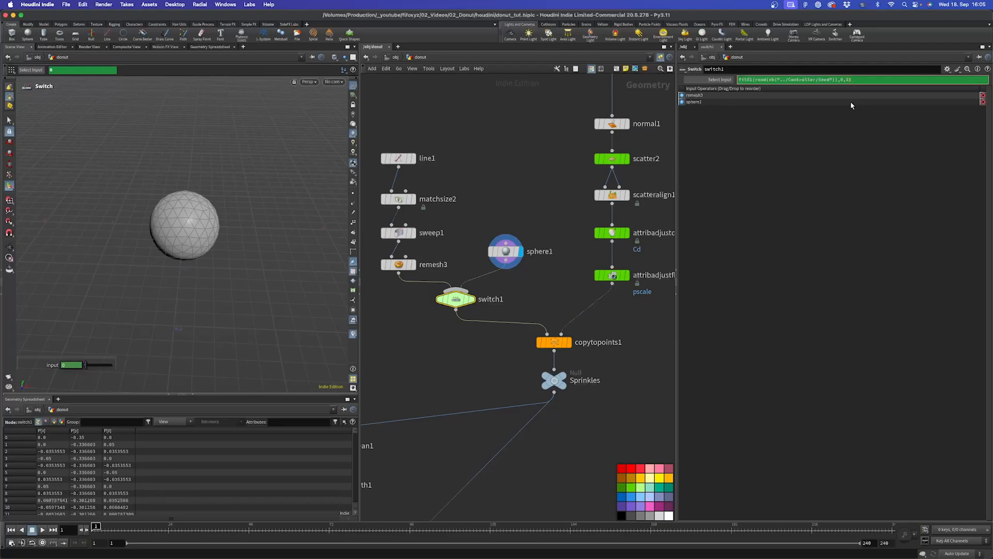
pyautogui.write('1')
pyautogui.press('Return')
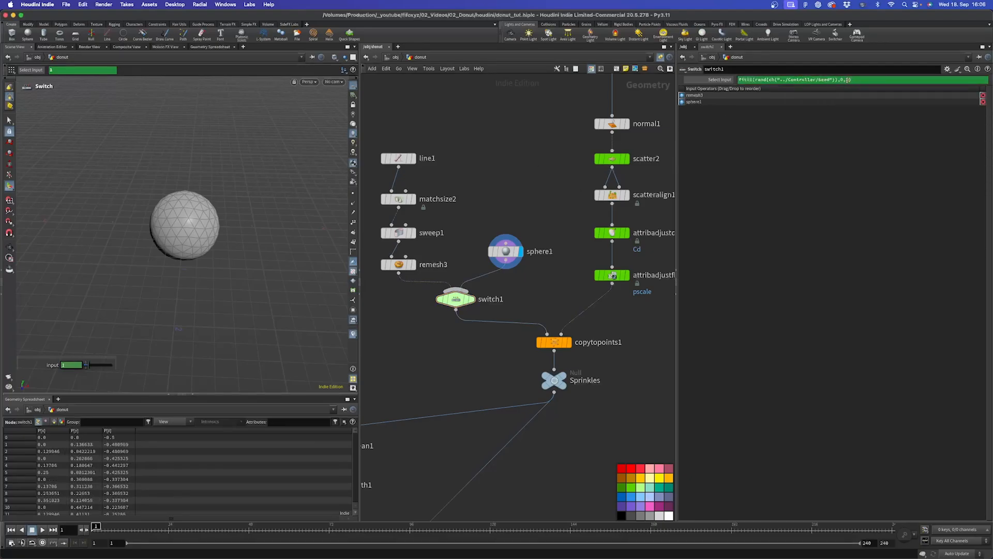
pyautogui.write('.5')
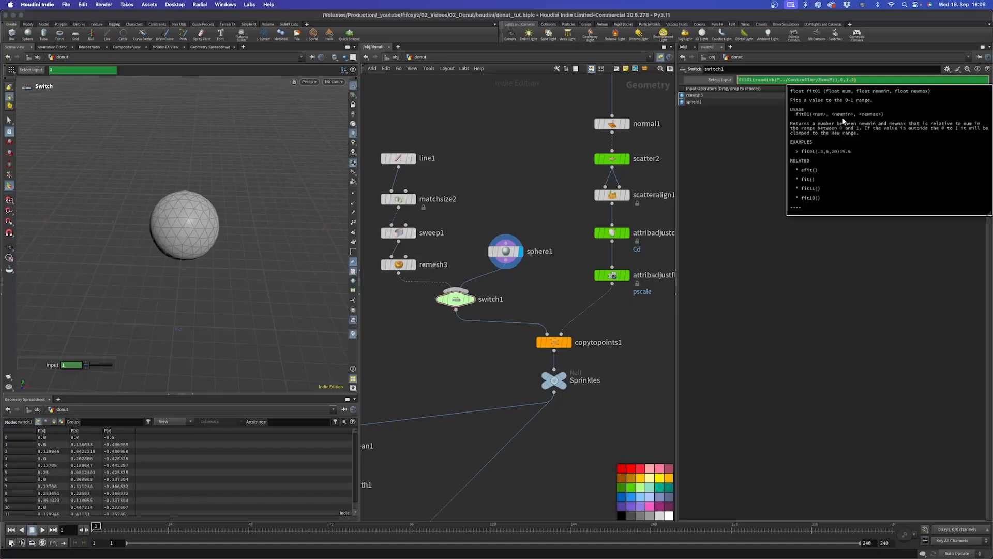
pyautogui.press('Return')
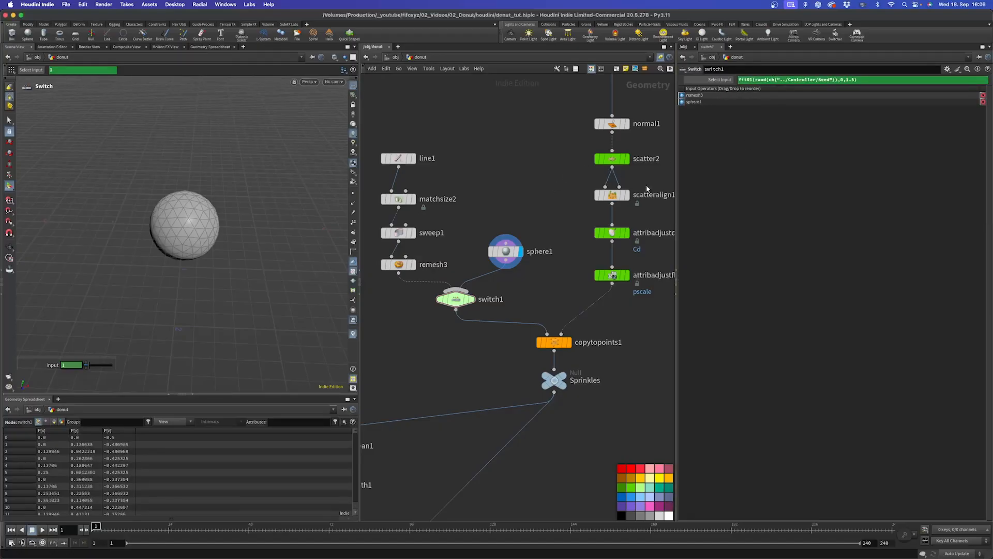
# Display copytopoints1 and vary the Controller's Seed to test the sprinkle shape switching, ending at 159.
pyautogui.scroll(-6, 554, 176)
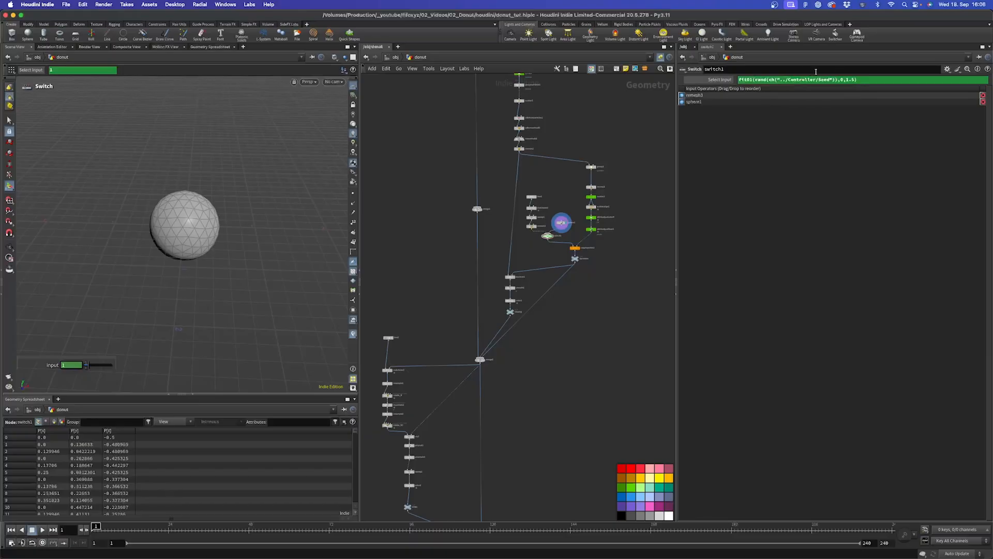
pyautogui.click(718, 80)
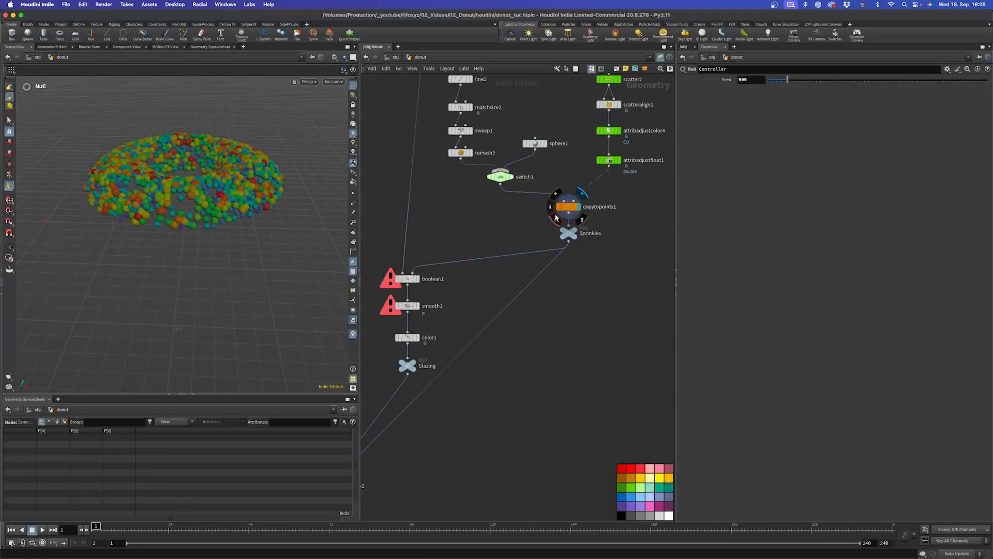
pyautogui.scroll(2, 510, 147)
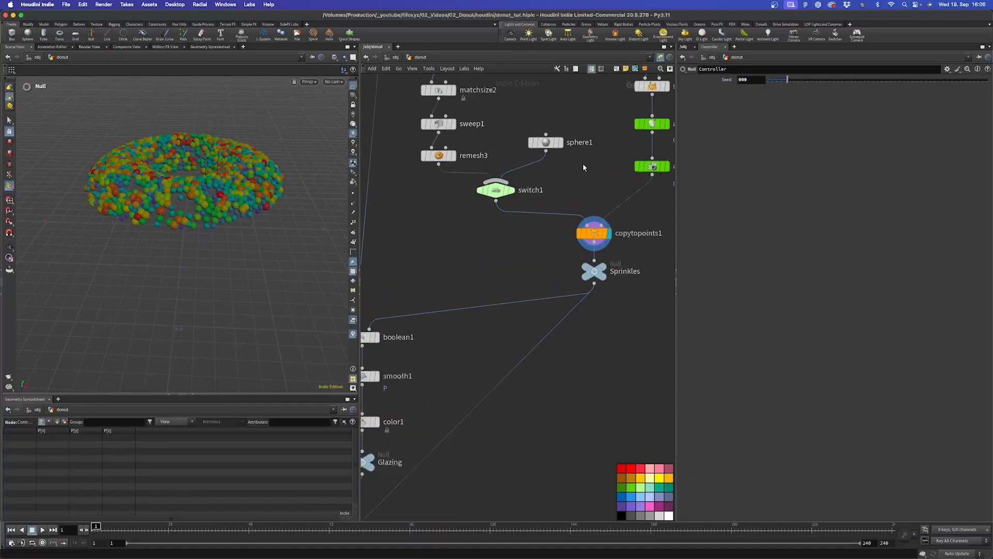
pyautogui.moveTo(582, 163); pyautogui.dragTo(545, 249, button='middle')
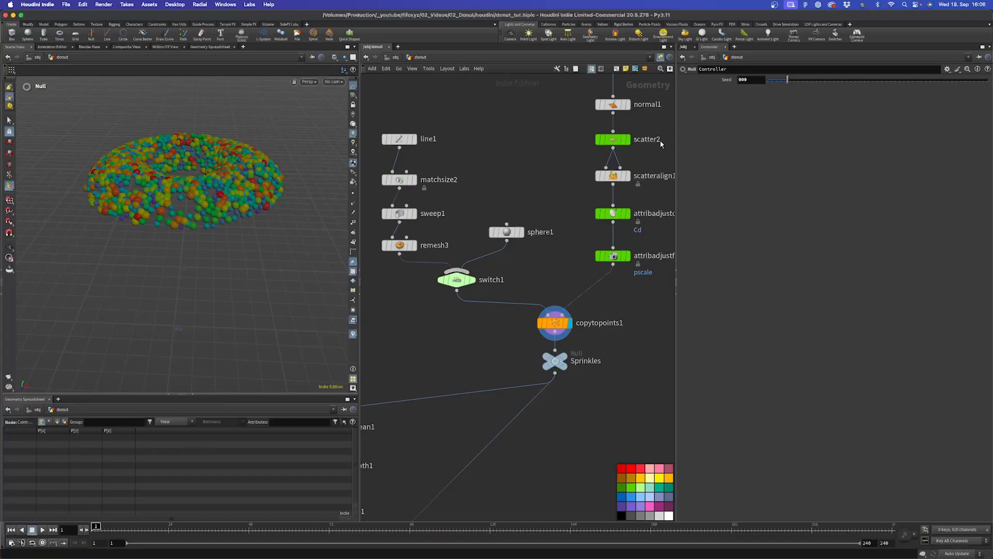
pyautogui.moveTo(788, 80); pyautogui.dragTo(859, 85)
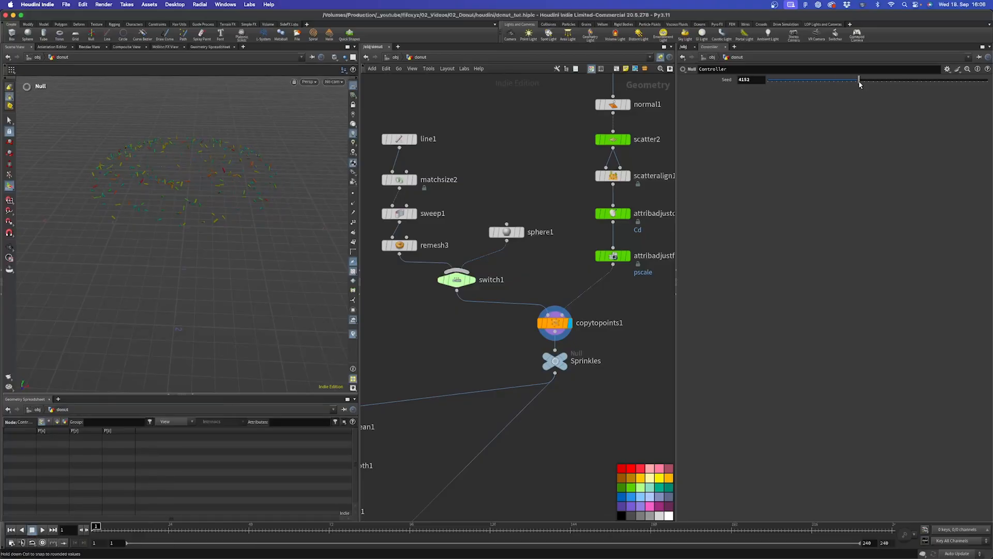
pyautogui.click(783, 81)
pyautogui.moveTo(783, 80); pyautogui.dragTo(772, 82)
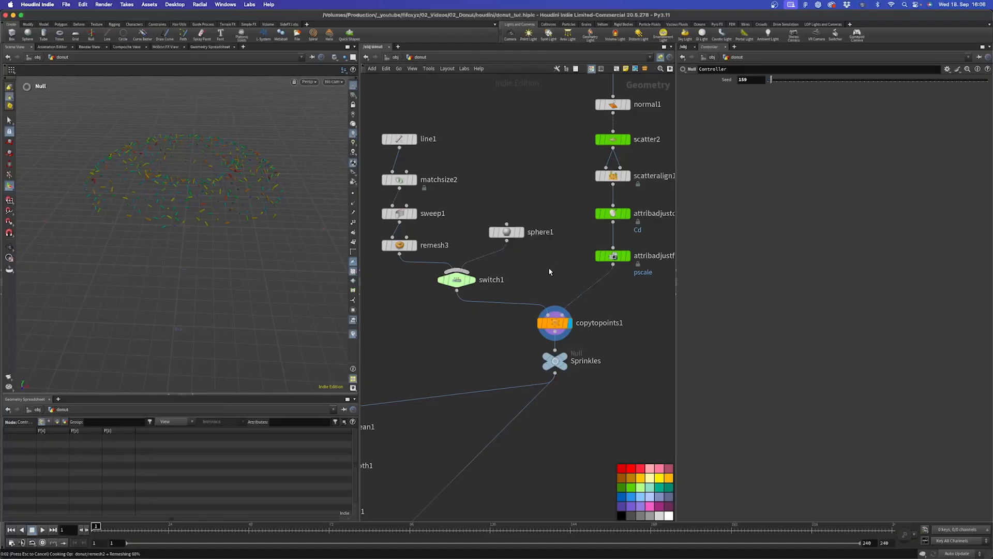
# Set sphere1's Frequency to 2 and its Uniform Scale to 0.34 to shrink the round sprinkles.
pyautogui.moveTo(550, 271); pyautogui.dragTo(493, 204)
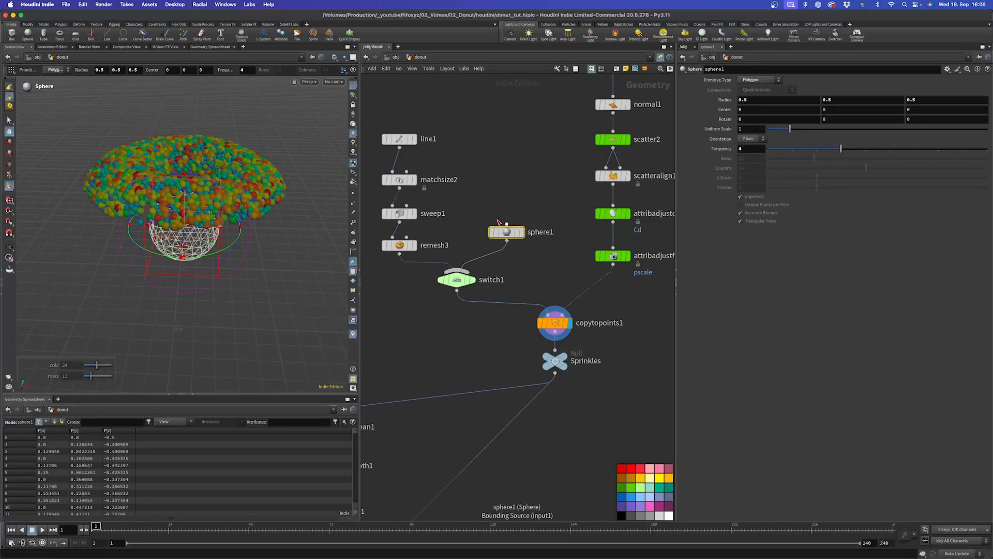
pyautogui.moveTo(815, 152); pyautogui.dragTo(792, 149)
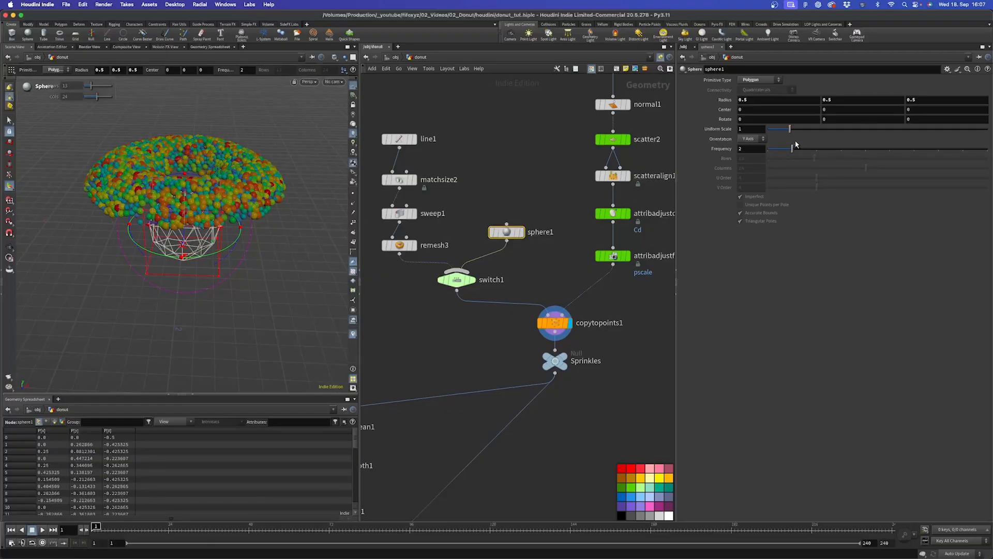
pyautogui.moveTo(790, 129); pyautogui.dragTo(776, 132)
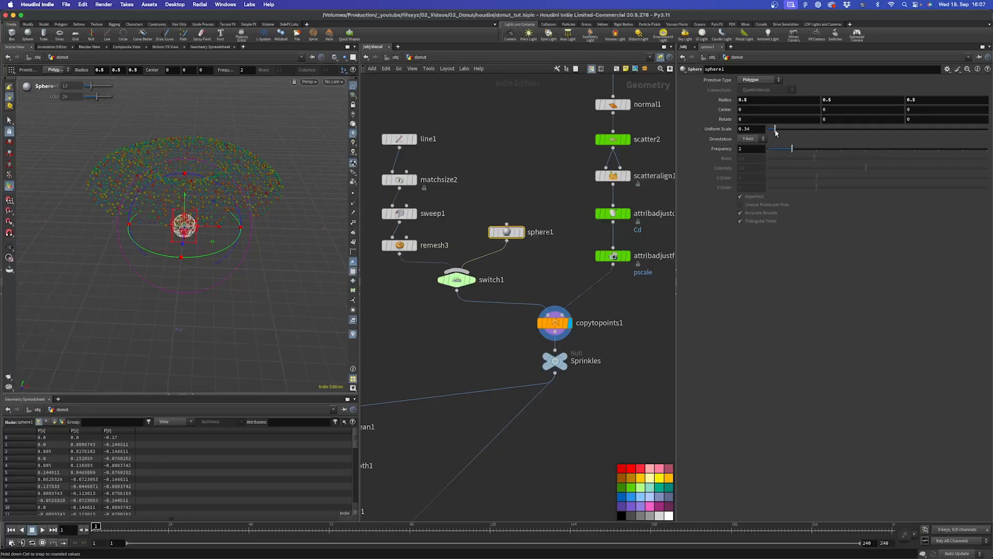
pyautogui.press('Escape')
pyautogui.scroll(10, 156, 184)
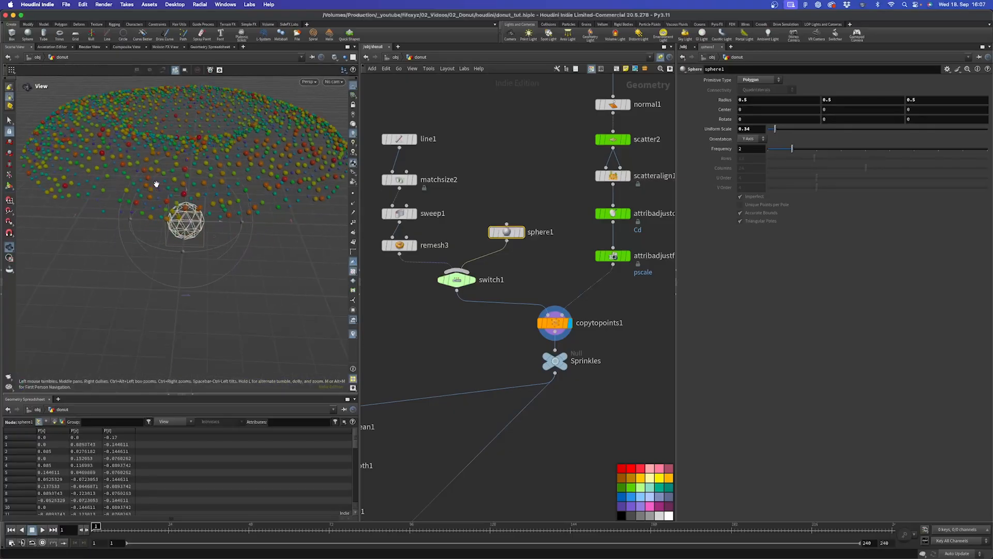
pyautogui.moveTo(237, 131); pyautogui.dragTo(226, 253, button='middle')
pyautogui.scroll(-5, 190, 237)
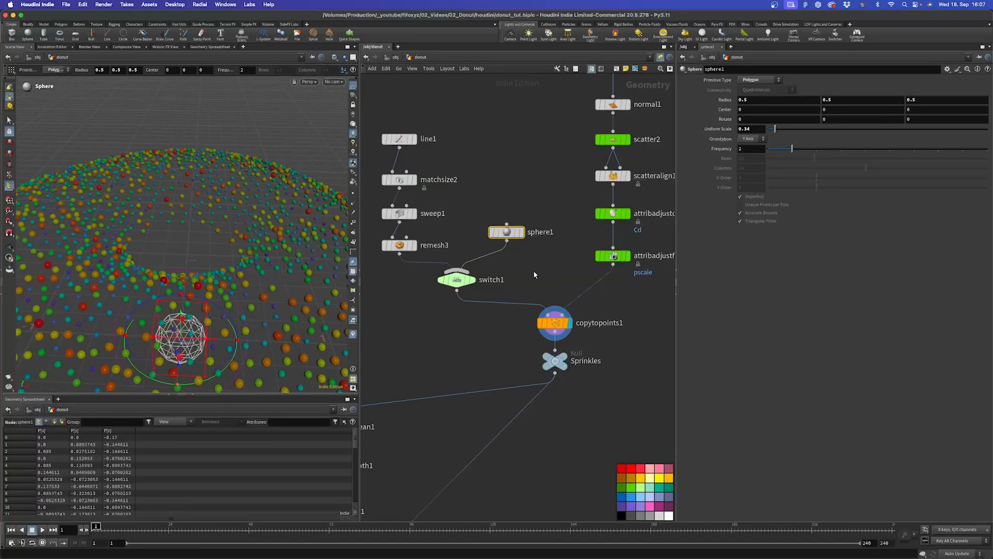
# Set the upper limit of scatter2's seed-driven Relax Iterations expression to 2.
pyautogui.moveTo(570, 183); pyautogui.dragTo(553, 222, button='middle')
pyautogui.click(596, 178)
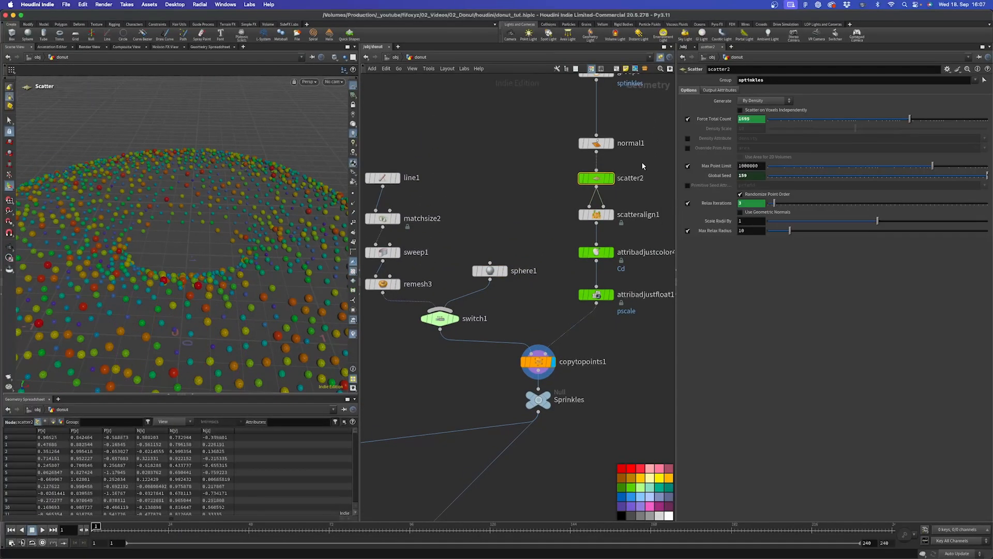
pyautogui.write('fit01(rand(ch("../Controller/Seed")),0,4)')
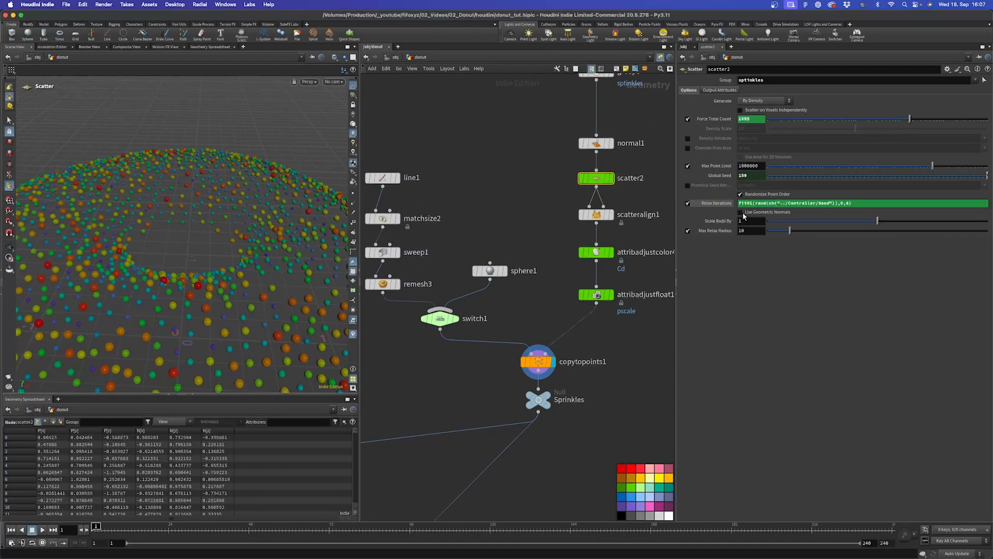
pyautogui.click(848, 202)
pyautogui.press('BackSpace')
pyautogui.write('2')
pyautogui.press('Return')
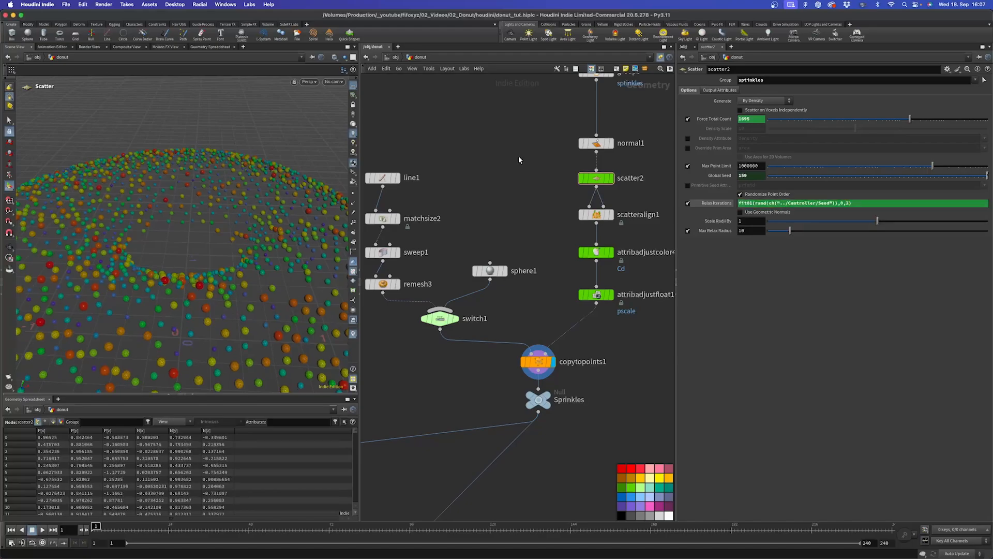
# Change scatter2's Relax Iterations expression to fit01(rand(ch("../Controller/Seed")),0,1) and check the sprinkle distribution.
pyautogui.keyDown('alt'); pyautogui.scroll(-5, 207, 210); pyautogui.keyUp('alt')
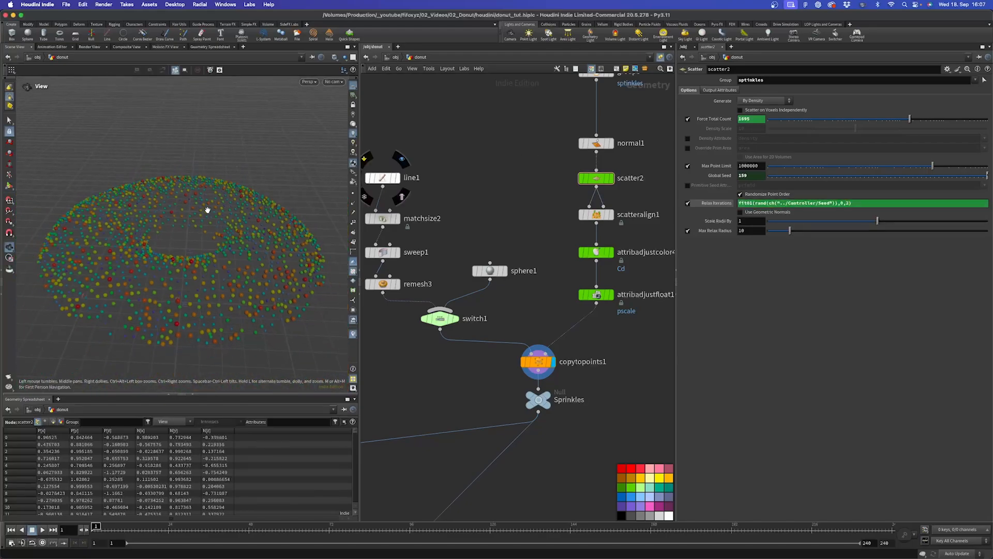
pyautogui.moveTo(208, 211); pyautogui.dragTo(173, 222)
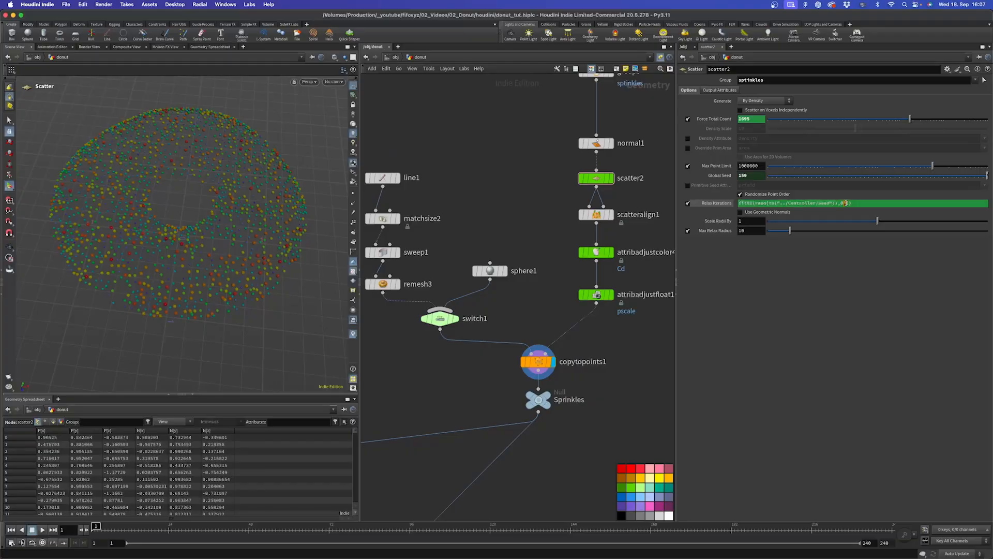
pyautogui.click(847, 203)
pyautogui.press('Return')
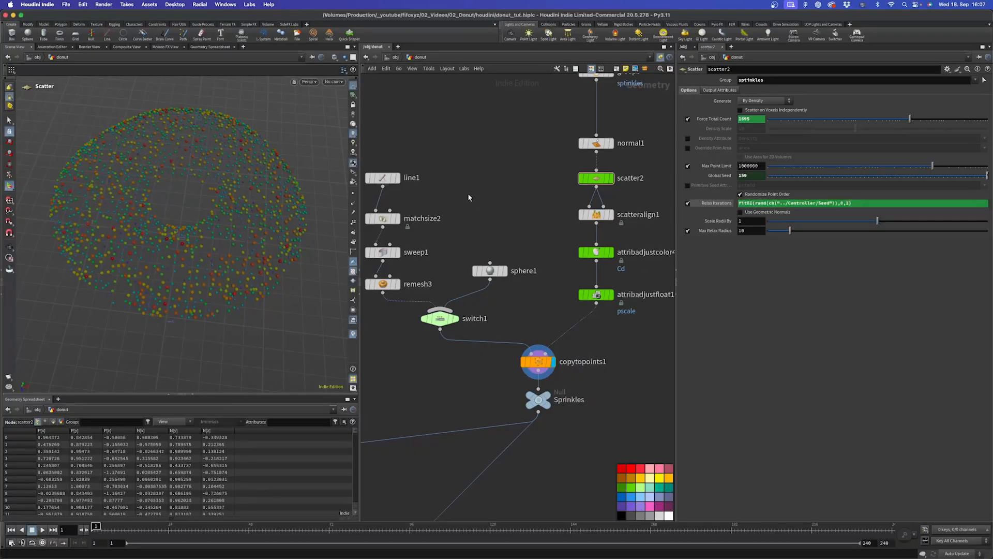
pyautogui.scroll(-3, 129, 228)
pyautogui.keyDown('alt'); pyautogui.moveTo(129, 228); pyautogui.dragTo(223, 227); pyautogui.keyUp('alt')
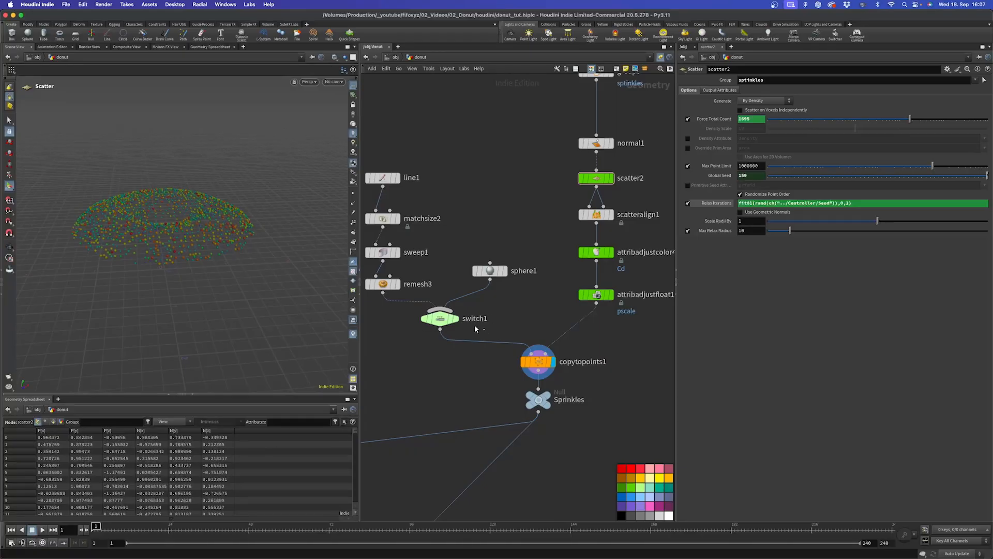
# Change switch1's Select Input expression to fit01(rand(ch("../Controller/Seed")),0,1).
pyautogui.click(439, 318)
pyautogui.click(851, 80)
pyautogui.write('fit01(rand(ch("../Controller/Seed")),0,1.5)')
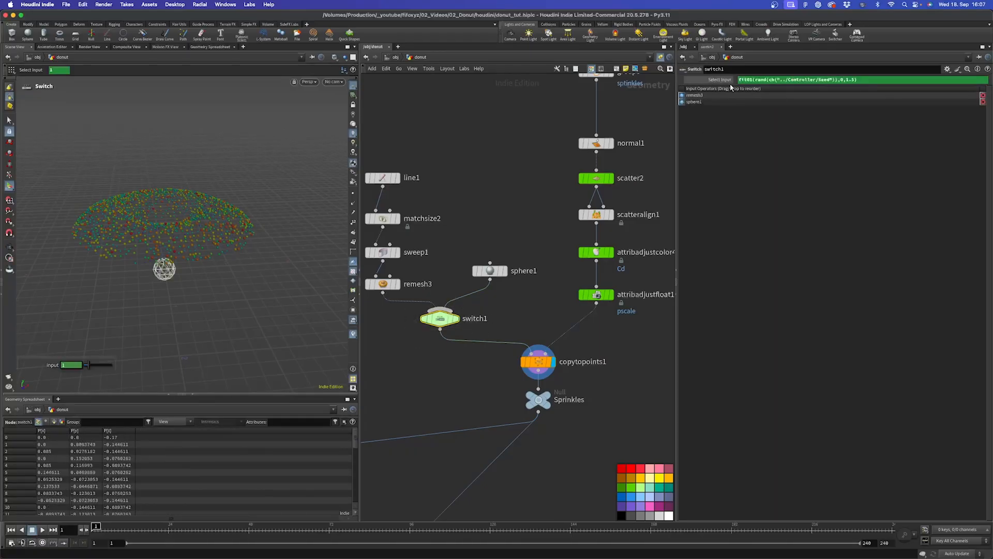
pyautogui.click(853, 80)
pyautogui.click(849, 80)
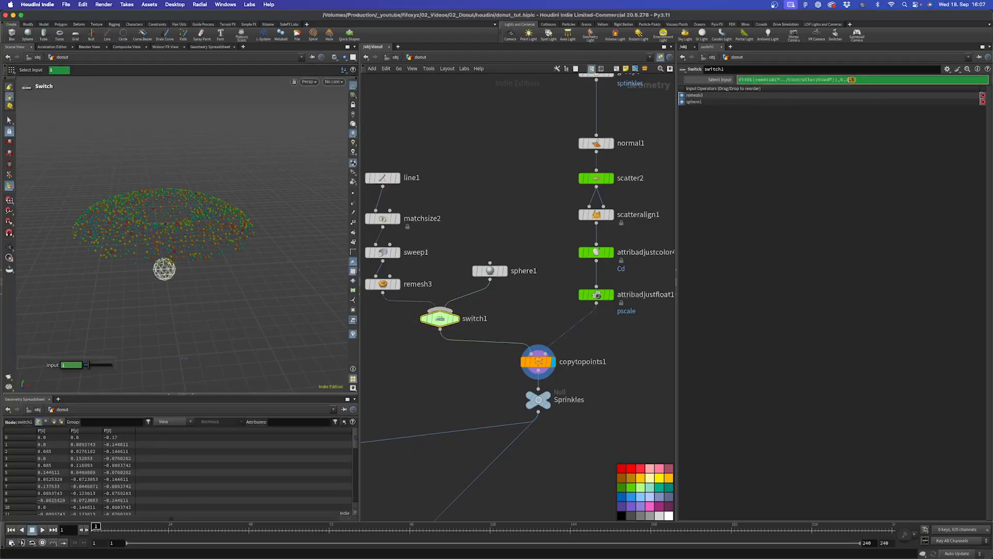
pyautogui.press('Return')
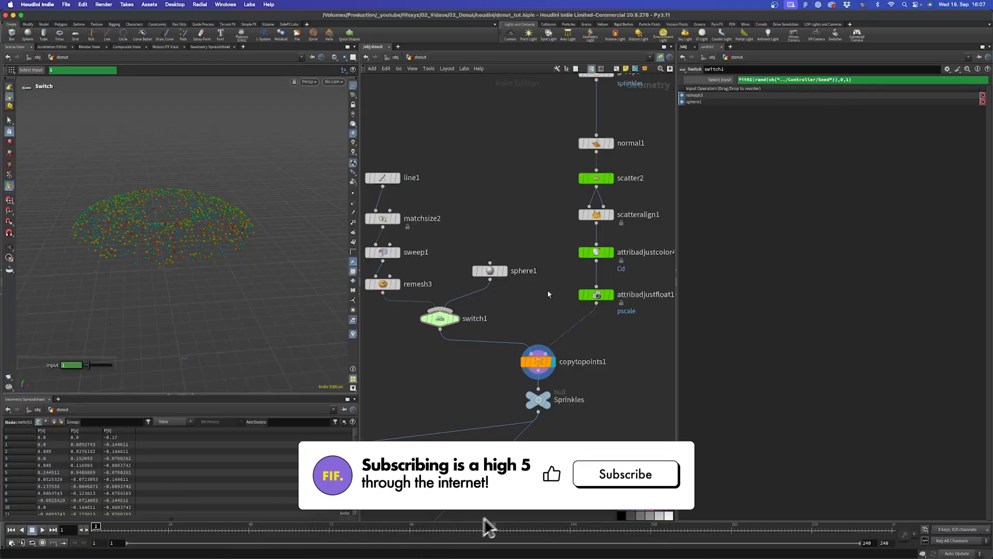
# Mark switch1 green as a seed-linked node and save the scene.
pyautogui.scroll(-5, 510, 417)
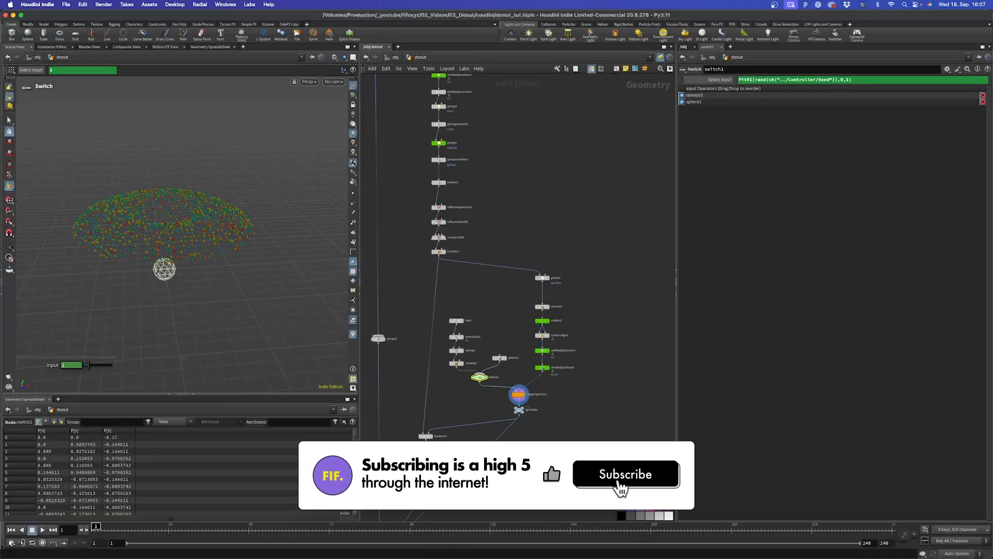
pyautogui.moveTo(521, 436); pyautogui.dragTo(556, 352, button='middle')
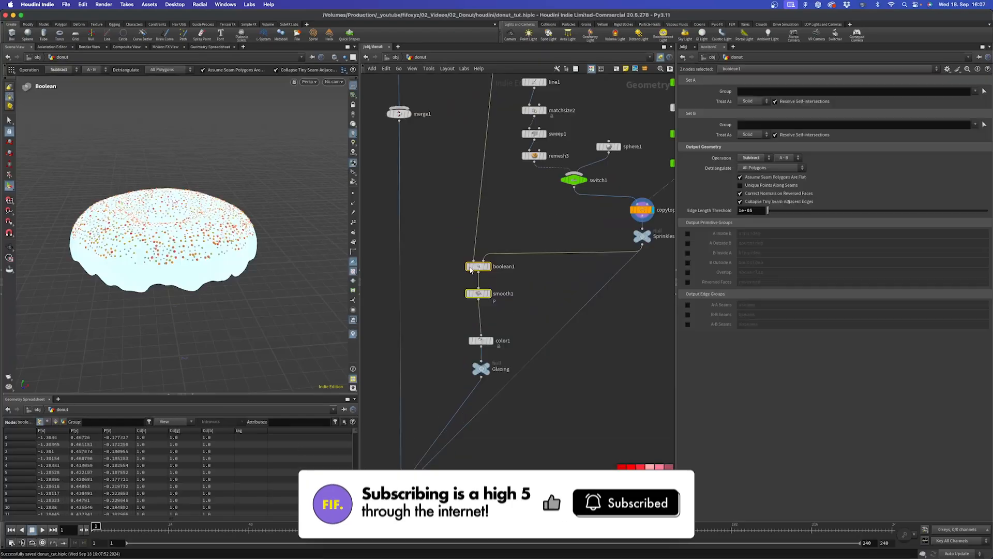
pyautogui.press('c')
# Display color1 and examine up close how the boolean and smooth nodes cut the sprinkles into the glazing.
pyautogui.scroll(3, 461, 295)
pyautogui.moveTo(499, 310)
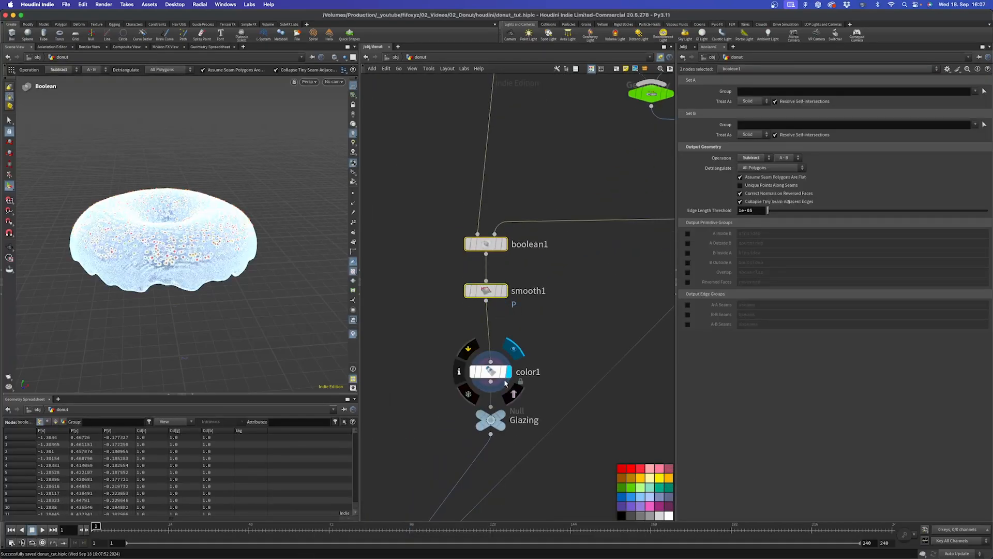
pyautogui.click(512, 349)
pyautogui.scroll(10, 155, 256)
pyautogui.keyDown('alt'); pyautogui.moveTo(166, 261); pyautogui.dragTo(191, 263); pyautogui.keyUp('alt')
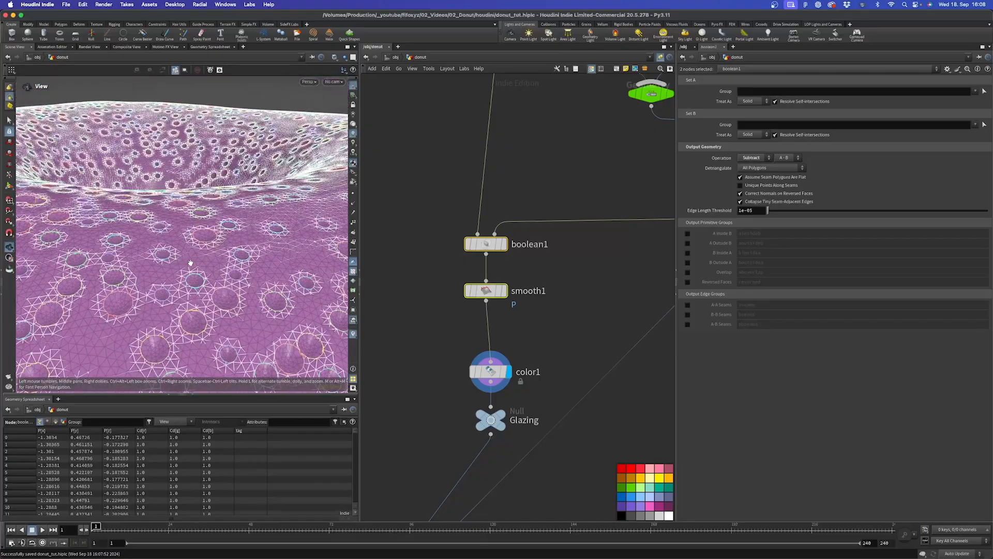
pyautogui.click(496, 320)
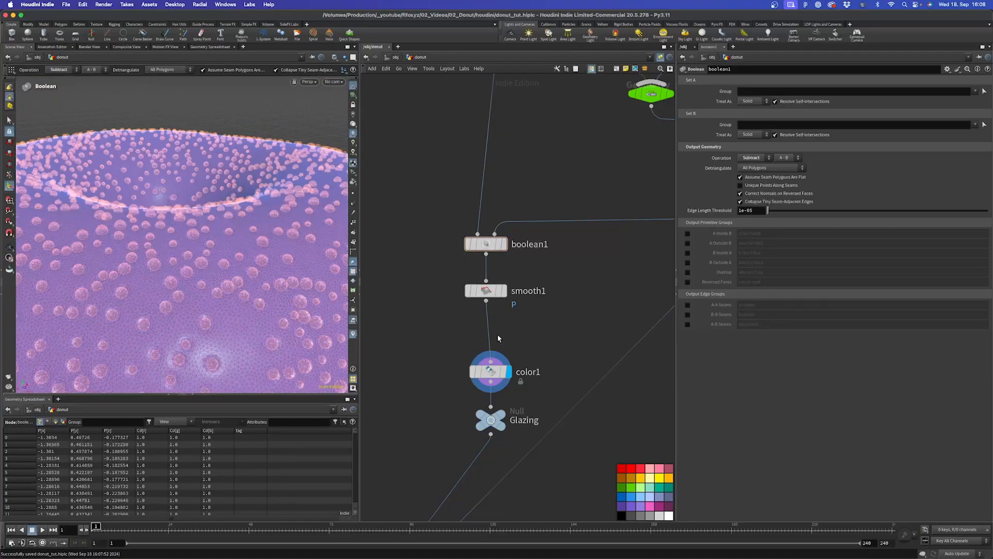
pyautogui.moveTo(566, 346); pyautogui.dragTo(593, 220, button='middle')
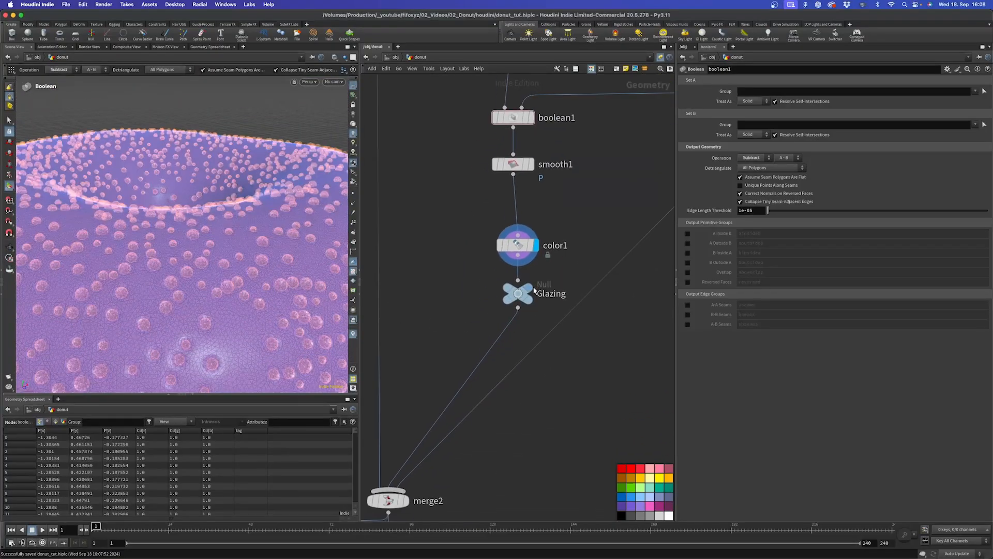
# Display the Glazing null and move line2 slightly closer to matchsize3 in the icing branch.
pyautogui.click(528, 288)
pyautogui.scroll(-6, 519, 293)
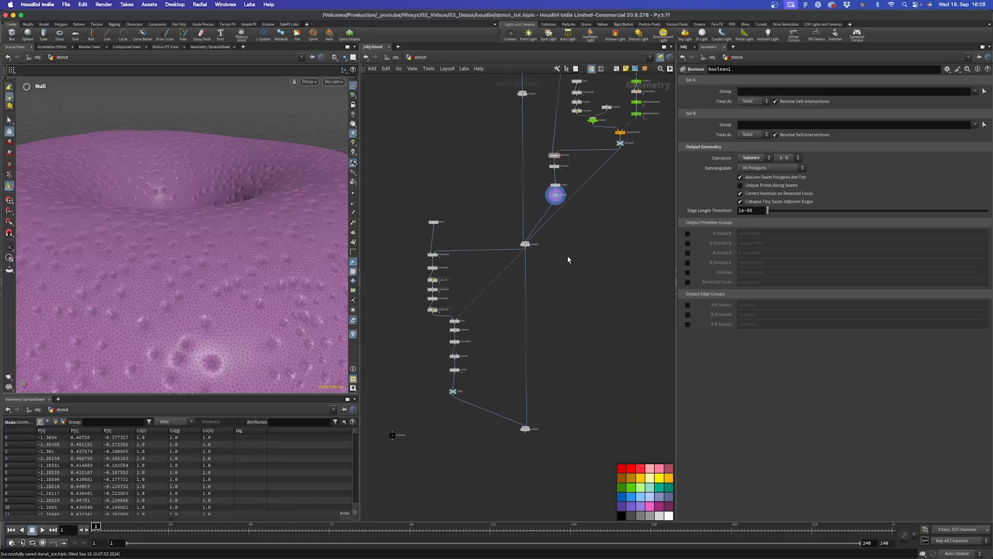
pyautogui.scroll(4, 458, 237)
pyautogui.moveTo(486, 300); pyautogui.dragTo(504, 278, button='middle')
pyautogui.moveTo(432, 190); pyautogui.dragTo(430, 202)
pyautogui.moveTo(471, 283); pyautogui.dragTo(527, 267, button='middle')
pyautogui.scroll(4, 489, 272)
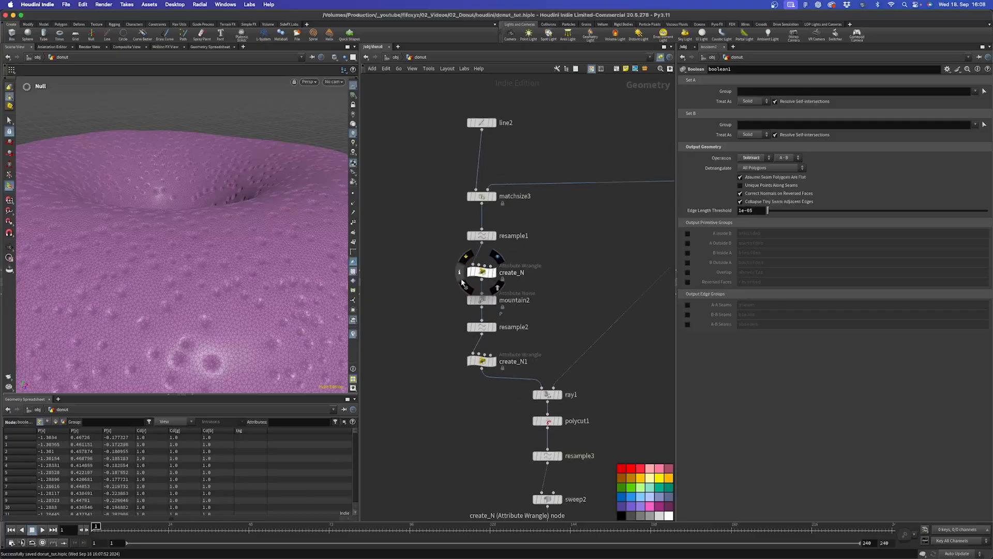
# Link mountain2's noise Offset to the Controller's Seed and mark the node green.
pyautogui.moveTo(443, 284); pyautogui.dragTo(559, 319)
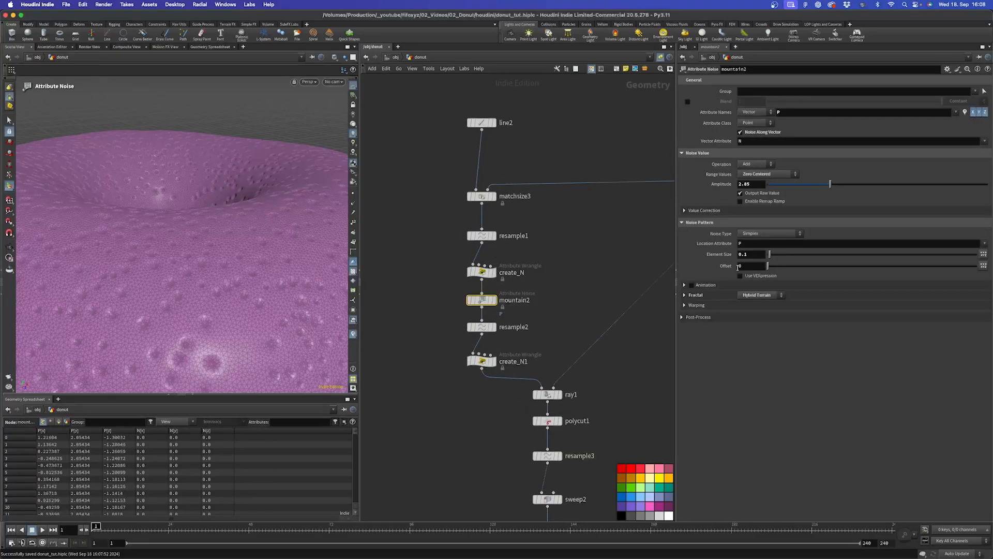
pyautogui.rightClick(724, 266)
pyautogui.click(743, 347)
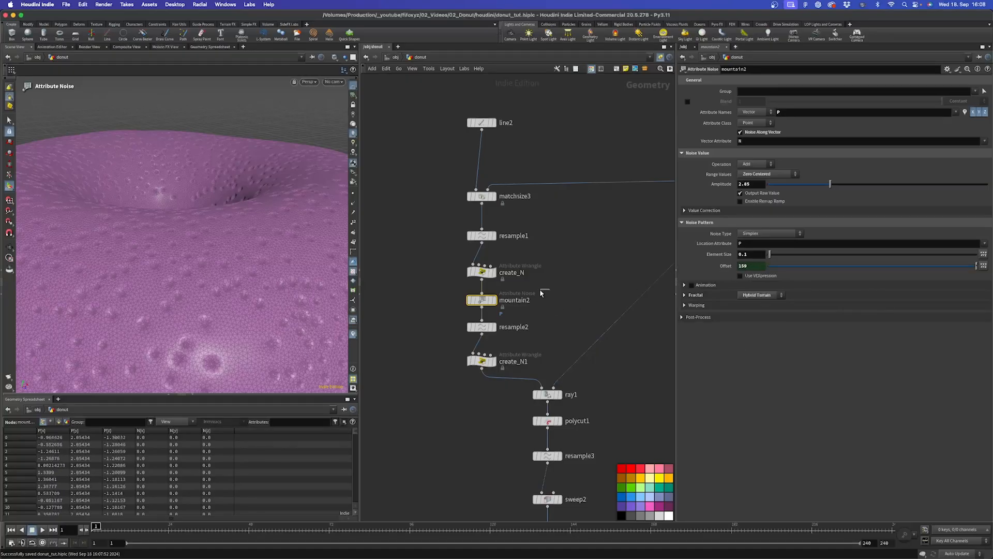
pyautogui.click(633, 489)
# Straighten the ICING null under color2 and the color1 and Glazing nodes under smooth1.
pyautogui.moveTo(553, 361); pyautogui.dragTo(529, 243, button='middle')
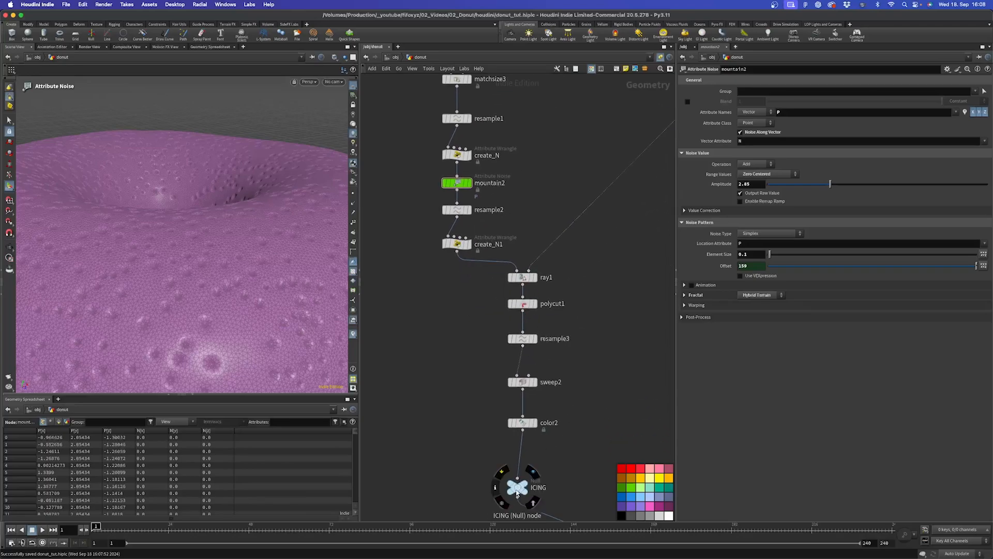
pyautogui.moveTo(518, 487); pyautogui.dragTo(505, 419)
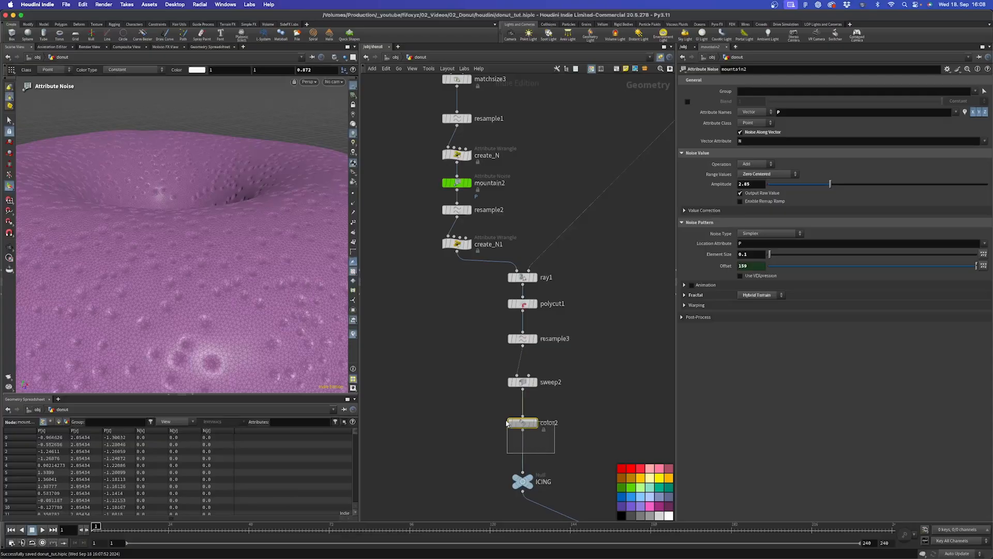
pyautogui.scroll(-3, 610, 360)
pyautogui.moveTo(616, 358); pyautogui.dragTo(519, 404, button='middle')
pyautogui.moveTo(564, 330); pyautogui.dragTo(516, 421, button='middle')
pyautogui.moveTo(610, 181); pyautogui.dragTo(516, 352, button='middle')
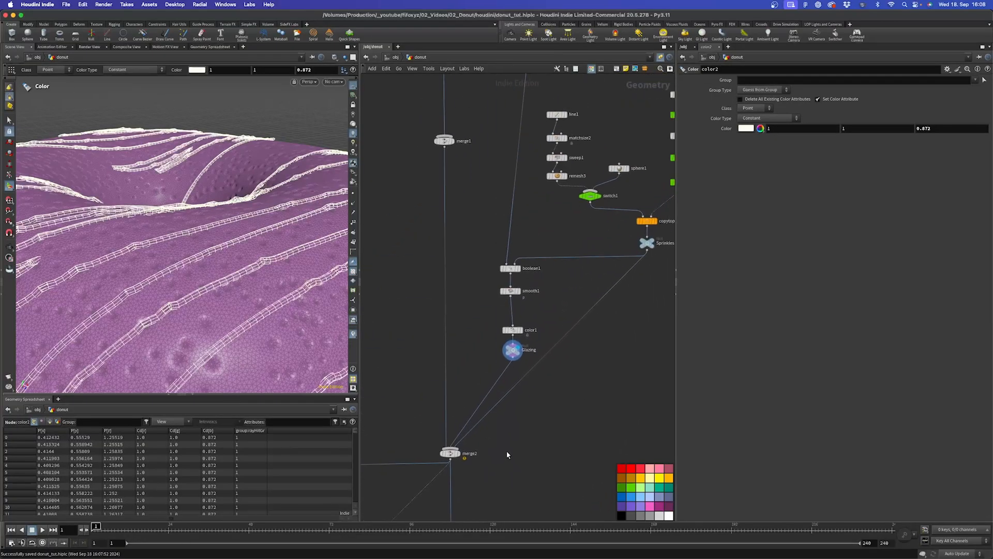
pyautogui.moveTo(516, 351)
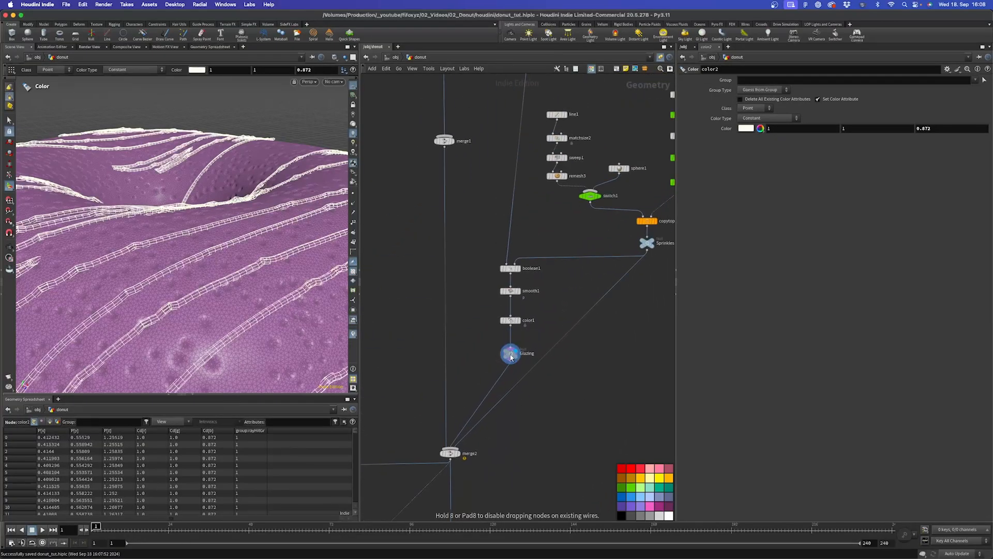
# Set the red value of color1's Color to the expression fit01(rand(ch("../Controller/Seed")),0,1).
pyautogui.click(518, 323)
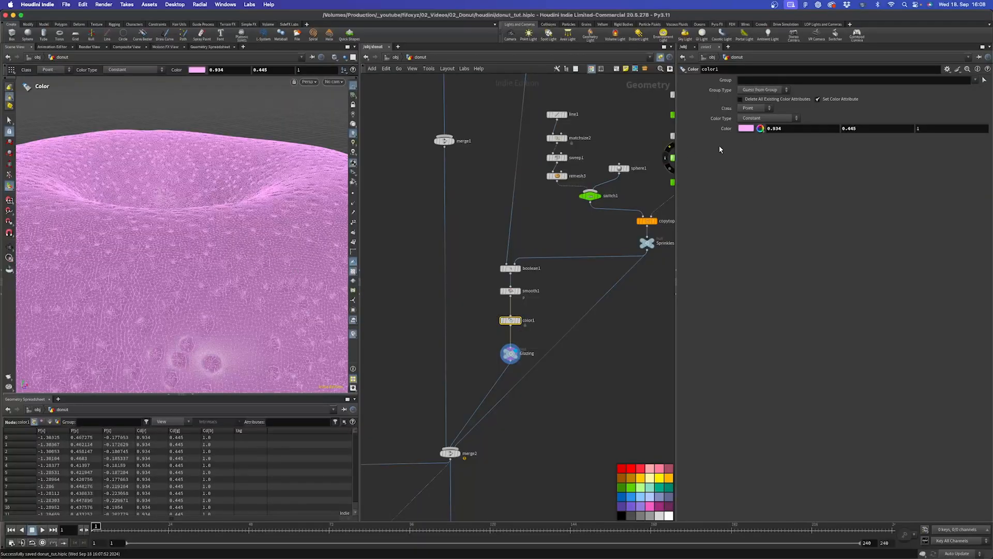
pyautogui.click(812, 128)
pyautogui.press('Tab')
pyautogui.press('Tab')
pyautogui.click(830, 158)
pyautogui.doubleClick(790, 130)
pyautogui.rightClick(775, 129)
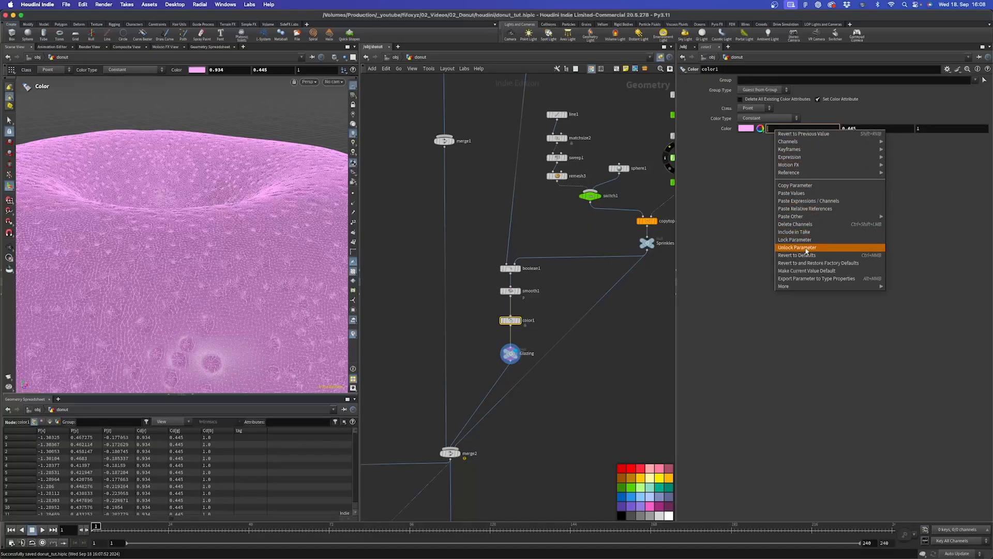
pyautogui.click(743, 154)
pyautogui.press('super+v')
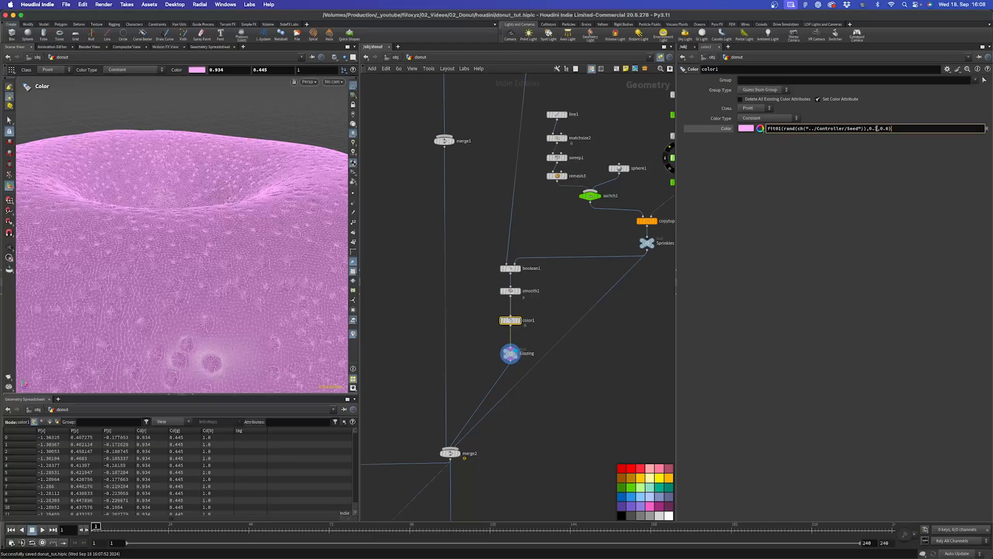
pyautogui.moveTo(878, 128); pyautogui.dragTo(869, 128)
pyautogui.write('01')
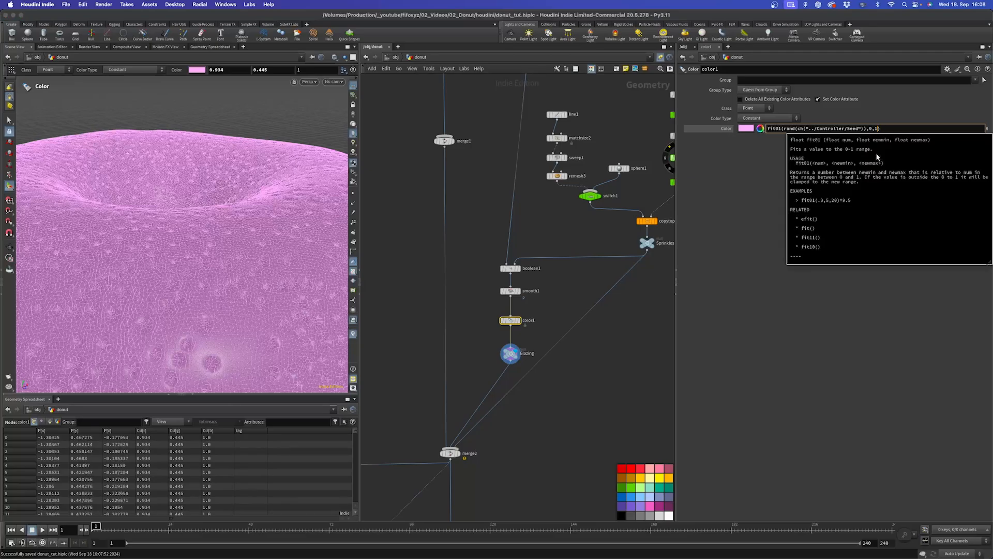
pyautogui.press('Return')
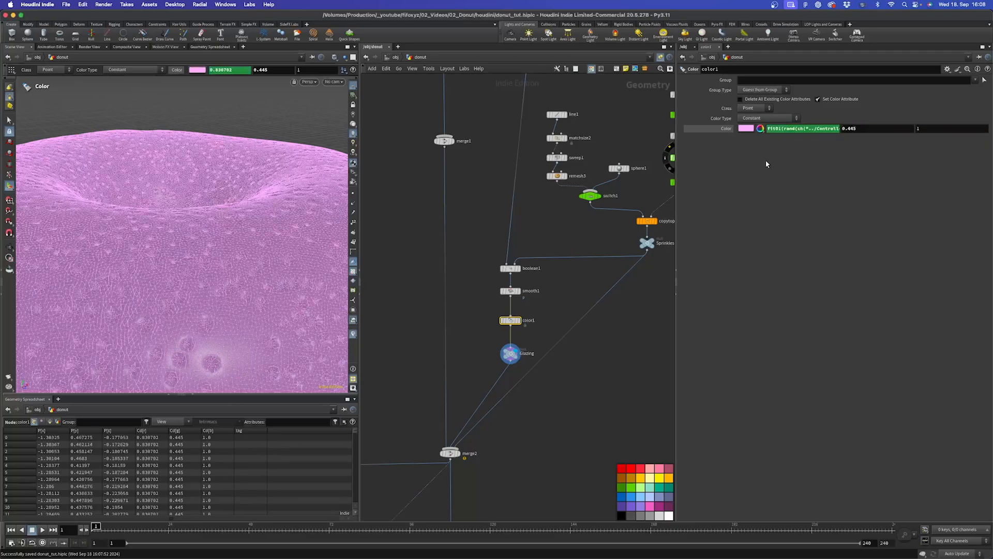
# Set the green value of color1's Color to fit01(rand(ch("../Controller/Seed")+123),0,1).
pyautogui.doubleClick(861, 127)
pyautogui.press('super+v')
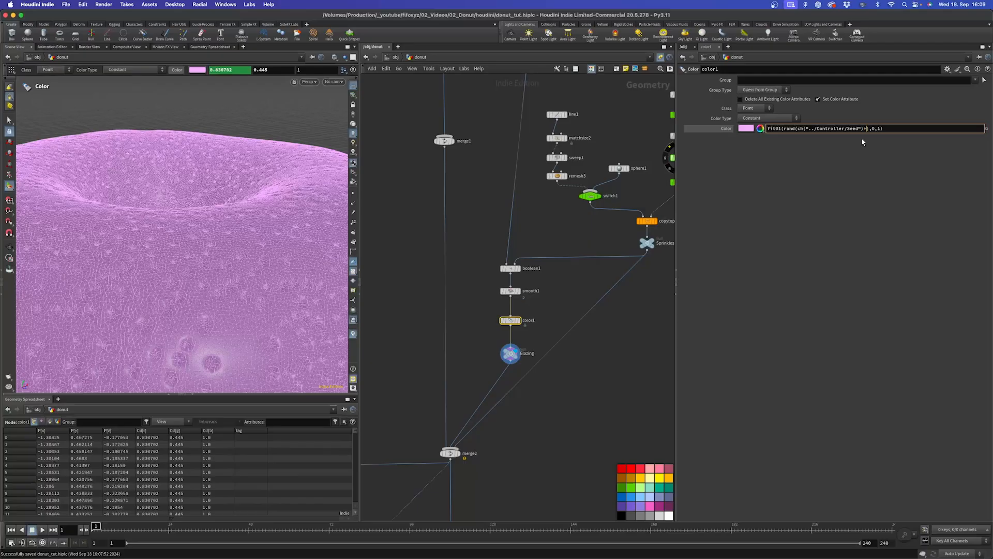
pyautogui.write('+123')
pyautogui.press('Return')
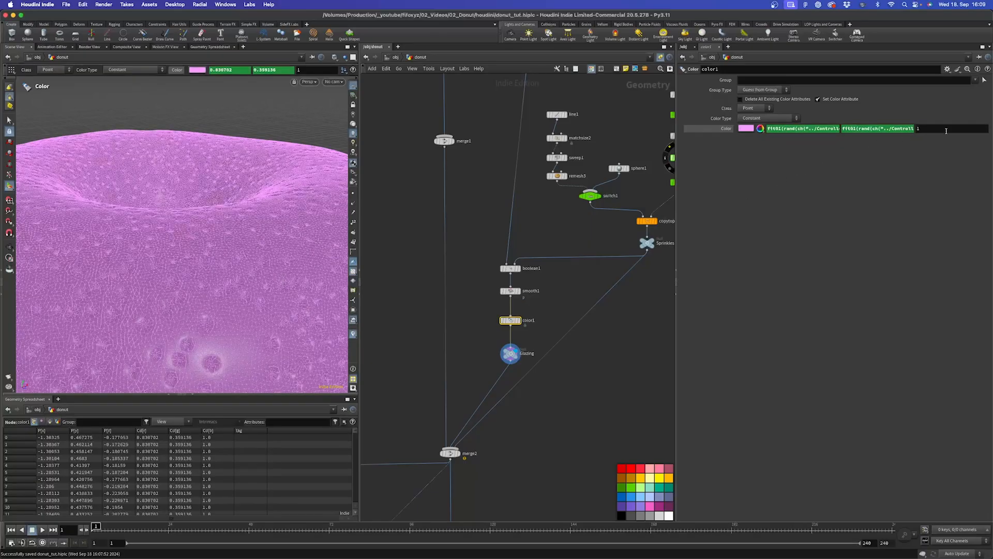
# Enter fit01(rand(ch("../Controller/Seed")+786),0,1) for the blue value of color1's Color.
pyautogui.click(724, 129)
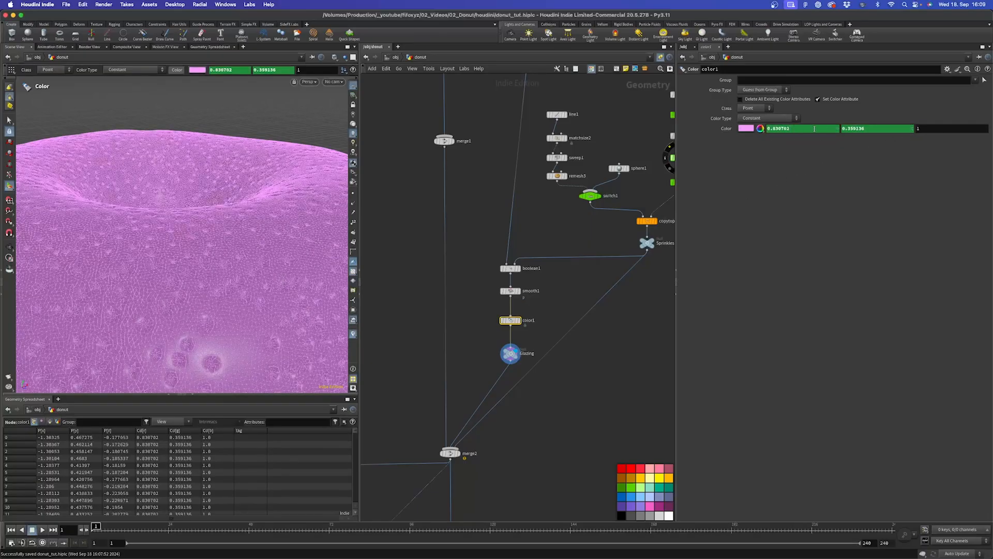
pyautogui.click(930, 129)
pyautogui.press('super+v')
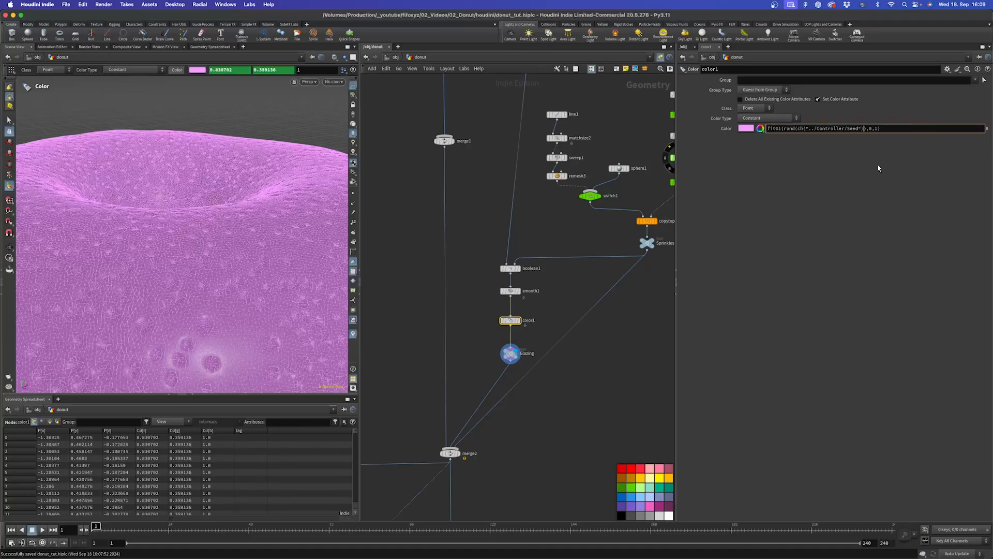
pyautogui.write('+')
pyautogui.write('786')
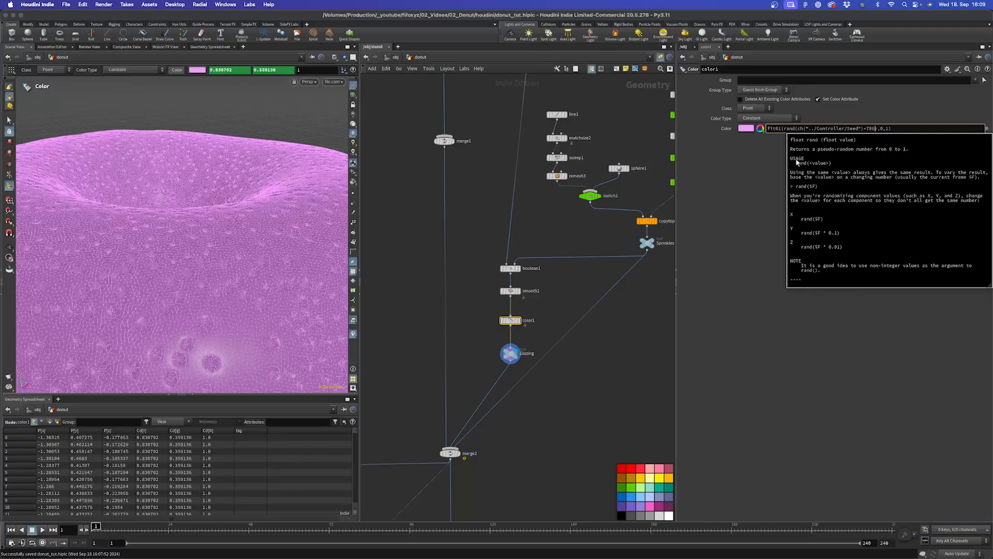
# Simplify color1's blue expression to rand(ch("../Controller/Seed")+786) by removing the fit01 wrapper and its range.
pyautogui.click(880, 128)
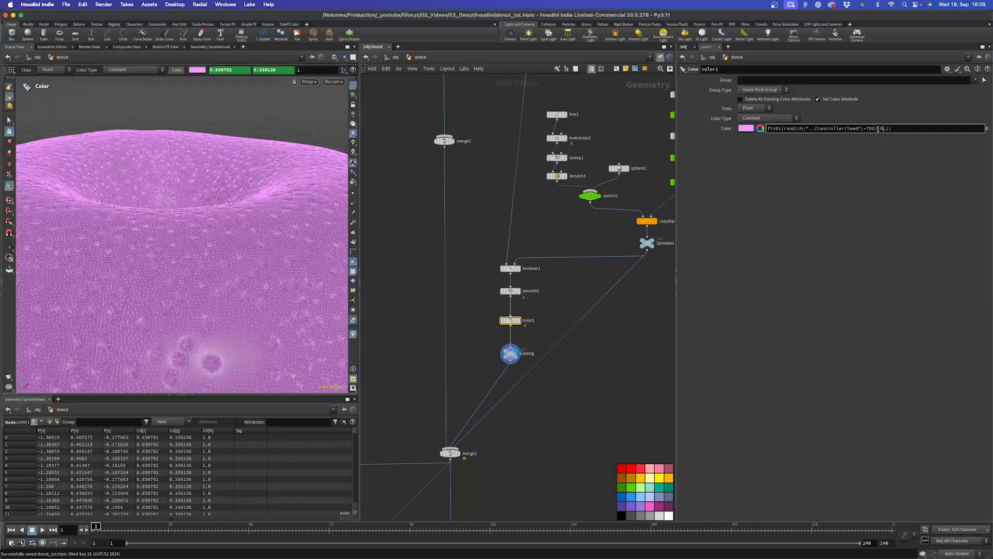
pyautogui.moveTo(877, 128); pyautogui.dragTo(904, 126)
pyautogui.click(787, 129)
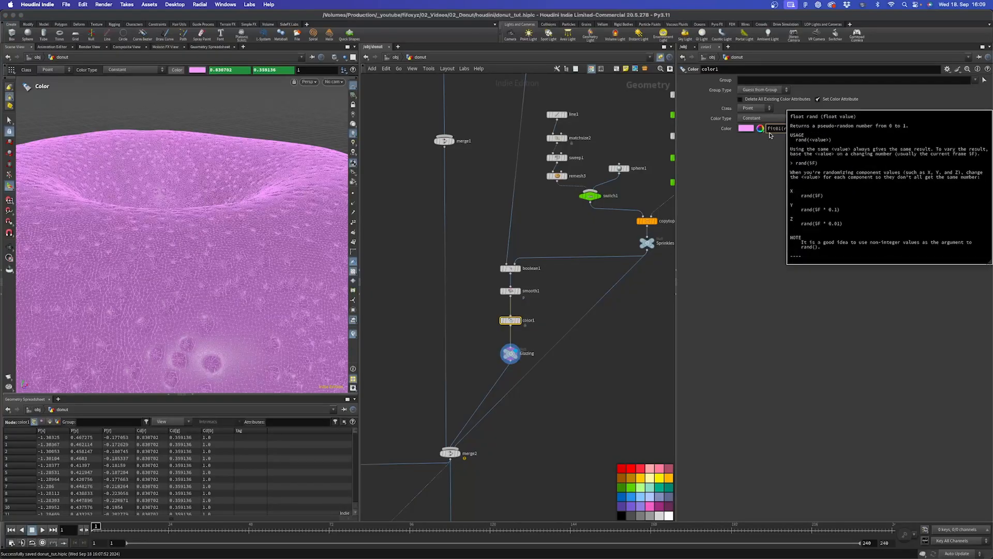
pyautogui.press('BackSpace')
pyautogui.press('BackSpace')
pyautogui.press('BackSpace')
pyautogui.press('BackSpace')
pyautogui.press('BackSpace')
pyautogui.press('BackSpace')
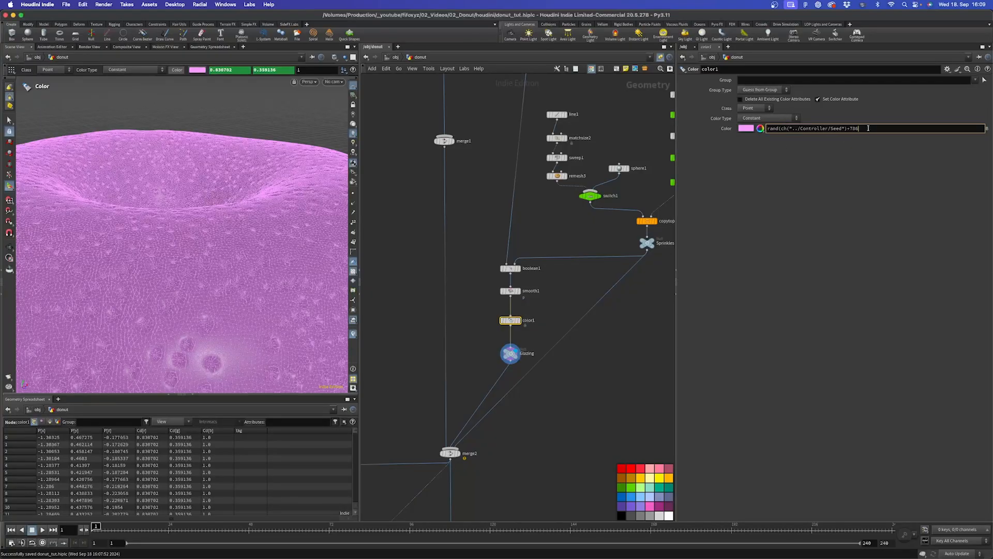
pyautogui.press('Return')
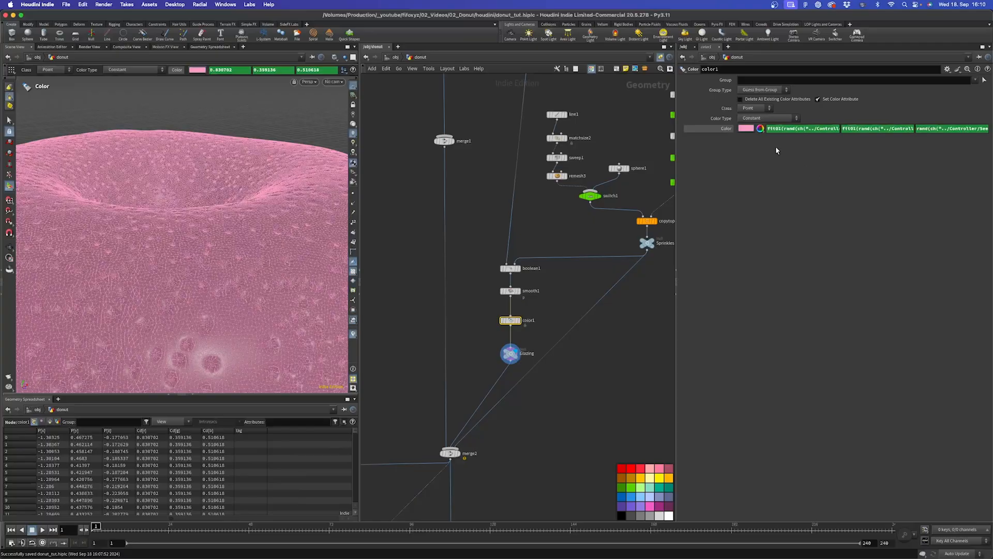
# Compare the expressions and evaluated values of color1's Color parameter.
pyautogui.moveTo(950, 128); pyautogui.dragTo(857, 130)
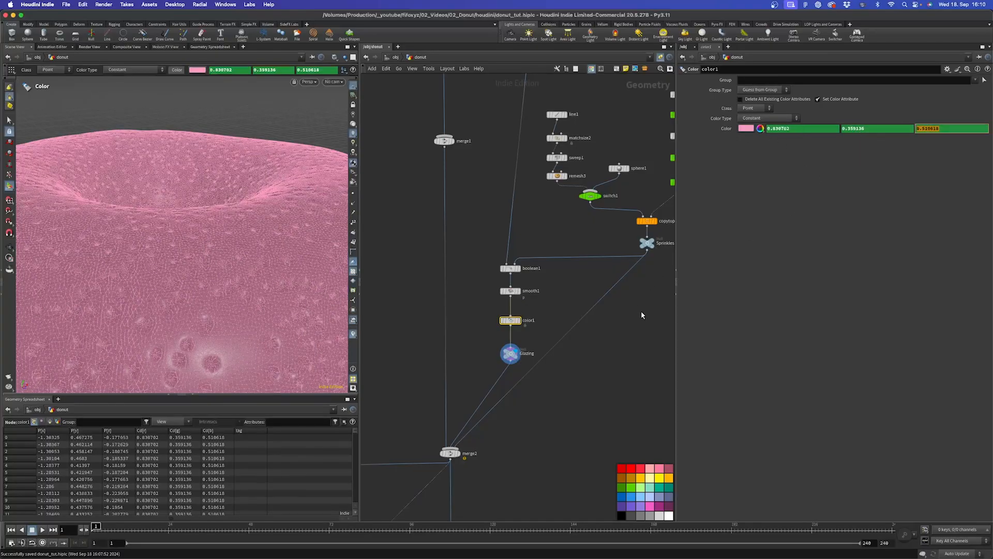
pyautogui.click(803, 220)
pyautogui.click(723, 130)
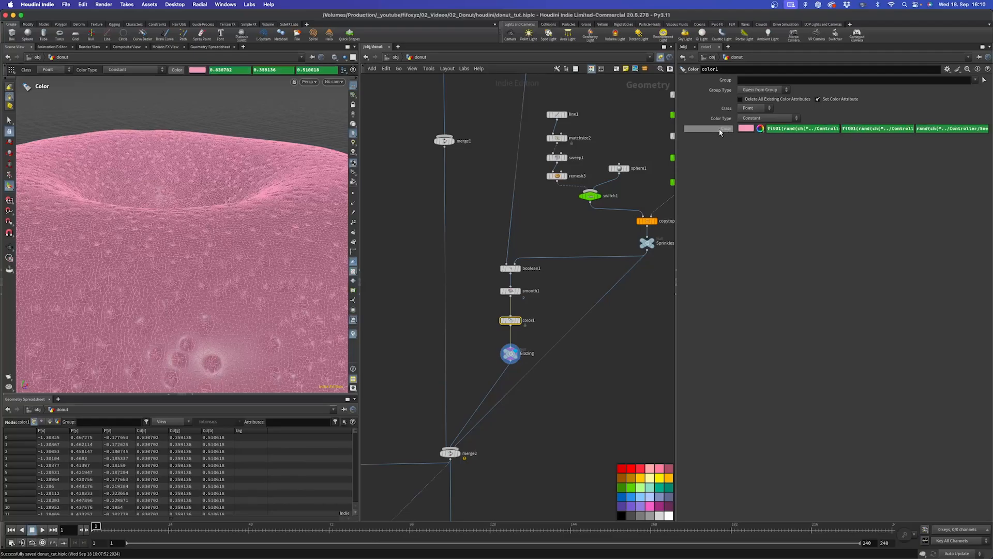
pyautogui.click(720, 131)
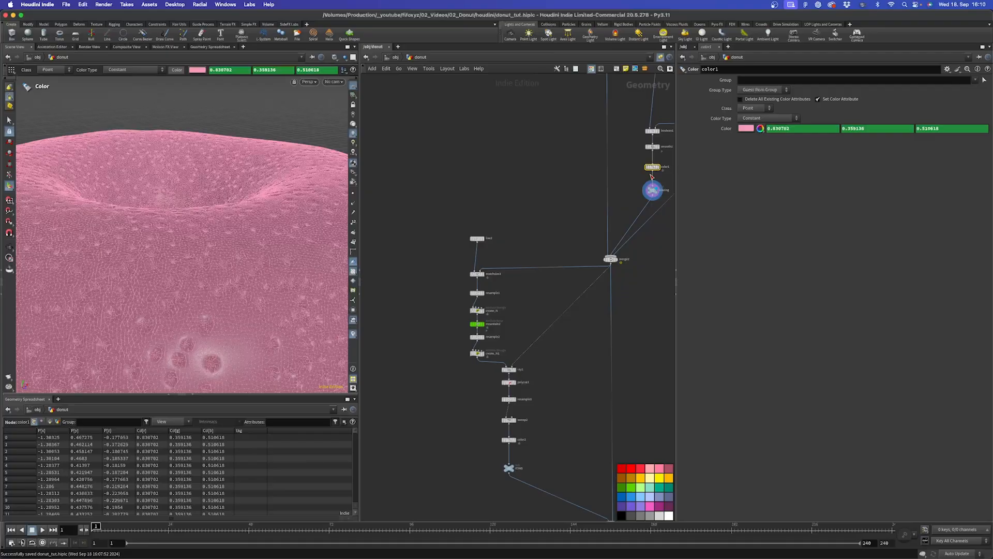
# Replace color2 in the icing branch with a copy of color1 placed between sweep2 and ICING.
pyautogui.moveTo(653, 171)
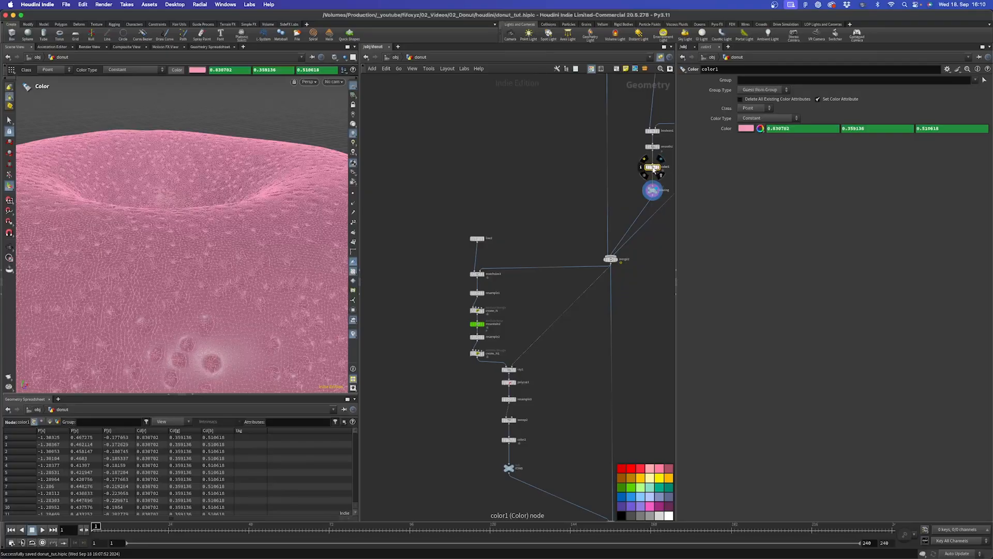
pyautogui.keyDown('alt'); pyautogui.moveTo(652, 168); pyautogui.dragTo(503, 459); pyautogui.keyUp('alt')
pyautogui.scroll(3, 503, 459)
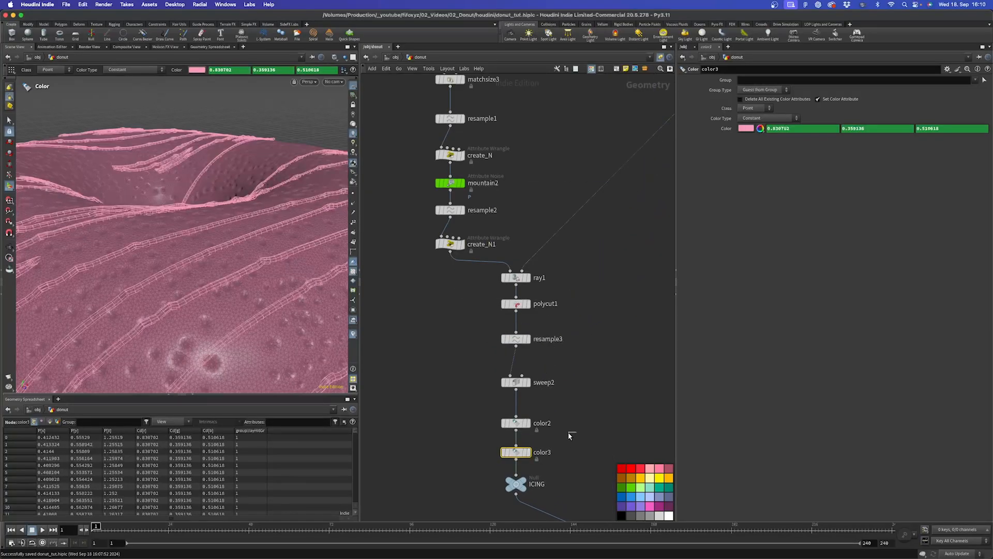
pyautogui.click(522, 424)
pyautogui.press('Delete')
pyautogui.click(518, 452)
pyautogui.moveTo(518, 452); pyautogui.dragTo(517, 438)
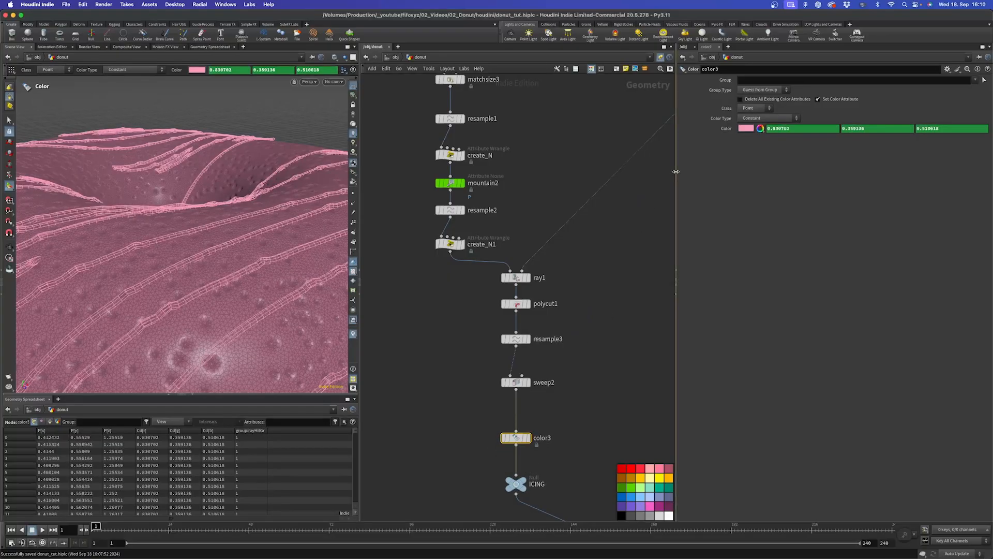
# Change color3's red expression to fit01(rand(ch("../Controller/Seed")+756),0,1).
pyautogui.click(725, 129)
pyautogui.click(829, 131)
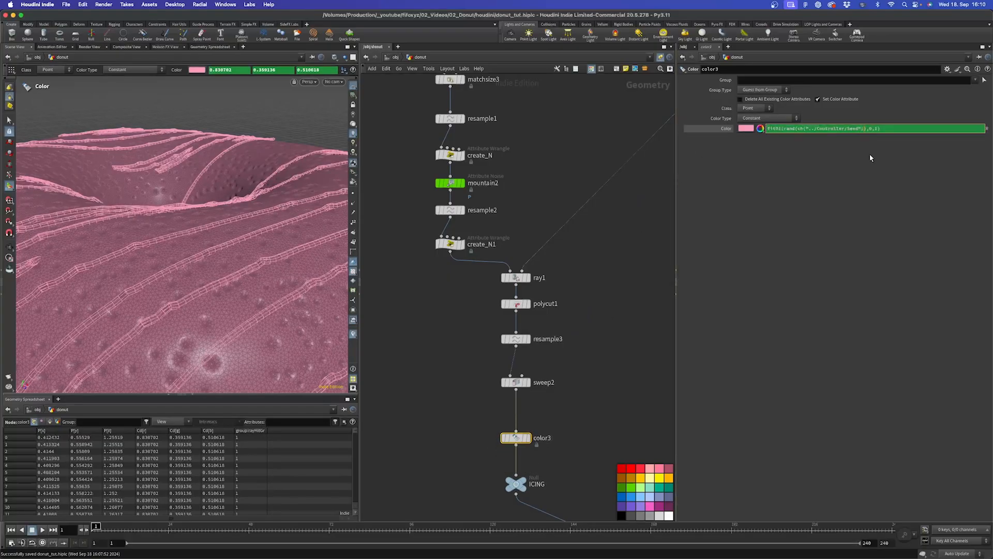
pyautogui.write('+756')
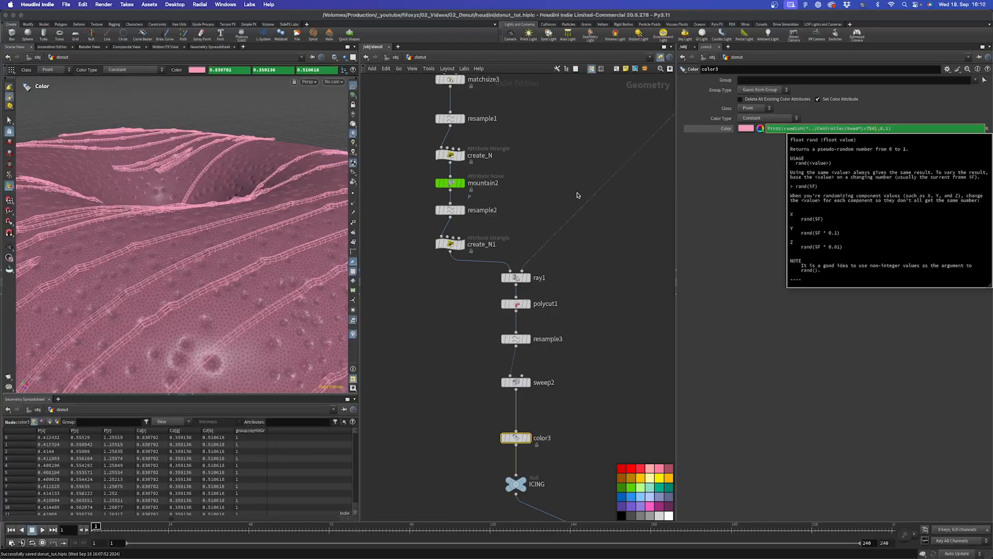
pyautogui.press('Return')
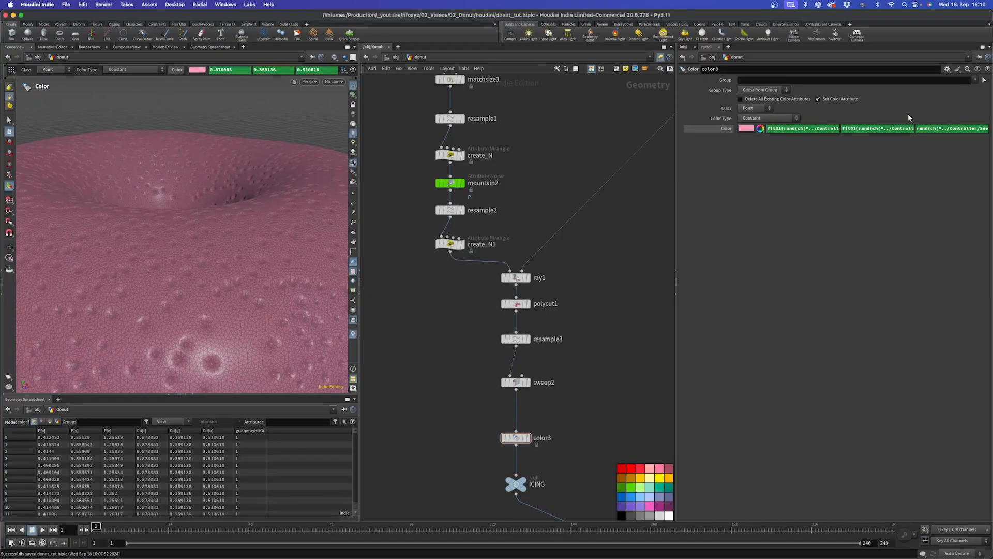
# Change the numbers added to the Seed in color3's green and blue expressions to vary the icing colour from the glazing.
pyautogui.click(906, 130)
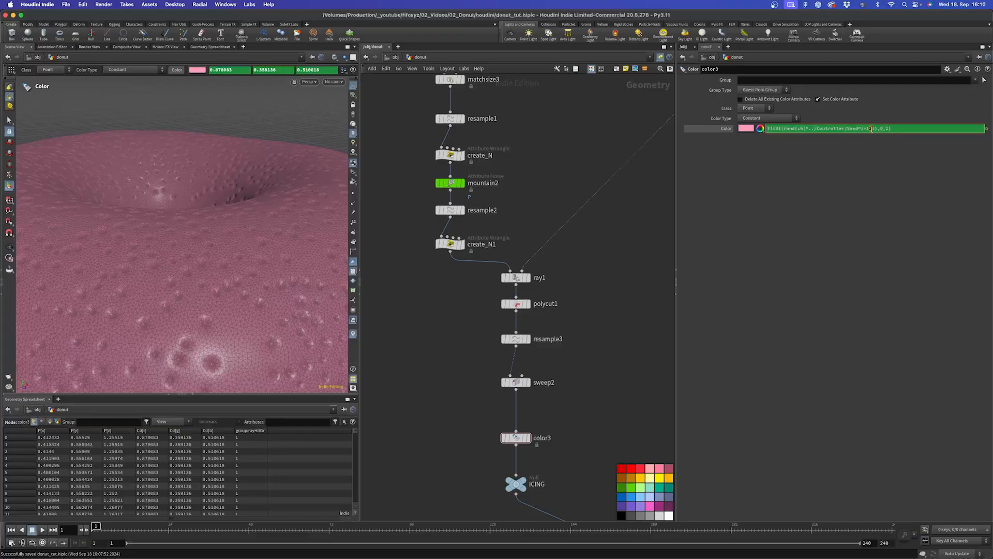
pyautogui.write('4')
pyautogui.press('Return')
pyautogui.click(961, 129)
pyautogui.write('23')
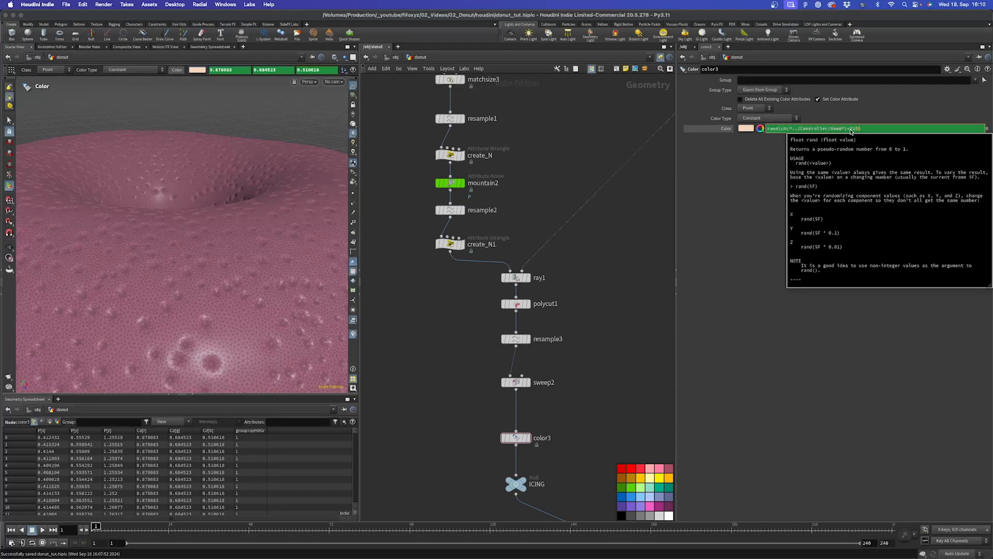
pyautogui.press('Return')
# Mark color3 in the icing branch green as a seed-linked node.
pyautogui.scroll(-5, 622, 320)
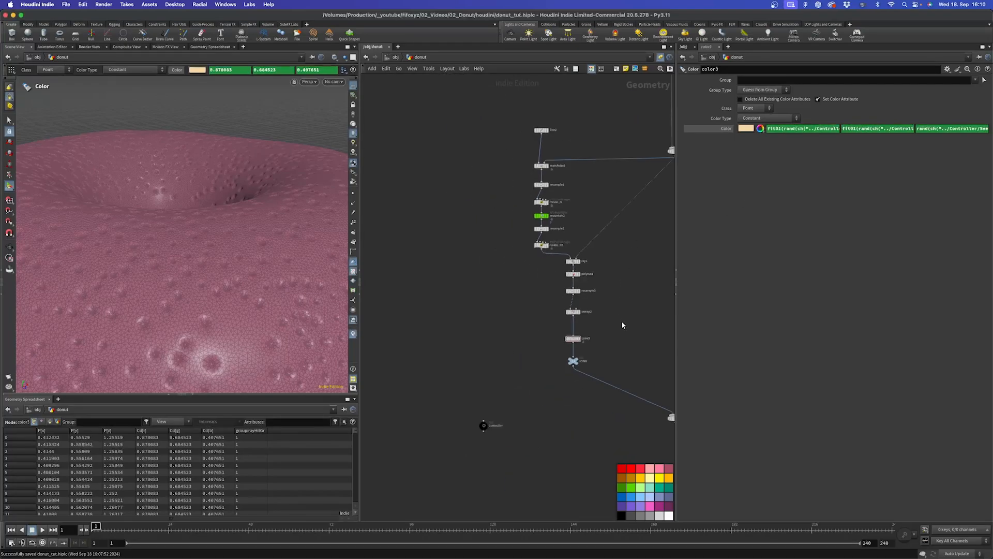
pyautogui.scroll(4, 546, 288)
pyautogui.scroll(-4, 547, 310)
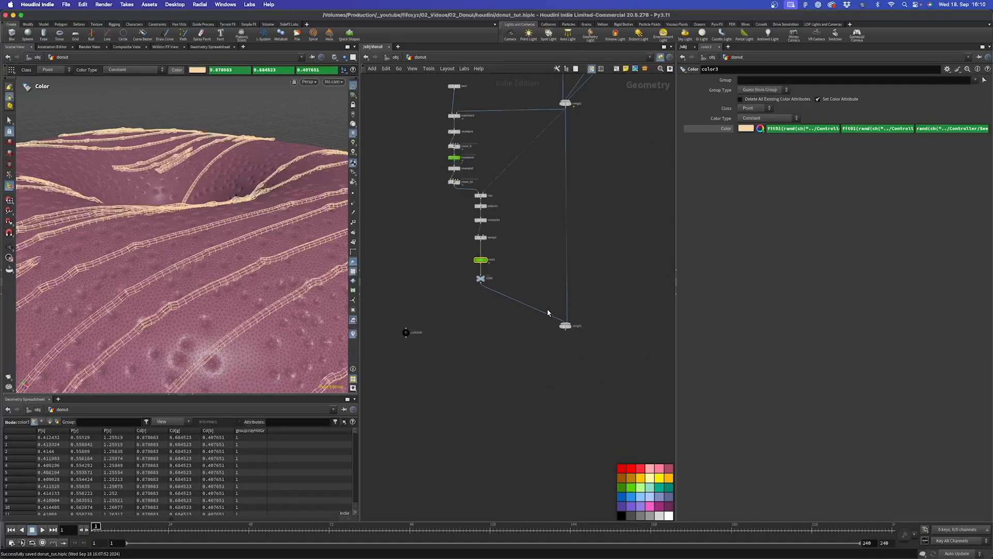
# Mark color1 in the glazing branch green as a seed-linked node.
pyautogui.scroll(2, 548, 238)
pyautogui.moveTo(546, 159); pyautogui.dragTo(552, 252, button='middle')
pyautogui.scroll(3, 594, 98)
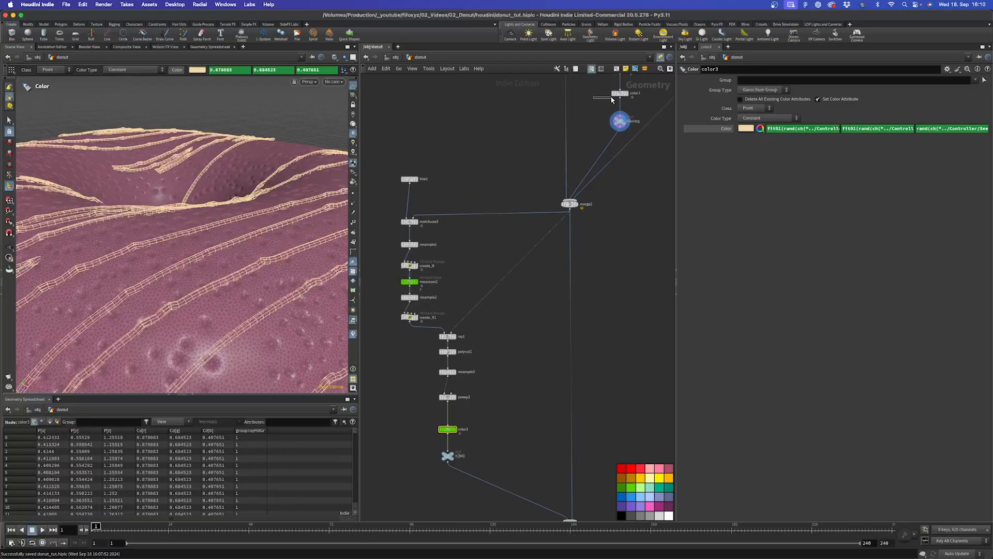
pyautogui.click(619, 93)
# Display the merge3 result and frame the whole donut in the viewport.
pyautogui.moveTo(621, 489); pyautogui.dragTo(633, 310, button='middle')
pyautogui.scroll(-2, 623, 313)
pyautogui.click(596, 338)
pyautogui.click(588, 340)
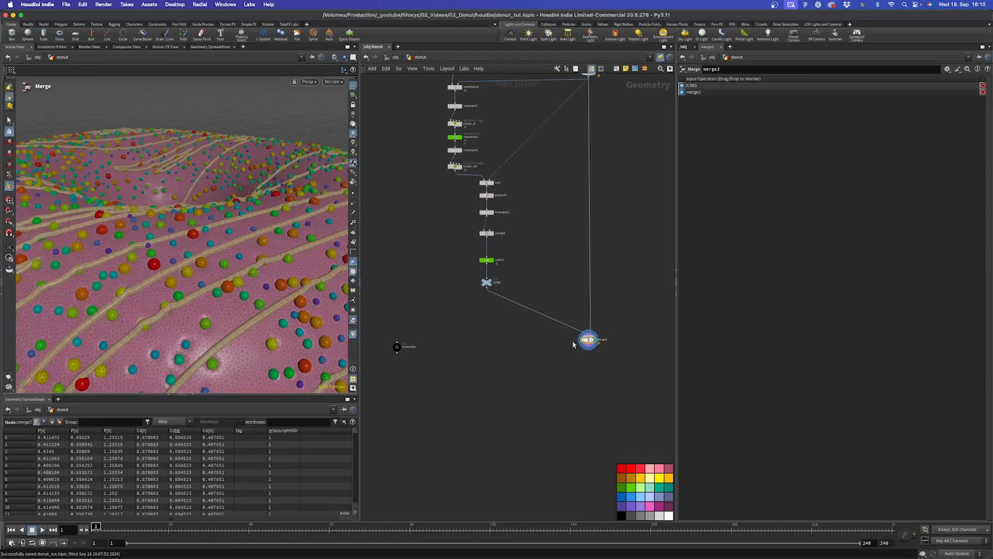
pyautogui.keyDown('alt'); pyautogui.moveTo(235, 203); pyautogui.dragTo(172, 266, button='right'); pyautogui.keyUp('alt')
pyautogui.moveTo(172, 265); pyautogui.dragTo(192, 242)
pyautogui.moveTo(192, 243)
pyautogui.keyDown('alt'); pyautogui.mouseDown(button='right')
pyautogui.moveTo(244, 224)
pyautogui.moveTo(215, 224)
pyautogui.moveTo(208, 250)
pyautogui.mouseUp(button='right'); pyautogui.keyUp('alt')
pyautogui.moveTo(186, 213)
pyautogui.mouseDown()
pyautogui.moveTo(182, 240)
pyautogui.moveTo(196, 224)
pyautogui.mouseUp()
# Try the Controller's Seed at 795, 1484, 583 and 4523 to compare donut variations.
pyautogui.moveTo(429, 322); pyautogui.dragTo(388, 365)
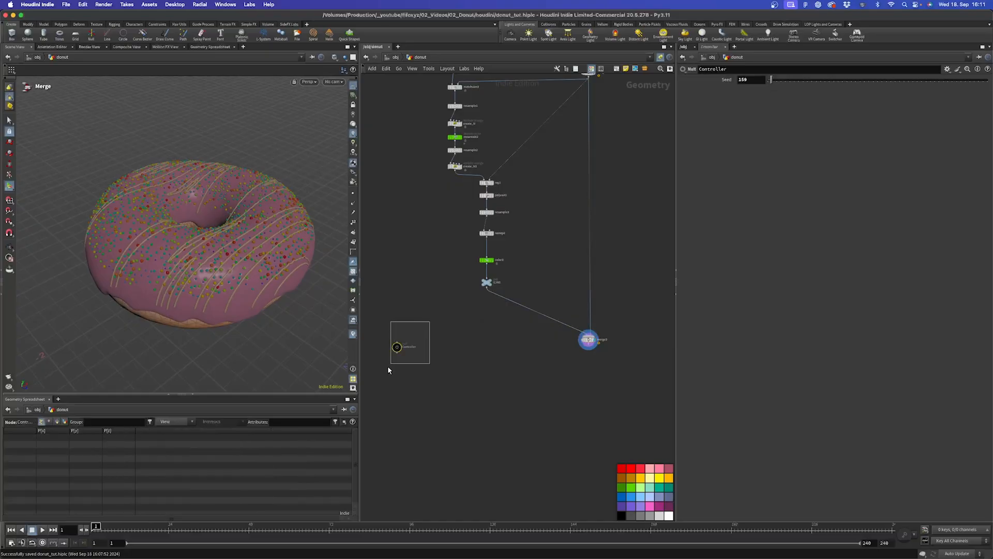
pyautogui.moveTo(771, 80); pyautogui.dragTo(786, 81)
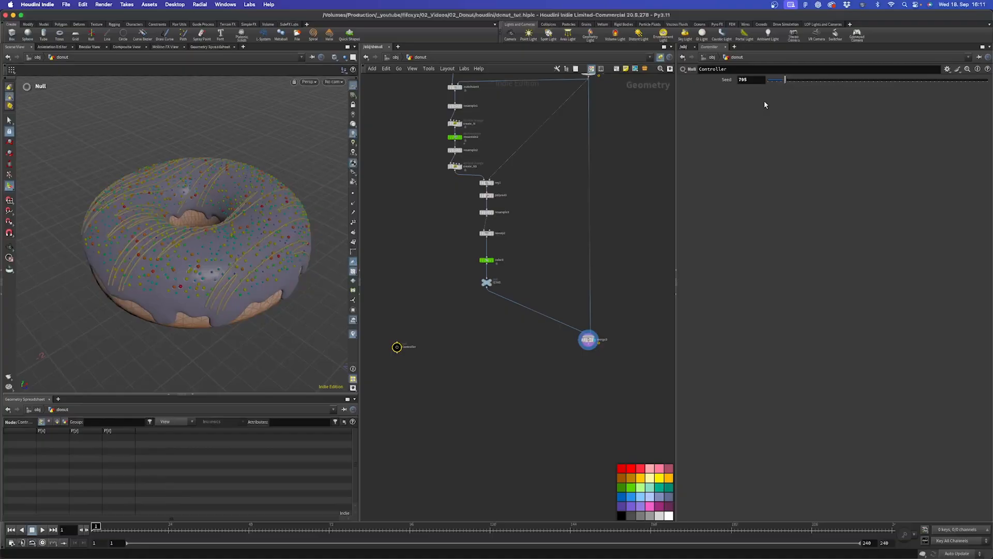
pyautogui.moveTo(815, 79); pyautogui.dragTo(801, 81)
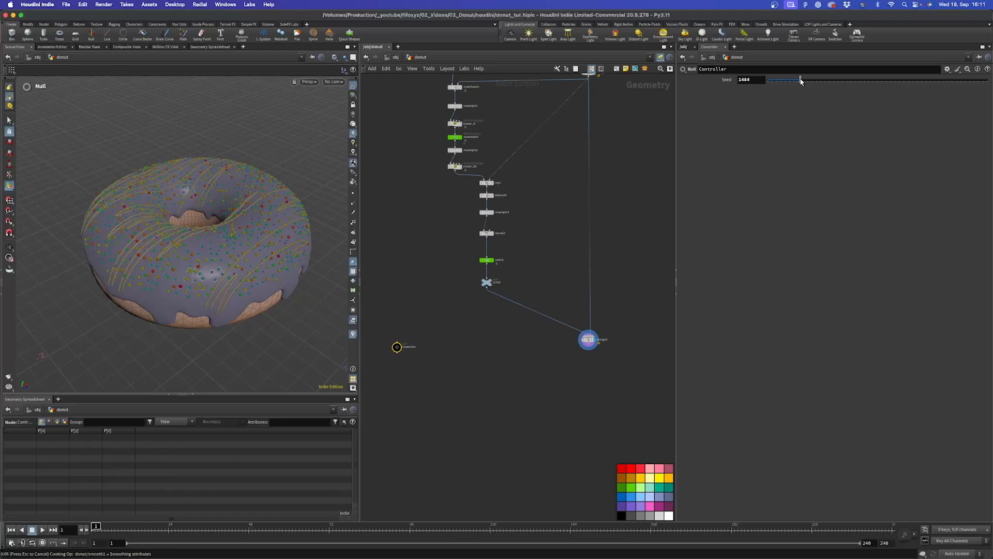
pyautogui.moveTo(801, 82); pyautogui.dragTo(782, 82)
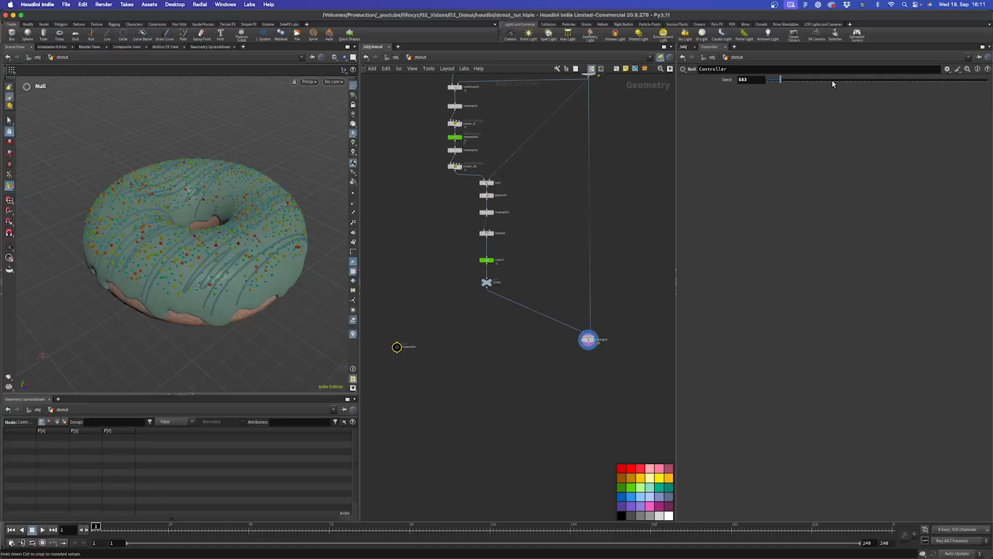
pyautogui.click(867, 79)
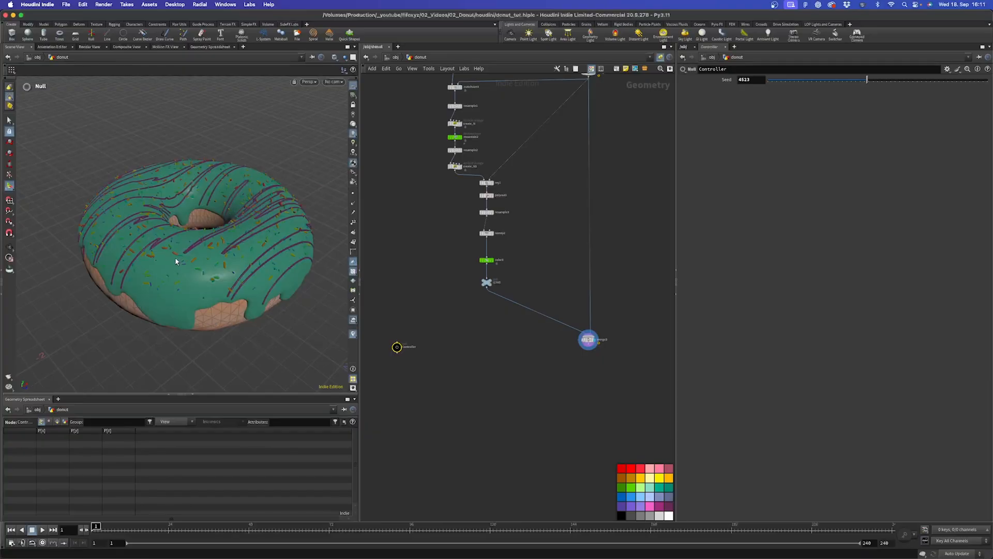
# Examine the donut's glazing, sprinkles and icing up close and from several angles.
pyautogui.press('Escape')
pyautogui.moveTo(183, 239); pyautogui.dragTo(166, 228)
pyautogui.moveTo(166, 228); pyautogui.dragTo(204, 198, button='right')
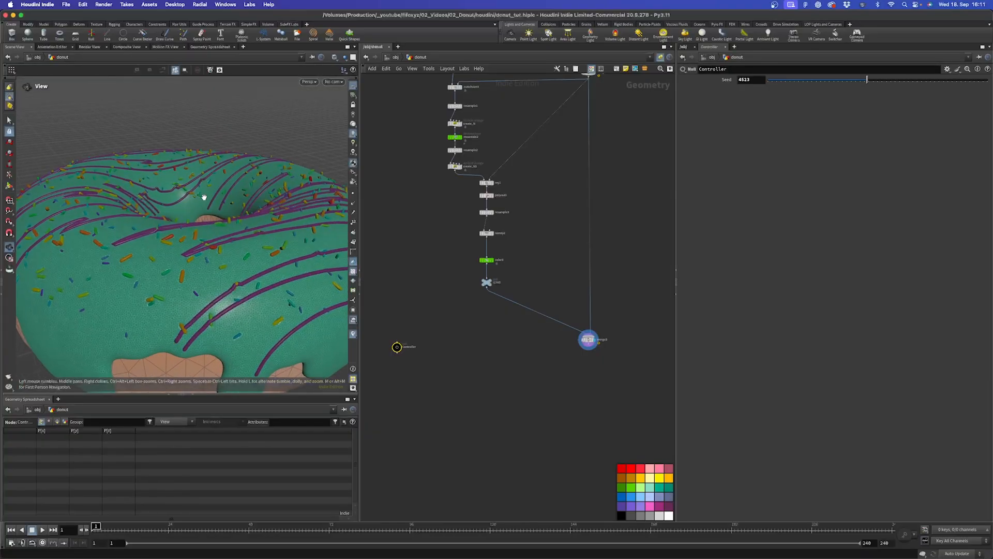
pyautogui.moveTo(202, 199); pyautogui.dragTo(147, 216)
pyautogui.moveTo(157, 200); pyautogui.dragTo(214, 271, button='middle')
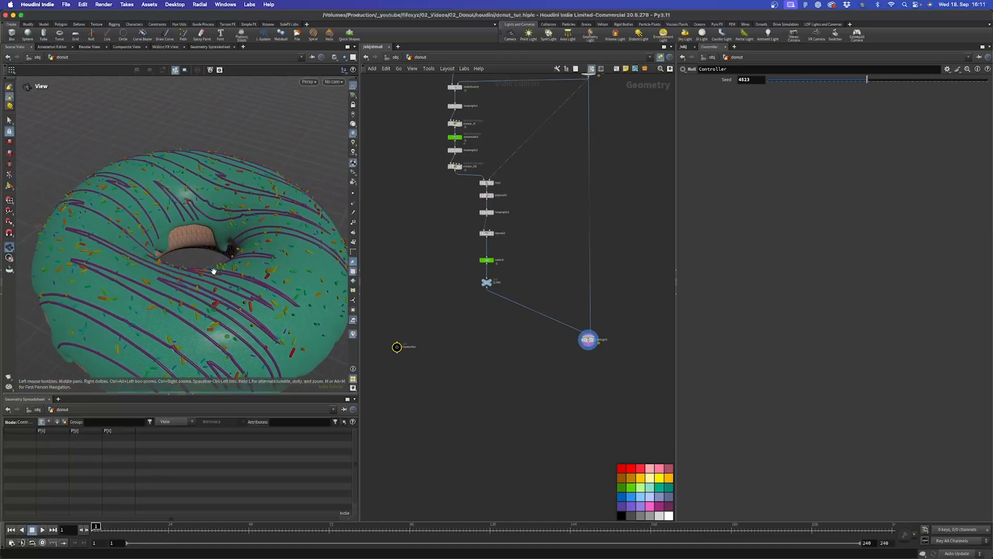
pyautogui.moveTo(215, 267); pyautogui.dragTo(209, 266)
pyautogui.moveTo(209, 266); pyautogui.dragTo(234, 264, button='right')
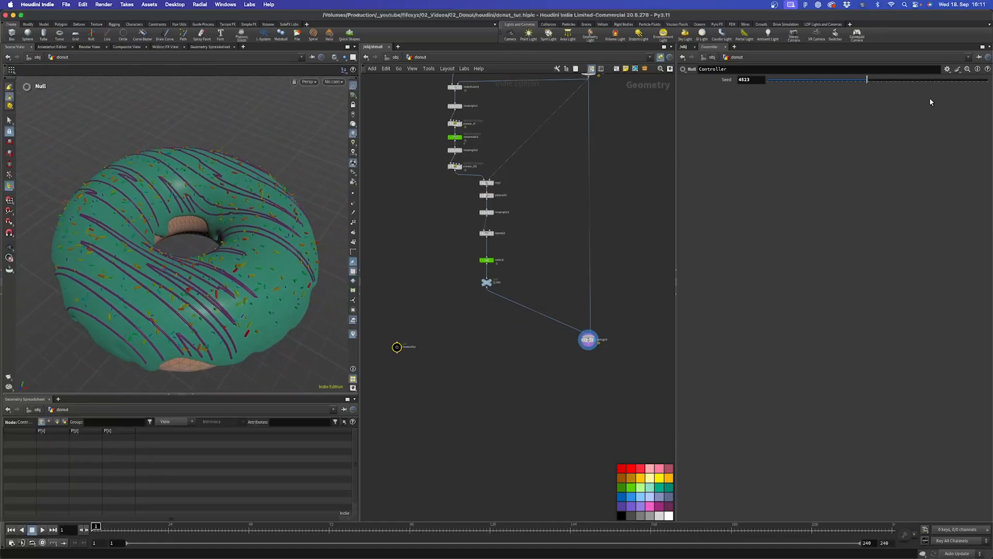
# Set the Controller's Seed to 5954 and inspect the resulting donut from several sides.
pyautogui.moveTo(923, 79); pyautogui.dragTo(899, 80)
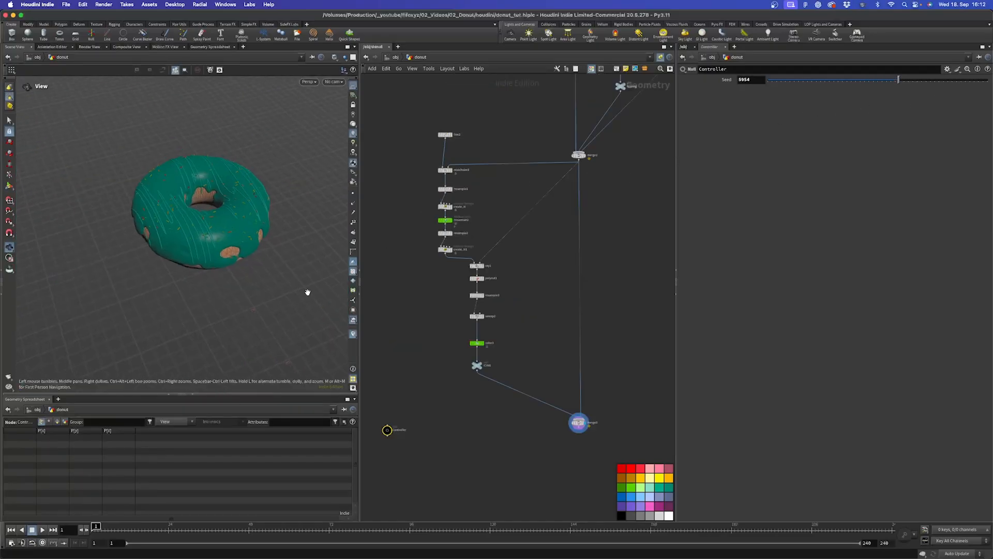
pyautogui.moveTo(282, 259)
pyautogui.mouseDown()
pyautogui.moveTo(288, 271)
pyautogui.moveTo(253, 268)
pyautogui.moveTo(279, 264)
pyautogui.mouseUp()
pyautogui.moveTo(280, 265); pyautogui.dragTo(231, 266, button='middle')
pyautogui.moveTo(231, 266); pyautogui.dragTo(197, 264)
pyautogui.moveTo(197, 265); pyautogui.dragTo(184, 224, button='right')
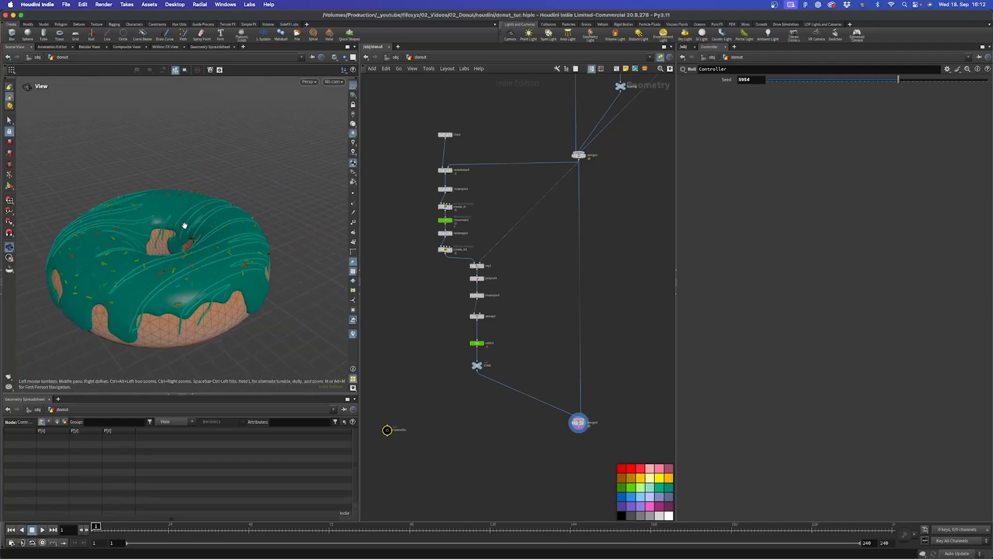
pyautogui.moveTo(184, 224); pyautogui.dragTo(171, 242)
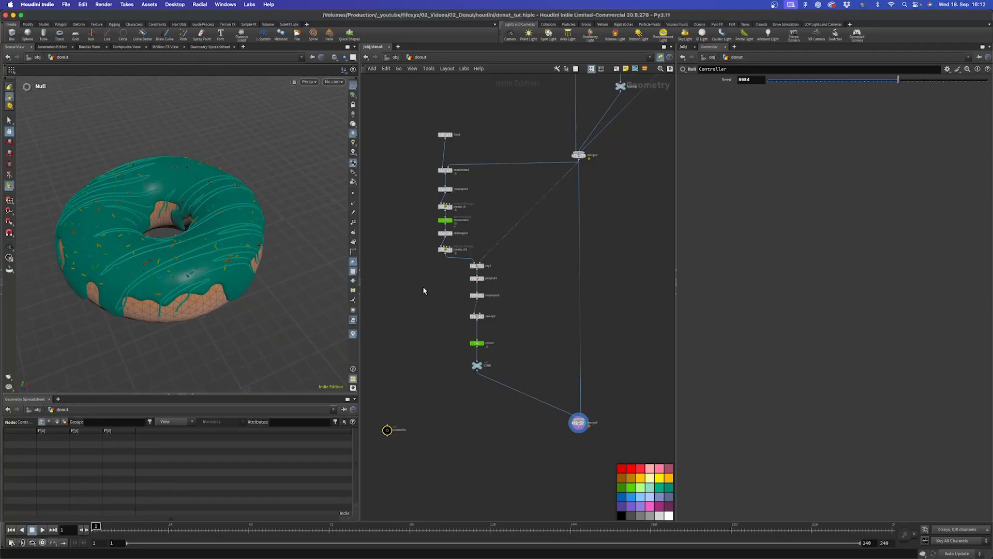
# Move the merge3 node up closer to the ICING node in the network.
pyautogui.moveTo(592, 375); pyautogui.dragTo(542, 289, button='middle')
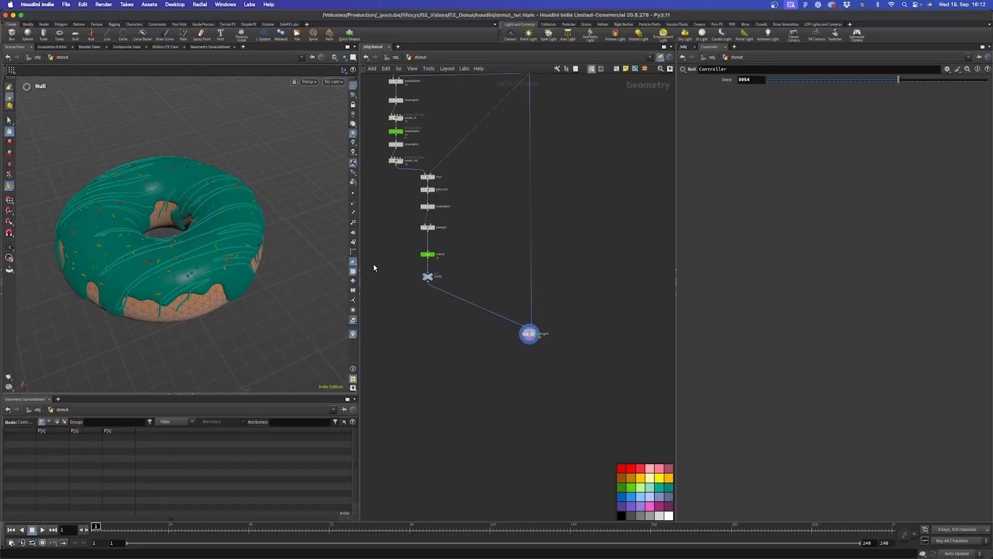
pyautogui.moveTo(187, 217); pyautogui.dragTo(166, 265)
pyautogui.moveTo(529, 334); pyautogui.dragTo(524, 302)
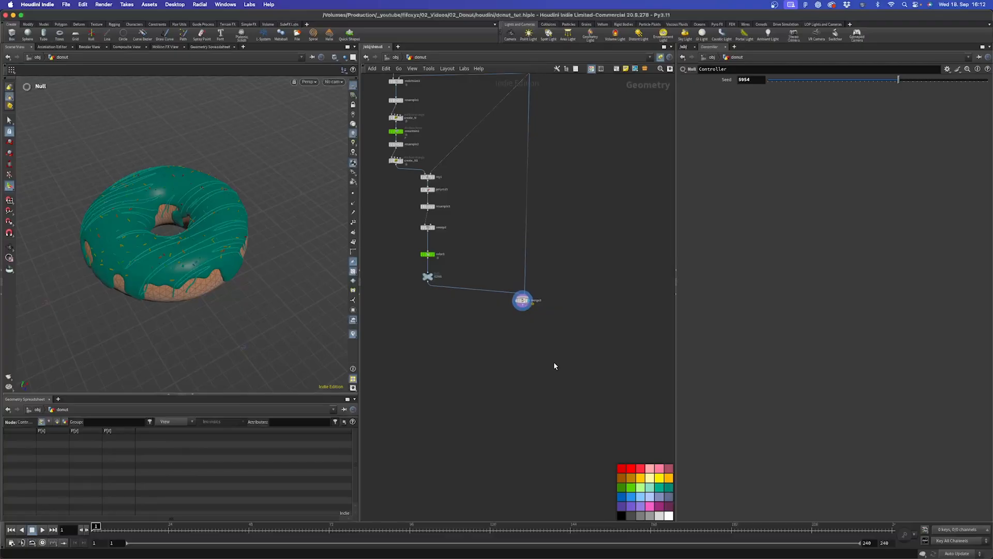
# Add a Circle node to the network beside merge3.
pyautogui.moveTo(608, 402); pyautogui.dragTo(550, 362, button='middle')
pyautogui.press('Tab')
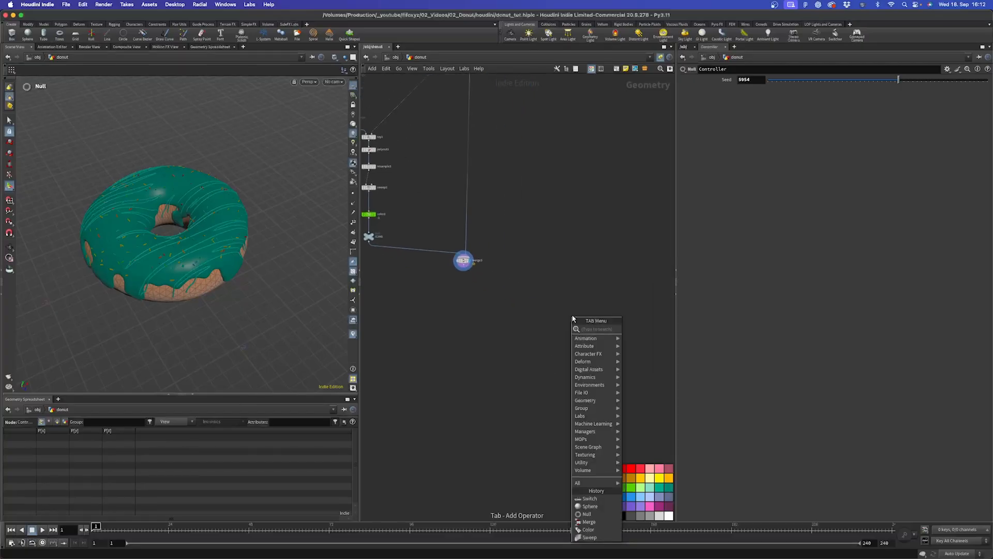
pyautogui.write('circ')
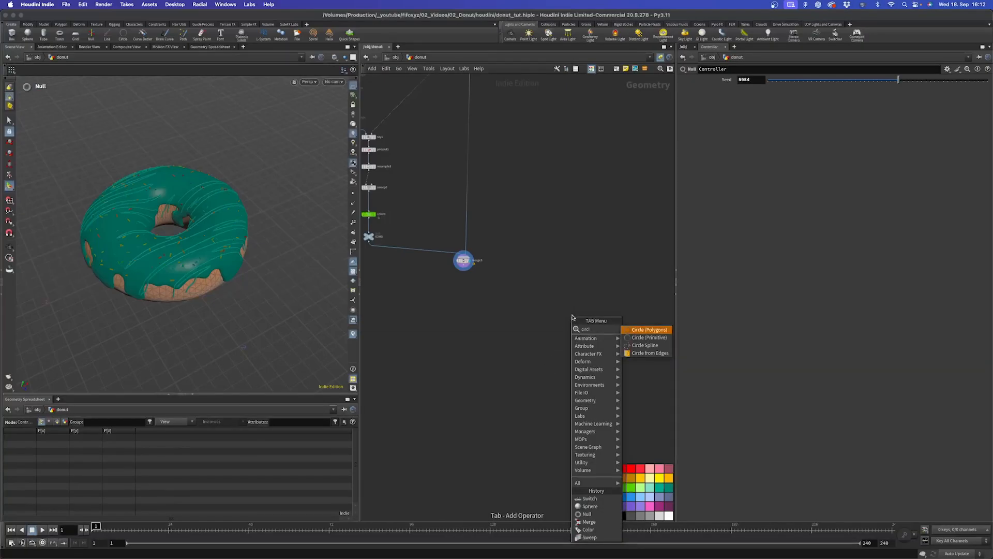
pyautogui.write('l')
pyautogui.press('Return')
pyautogui.click(570, 284)
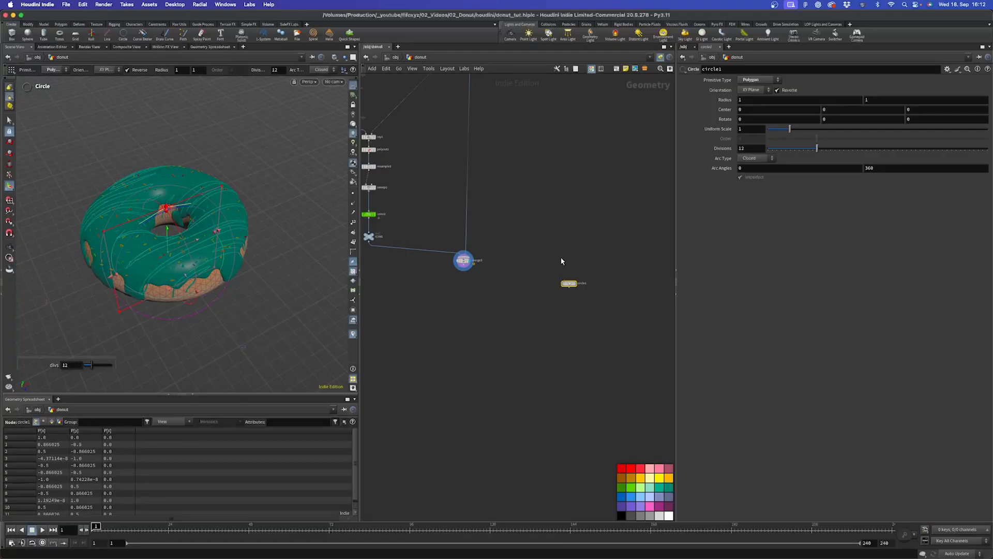
# Set circle1 to the Polygon primitive type with ZX Plane orientation and a uniform scale of 1.93.
pyautogui.click(759, 80)
pyautogui.click(755, 89)
pyautogui.click(754, 91)
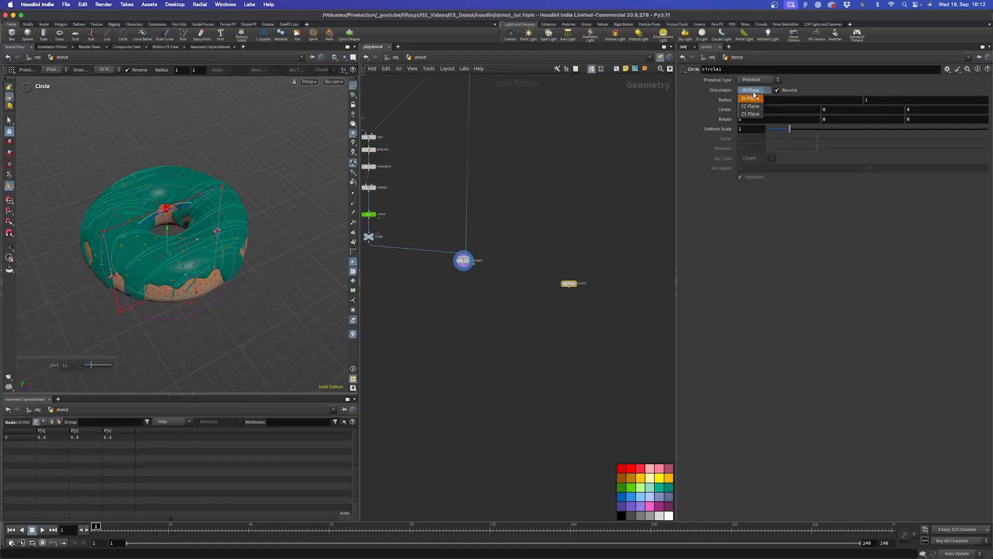
pyautogui.click(751, 106)
pyautogui.click(754, 91)
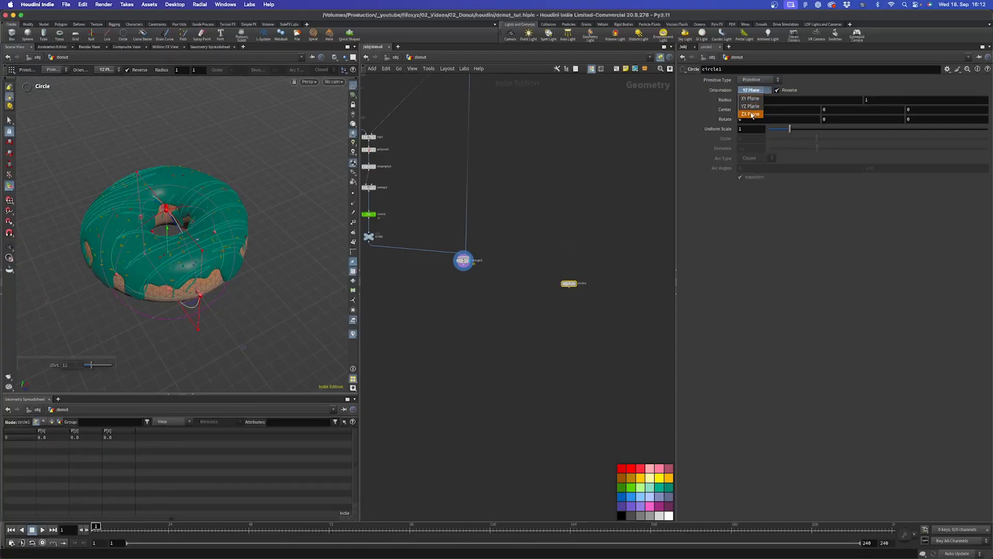
pyautogui.click(751, 111)
pyautogui.moveTo(790, 129); pyautogui.dragTo(810, 129)
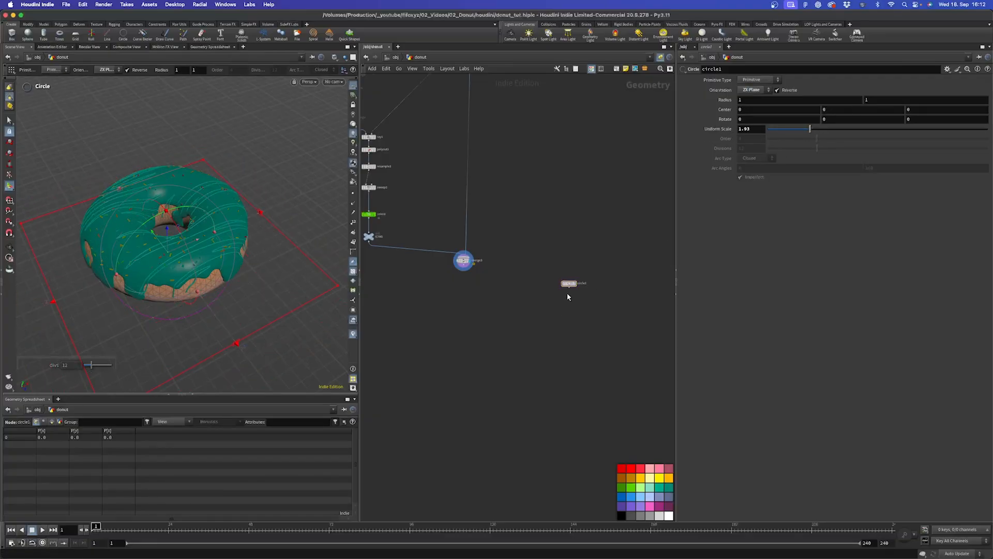
pyautogui.click(759, 80)
pyautogui.click(750, 96)
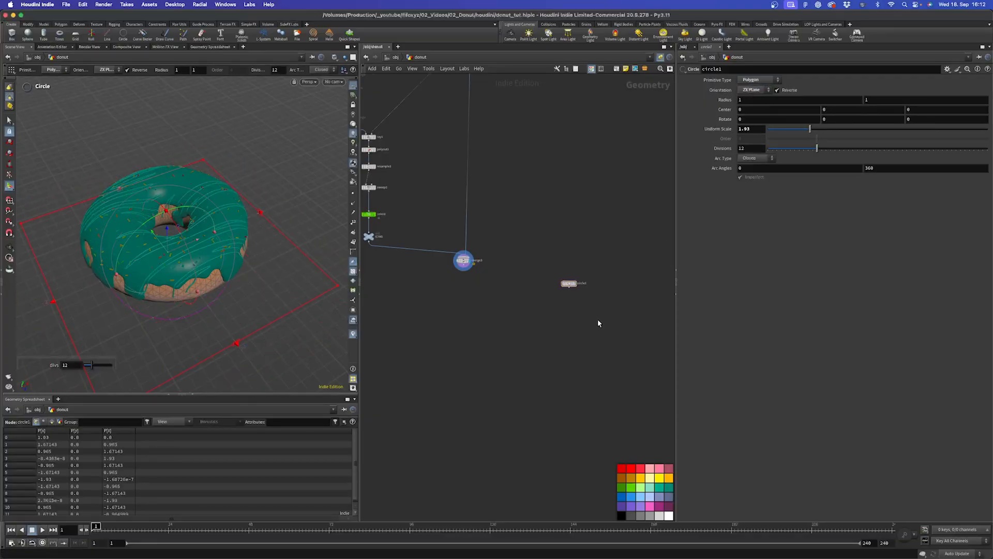
# Add a Scatter node below circle1, connected to its output, and display its points.
pyautogui.click(568, 289)
pyautogui.press('Tab')
pyautogui.write('scatter')
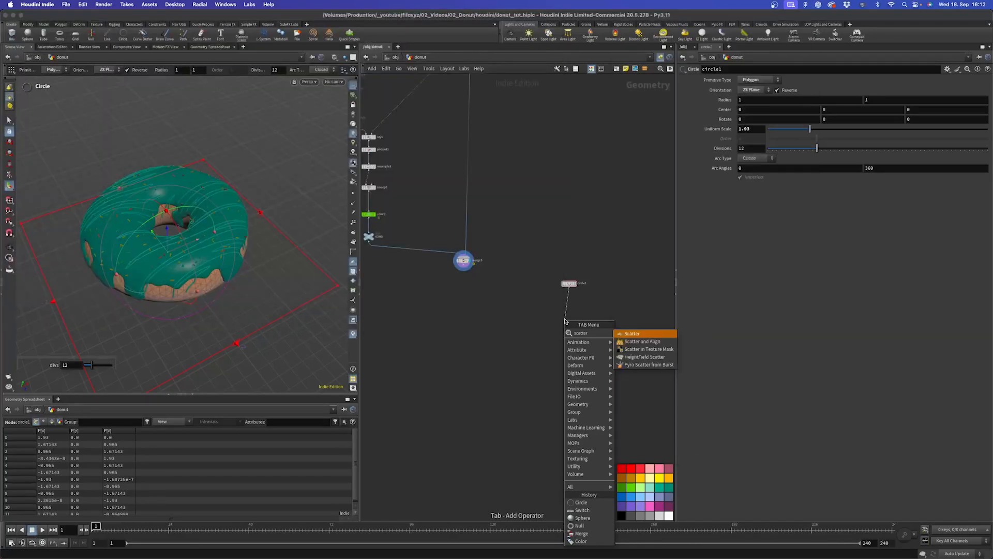
pyautogui.press('Return')
pyautogui.click(565, 319)
pyautogui.click(574, 319)
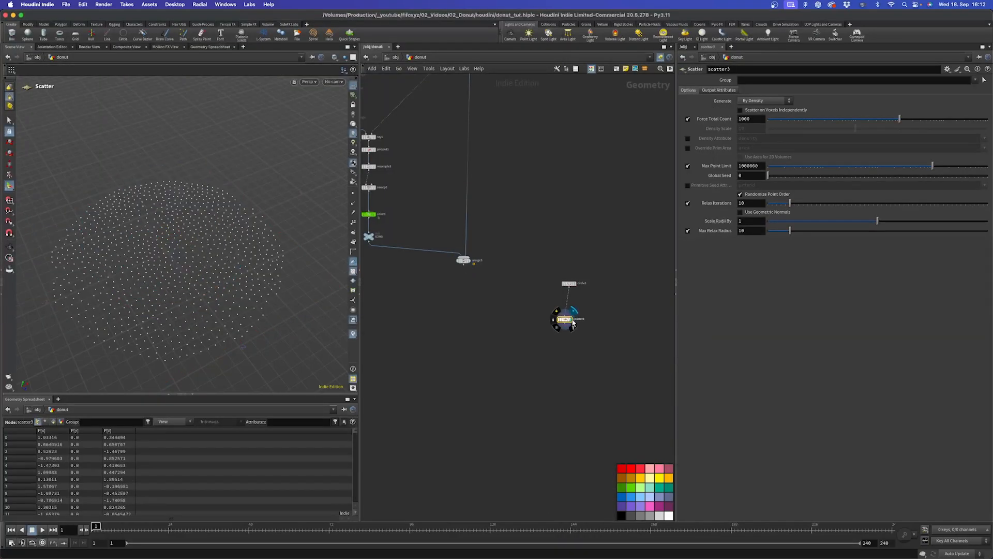
pyautogui.moveTo(568, 320); pyautogui.dragTo(569, 303)
# Set scatter3's Force Total Count to 5 and view the points across the circle.
pyautogui.moveTo(767, 120); pyautogui.dragTo(799, 120)
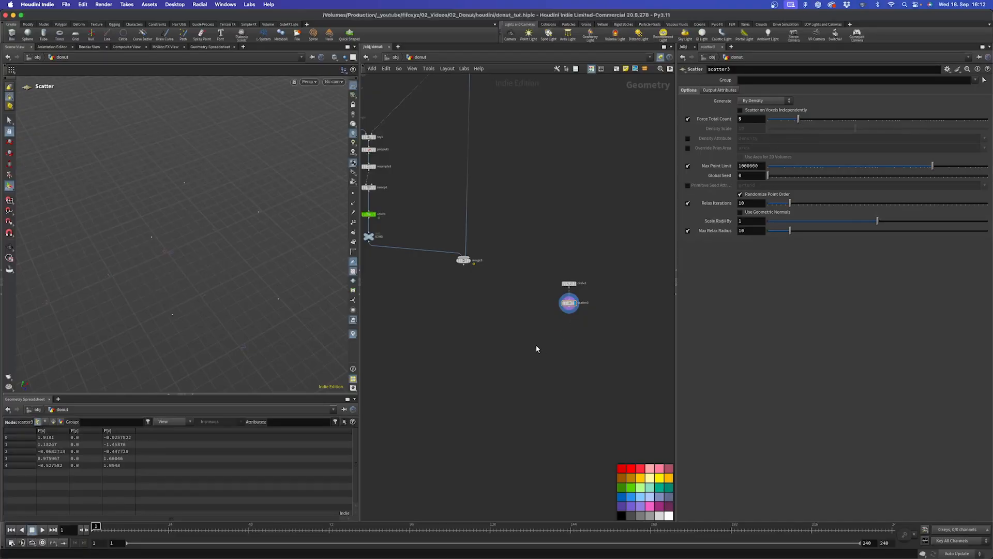
pyautogui.keyDown('alt'); pyautogui.moveTo(233, 253); pyautogui.dragTo(191, 289, button='right'); pyautogui.keyUp('alt')
pyautogui.keyDown('alt'); pyautogui.moveTo(190, 289); pyautogui.dragTo(225, 264); pyautogui.keyUp('alt')
pyautogui.keyDown('alt'); pyautogui.moveTo(226, 264); pyautogui.dragTo(254, 238, button='right'); pyautogui.keyUp('alt')
pyautogui.keyDown('alt'); pyautogui.moveTo(254, 238); pyautogui.dragTo(224, 238); pyautogui.keyUp('alt')
# Add a Copy to Points node that copies merge3's donut onto scatter3's points, and display the result.
pyautogui.press('Tab')
pyautogui.write('copy to p')
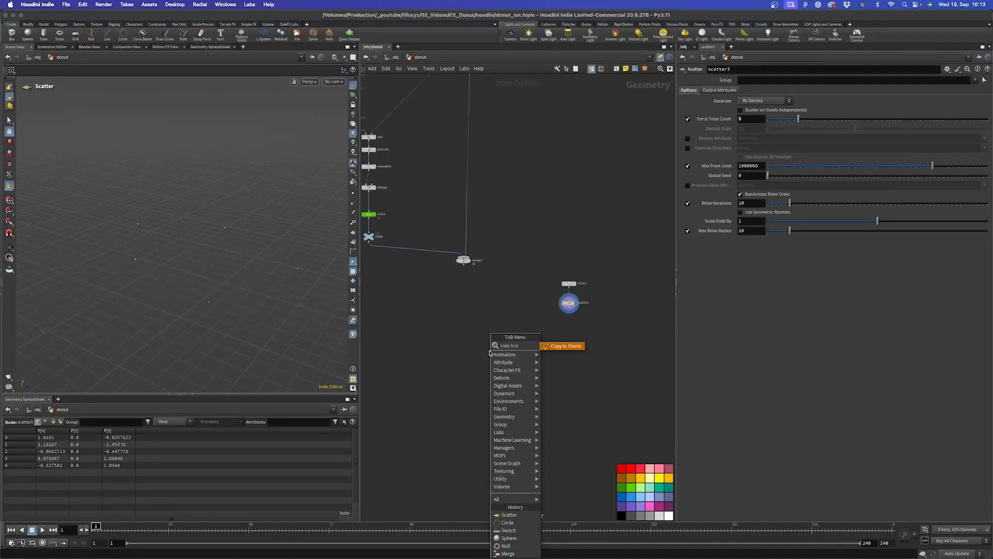
pyautogui.press('Return')
pyautogui.click(533, 362)
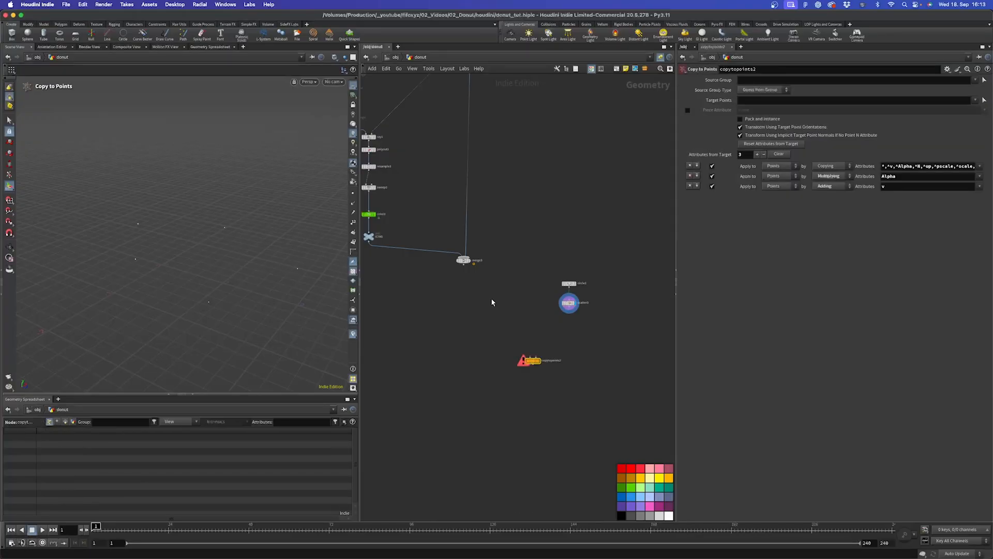
pyautogui.moveTo(464, 265); pyautogui.dragTo(569, 307)
pyautogui.click(539, 362)
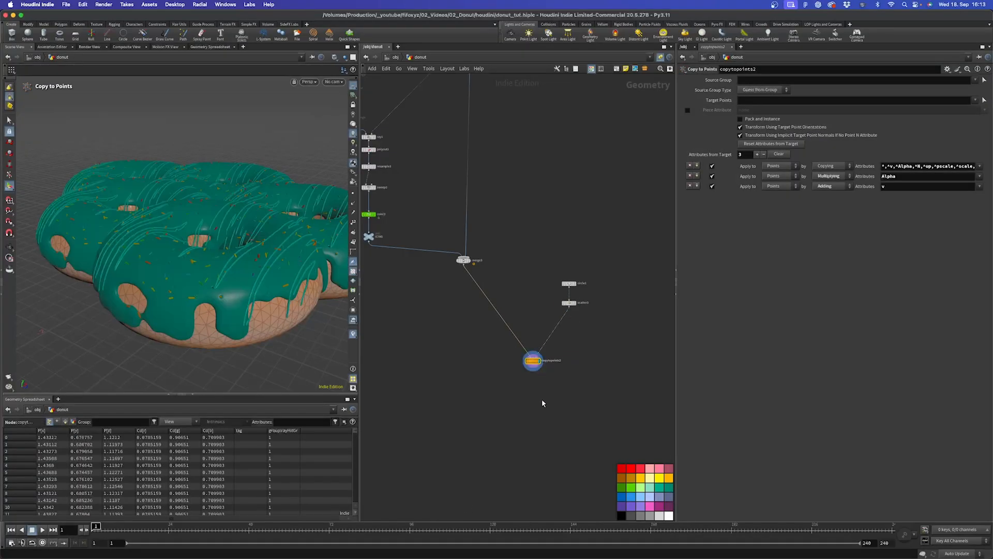
pyautogui.scroll(5, 234, 246)
pyautogui.moveTo(233, 247)
pyautogui.keyDown('alt'); pyautogui.mouseDown()
pyautogui.moveTo(173, 278)
pyautogui.moveTo(149, 270)
pyautogui.moveTo(164, 260)
pyautogui.moveTo(207, 269)
pyautogui.mouseUp(); pyautogui.keyUp('alt')
pyautogui.press('Return')
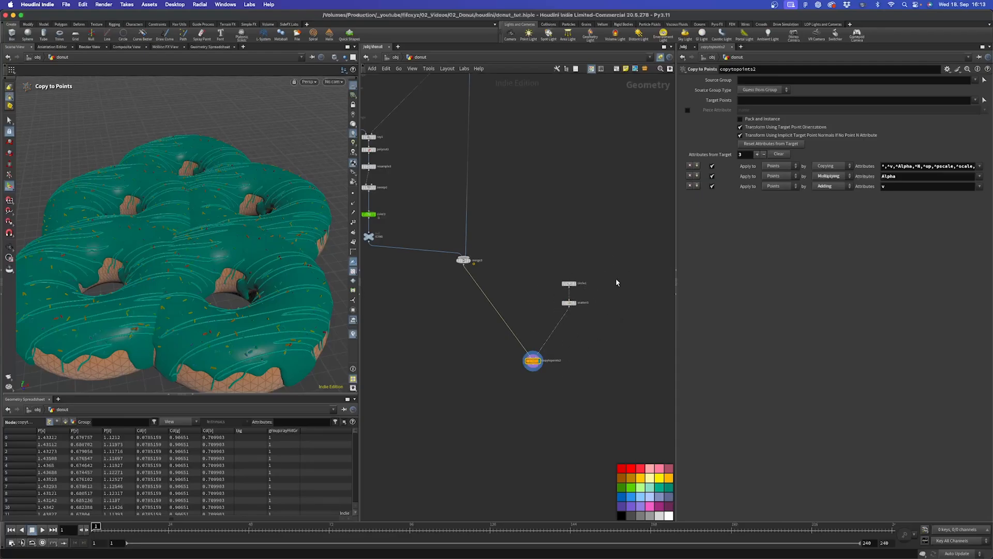
# Select the Controller node to examine its Seed parameter against the copied donuts.
pyautogui.scroll(-4, 558, 339)
pyautogui.scroll(3, 537, 336)
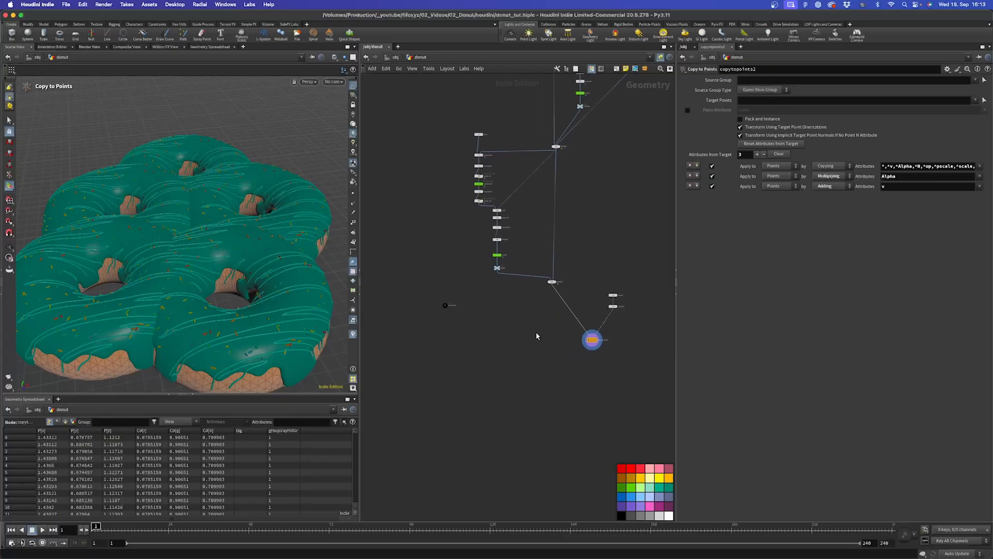
pyautogui.moveTo(471, 331); pyautogui.dragTo(403, 271)
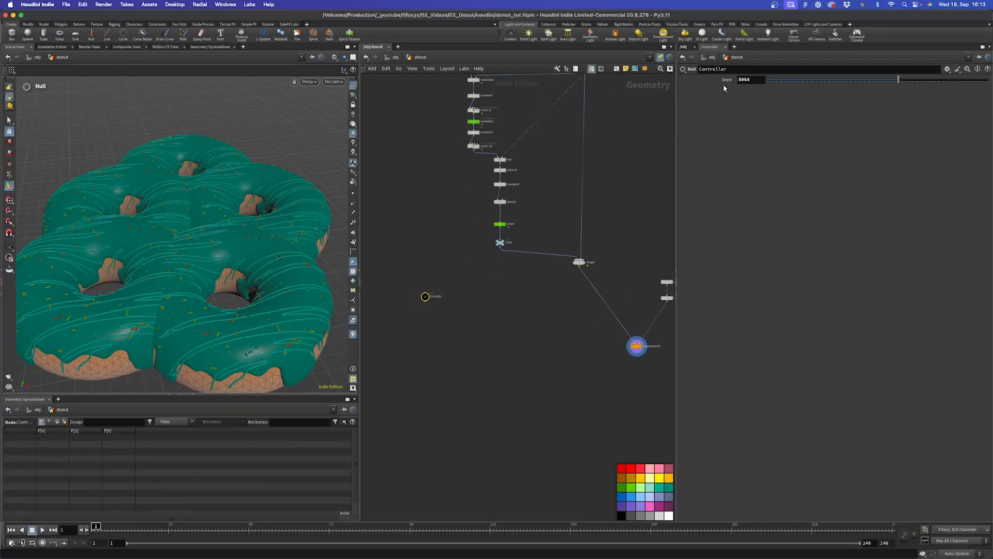
pyautogui.moveTo(569, 331); pyautogui.dragTo(535, 325, button='middle')
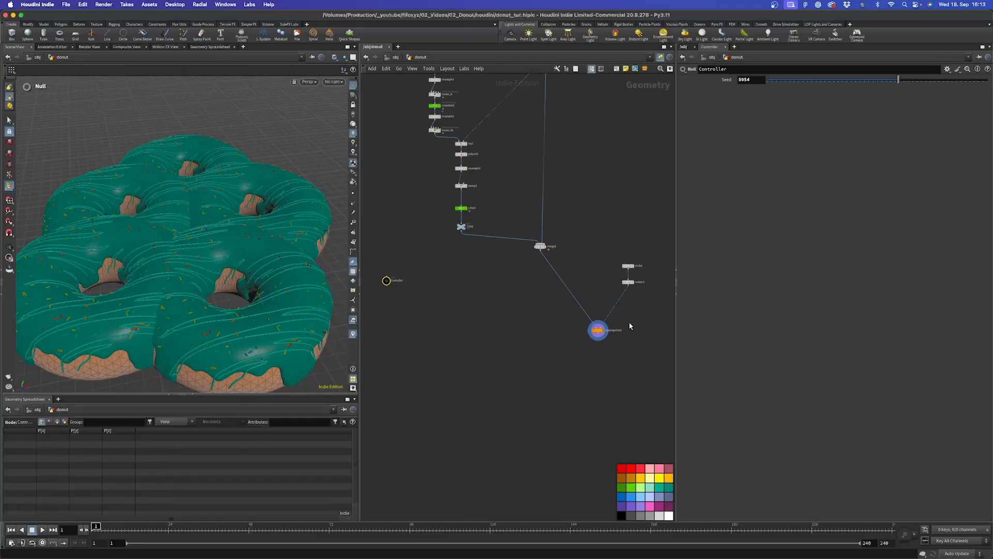
# Add an Attribute Adjust Float node between scatter3 and copytopoints2.
pyautogui.scroll(3, 625, 313)
pyautogui.press('Tab')
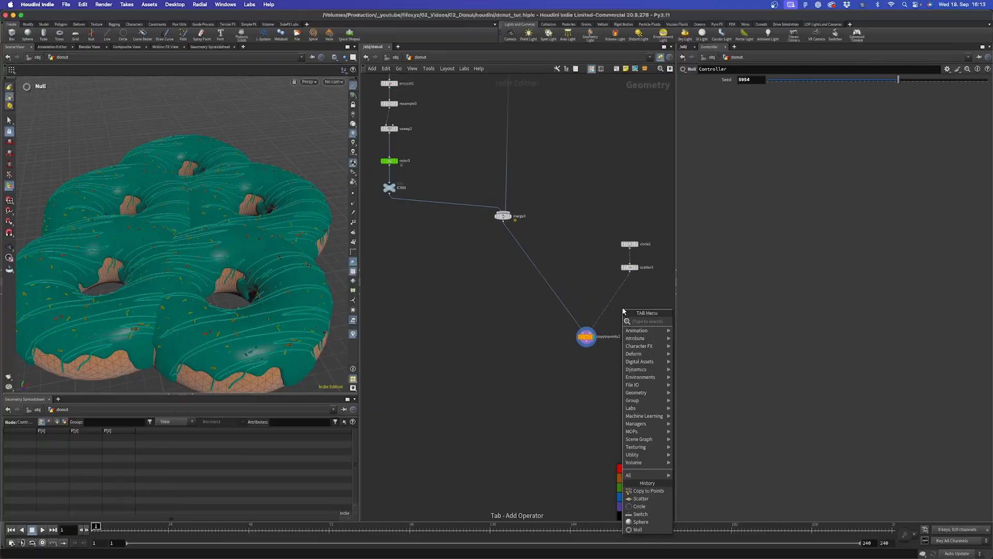
pyautogui.write('att adjust')
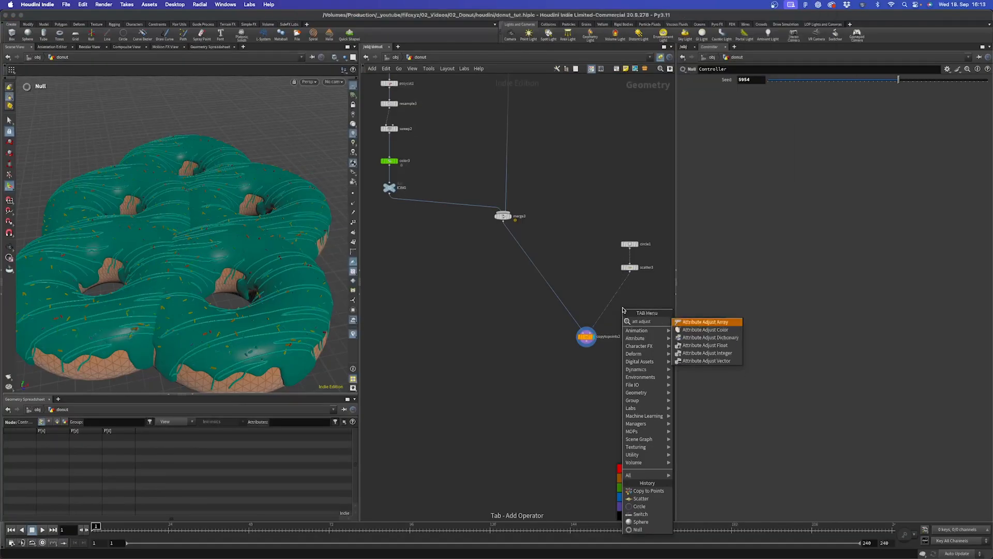
pyautogui.press('Down')
pyautogui.press('Down')
pyautogui.press('Down')
pyautogui.press('Return')
pyautogui.click(622, 307)
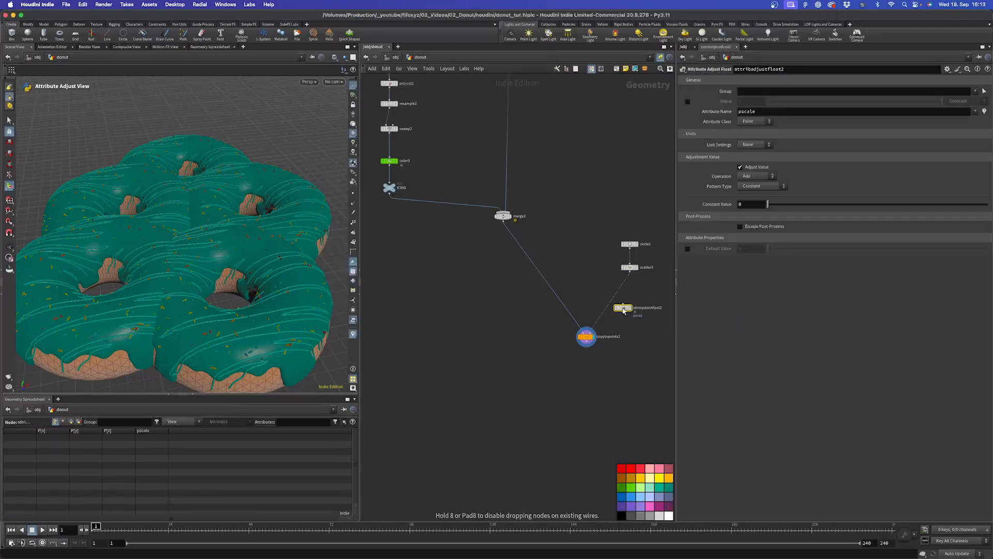
# Wire attribadjustfloat2 into the connection from scatter3 to copytopoints2 and line it up directly below scatter3.
pyautogui.click(623, 304)
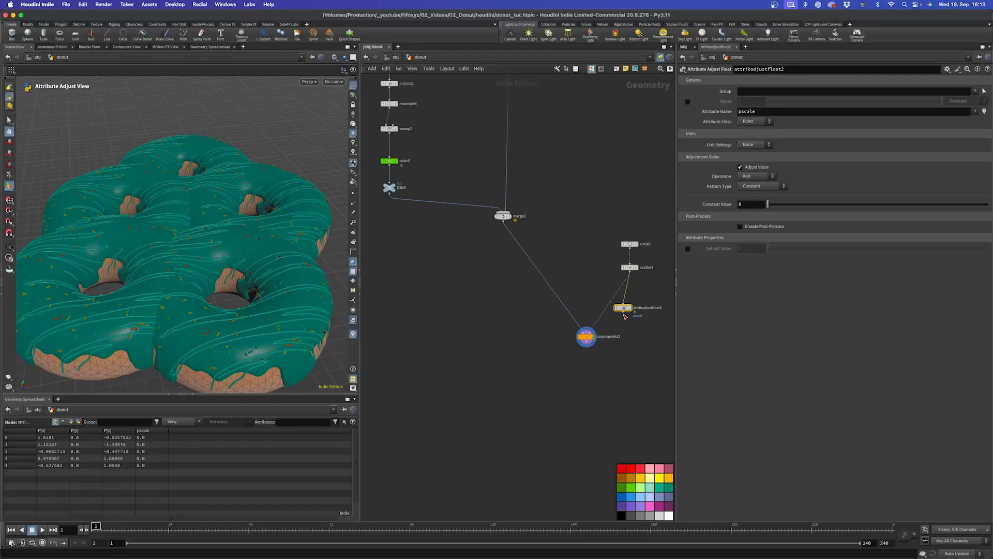
pyautogui.click(623, 312)
pyautogui.click(591, 332)
pyautogui.moveTo(623, 308); pyautogui.dragTo(629, 289)
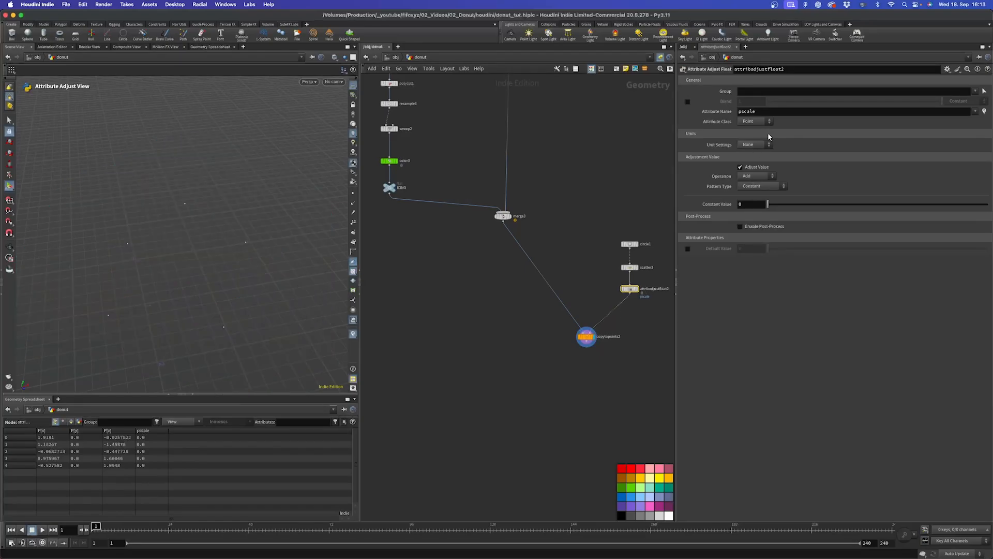
# Set attribadjustfloat2's pscale Pattern Type to Random with a Max Value of 0.5.
pyautogui.click(759, 187)
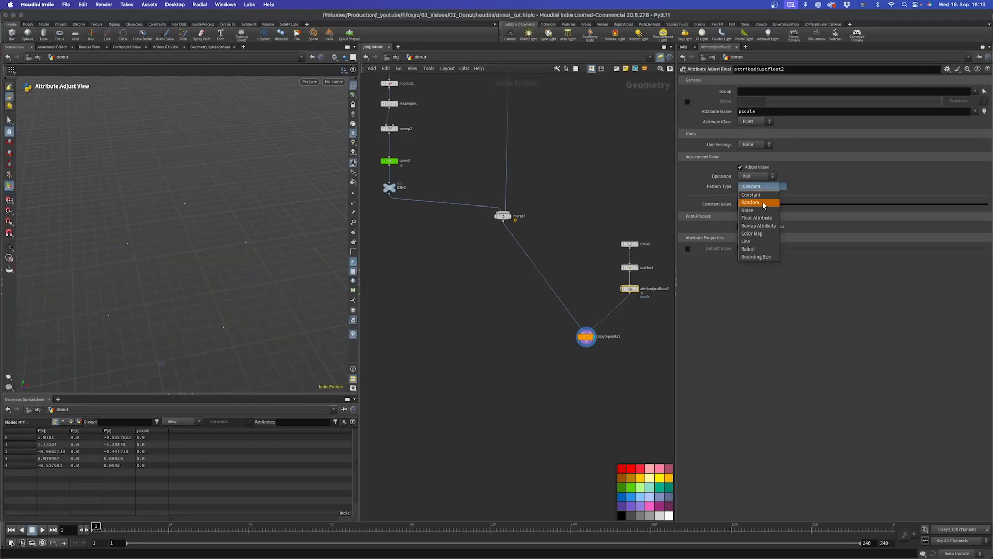
pyautogui.click(763, 203)
pyautogui.moveTo(789, 223); pyautogui.dragTo(742, 225)
pyautogui.write('5')
pyautogui.press('Return')
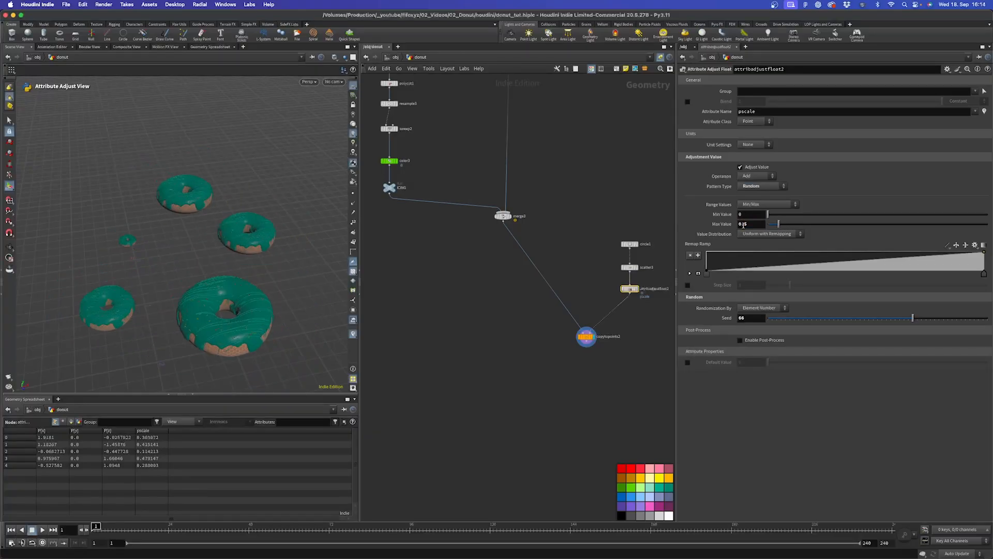
# Set the random pscale Min Value to 0.45 after trying 0.35 and 0.4, and inspect the resized donuts.
pyautogui.click(746, 214)
pyautogui.write('38')
pyautogui.press('Return')
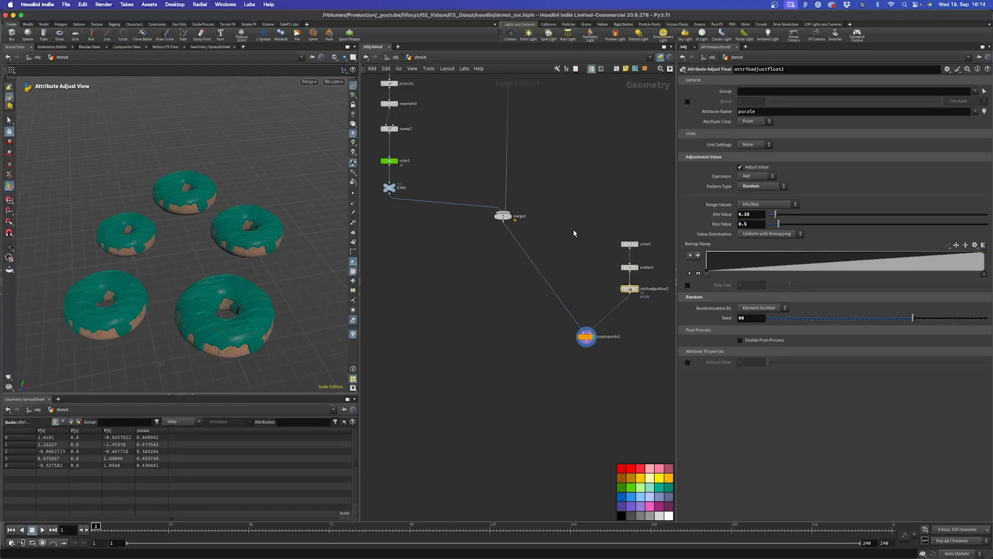
pyautogui.click(745, 214)
pyautogui.write('4')
pyautogui.press('Return')
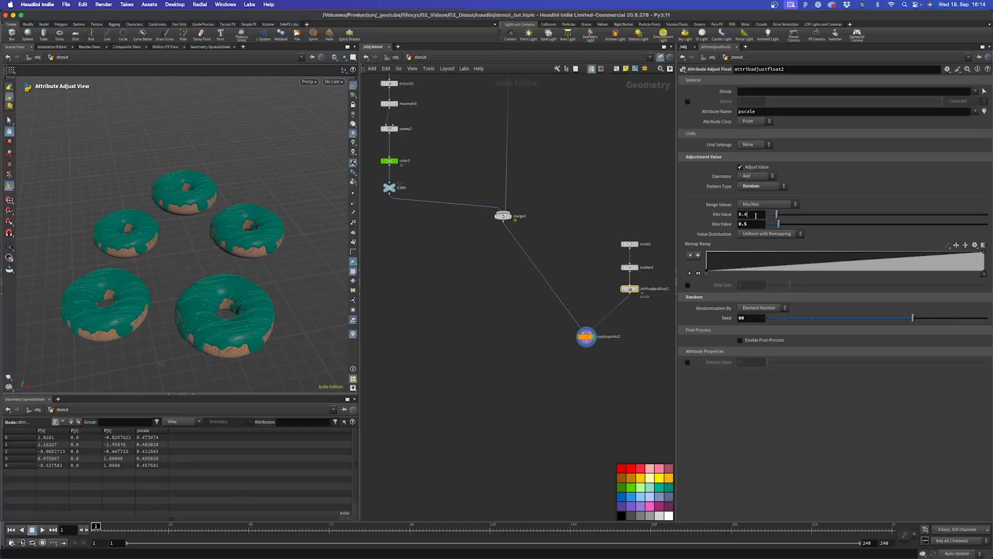
pyautogui.write('5')
pyautogui.press('Return')
pyautogui.press('Escape')
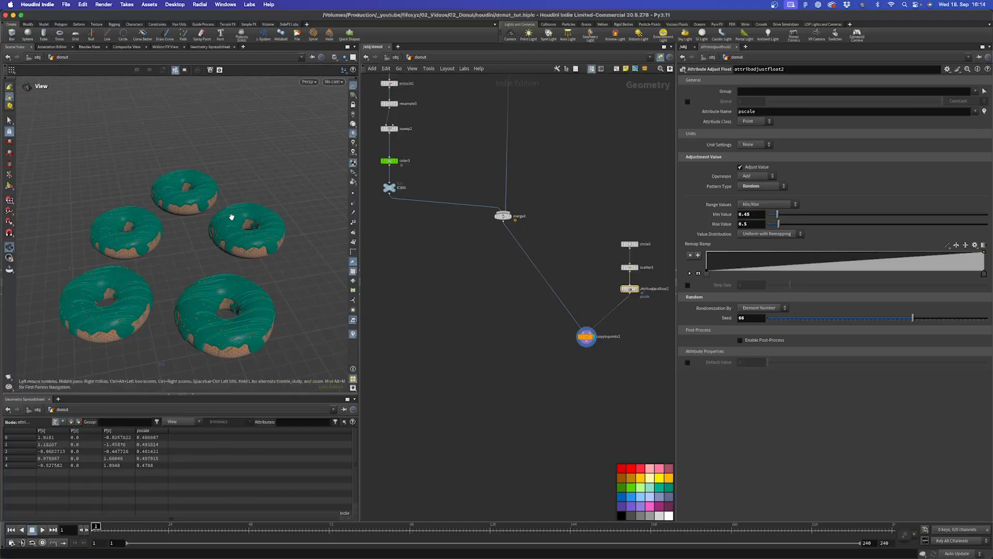
pyautogui.moveTo(231, 217); pyautogui.dragTo(182, 262)
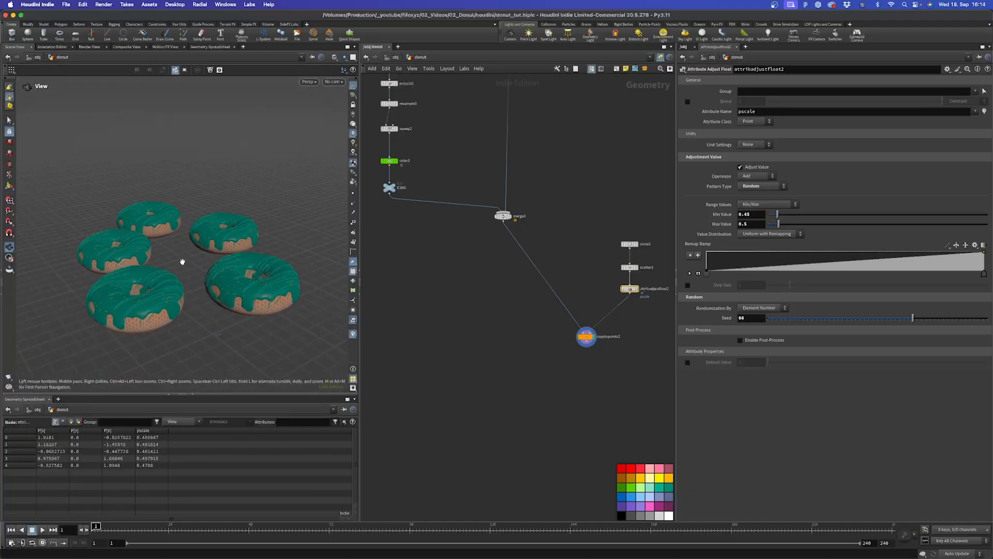
pyautogui.scroll(2, 182, 262)
# Insert an Attribute Adjust Integer node between attribadjustfloat2 and copytopoints2.
pyautogui.press('Tab')
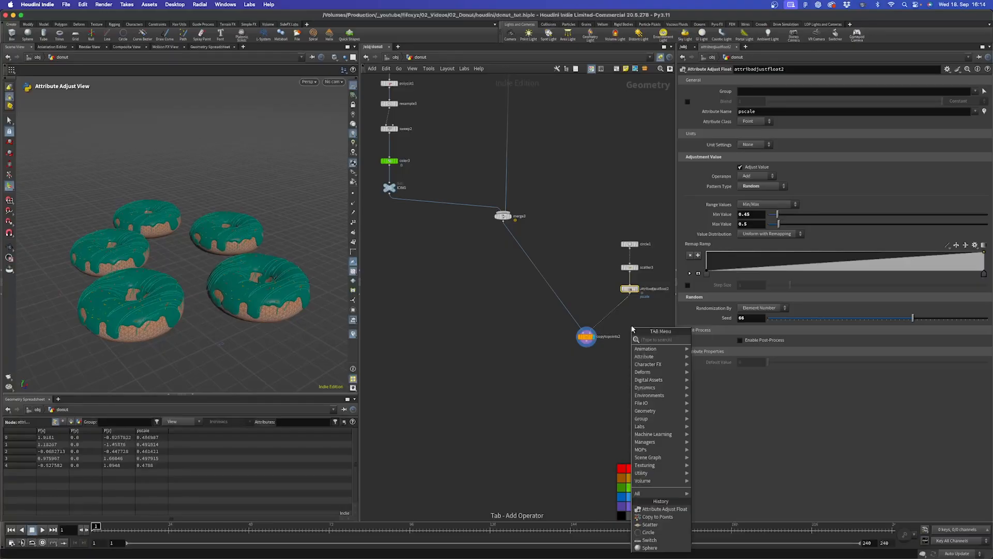
pyautogui.write('att adjust in')
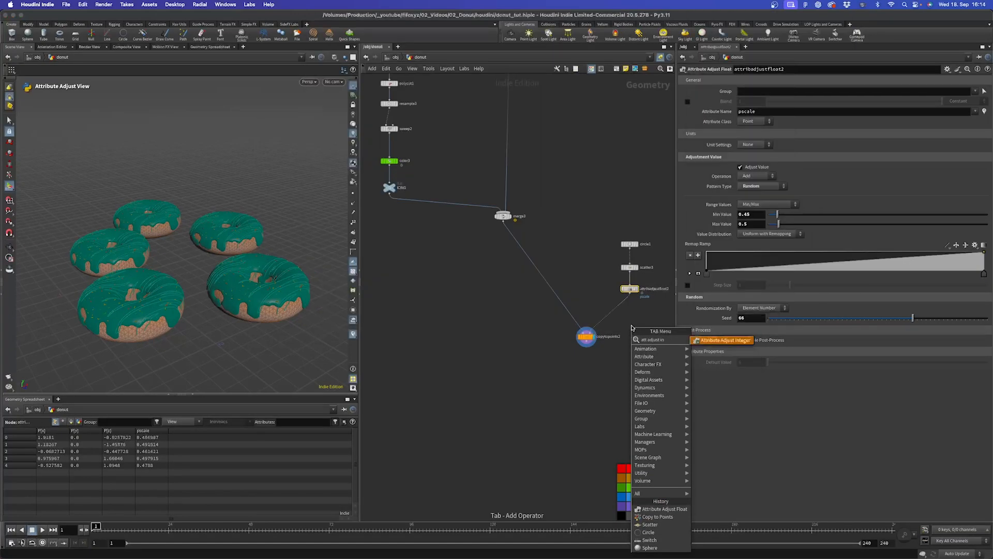
pyautogui.press('Return')
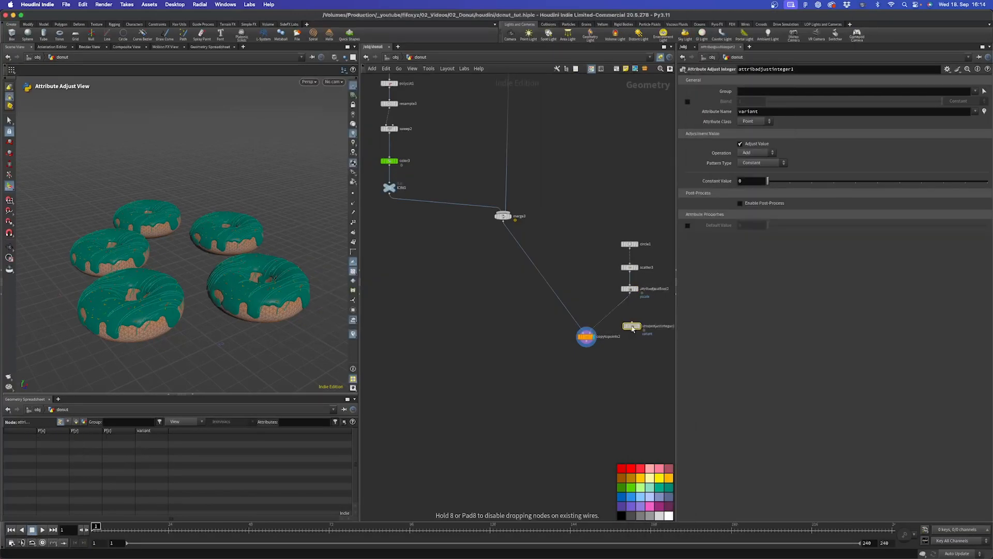
pyautogui.click(623, 309)
pyautogui.moveTo(623, 310); pyautogui.dragTo(630, 310)
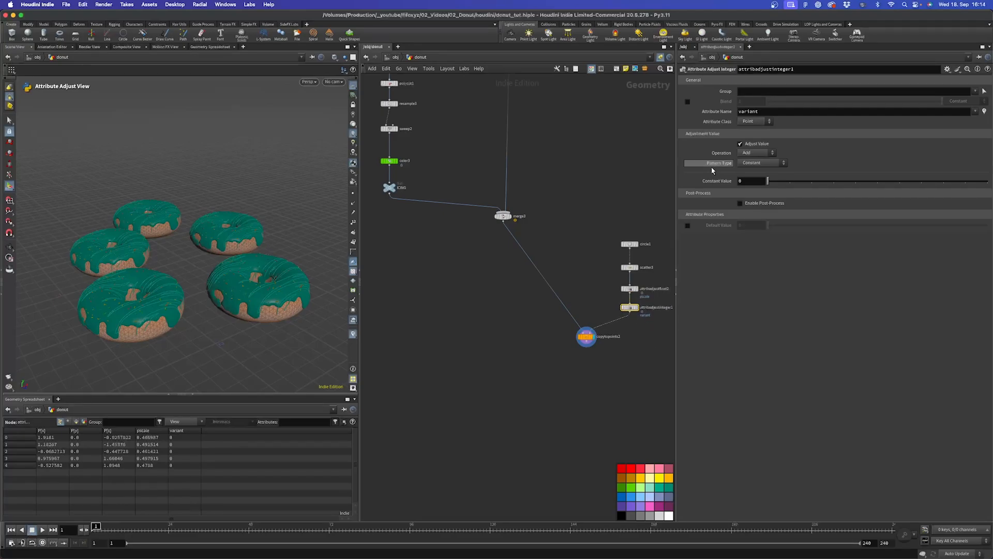
# Set the integer attribute's Pattern Type to Random and its Attribute Name to seed.
pyautogui.click(754, 163)
pyautogui.click(753, 181)
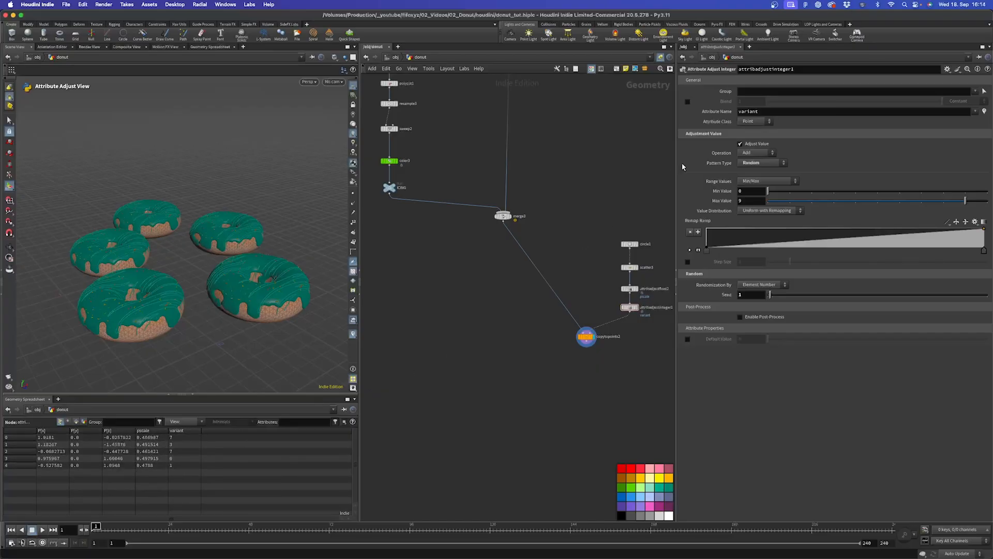
pyautogui.doubleClick(750, 111)
pyautogui.write('seed')
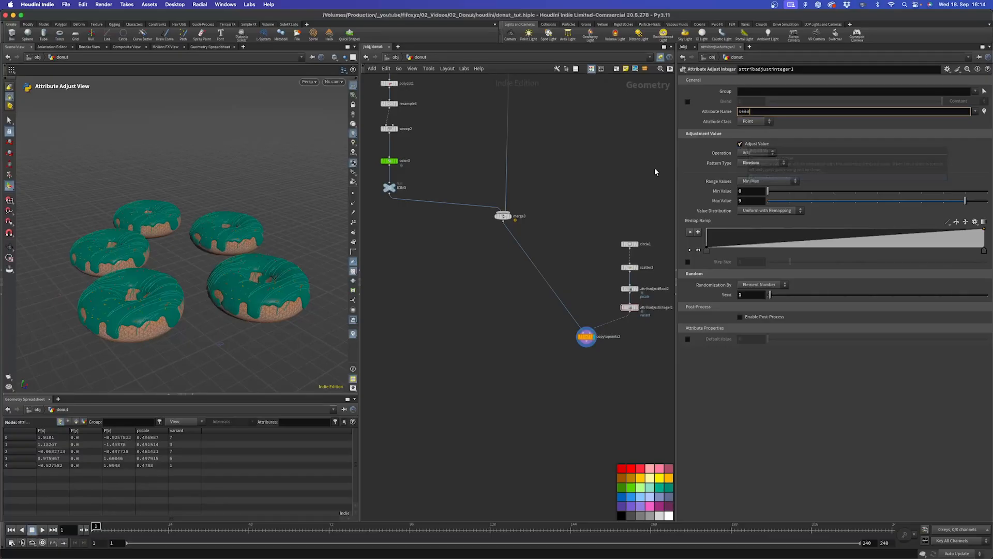
pyautogui.press('Return')
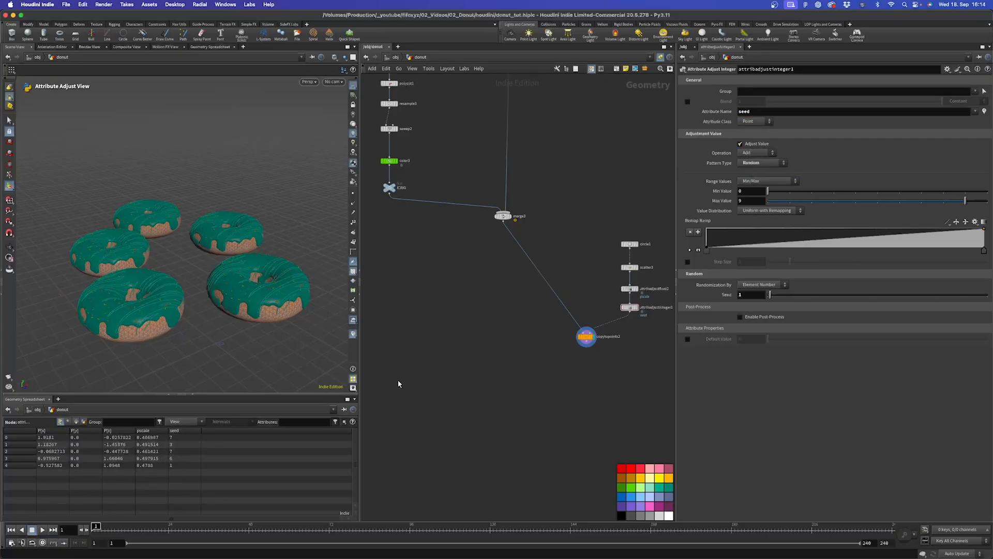
# Move copytopoints2 further down and add a For-Each Point block beside it.
pyautogui.moveTo(587, 383); pyautogui.dragTo(554, 344, button='middle')
pyautogui.scroll(2, 557, 341)
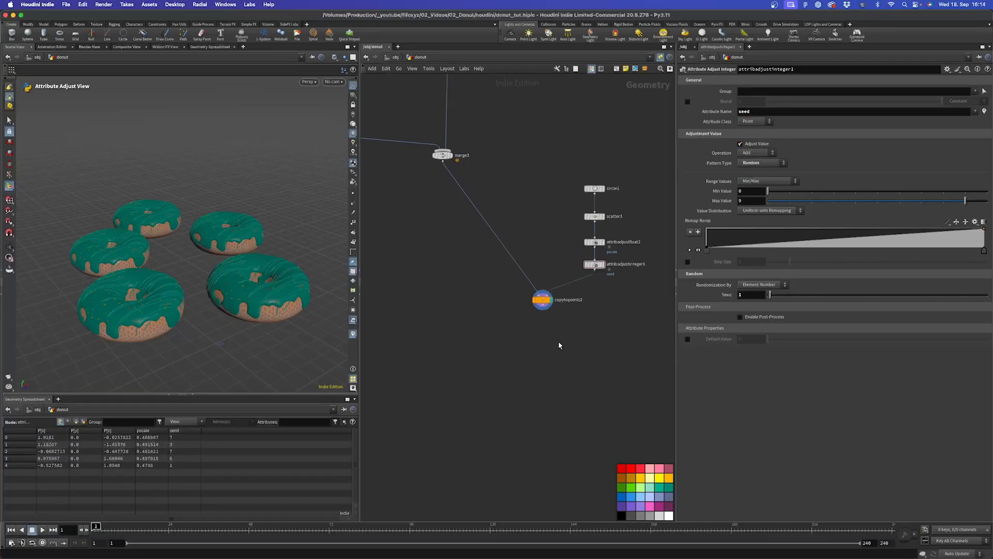
pyautogui.click(542, 302)
pyautogui.moveTo(543, 305); pyautogui.dragTo(533, 341)
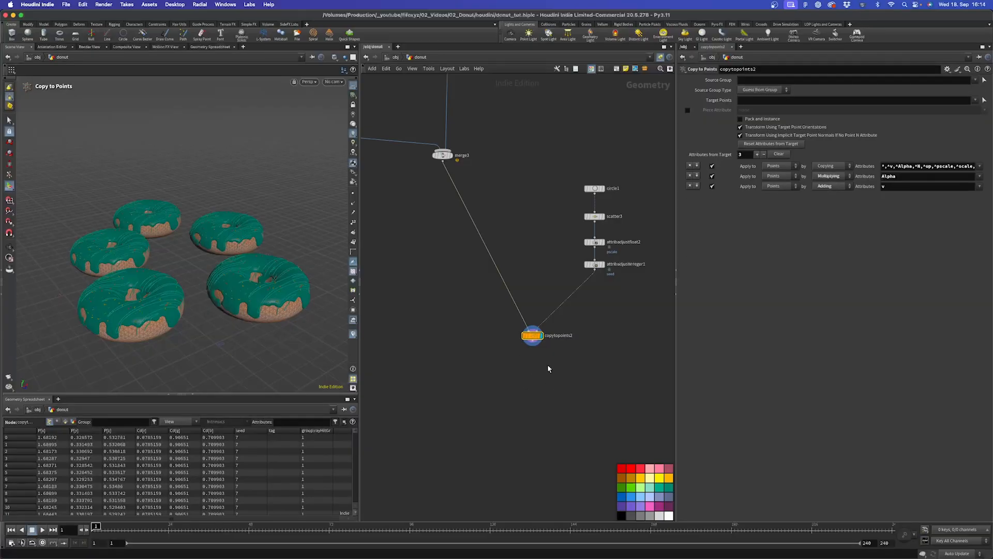
pyautogui.press('Tab')
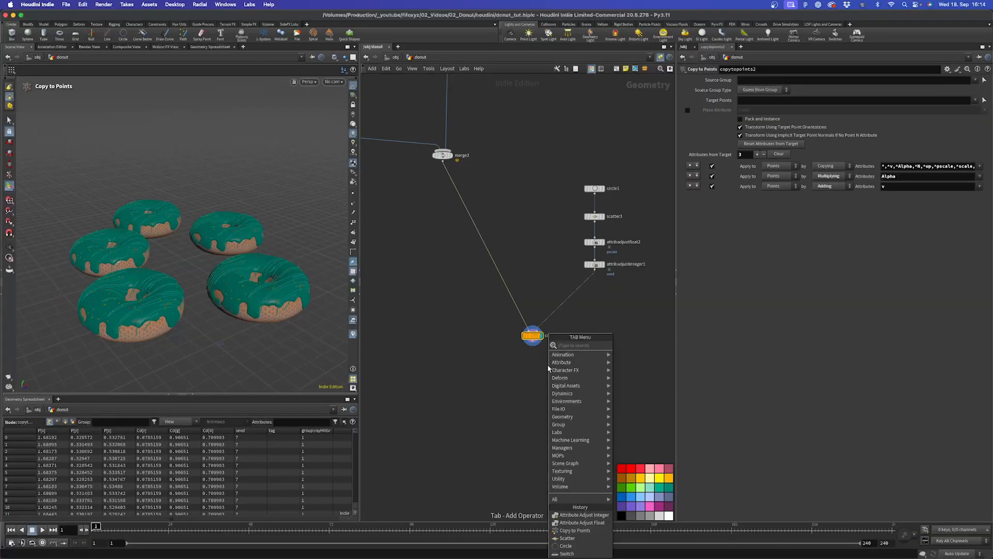
pyautogui.write('for e')
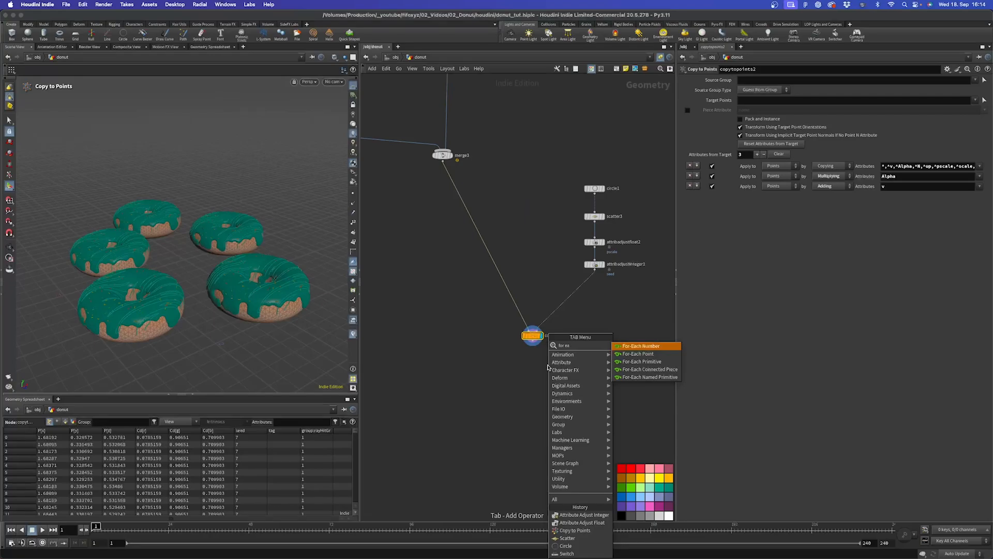
pyautogui.write('a')
pyautogui.press('Down')
pyautogui.press('Return')
pyautogui.click(568, 313)
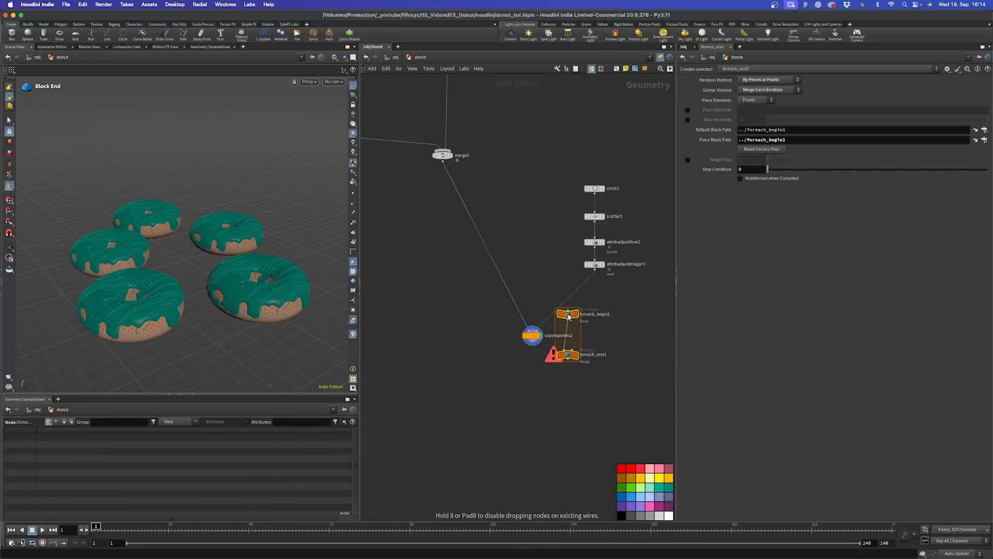
pyautogui.scroll(4, 594, 341)
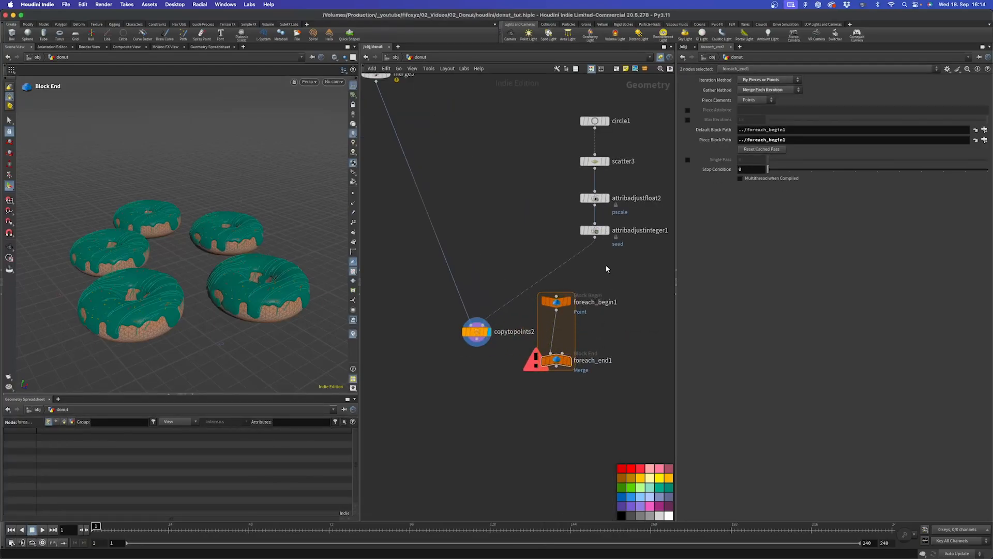
# Wire attribadjustinteger1 into foreach_begin1 and foreach_begin1 into copytopoints2's target points input, spacing out the loop nodes.
pyautogui.moveTo(595, 238); pyautogui.dragTo(556, 296)
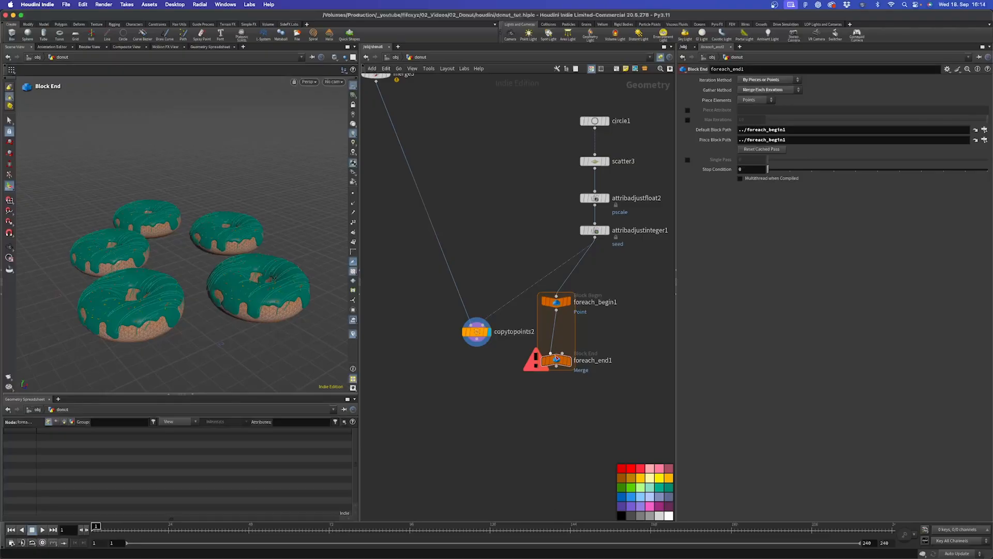
pyautogui.moveTo(556, 358); pyautogui.dragTo(554, 415)
pyautogui.moveTo(473, 334); pyautogui.dragTo(490, 358)
pyautogui.moveTo(556, 310); pyautogui.dragTo(499, 350)
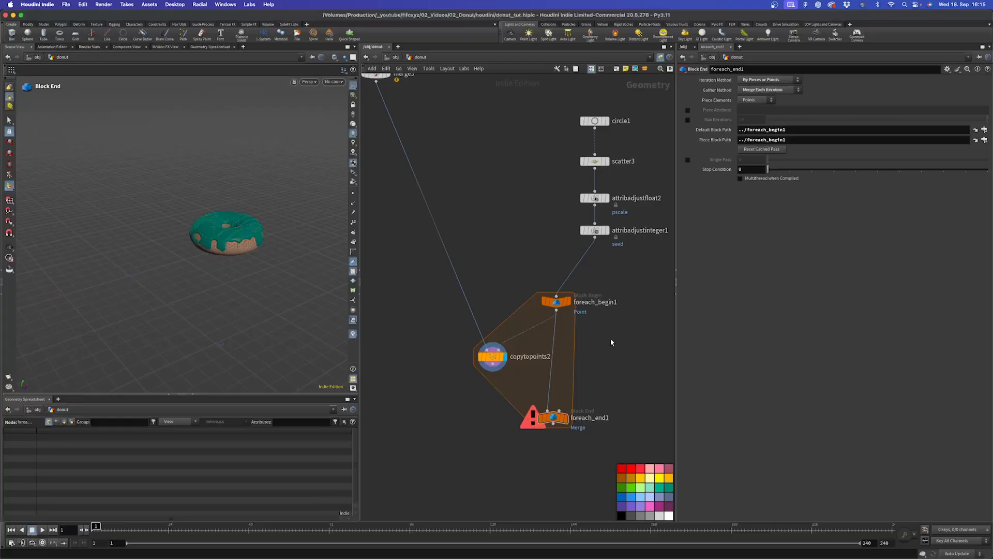
# Insert a Null node between foreach_begin1 and copytopoints2 and rename it incoming_point.
pyautogui.press('Tab')
pyautogui.write('null')
pyautogui.press('Return')
pyautogui.click(537, 327)
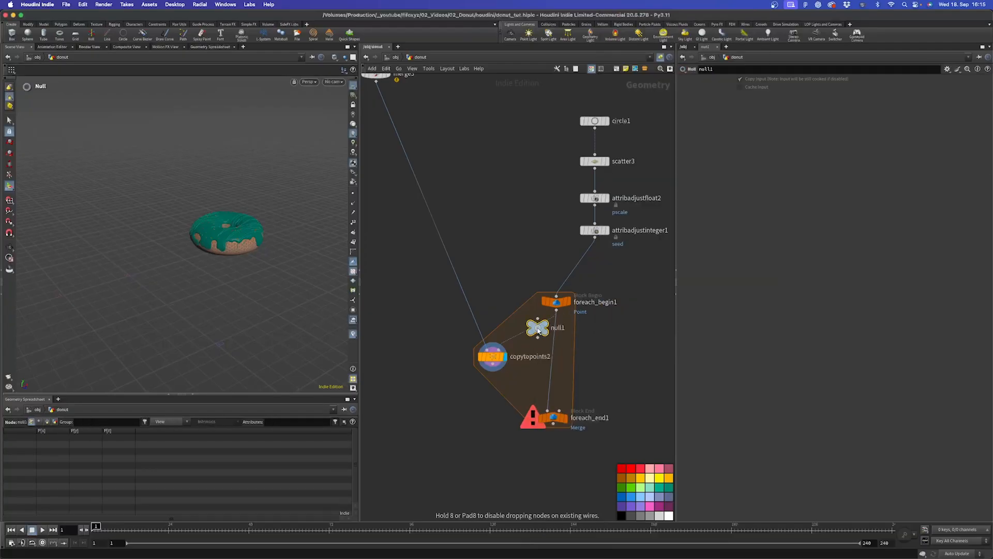
pyautogui.moveTo(537, 327); pyautogui.dragTo(485, 382)
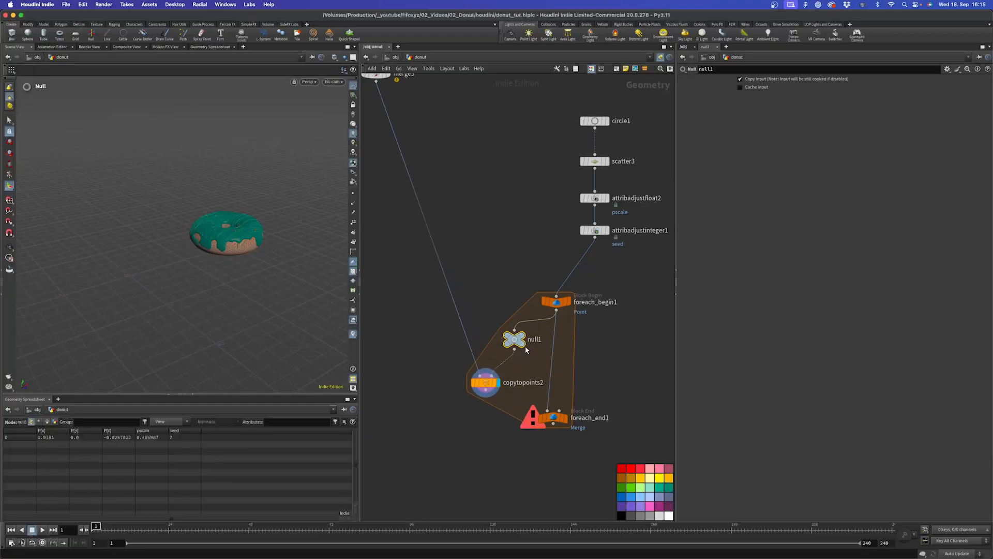
pyautogui.moveTo(521, 345); pyautogui.dragTo(514, 361)
pyautogui.doubleClick(529, 356)
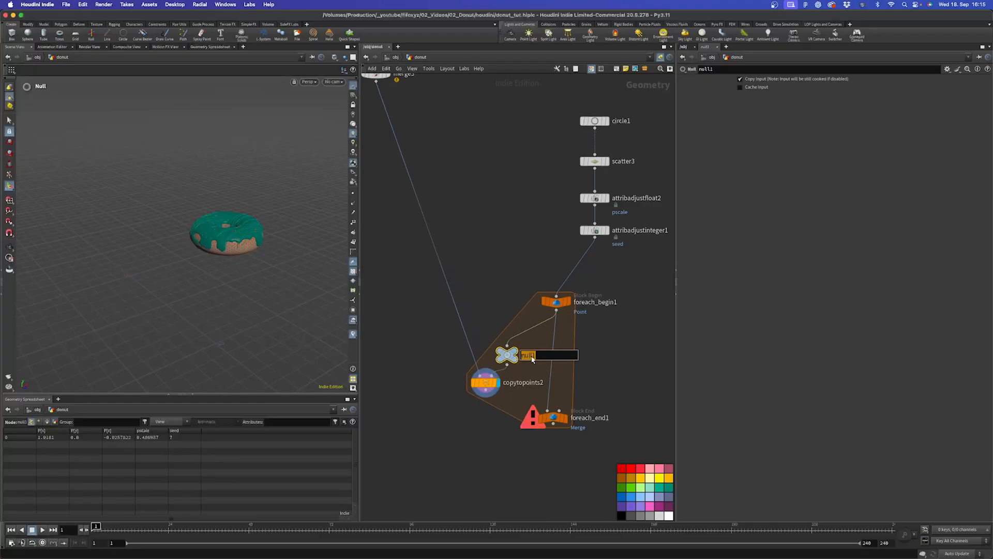
pyautogui.write('incoming_point')
pyautogui.press('Return')
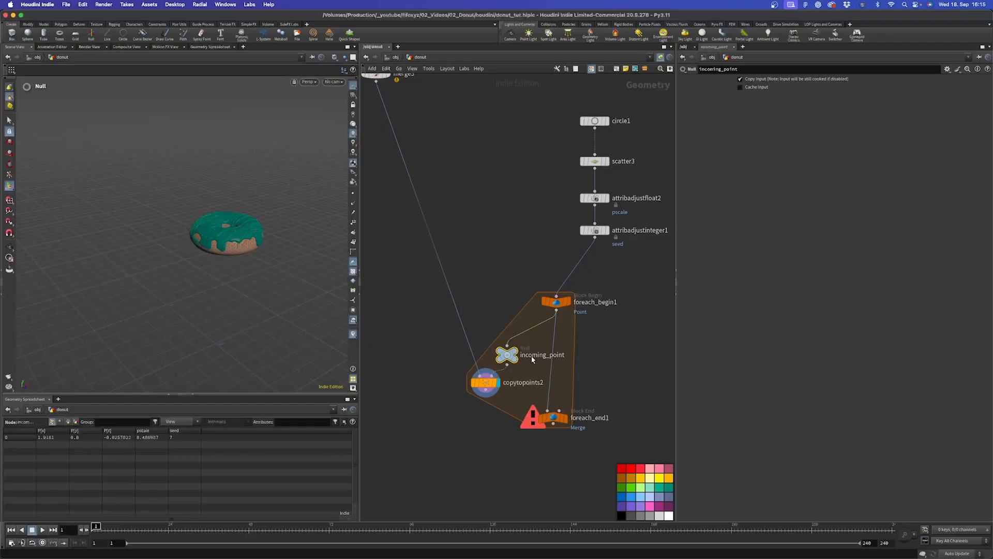
# Insert an Attribute Promote node between foreach_begin1 and incoming_point.
pyautogui.press('Tab')
pyautogui.write('promot')
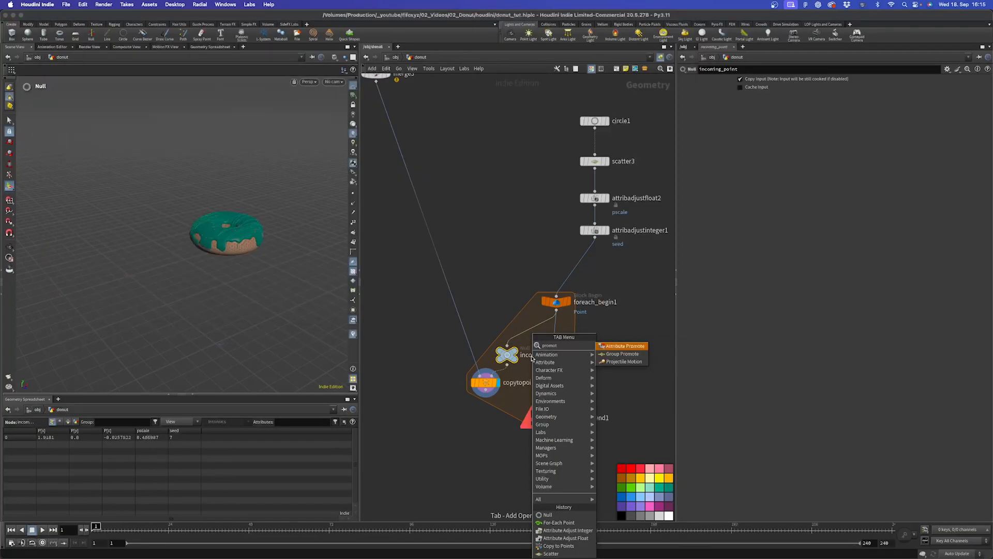
pyautogui.press('Return')
pyautogui.click(511, 332)
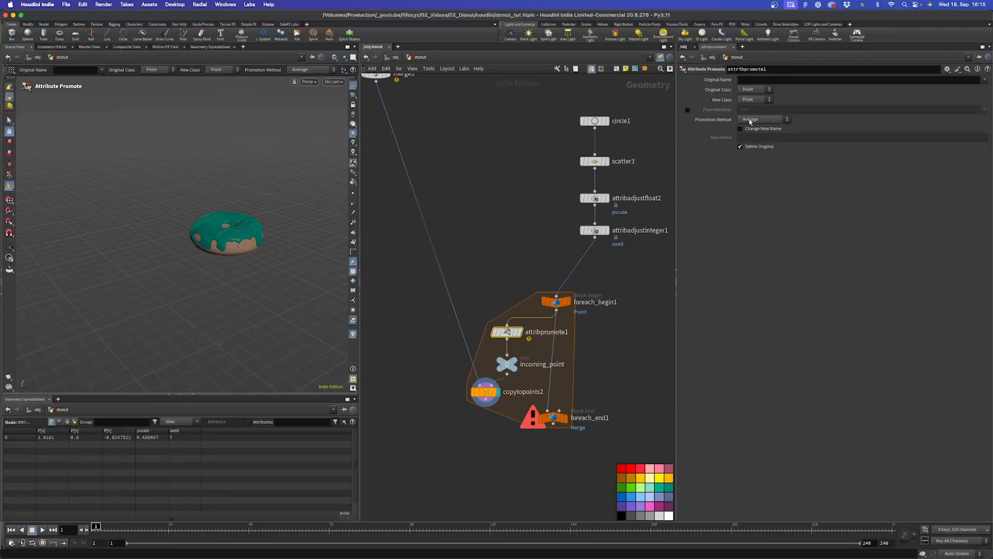
# Set attribpromote1's New Class to Detail and its Promotion Method to Maximum.
pyautogui.click(754, 99)
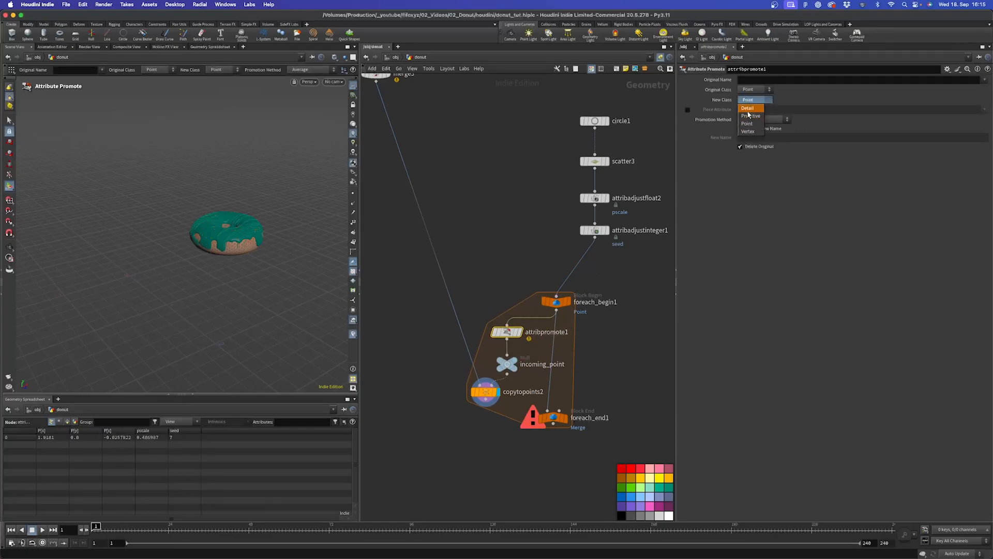
pyautogui.click(743, 108)
pyautogui.click(770, 120)
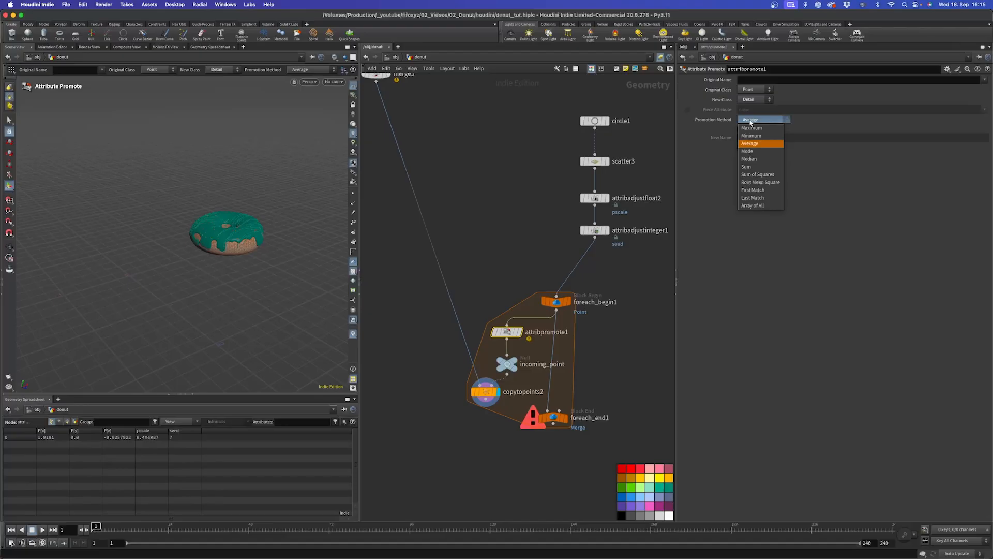
pyautogui.click(756, 128)
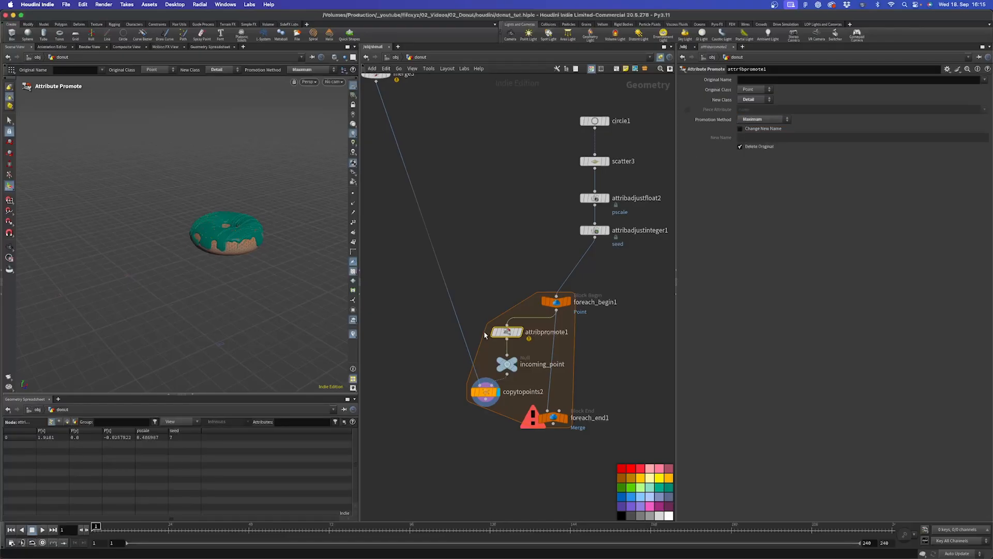
# Display attribpromote1 with its detail attributes in the spreadsheet, and set its Original Name to seed.
pyautogui.click(520, 332)
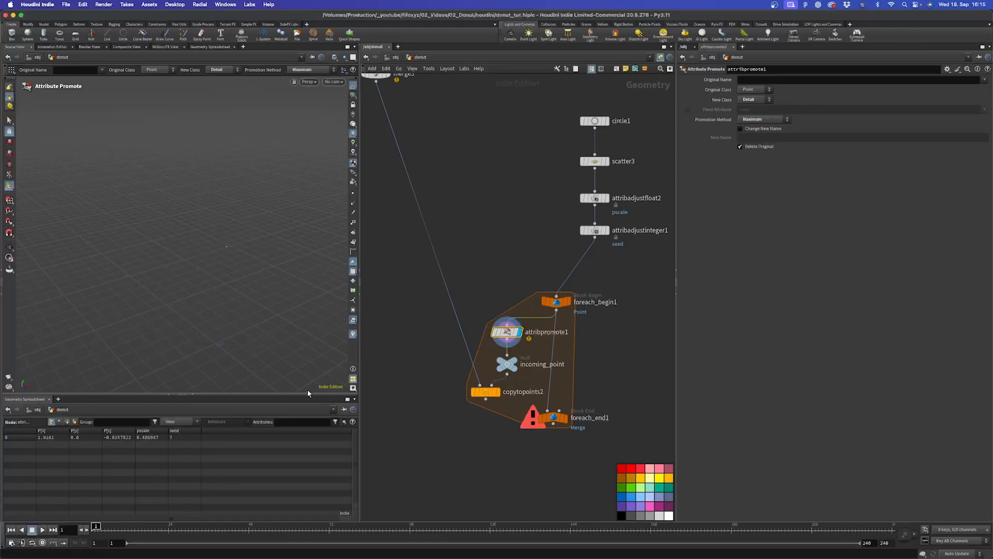
pyautogui.click(75, 421)
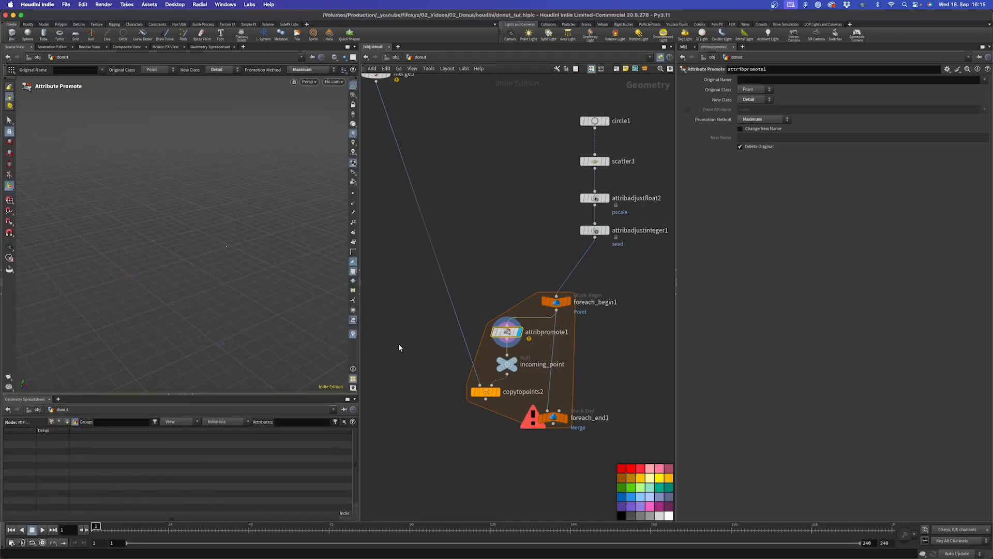
pyautogui.click(748, 80)
pyautogui.write('seed')
pyautogui.press('Return')
pyautogui.doubleClick(761, 80)
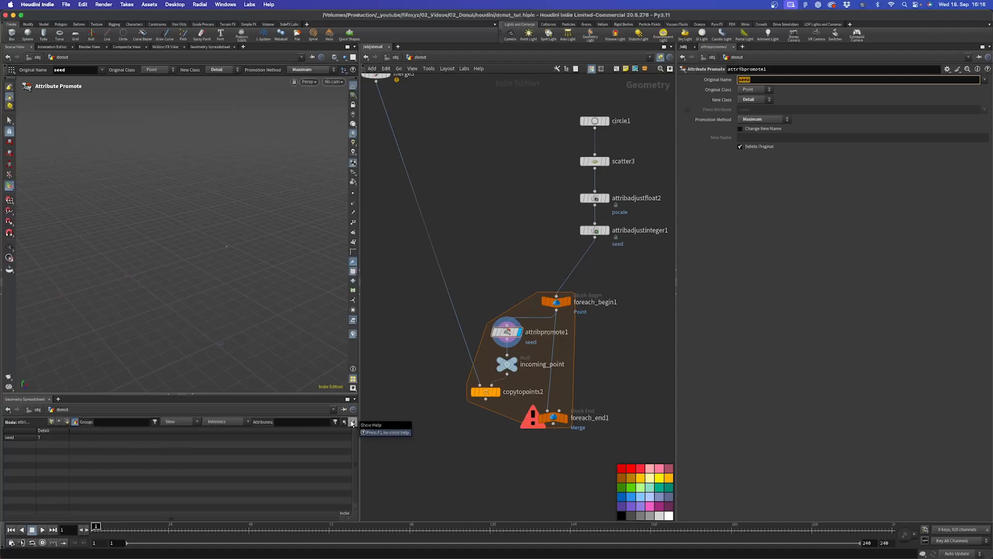
# Replace the Controller null's Seed value with a detail() expression whose node path is ../incoming_point/.
pyautogui.click(504, 365)
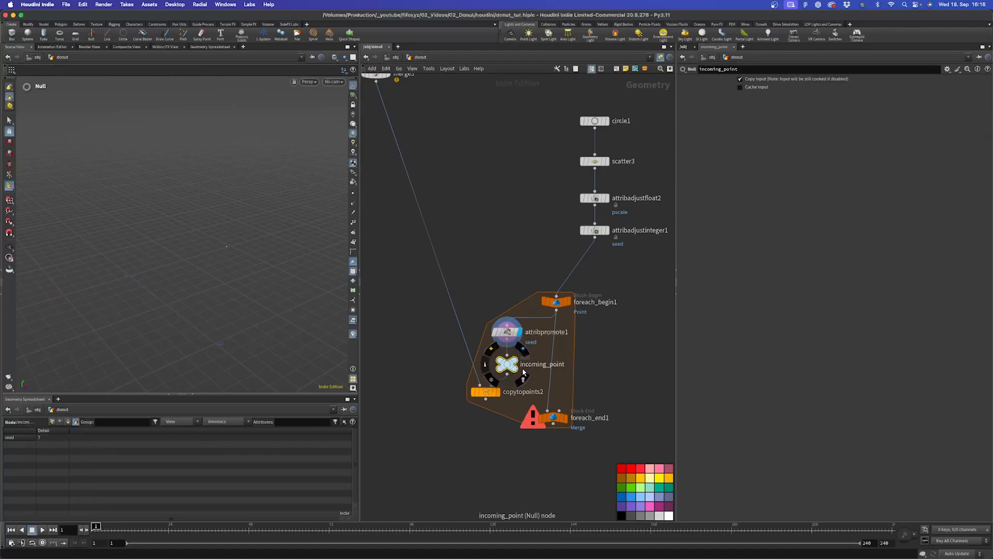
pyautogui.moveTo(404, 289); pyautogui.dragTo(451, 308, button='middle')
pyautogui.moveTo(415, 251); pyautogui.dragTo(473, 323, button='middle')
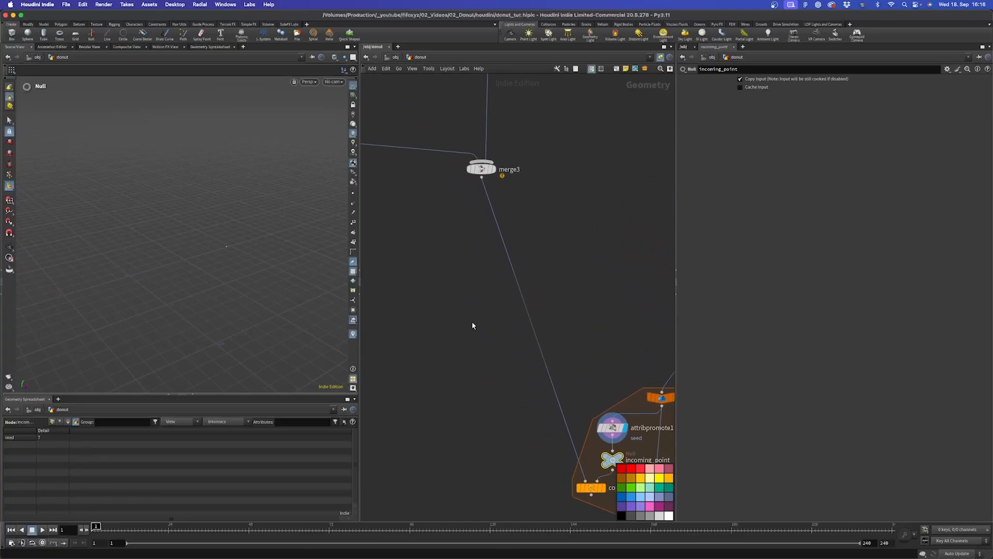
pyautogui.scroll(-5, 472, 323)
pyautogui.moveTo(363, 338); pyautogui.dragTo(474, 345, button='middle')
pyautogui.click(463, 294)
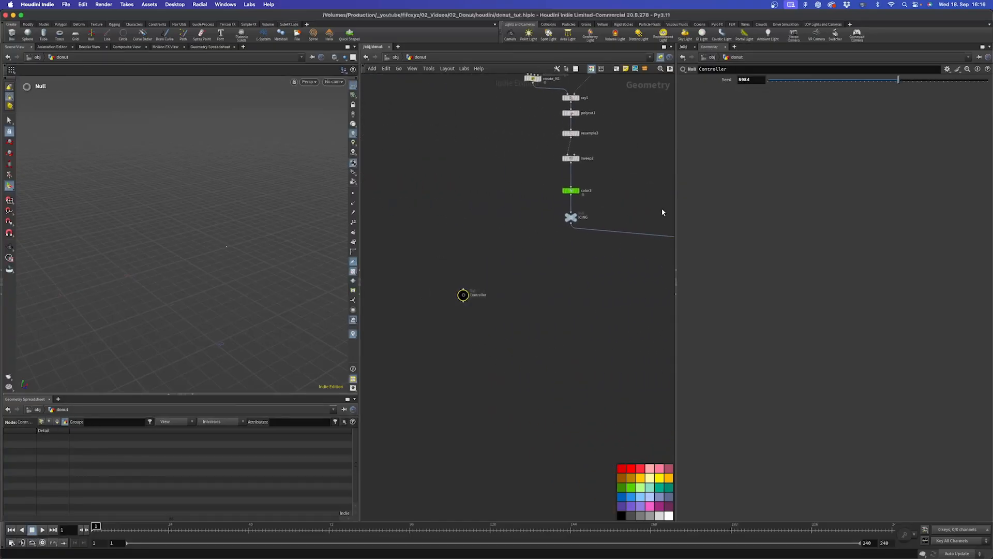
pyautogui.click(752, 79)
pyautogui.write('de')
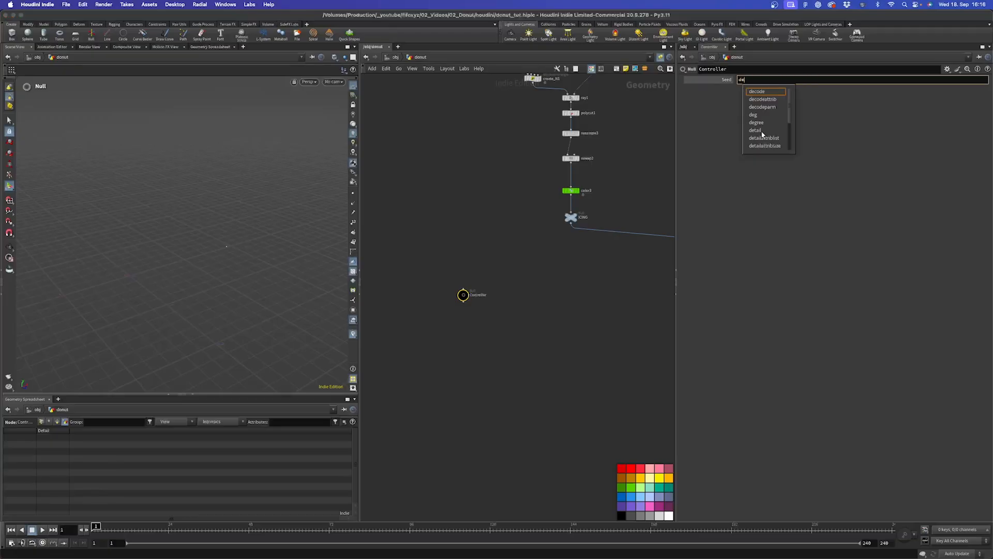
pyautogui.write('tail')
pyautogui.press('Return')
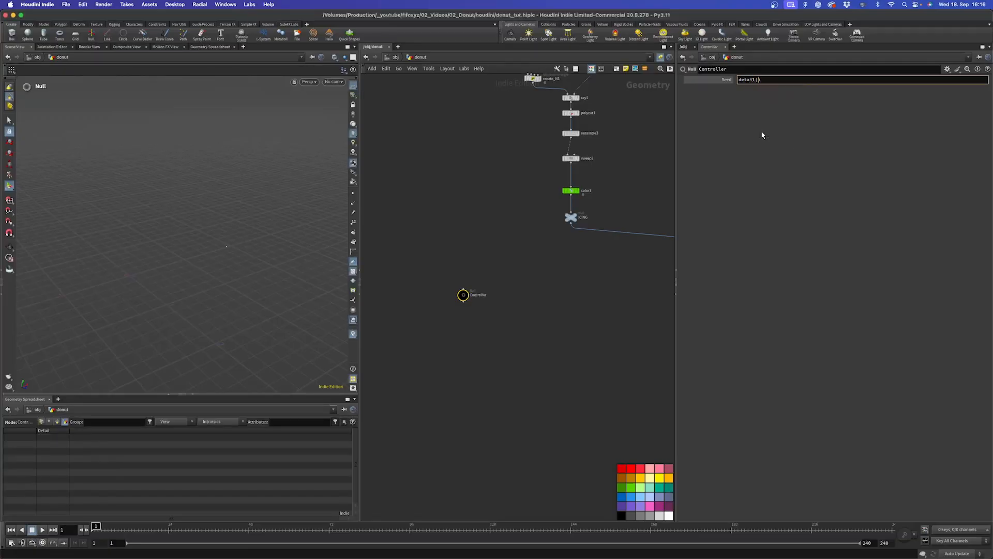
pyautogui.write('"../')
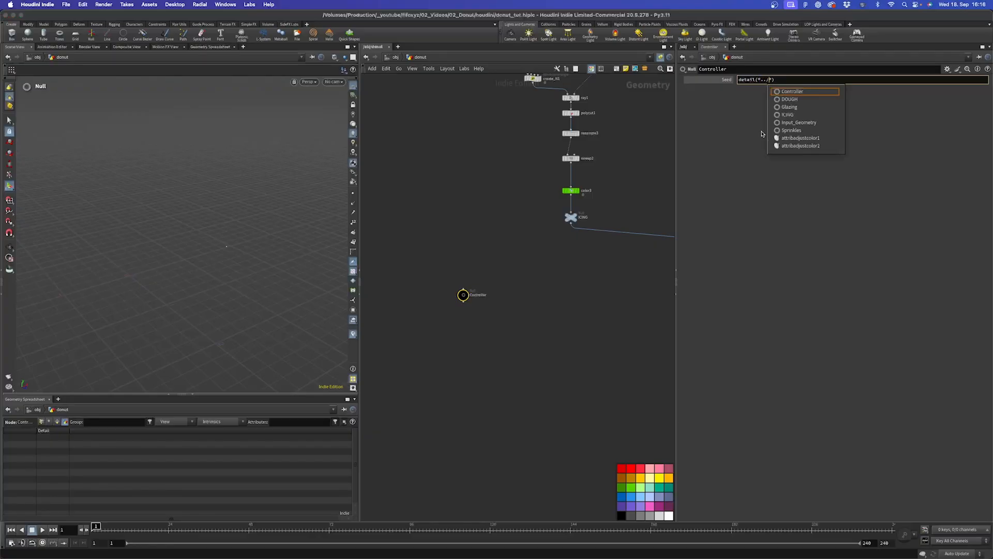
pyautogui.press('Down')
pyautogui.press('Down')
pyautogui.write('incom')
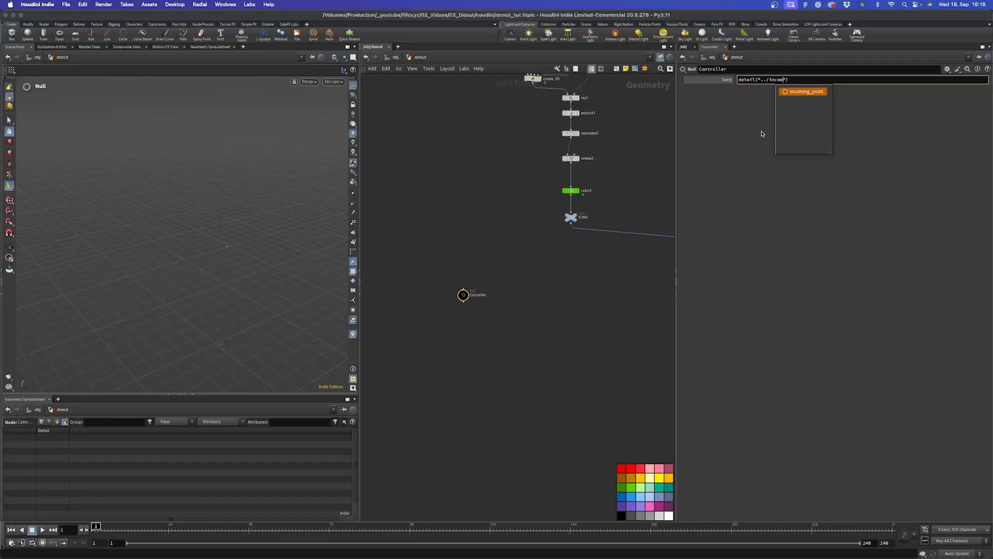
pyautogui.press('Tab')
pyautogui.write('/')
pyautogui.press('Escape')
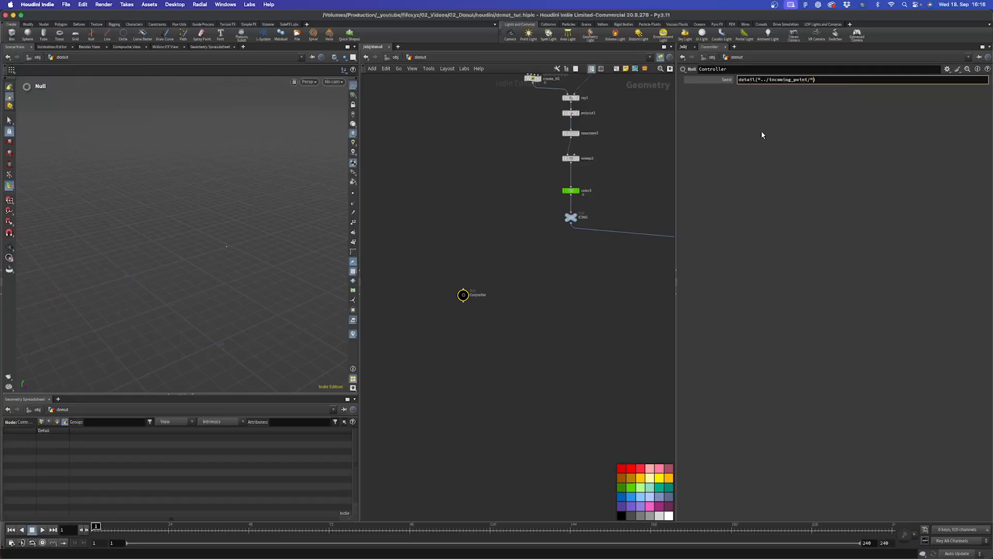
# Complete the Controller's Seed expression with the attribute name "seed" and index 0, and apply it.
pyautogui.write('", "seed"')
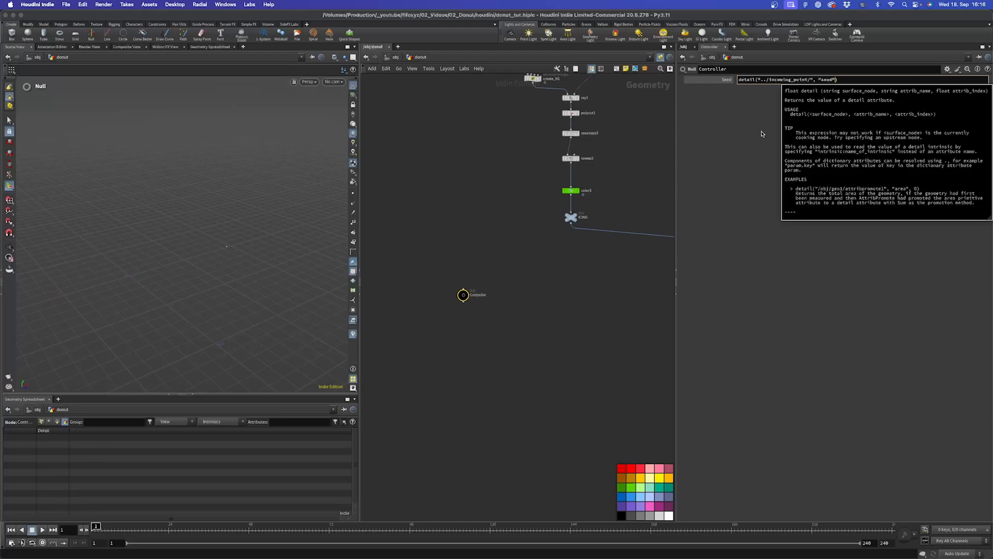
pyautogui.write(', 0')
pyautogui.press('Right')
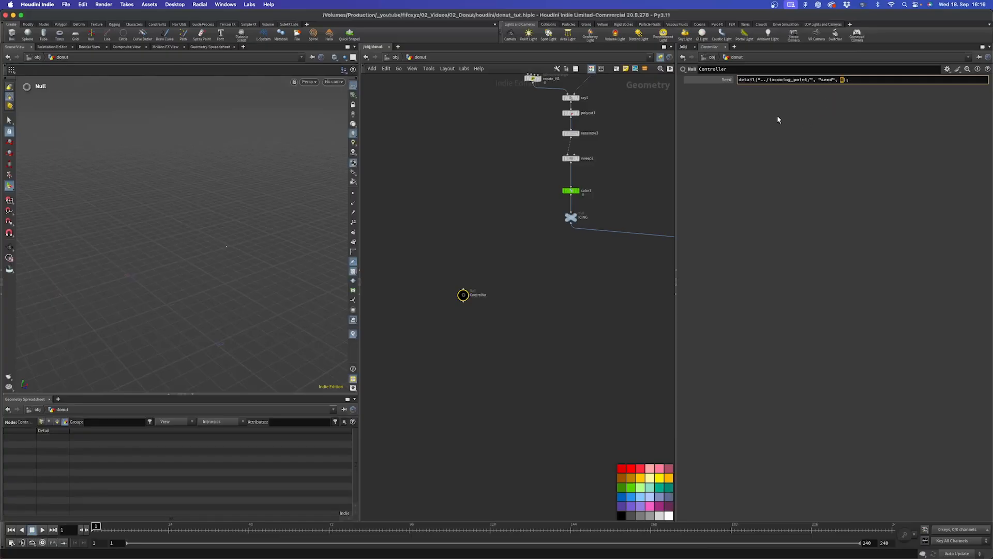
pyautogui.press('Return')
pyautogui.click(720, 82)
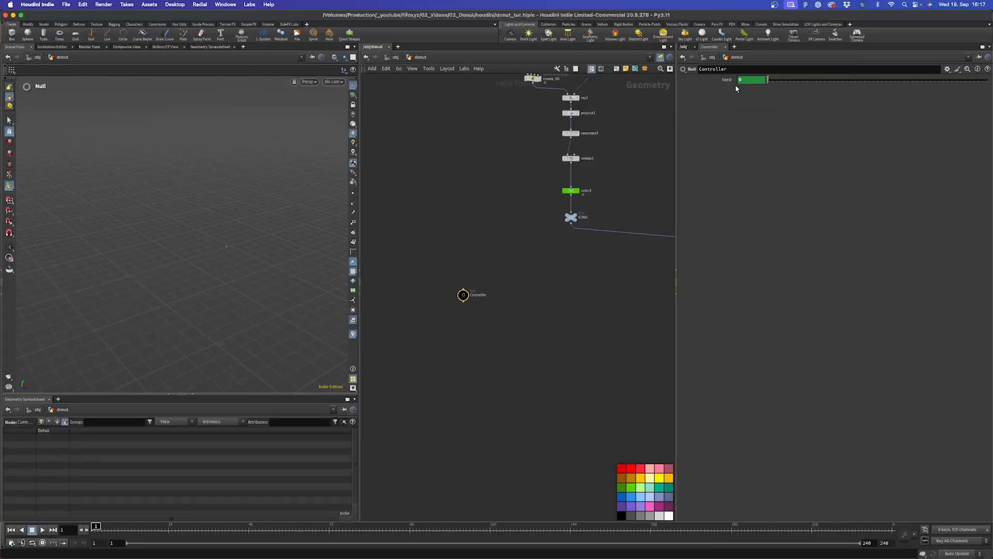
# Move foreach_end1 lower, feed it from copytopoints2 and display the loop's output at foreach_end1.
pyautogui.moveTo(600, 298); pyautogui.dragTo(505, 215, button='middle')
pyautogui.moveTo(635, 343); pyautogui.dragTo(536, 241, button='middle')
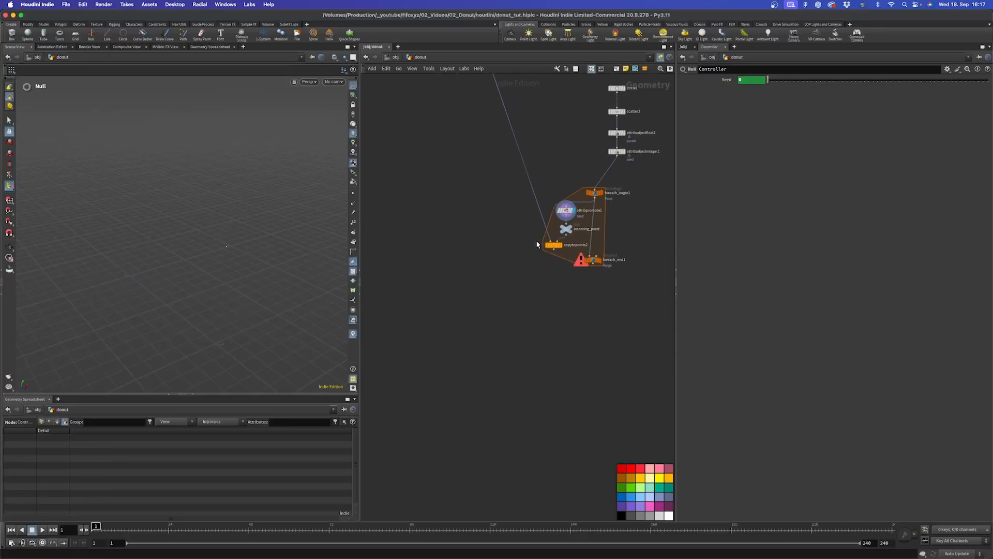
pyautogui.scroll(3, 537, 244)
pyautogui.click(541, 236)
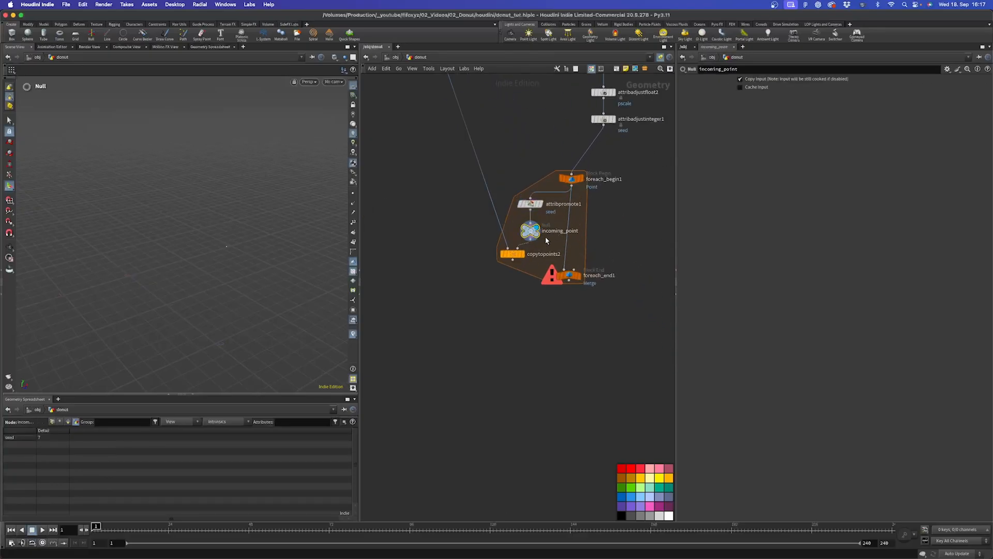
pyautogui.click(524, 253)
pyautogui.moveTo(566, 274); pyautogui.dragTo(569, 325)
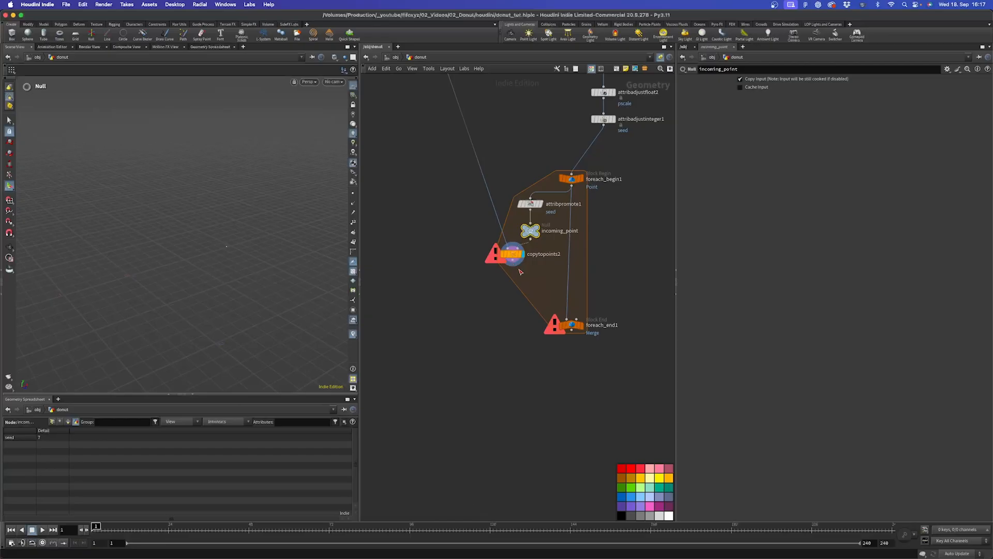
pyautogui.moveTo(512, 266); pyautogui.dragTo(578, 332)
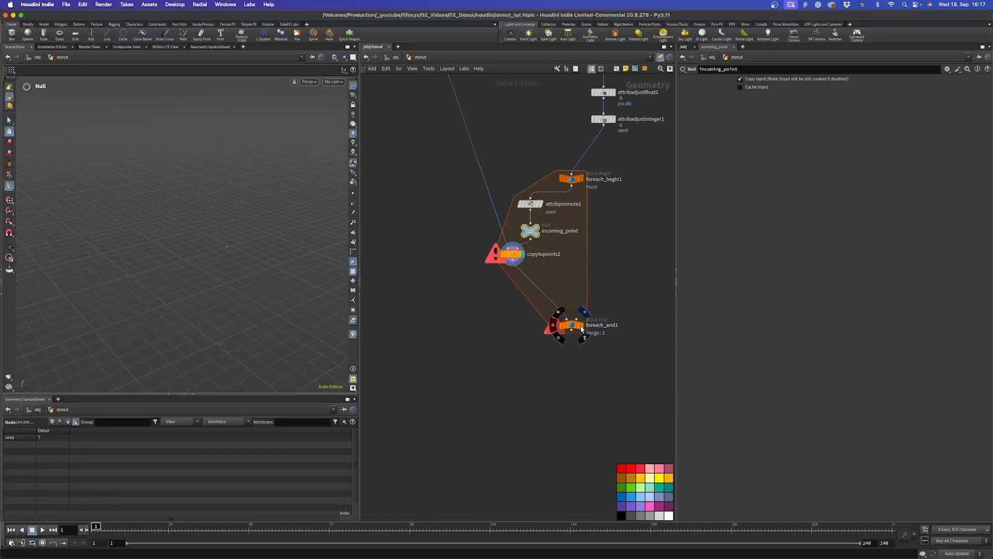
pyautogui.click(582, 325)
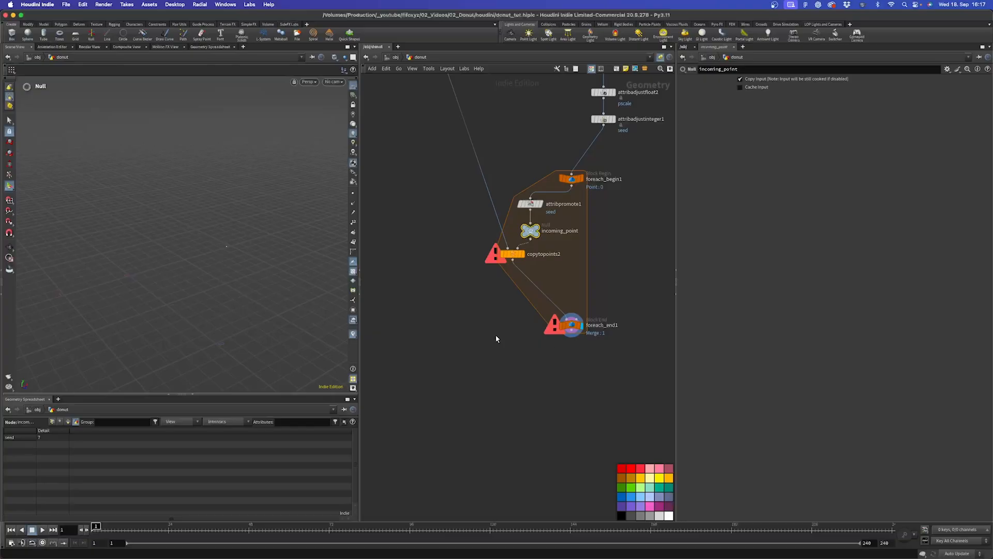
# Check the Controller's Seed expression, attribpromote1's Original Name and copytopoints2's parameters for the cause of the errors in the network.
pyautogui.scroll(-4, 496, 337)
pyautogui.scroll(-4, 487, 320)
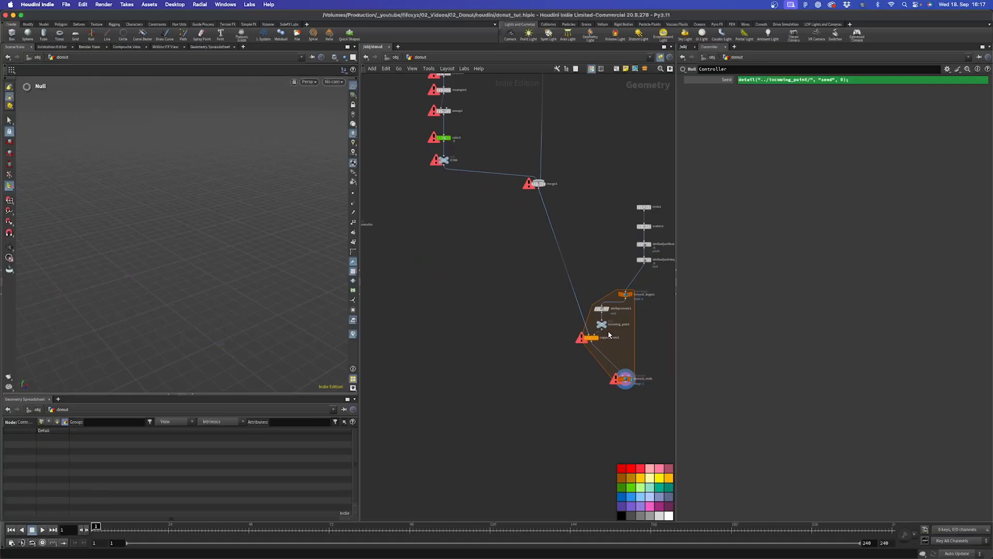
pyautogui.scroll(3, 599, 321)
pyautogui.click(609, 305)
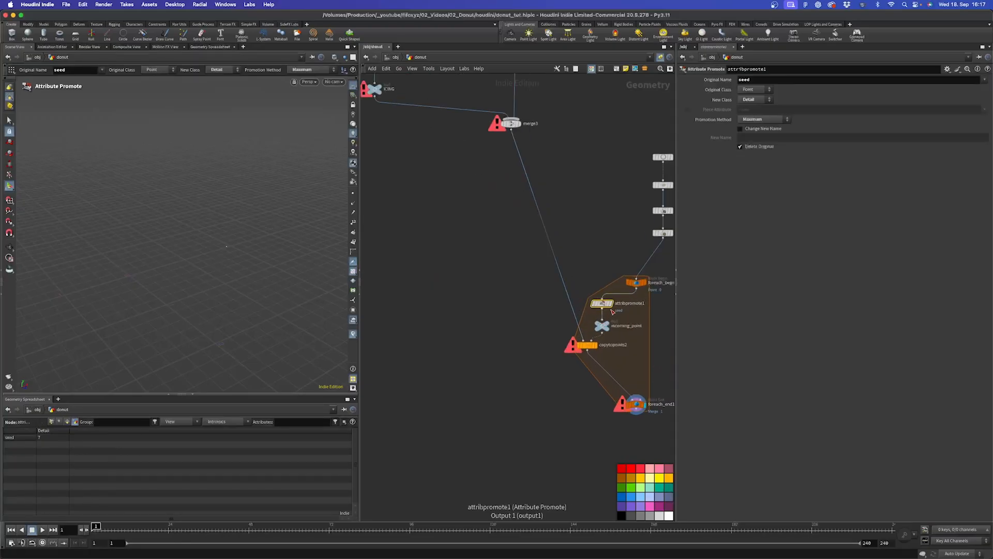
pyautogui.doubleClick(745, 80)
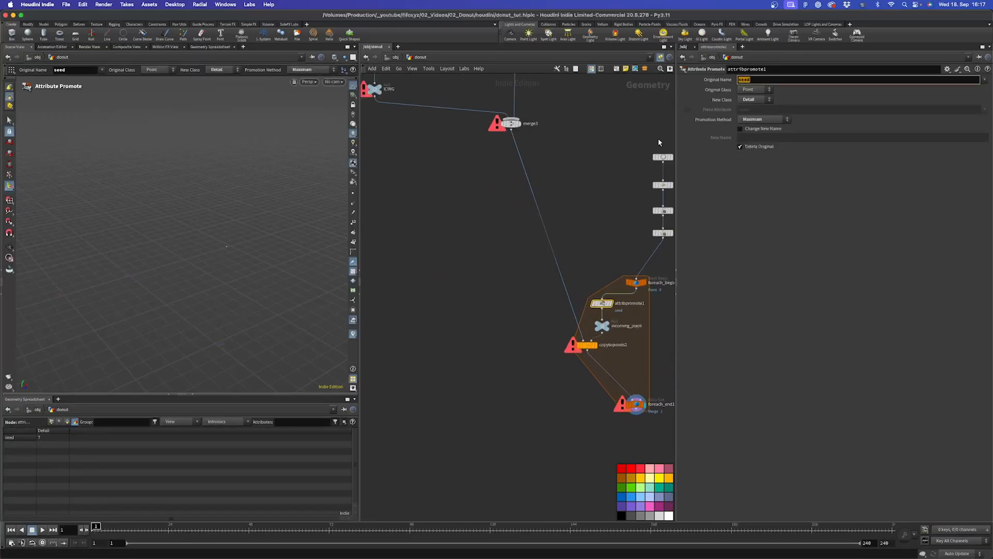
pyautogui.scroll(-4, 577, 257)
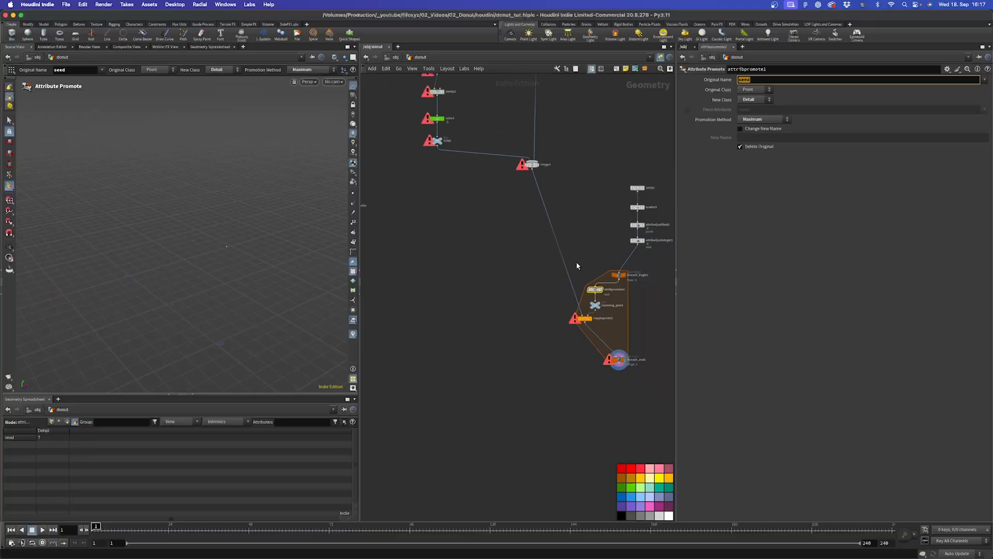
pyautogui.click(588, 318)
pyautogui.scroll(-2, 590, 318)
pyautogui.moveTo(510, 184); pyautogui.dragTo(588, 237, button='middle')
pyautogui.scroll(5, 491, 255)
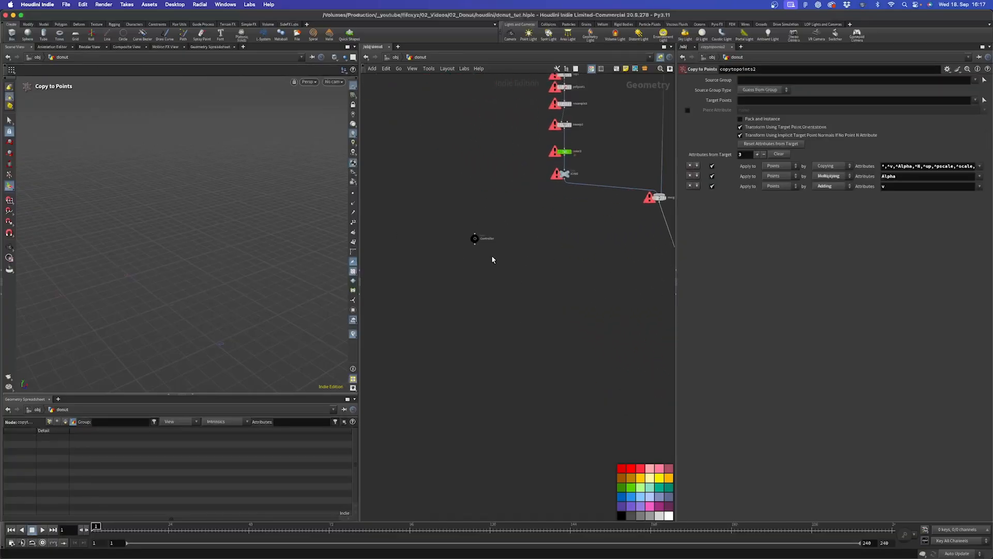
# Correct the detail() expression in the Controller null's Seed so it reads the seed attribute from incoming_point.
pyautogui.click(462, 225)
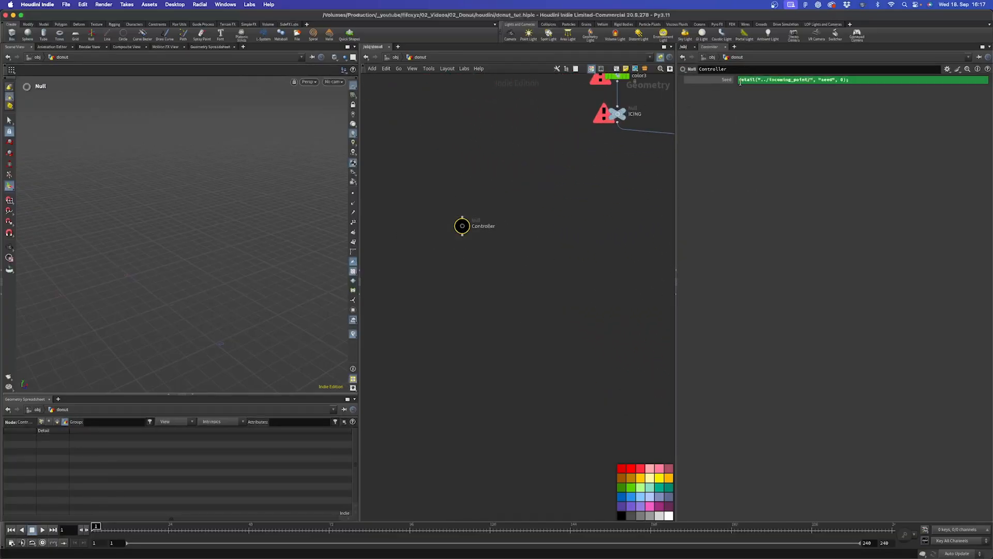
pyautogui.moveTo(740, 81); pyautogui.dragTo(760, 81)
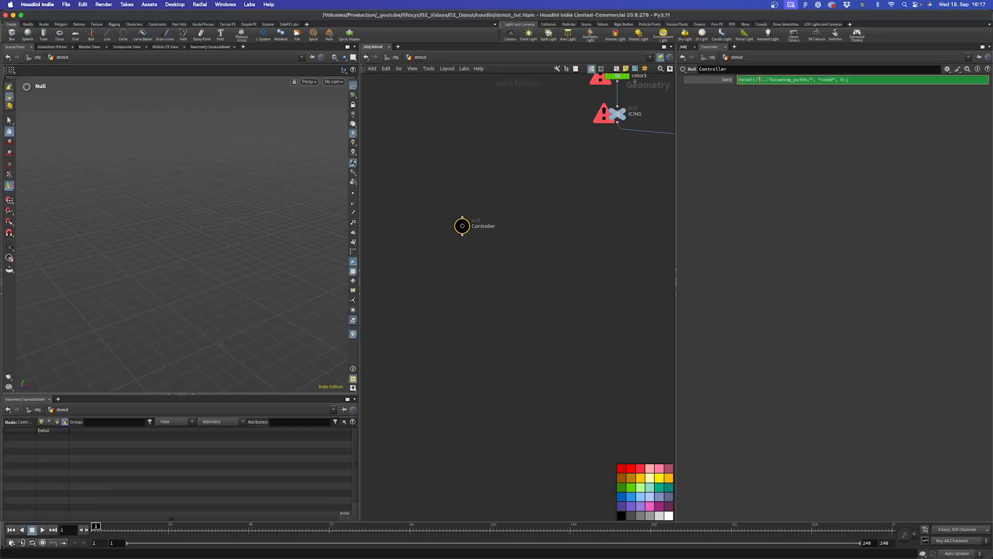
pyautogui.press('Return')
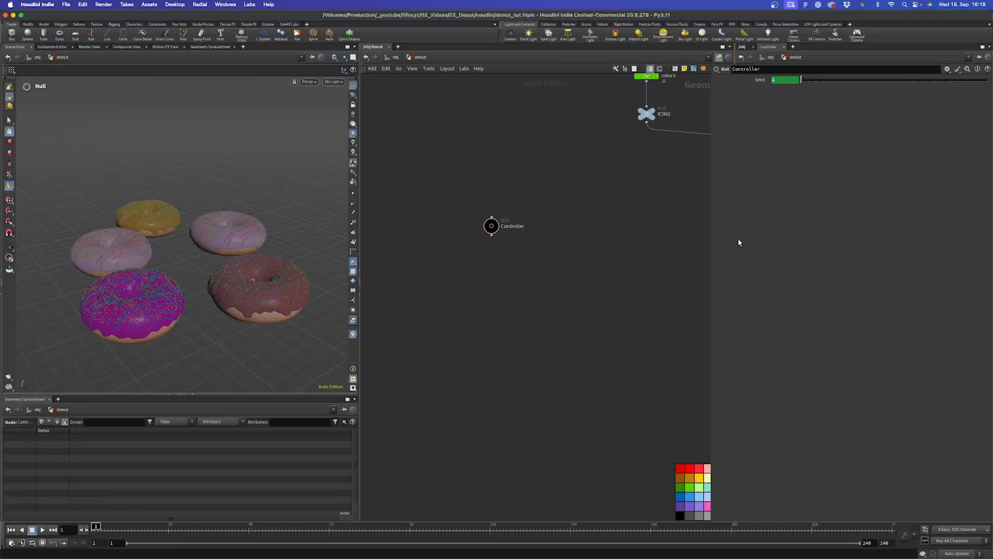
# Examine the foreach_end1 loop and the variation in color, icing and sprinkles between the donut copies up close.
pyautogui.scroll(-3, 545, 306)
pyautogui.scroll(5, 639, 325)
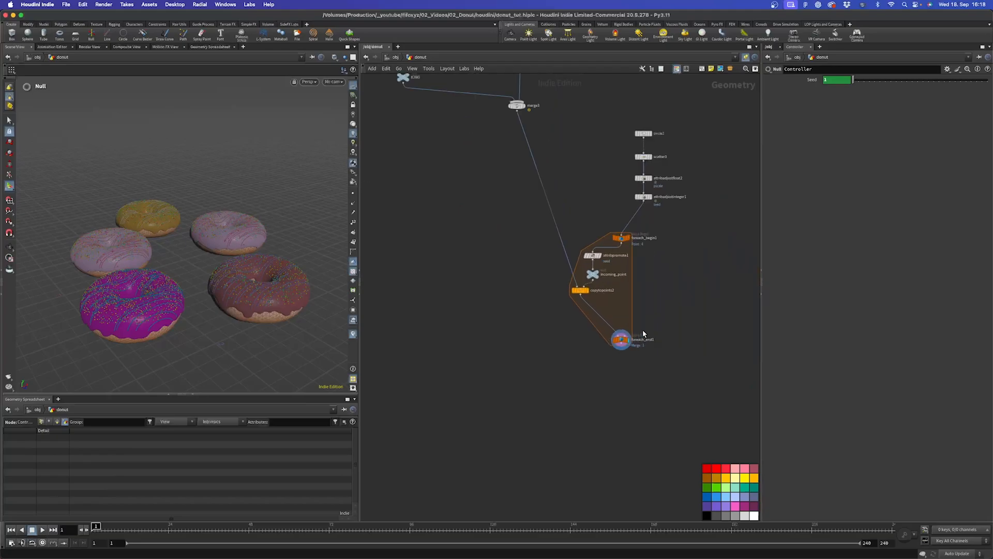
pyautogui.scroll(1, 155, 235)
pyautogui.moveTo(154, 230); pyautogui.dragTo(216, 202, button='right')
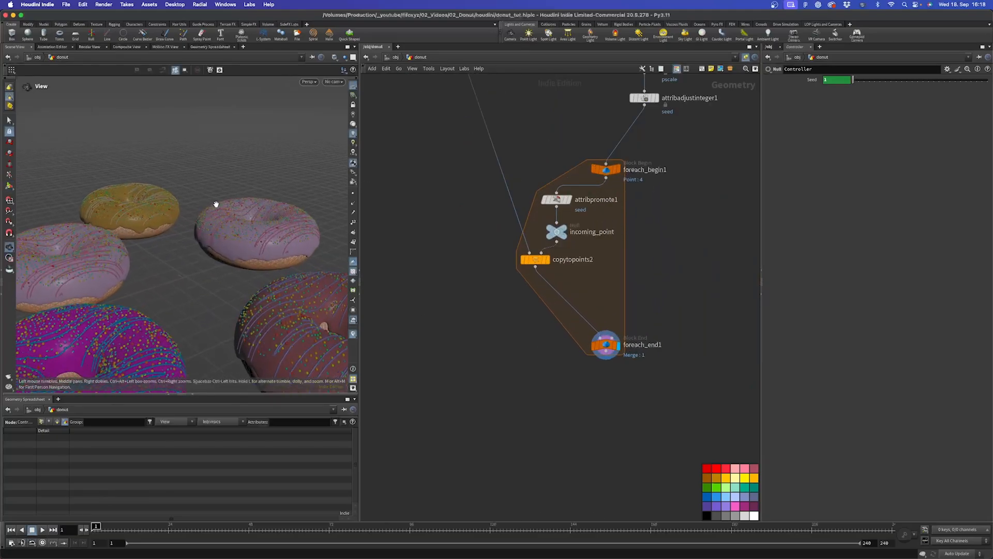
pyautogui.moveTo(167, 239)
pyautogui.mouseDown()
pyautogui.moveTo(171, 255)
pyautogui.moveTo(162, 222)
pyautogui.mouseUp()
pyautogui.moveTo(161, 221); pyautogui.dragTo(306, 283, button='middle')
pyautogui.moveTo(216, 154); pyautogui.dragTo(278, 124, button='right')
pyautogui.moveTo(246, 224); pyautogui.dragTo(202, 280, button='middle')
pyautogui.moveTo(202, 280); pyautogui.dragTo(212, 234, button='right')
pyautogui.moveTo(213, 234); pyautogui.dragTo(166, 186, button='middle')
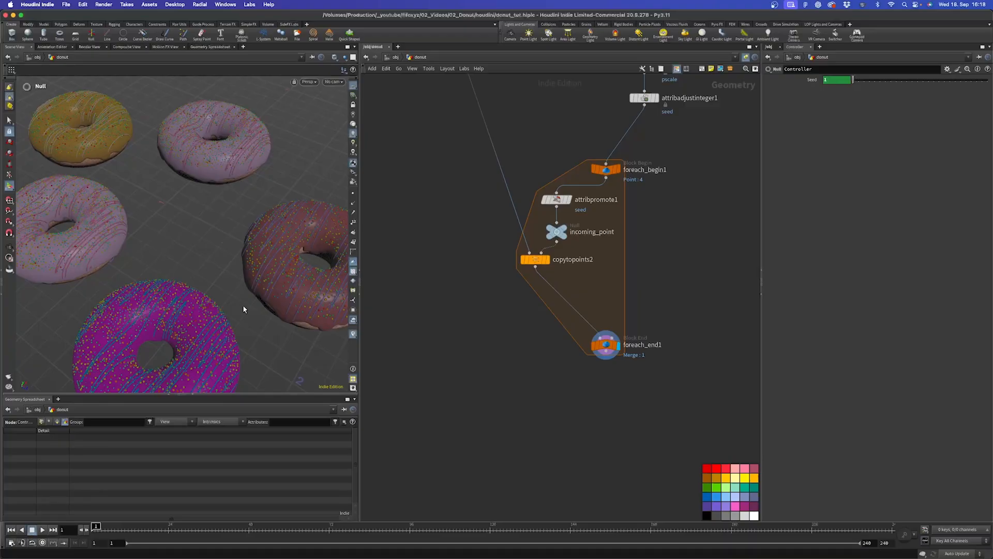
# Display the Sprinkles null in the sprinkle branch of the network.
pyautogui.scroll(-5, 482, 285)
pyautogui.moveTo(511, 101); pyautogui.dragTo(546, 381, button='middle')
pyautogui.moveTo(546, 226); pyautogui.dragTo(557, 447, button='middle')
pyautogui.scroll(4, 612, 231)
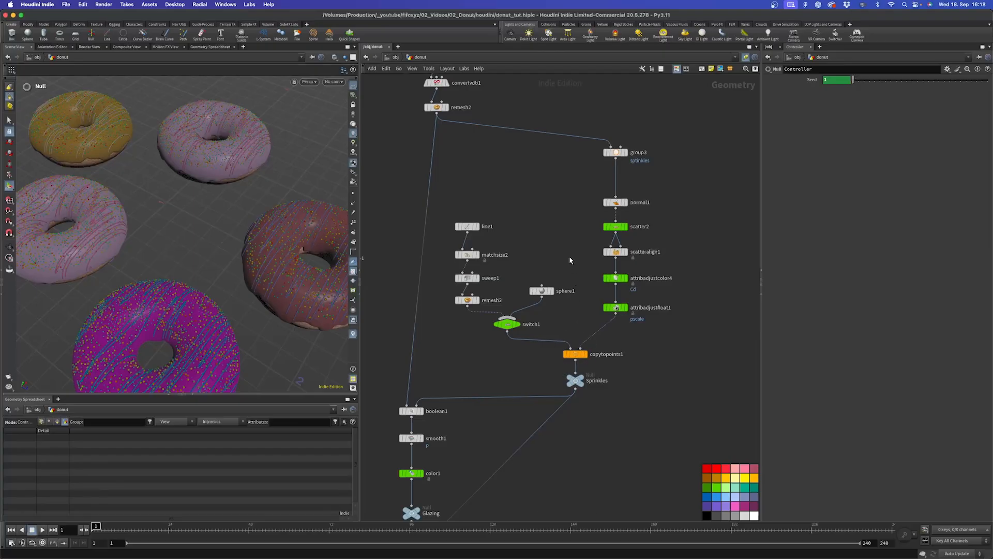
pyautogui.click(588, 368)
# Change scatter2's Force Total Count expression to fit01(rand(ch("../Controller/Seed")),100,1000).
pyautogui.click(616, 226)
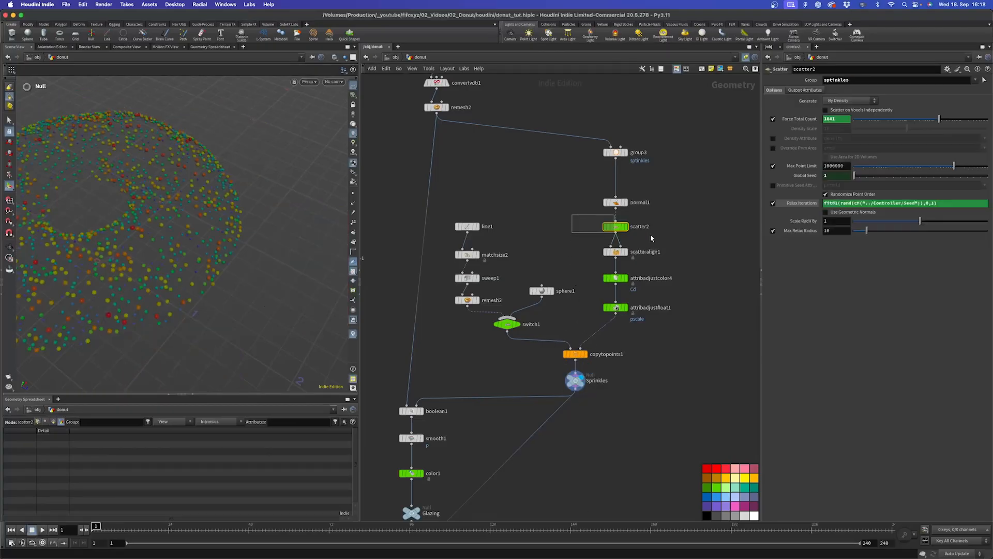
pyautogui.click(814, 120)
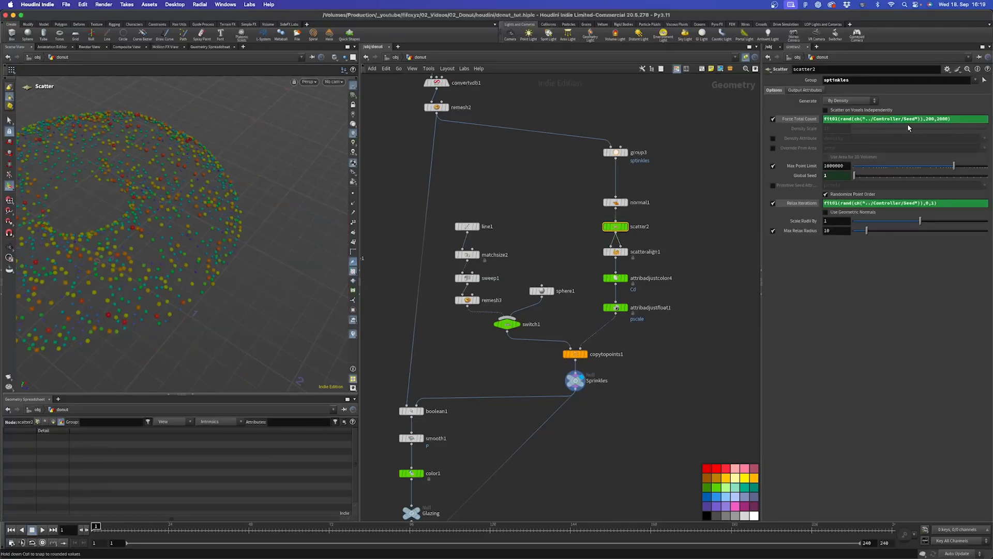
pyautogui.click(938, 119)
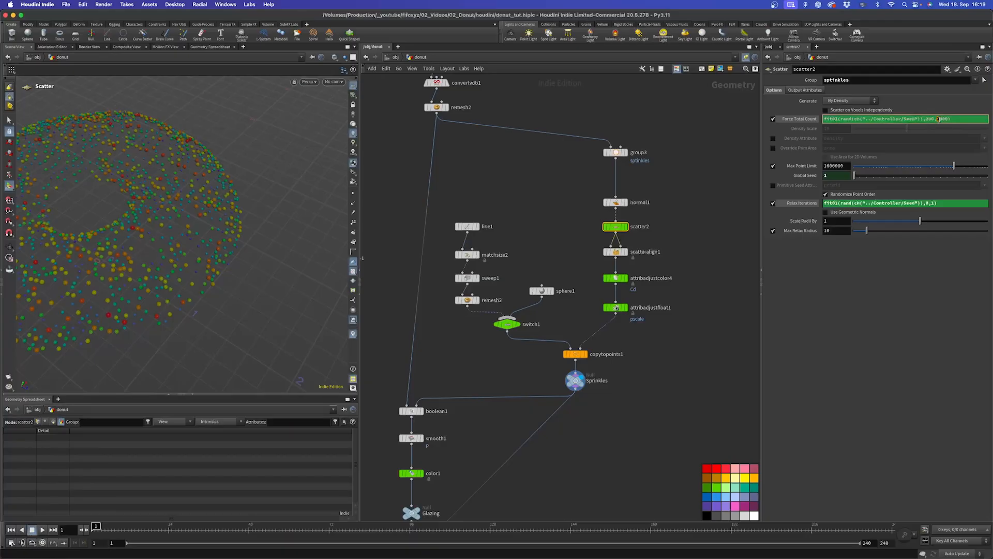
pyautogui.press('BackSpace')
pyautogui.write('1')
pyautogui.press('Return')
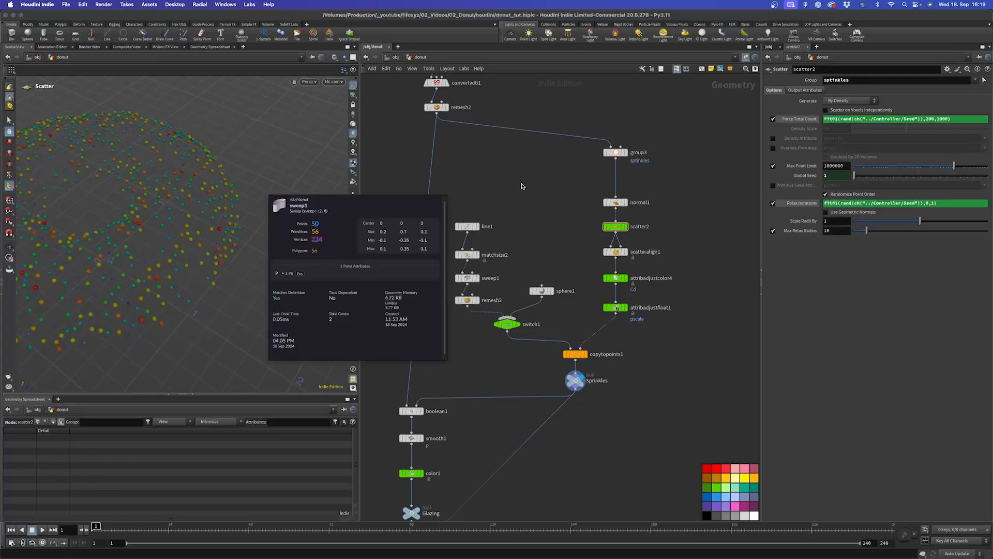
# Adjust the upper limit of the fit01 range in switch1's Select Input expression.
pyautogui.moveTo(525, 257); pyautogui.dragTo(551, 212, button='middle')
pyautogui.click(541, 272)
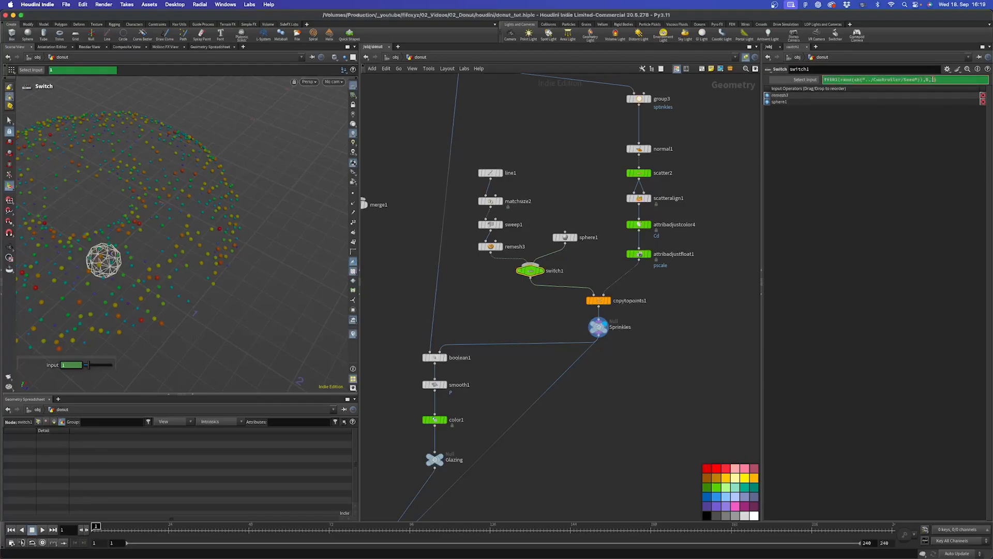
pyautogui.click(932, 79)
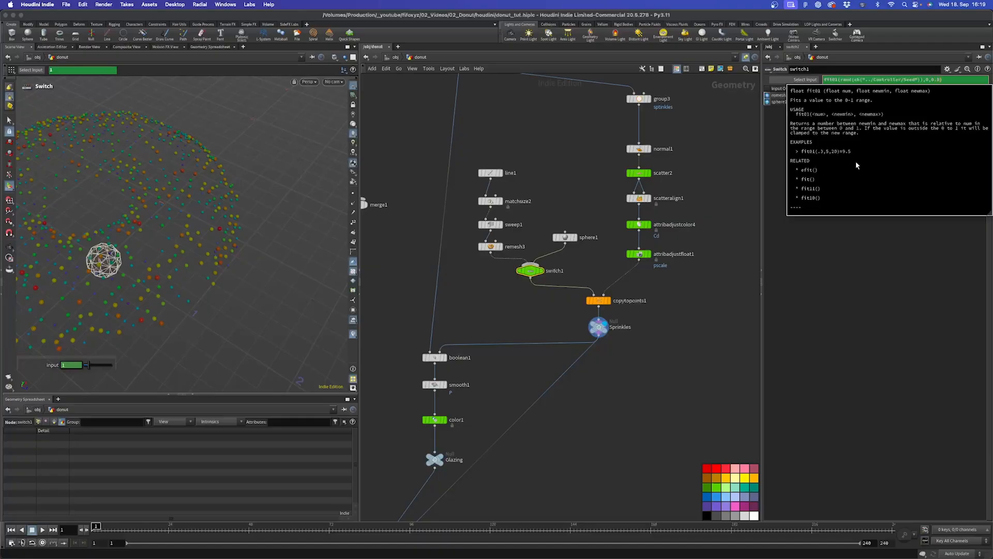
pyautogui.click(693, 354)
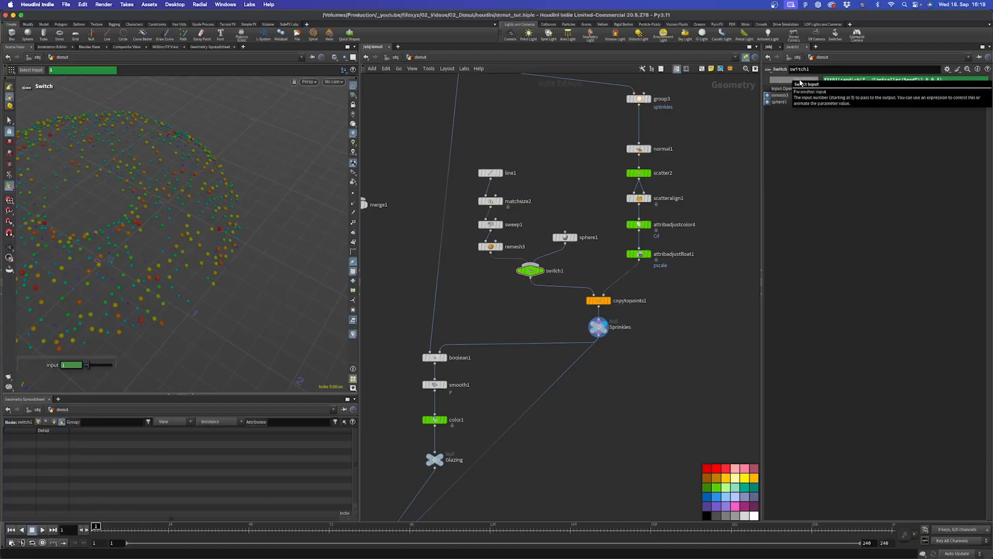
# Return to the for-each block at the end of the network and display the output of foreach_end1.
pyautogui.click(801, 83)
pyautogui.scroll(-5, 583, 319)
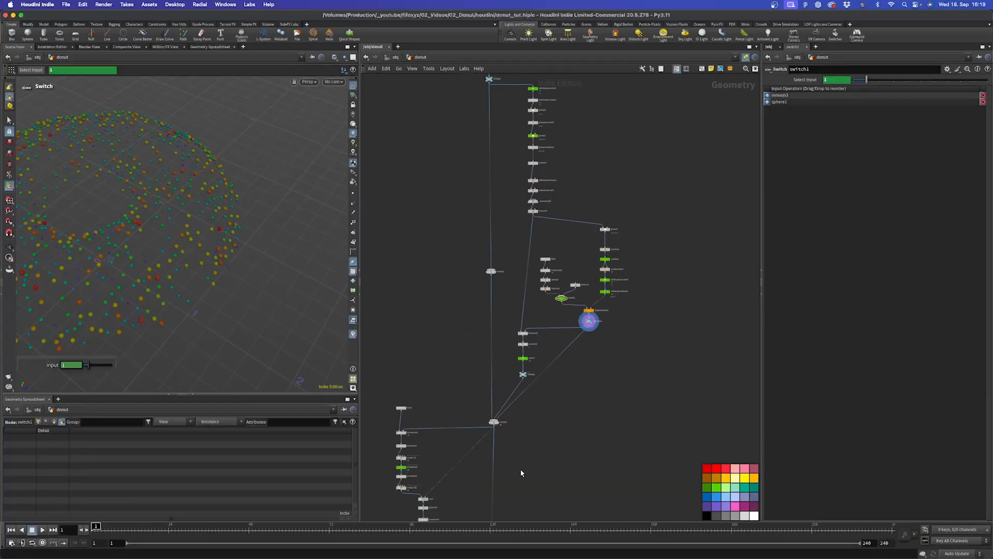
pyautogui.moveTo(521, 470); pyautogui.dragTo(567, 183, button='middle')
pyautogui.moveTo(578, 395); pyautogui.dragTo(570, 236, button='middle')
pyautogui.scroll(2, 570, 236)
pyautogui.moveTo(384, 126); pyautogui.dragTo(545, 255)
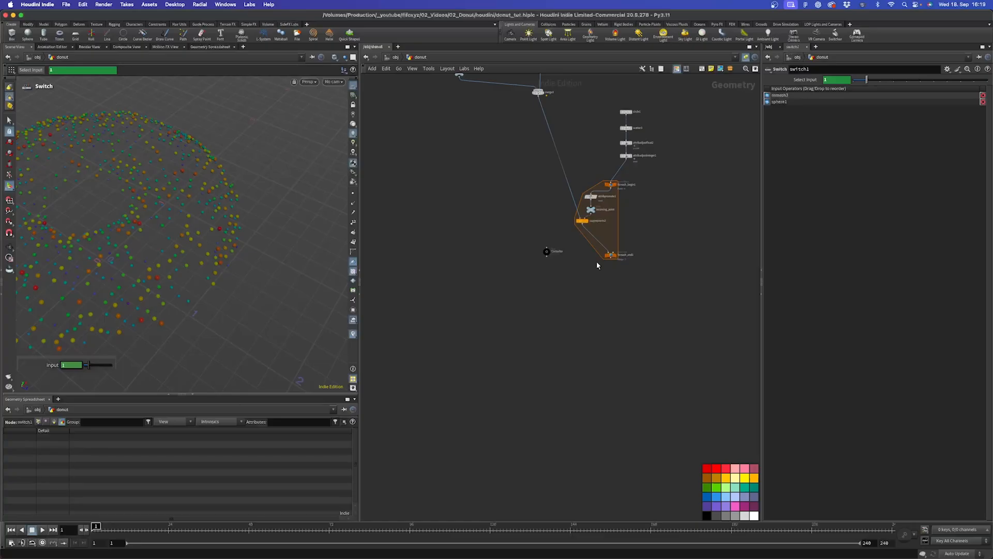
pyautogui.scroll(4, 597, 261)
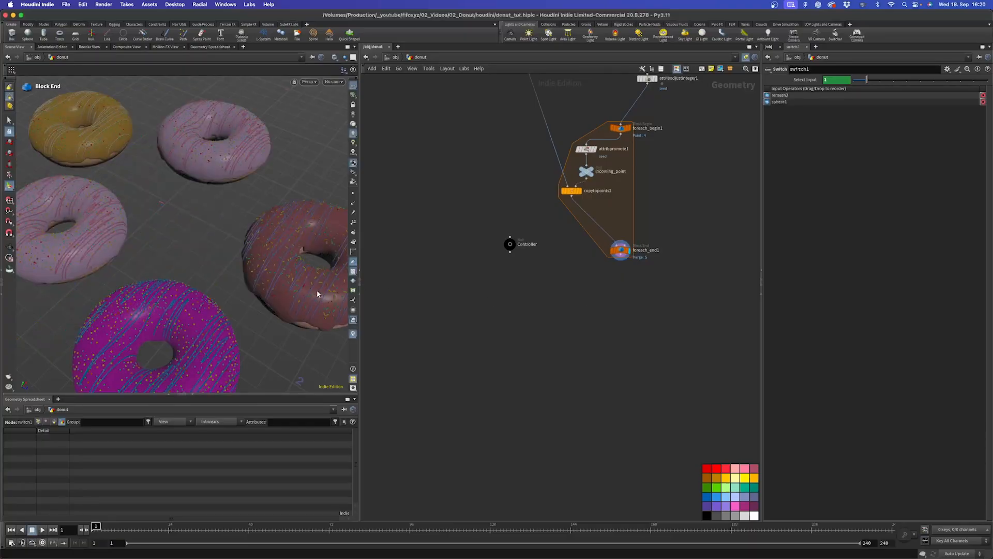
# Examine the sprinkle density, colors and icing lines across the donut copies from close up, at an angle and from above.
pyautogui.press('Escape')
pyautogui.moveTo(153, 241); pyautogui.dragTo(208, 197)
pyautogui.scroll(4, 182, 175)
pyautogui.scroll(-5, 208, 197)
pyautogui.moveTo(158, 282); pyautogui.dragTo(80, 304)
pyautogui.press('Return')
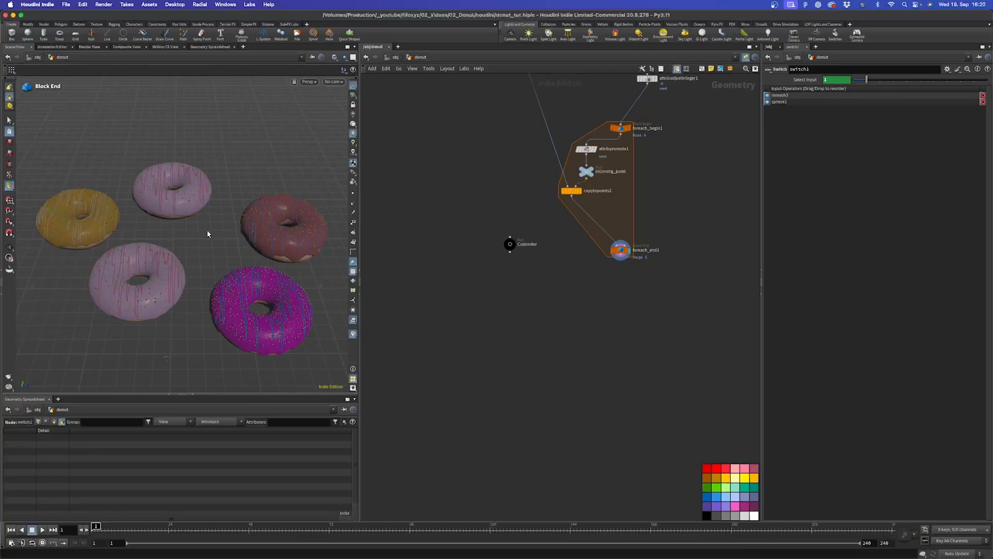
pyautogui.press('Escape')
pyautogui.moveTo(192, 250); pyautogui.dragTo(197, 351)
pyautogui.press('Return')
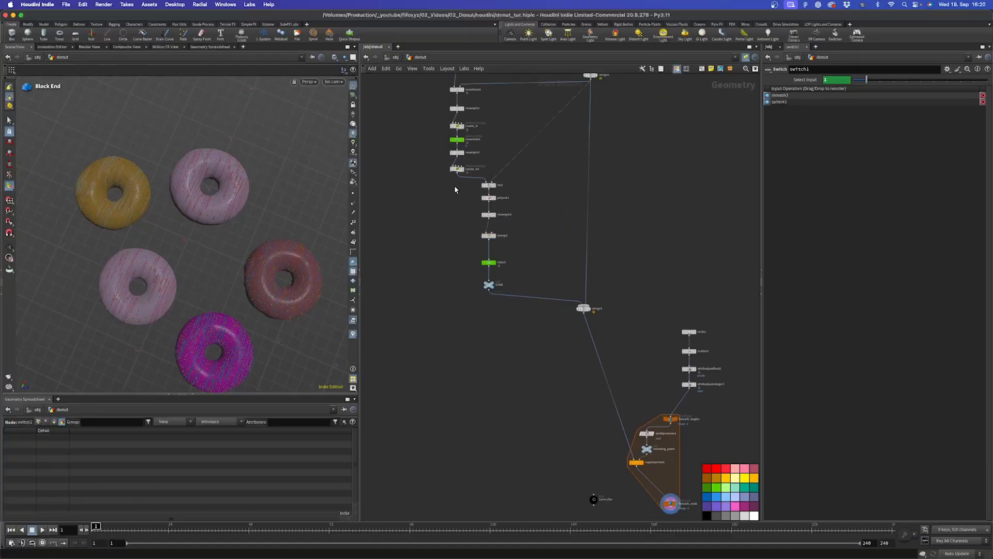
# Change the Offset expression of mountain2 in the icing branch to ch("../Controller/Seed")+123456.
pyautogui.moveTo(454, 185); pyautogui.dragTo(445, 326, button='middle')
pyautogui.scroll(5, 446, 317)
pyautogui.moveTo(423, 255); pyautogui.dragTo(500, 245)
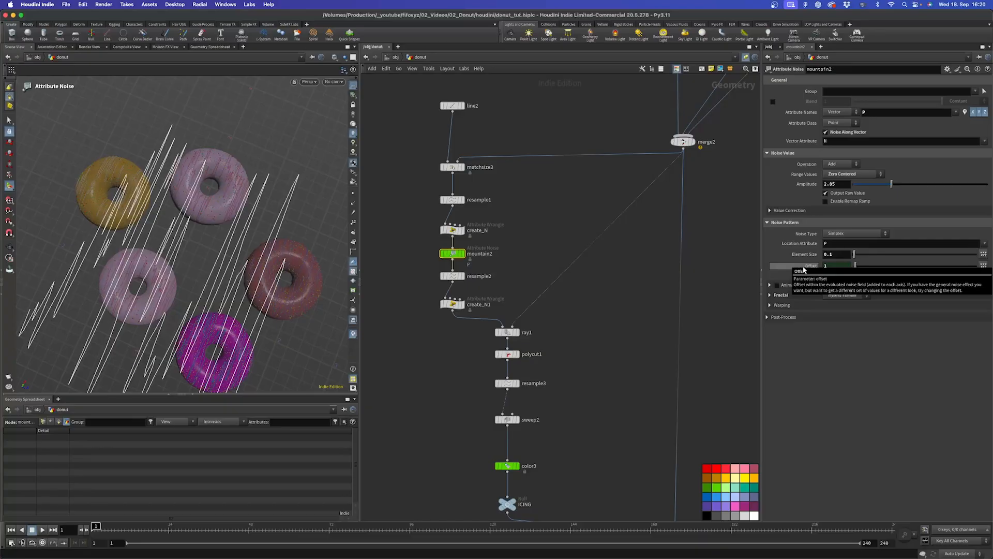
pyautogui.click(804, 266)
pyautogui.click(811, 267)
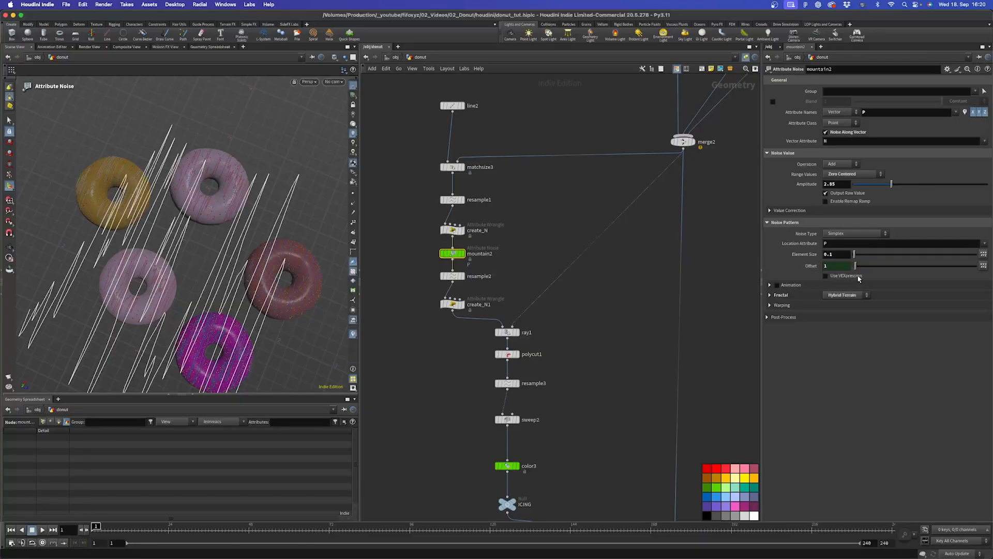
pyautogui.click(787, 266)
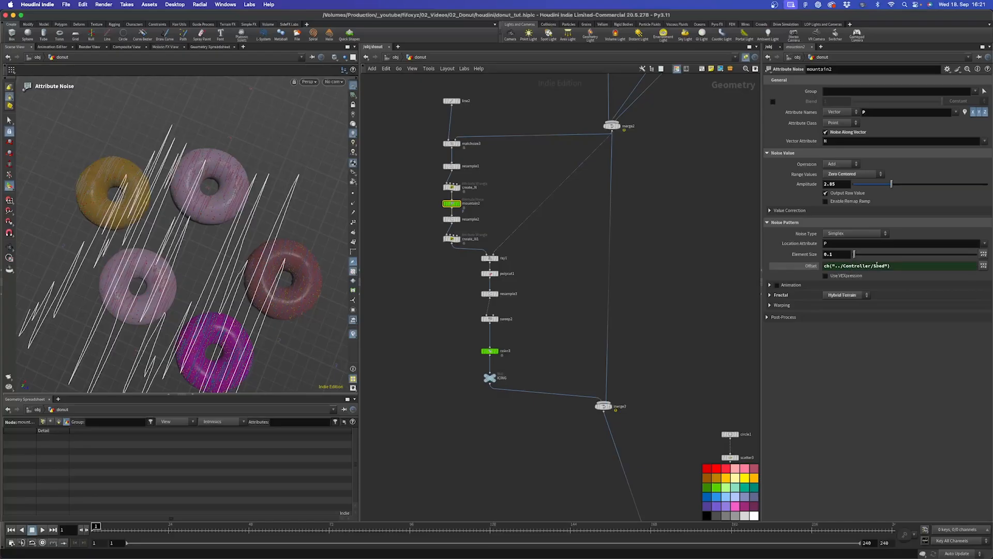
pyautogui.click(887, 266)
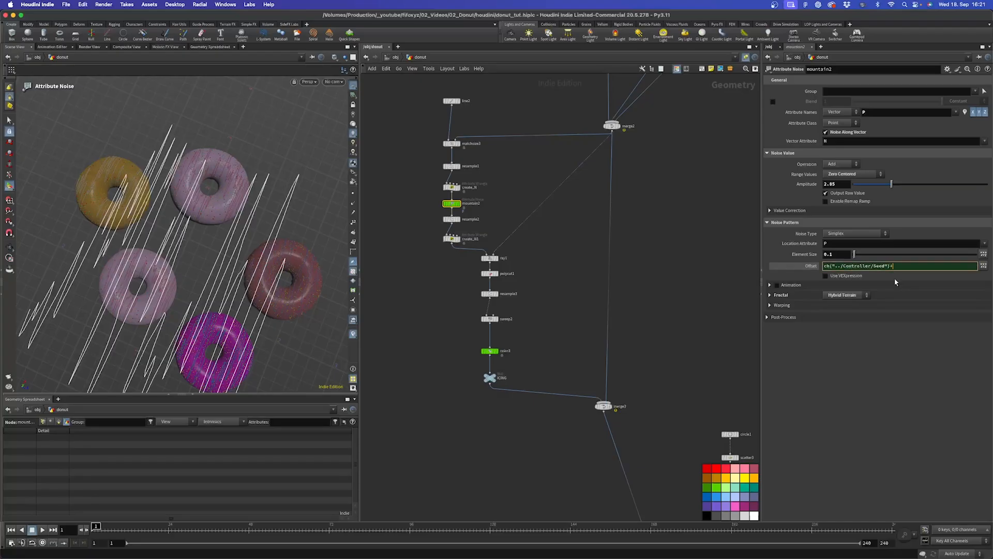
pyautogui.press('Return')
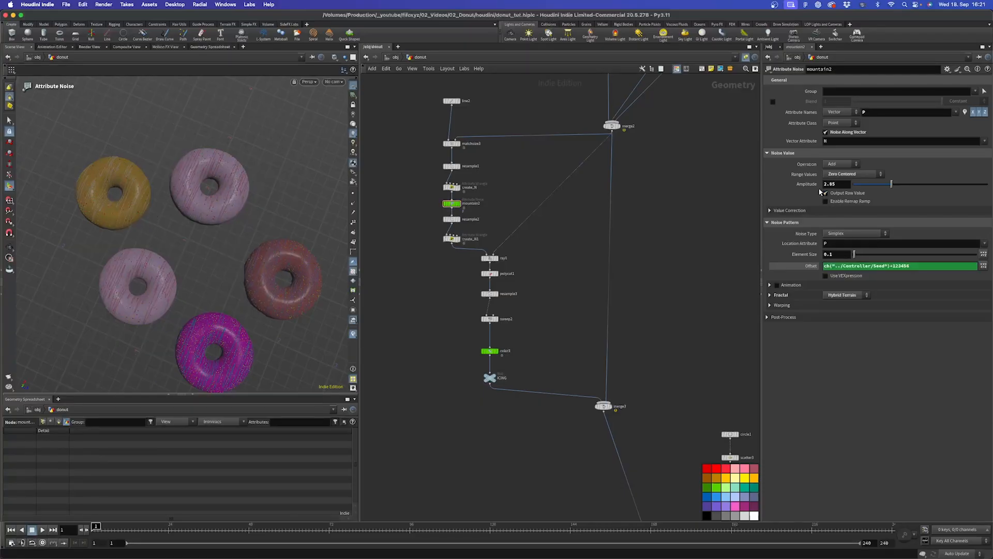
# Copy the seed-driven fit01 expression from the first Color component of color3 for reuse in mountain2.
pyautogui.doubleClick(841, 184)
pyautogui.write('seed')
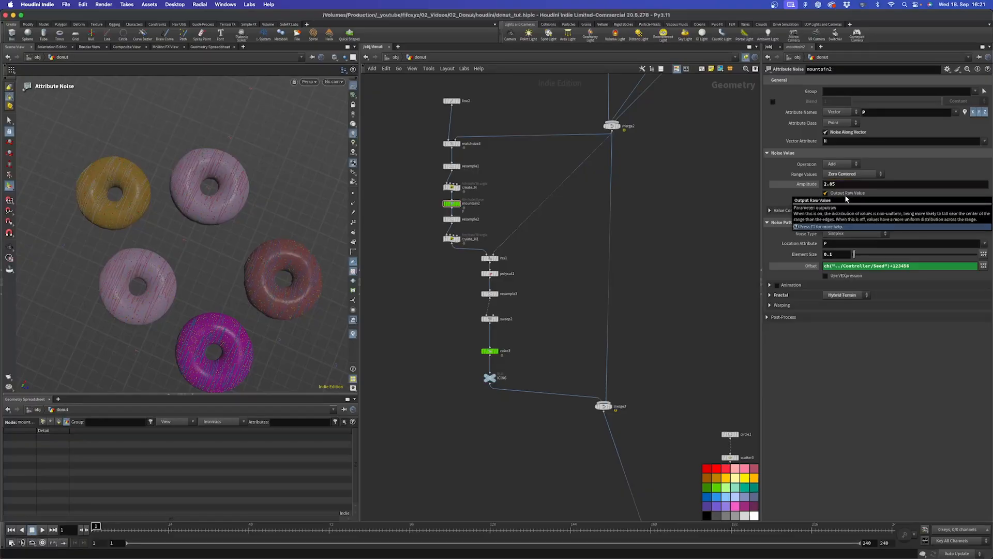
pyautogui.press('Escape')
pyautogui.moveTo(528, 360); pyautogui.dragTo(480, 340)
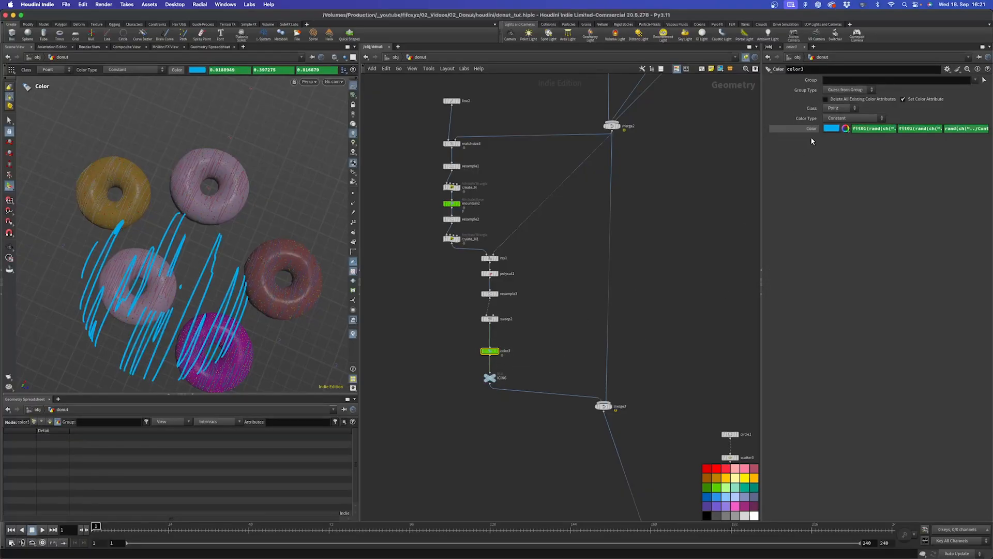
pyautogui.click(881, 129)
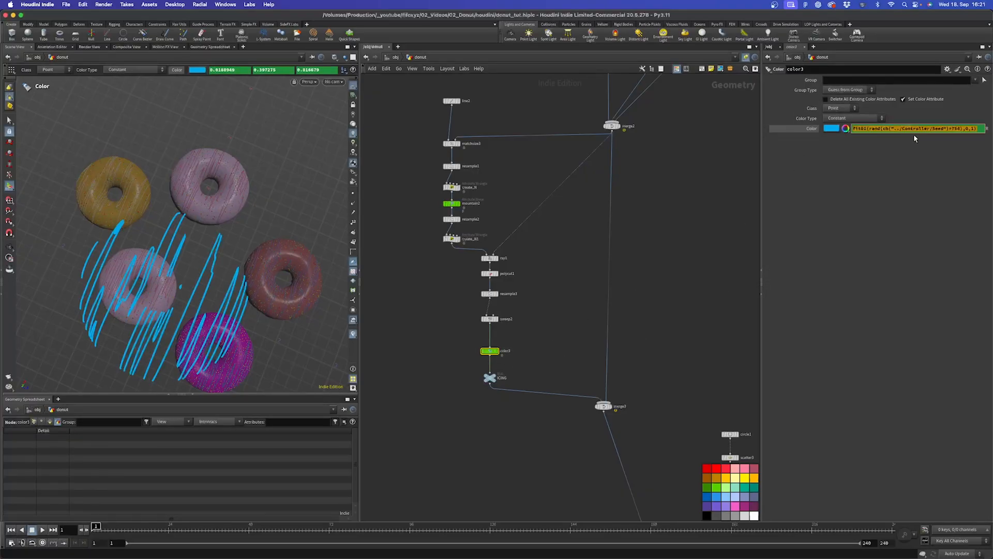
pyautogui.moveTo(501, 201); pyautogui.dragTo(457, 207)
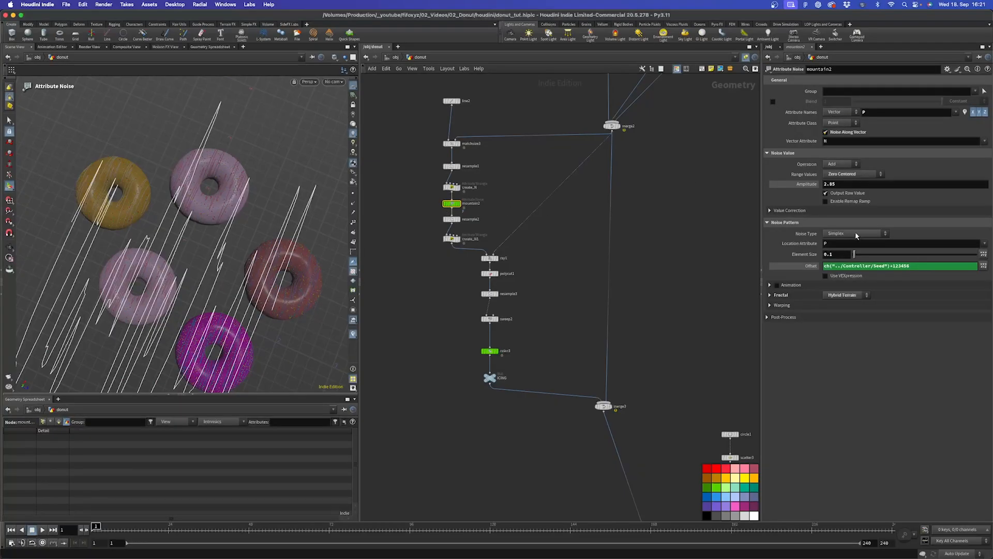
# Set mountain2's Amplitude to fit01(rand(ch("../Controller/Seed")+754),2,4) and check the icing lines on the donut copies.
pyautogui.click(829, 184)
pyautogui.write('fit01(rand(ch("../Controller/Seed")+754),0,1)')
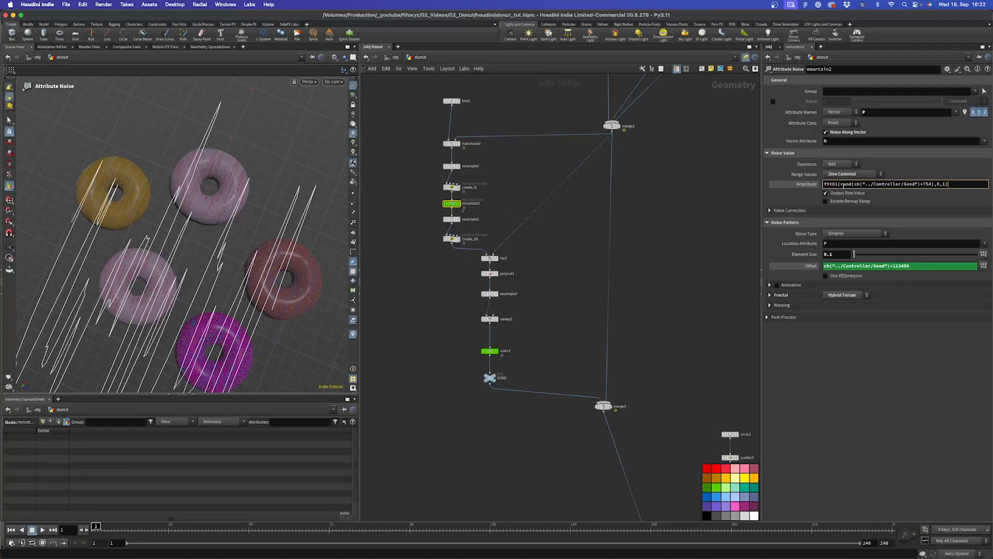
pyautogui.doubleClick(939, 184)
pyautogui.write('2')
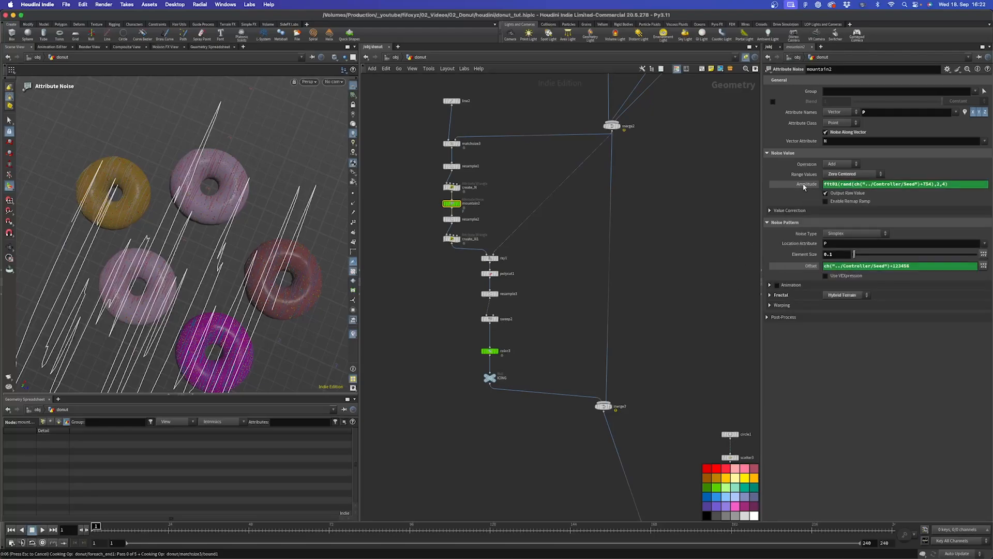
pyautogui.click(805, 185)
pyautogui.press('Escape')
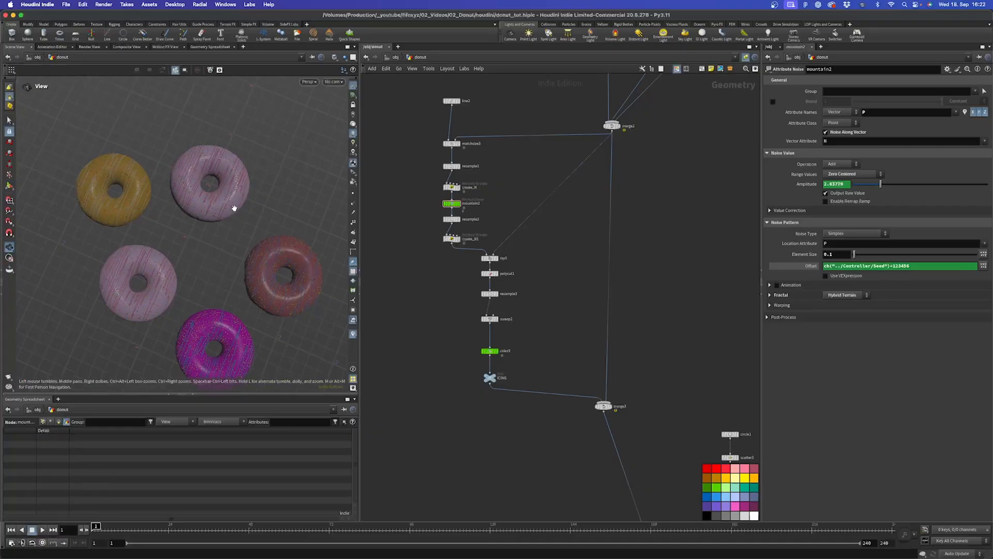
pyautogui.moveTo(217, 230); pyautogui.dragTo(95, 235)
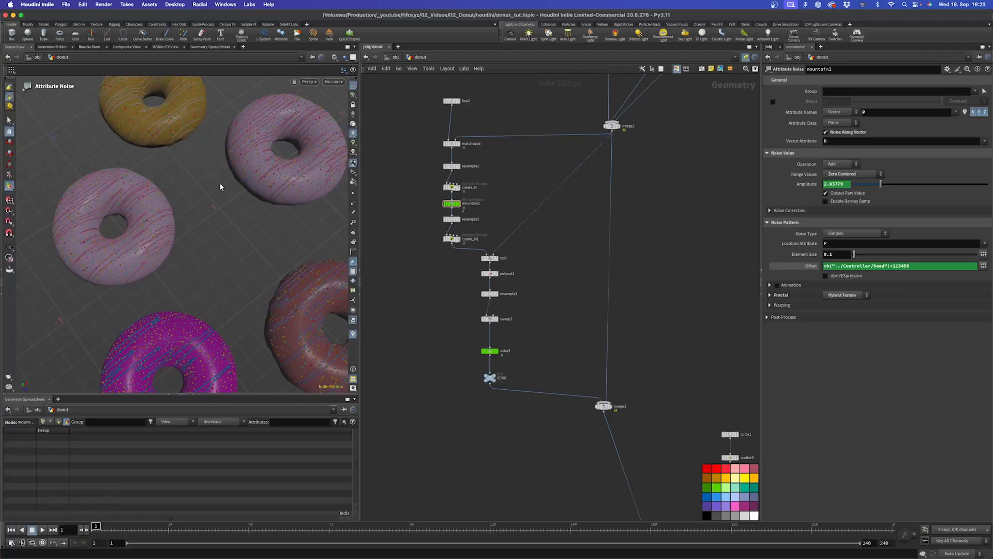
pyautogui.keyDown('alt'); pyautogui.moveTo(244, 190); pyautogui.dragTo(230, 162); pyautogui.keyUp('alt')
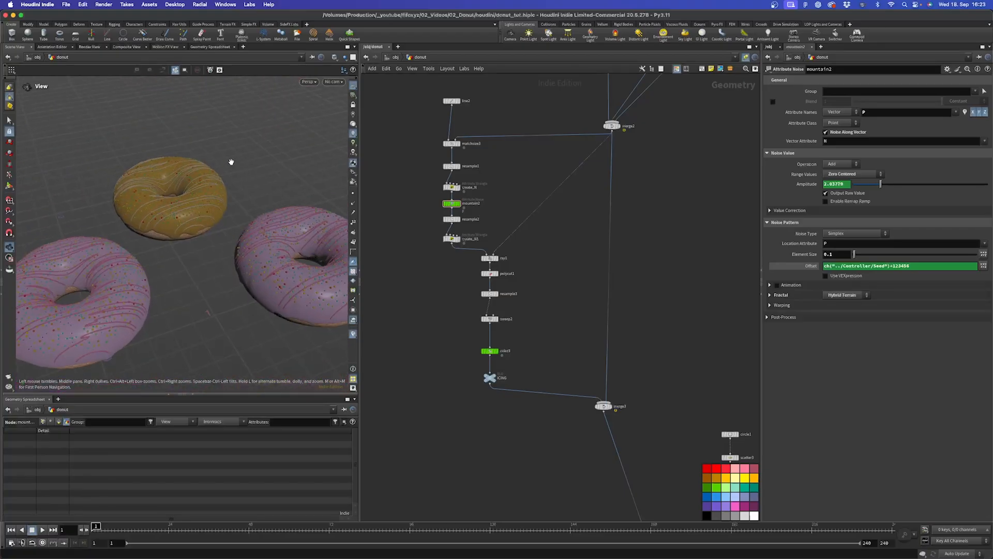
pyautogui.keyDown('alt'); pyautogui.moveTo(231, 162); pyautogui.dragTo(211, 220, button='right'); pyautogui.keyUp('alt')
# Display attribadjustinteger1 below scatter3 and set the Max Value of its random seed attribute to 10000.
pyautogui.moveTo(704, 427); pyautogui.dragTo(577, 273, button='middle')
pyautogui.scroll(4, 642, 340)
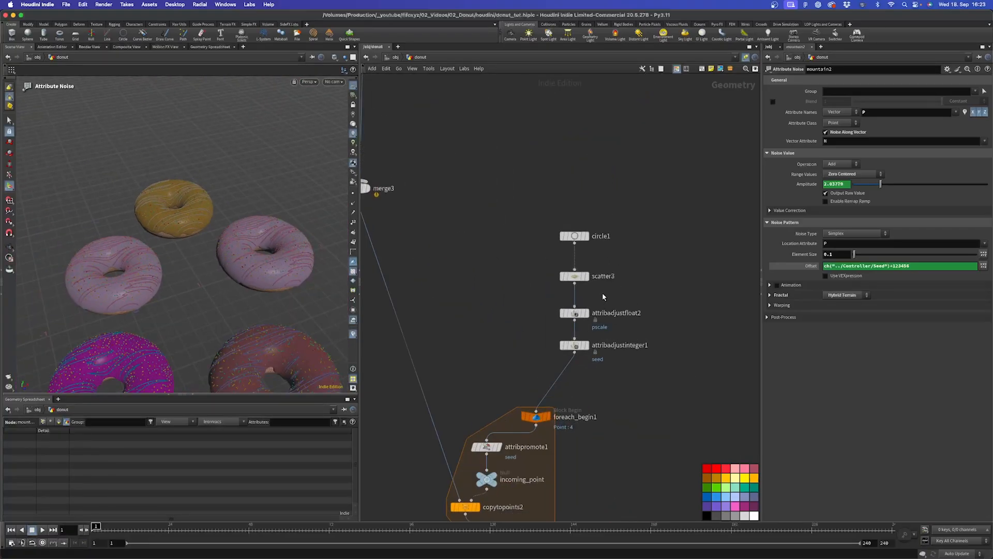
pyautogui.click(575, 276)
pyautogui.click(588, 276)
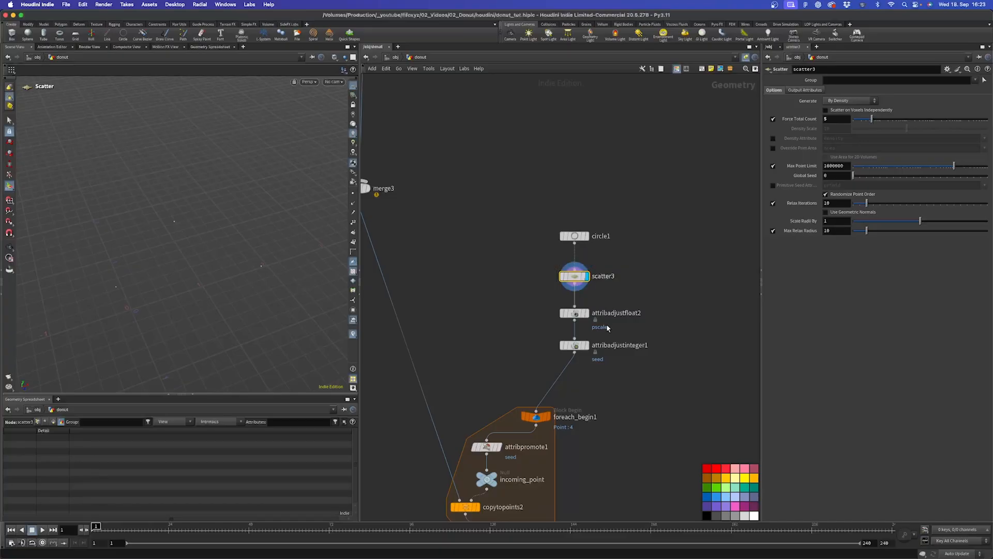
pyautogui.click(574, 345)
pyautogui.click(587, 345)
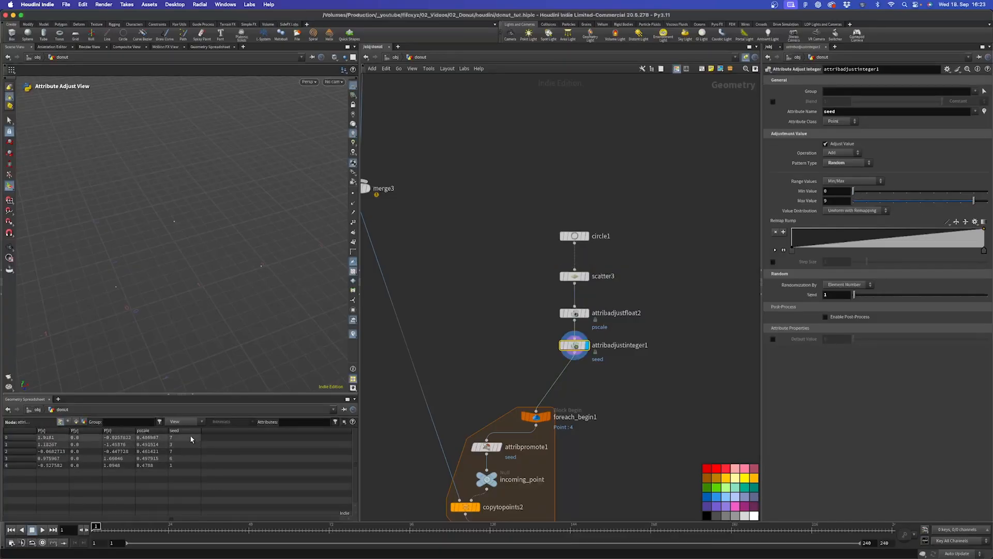
pyautogui.click(836, 201)
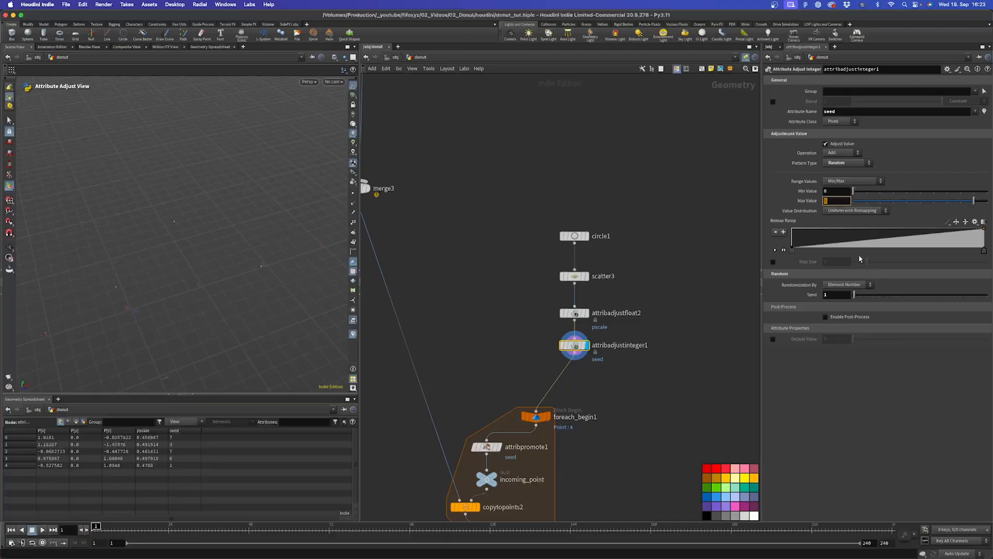
pyautogui.write('10000')
pyautogui.press('Return')
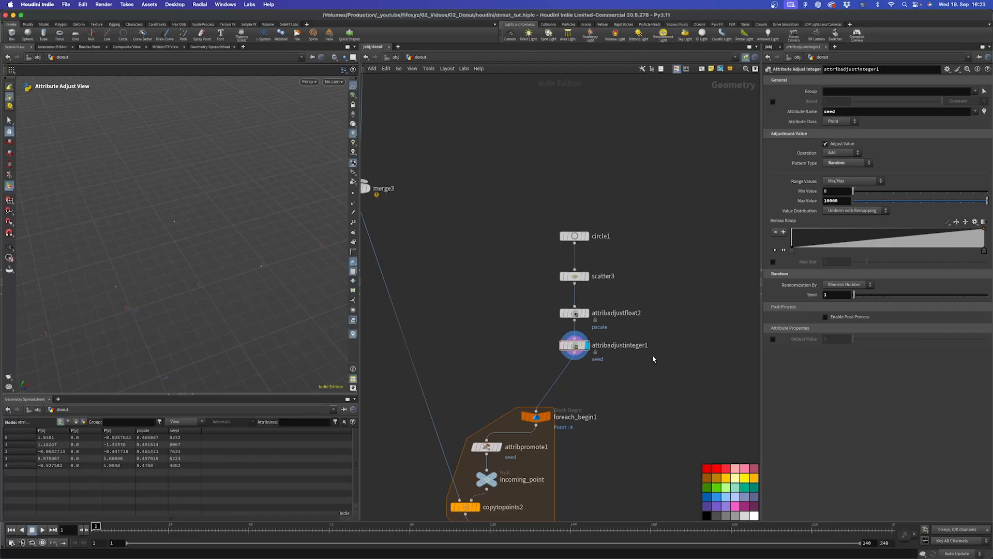
# Display foreach_end1 to regenerate the donut copies with the widened seed range.
pyautogui.moveTo(595, 442); pyautogui.dragTo(613, 283, button='middle')
pyautogui.moveTo(570, 450)
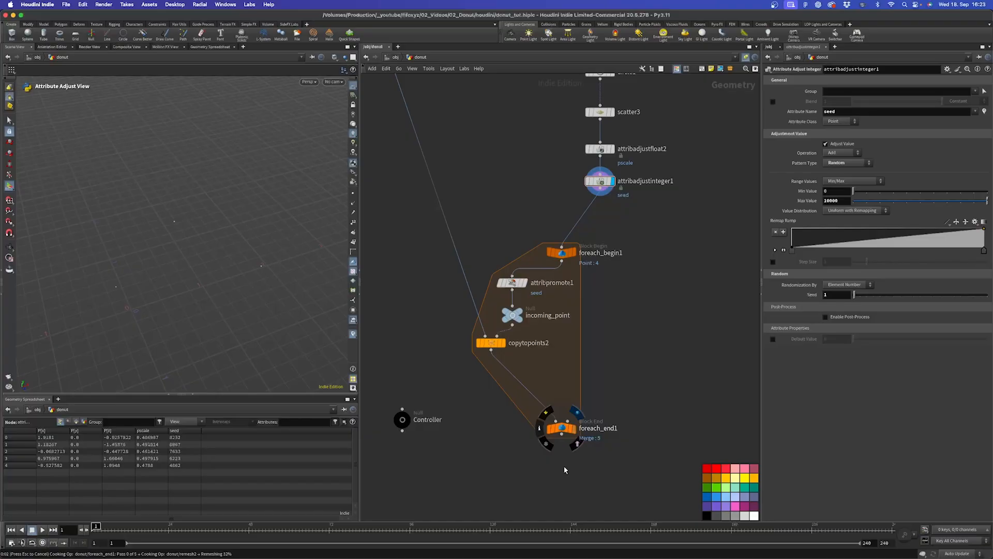
pyautogui.scroll(-4, 193, 277)
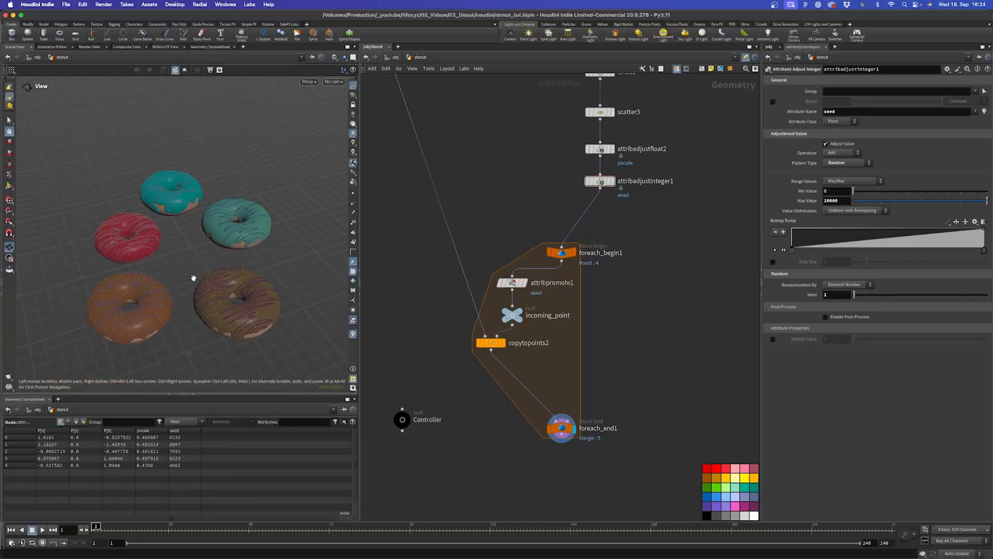
# Examine the differences in glaze color, icing lines and sprinkles between the regenerated donuts from several angles and distances.
pyautogui.moveTo(197, 254)
pyautogui.mouseDown()
pyautogui.moveTo(169, 297)
pyautogui.moveTo(186, 254)
pyautogui.mouseUp()
pyautogui.scroll(4, 209, 224)
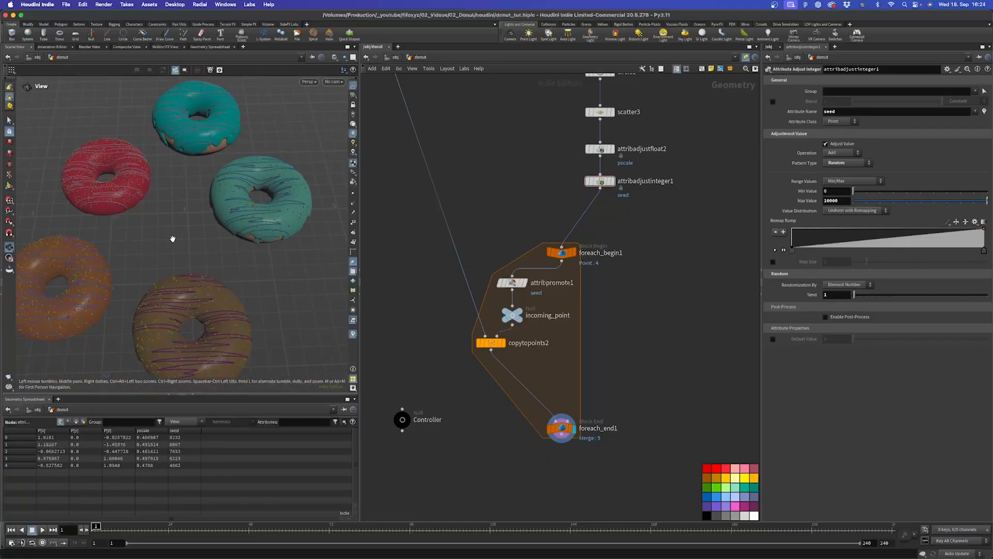
pyautogui.moveTo(162, 202); pyautogui.dragTo(160, 181)
pyautogui.scroll(3, 226, 142)
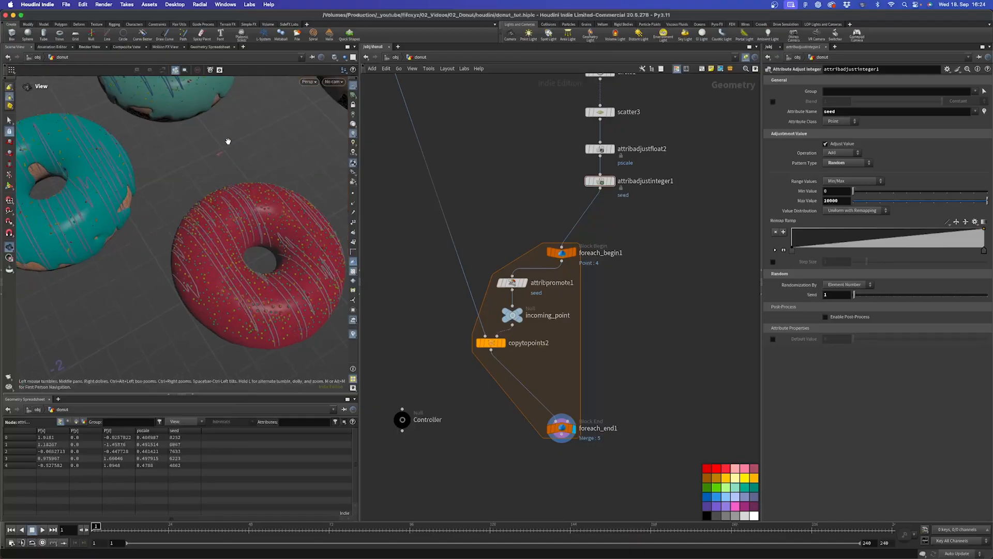
pyautogui.scroll(3, 247, 188)
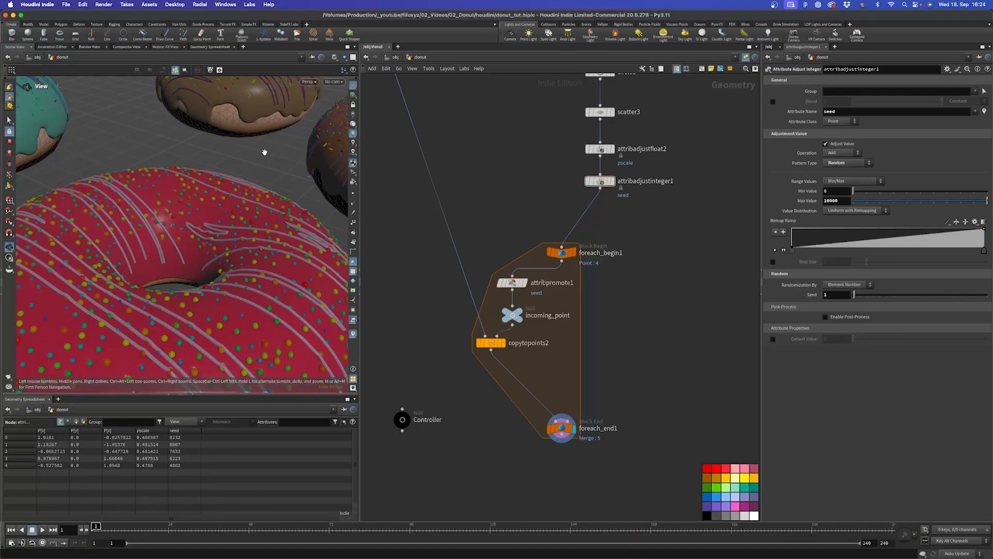
pyautogui.scroll(-5, 175, 224)
pyautogui.moveTo(133, 202); pyautogui.dragTo(73, 218)
pyautogui.moveTo(218, 203); pyautogui.dragTo(177, 222, button='right')
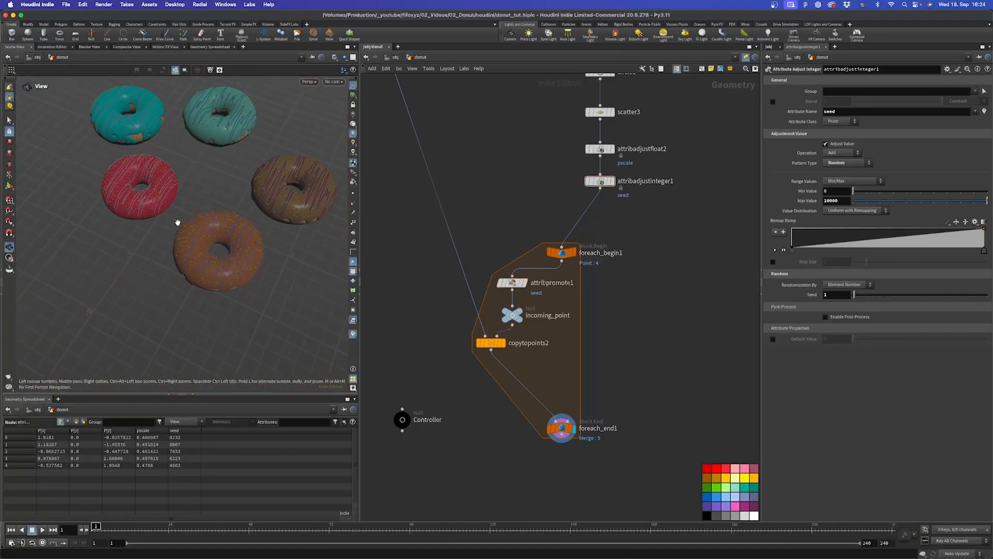
pyautogui.moveTo(245, 200); pyautogui.dragTo(238, 274, button='middle')
pyautogui.moveTo(165, 234); pyautogui.dragTo(162, 249, button='middle')
pyautogui.moveTo(162, 248); pyautogui.dragTo(144, 236)
pyautogui.moveTo(156, 271); pyautogui.dragTo(195, 195)
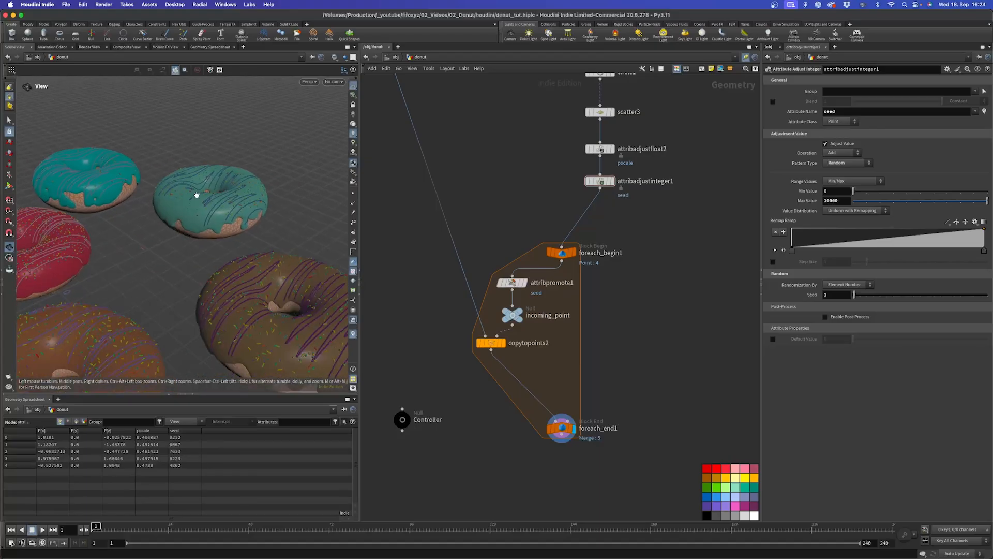
pyautogui.moveTo(195, 195); pyautogui.dragTo(240, 161, button='middle')
pyautogui.moveTo(219, 185); pyautogui.dragTo(193, 224, button='right')
pyautogui.moveTo(193, 224); pyautogui.dragTo(189, 262)
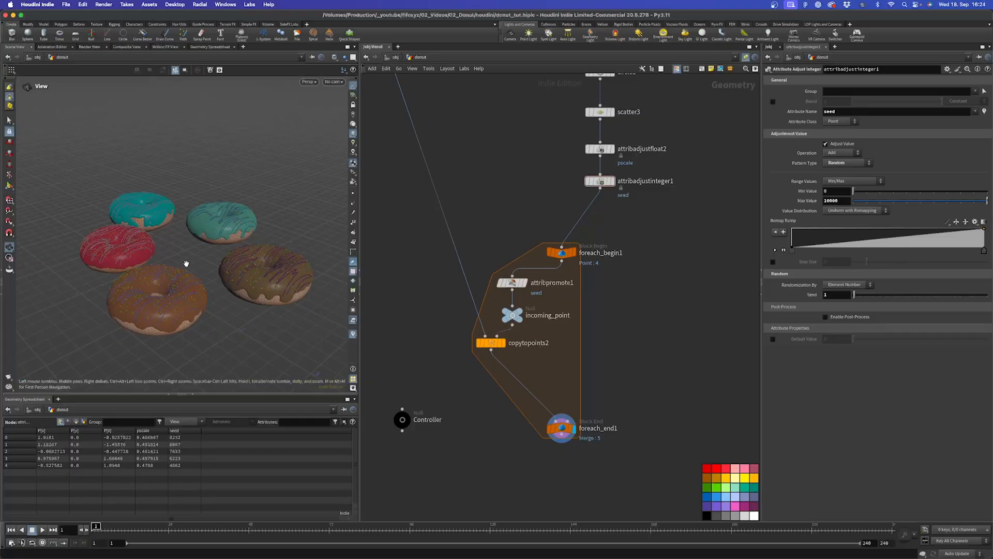
pyautogui.moveTo(185, 263)
pyautogui.mouseDown()
pyautogui.moveTo(195, 248)
pyautogui.moveTo(178, 284)
pyautogui.moveTo(180, 267)
pyautogui.mouseUp()
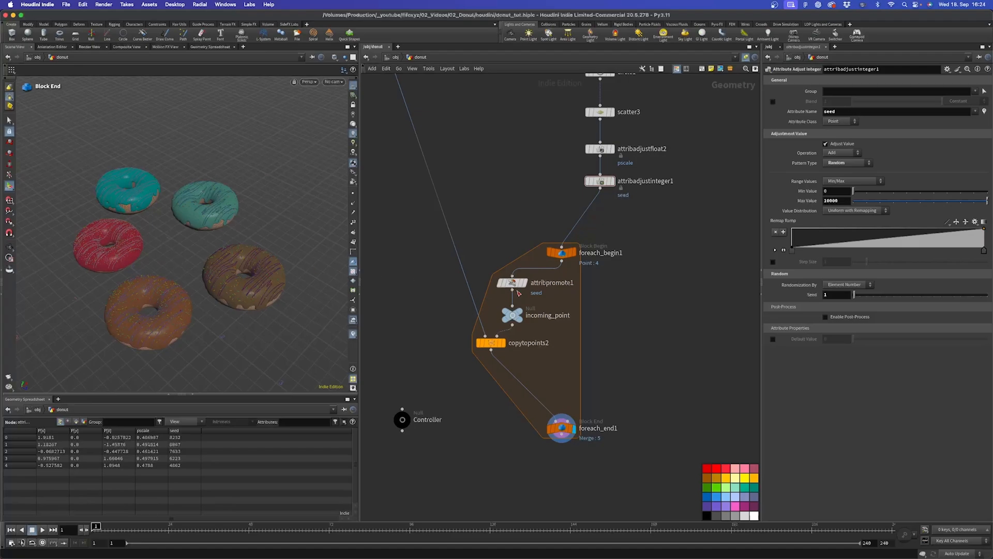
pyautogui.scroll(-8, 561, 294)
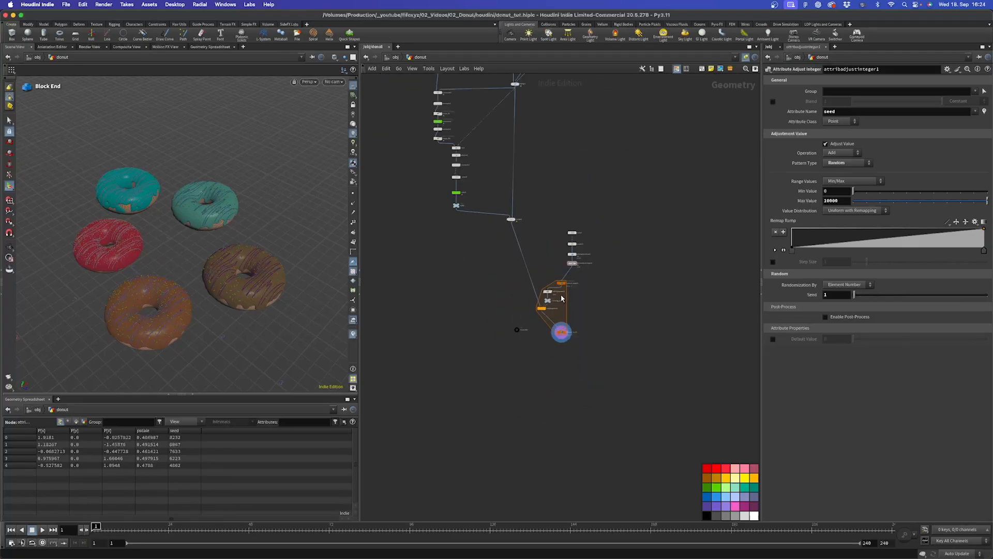